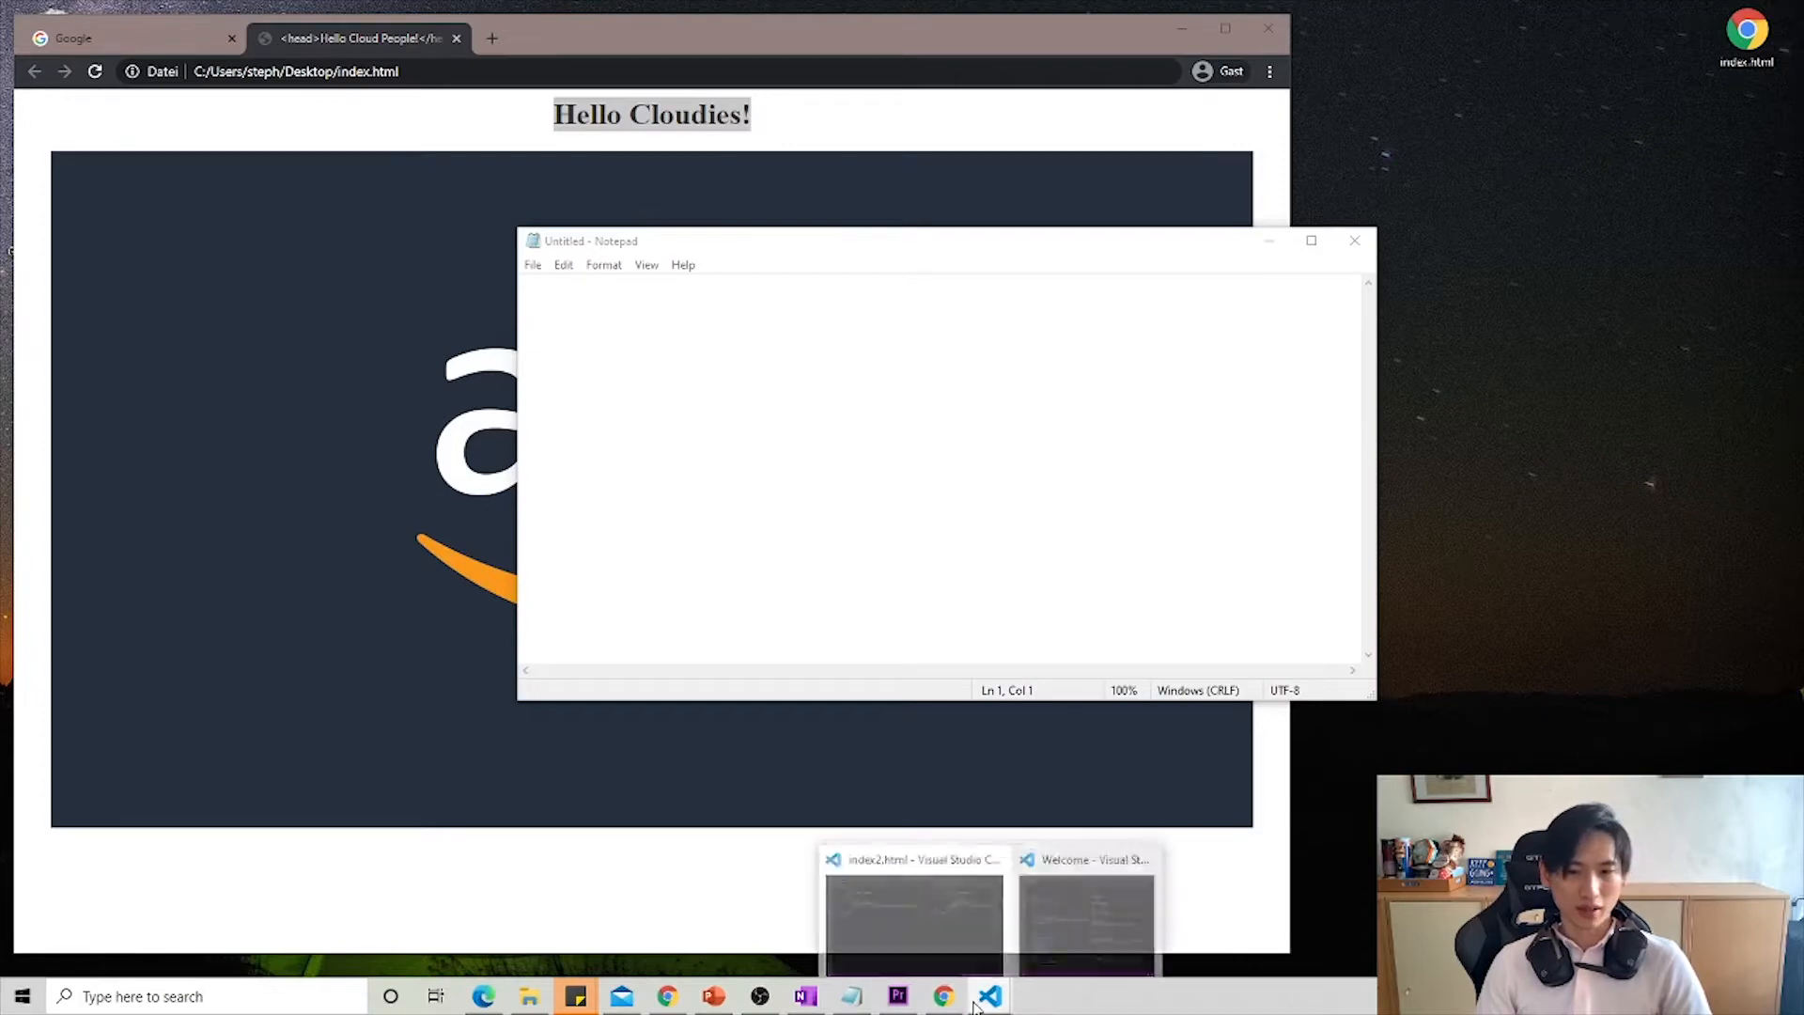
- Switch to the Visual Studio Code welcome window, move it clear over the browser, and create a new empty file
click(990, 996)
drag(1370, 212, 713, 214)
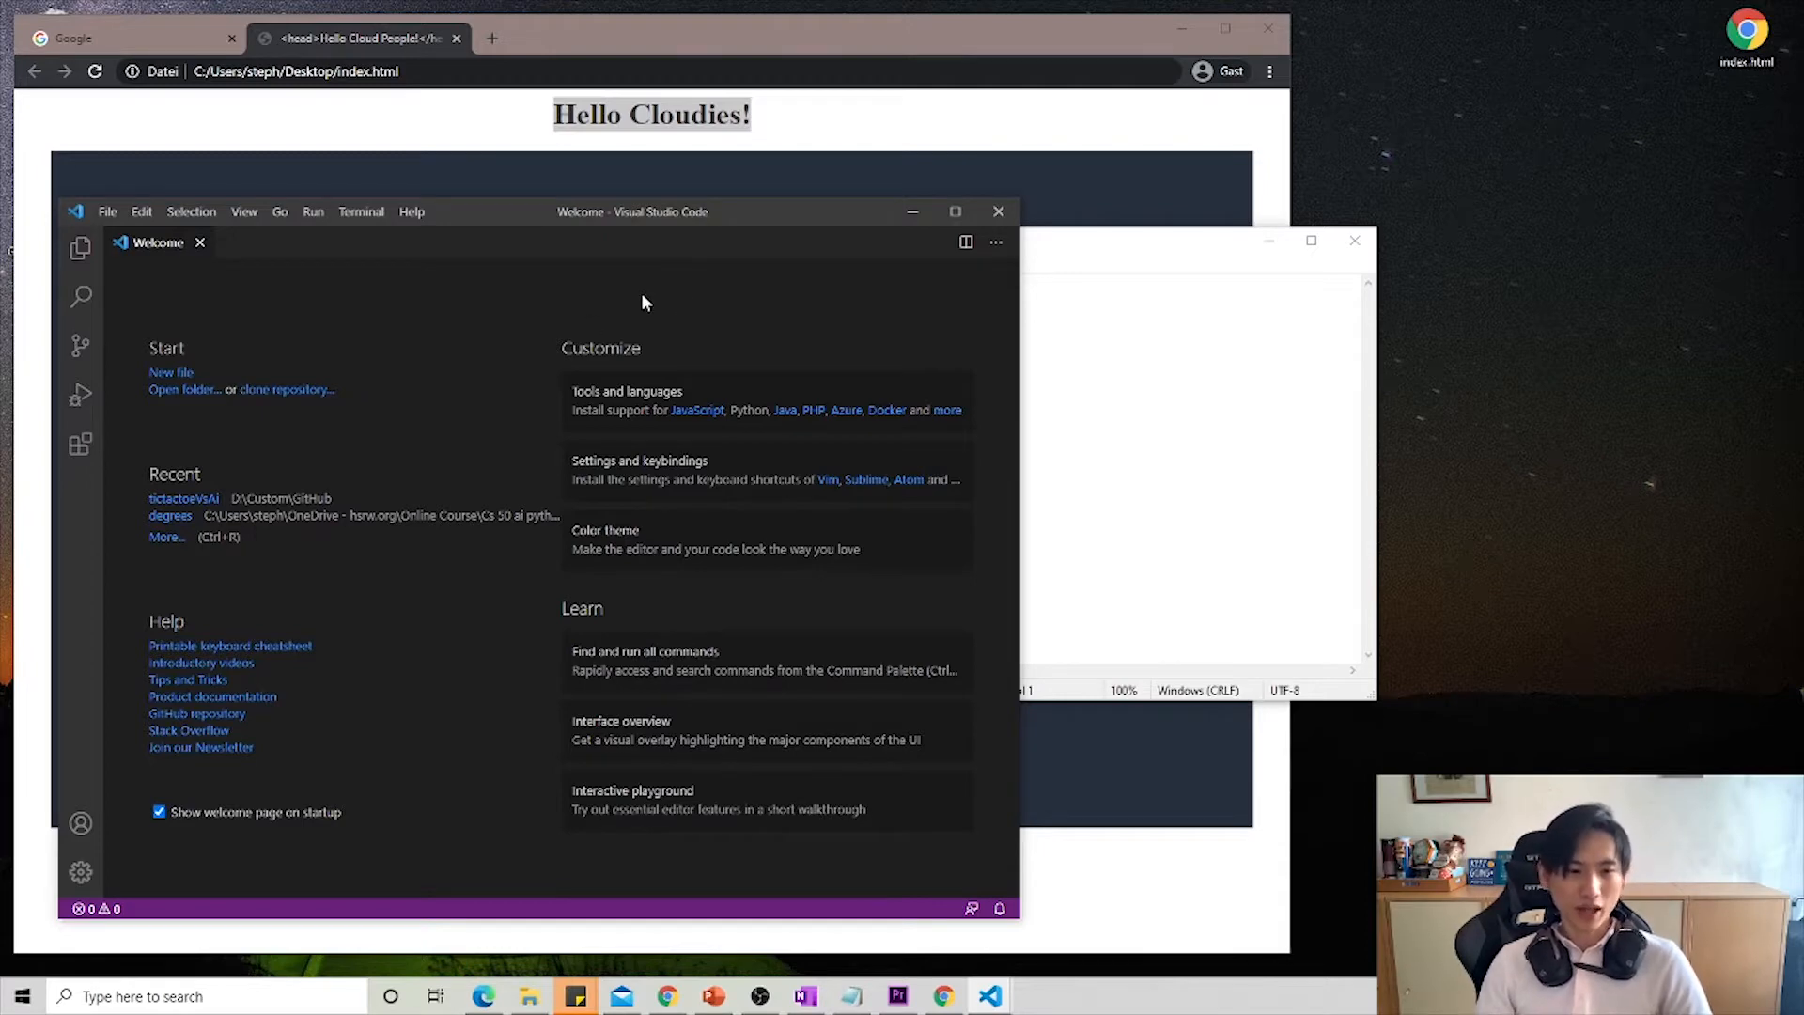
drag(510, 214, 521, 138)
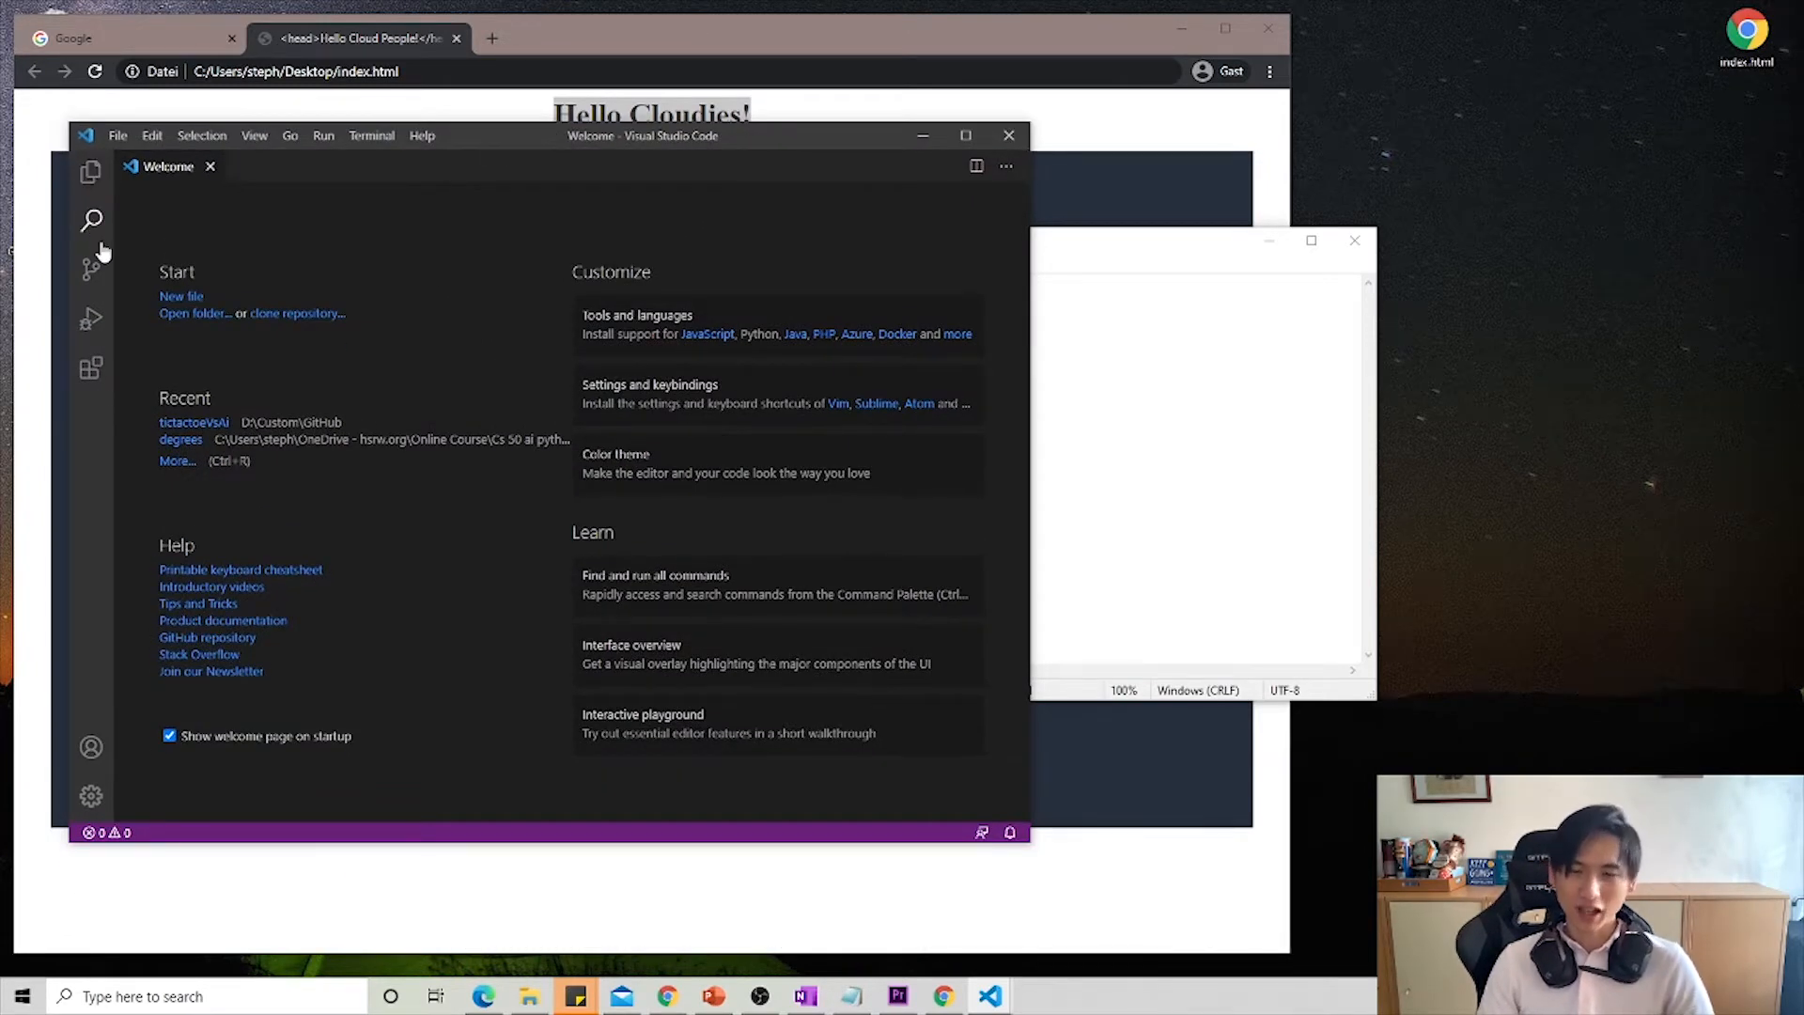
click(118, 135)
click(132, 167)
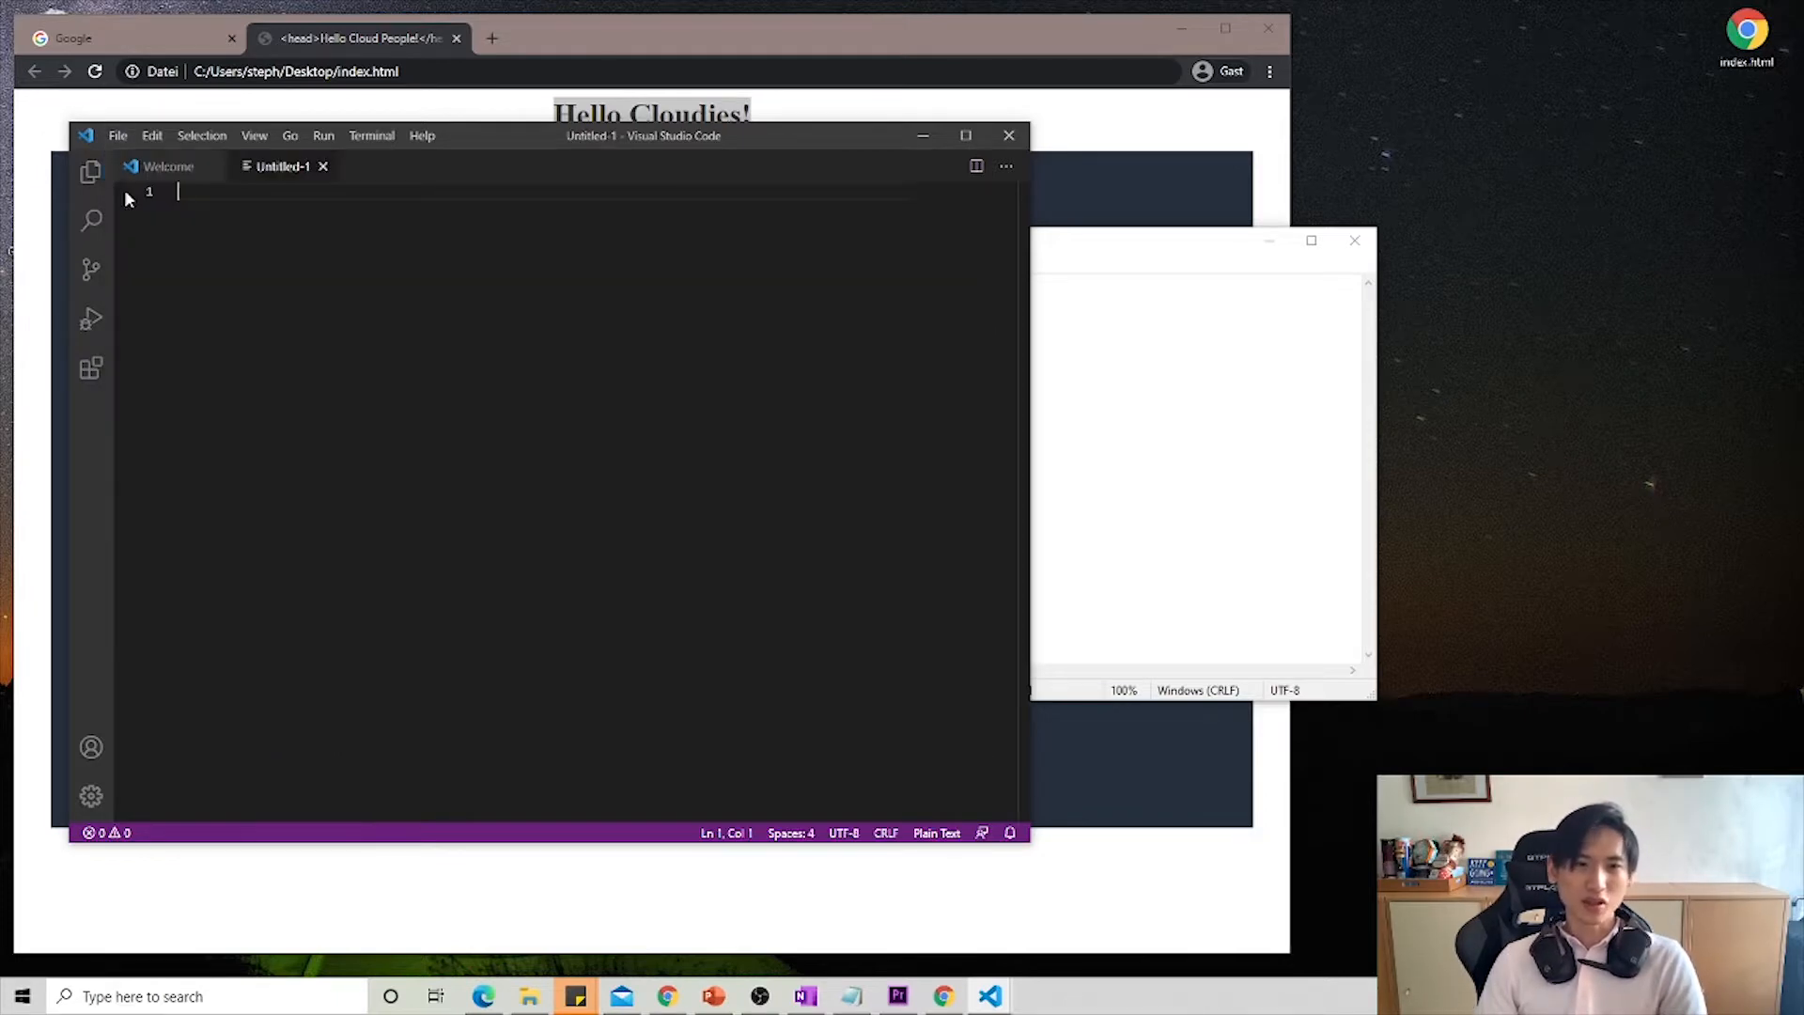
- Set the language mode of the new untitled file to HTML
key(alt+Tab)
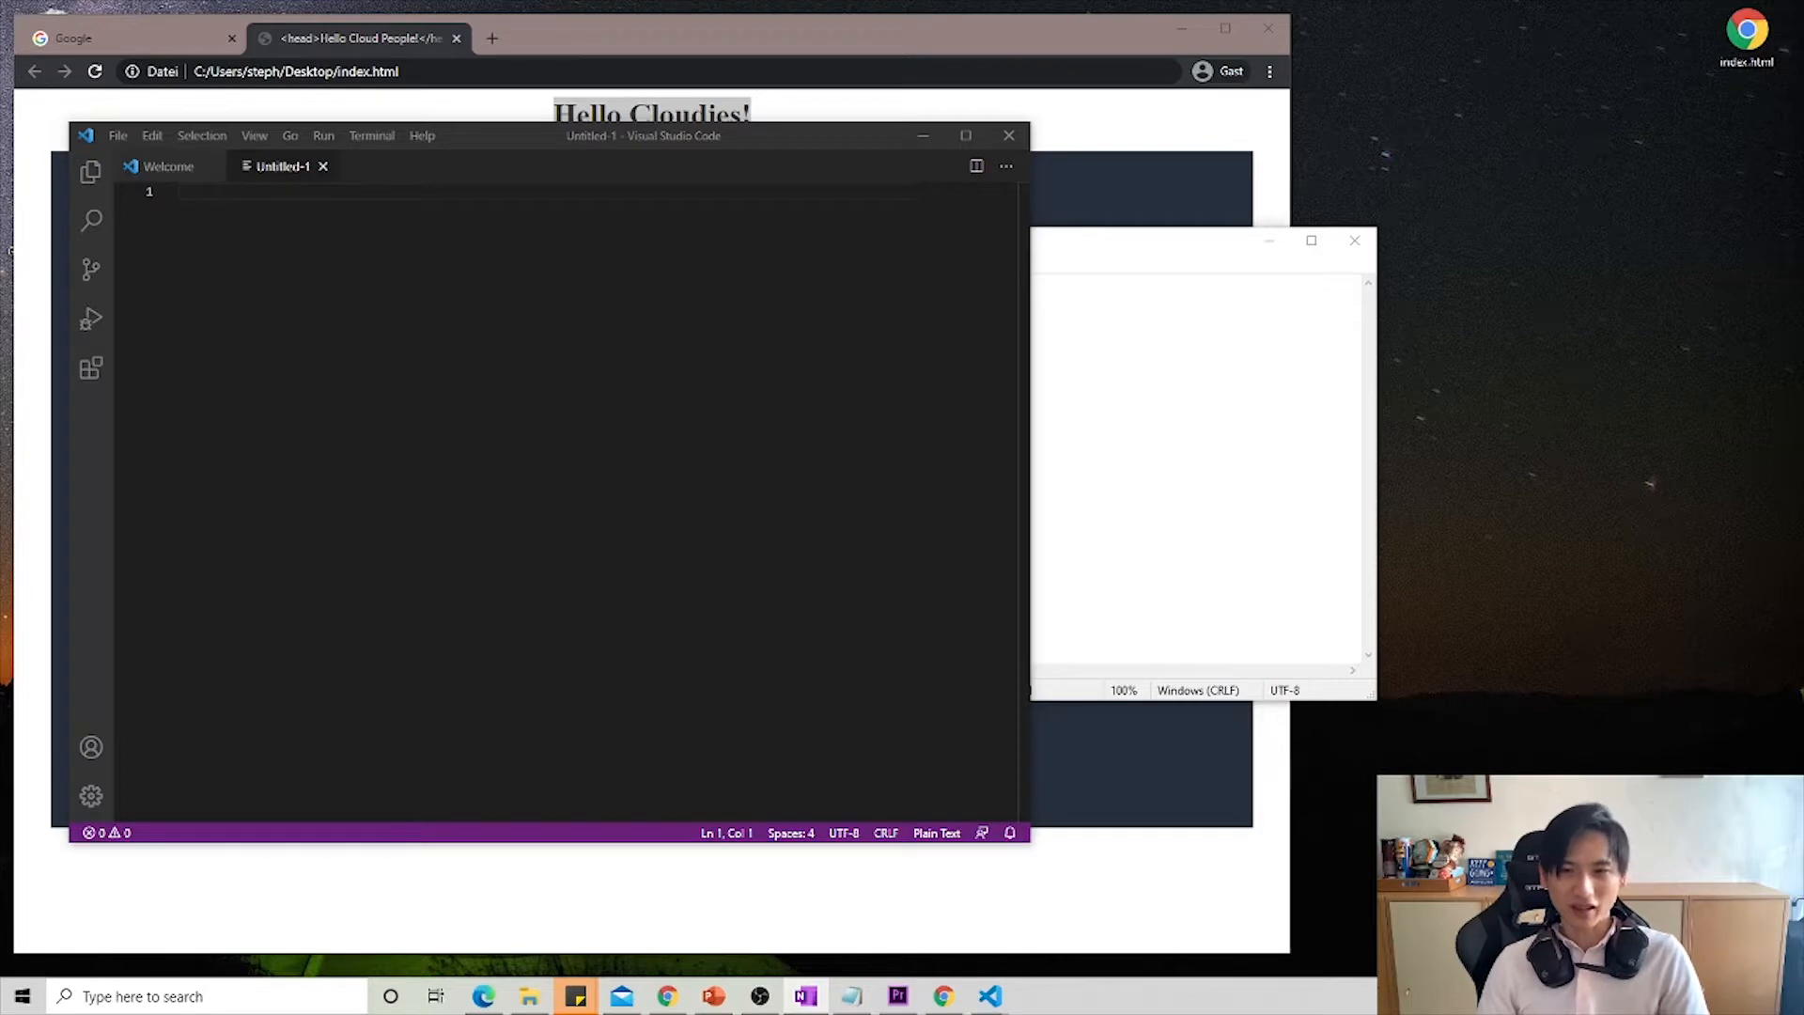
key(alt+Tab)
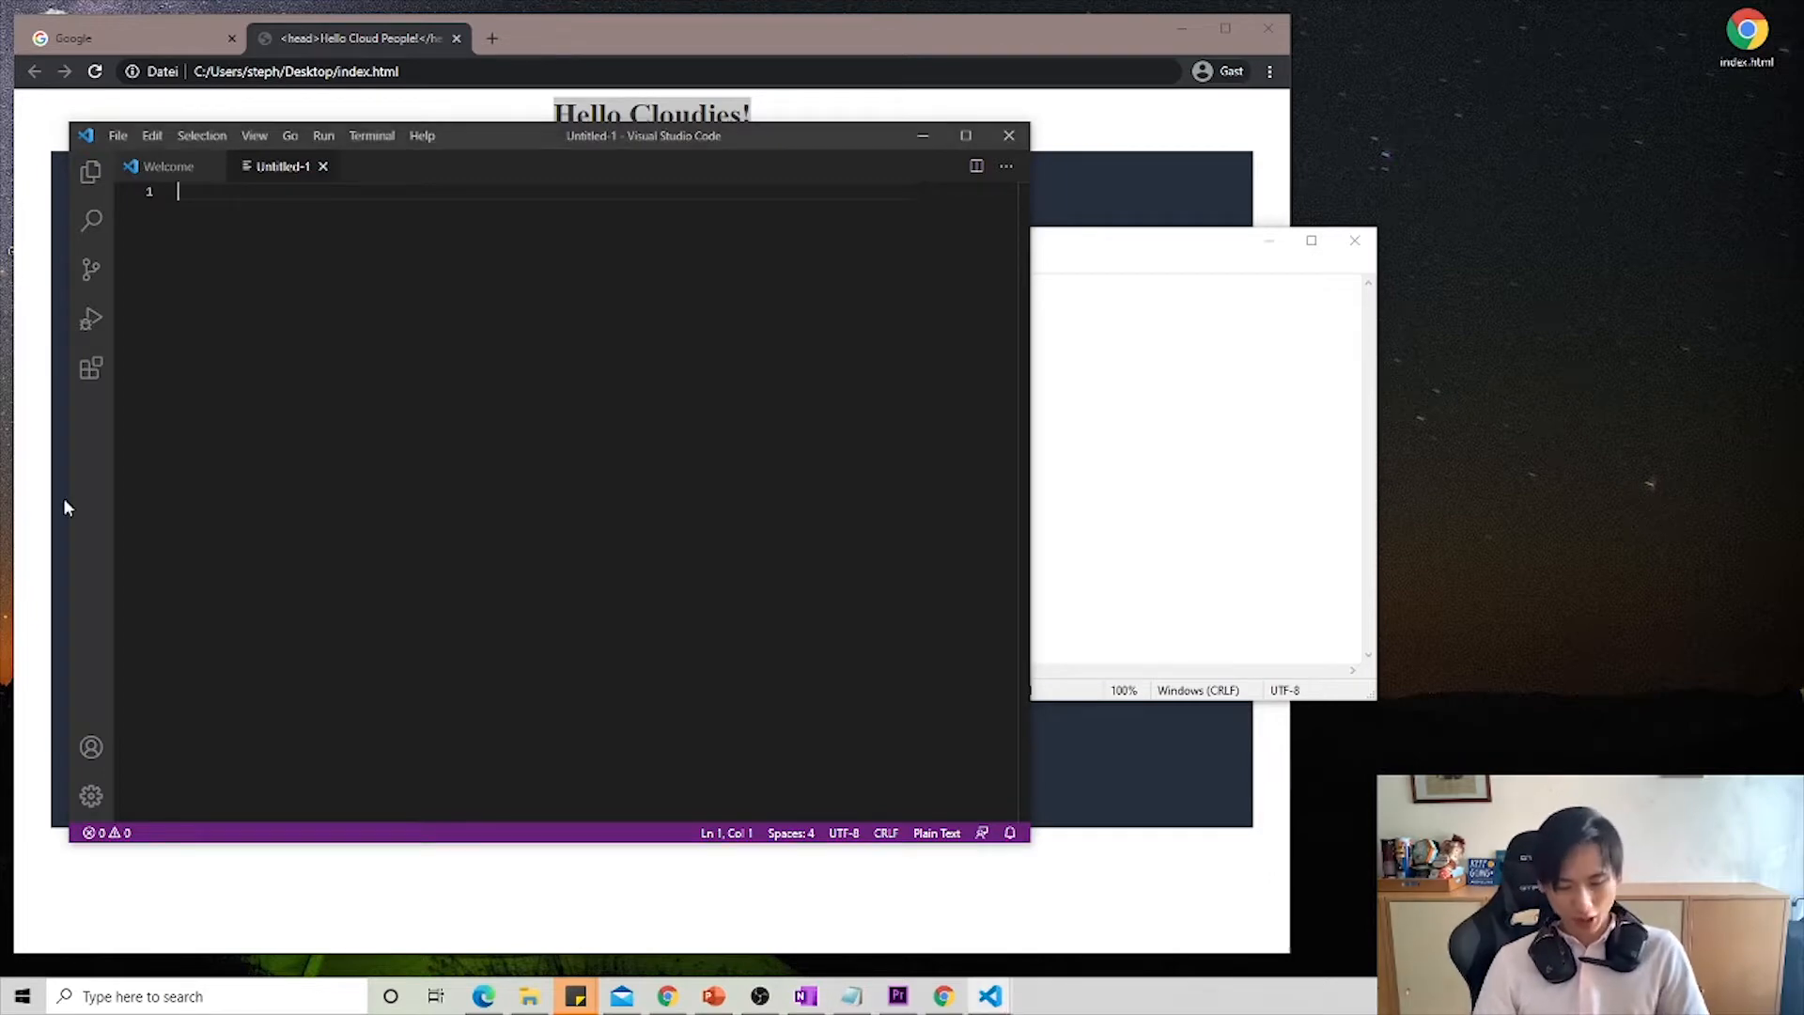
click(937, 833)
text(ht)
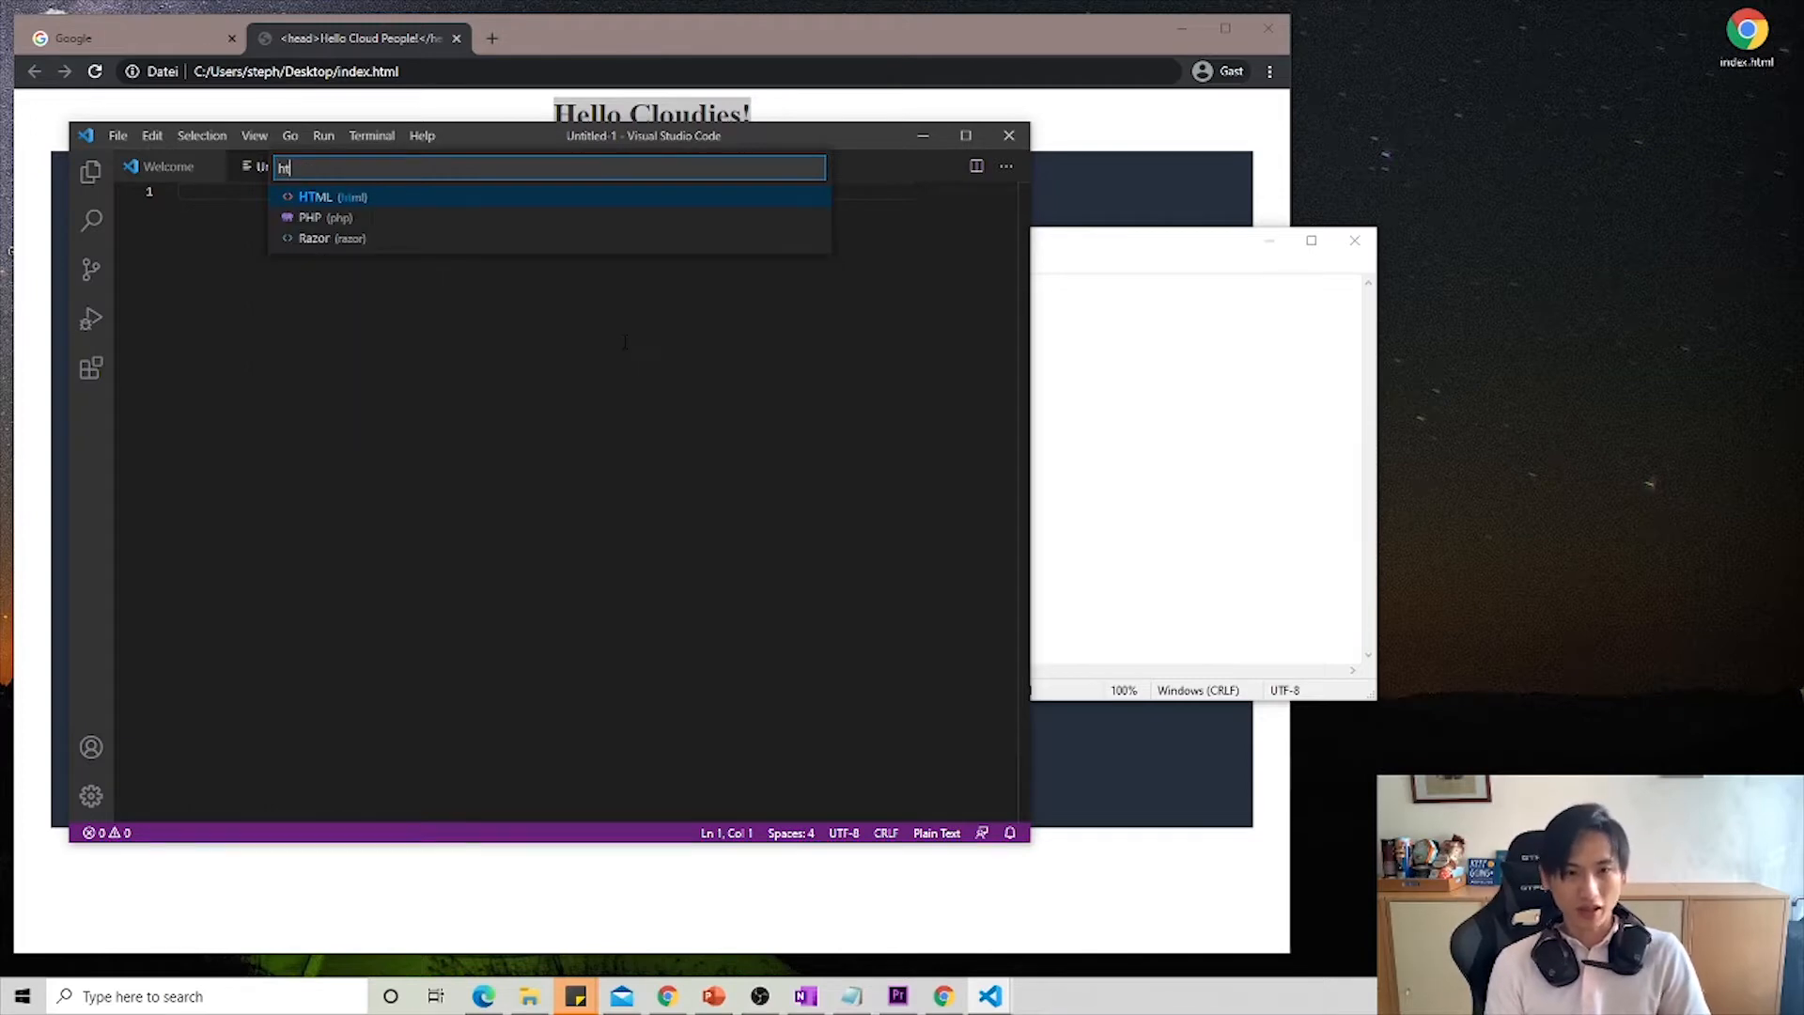
key(Return)
- Add an html element with opening and closing tags on separate lines and an empty line between them
text(<ht)
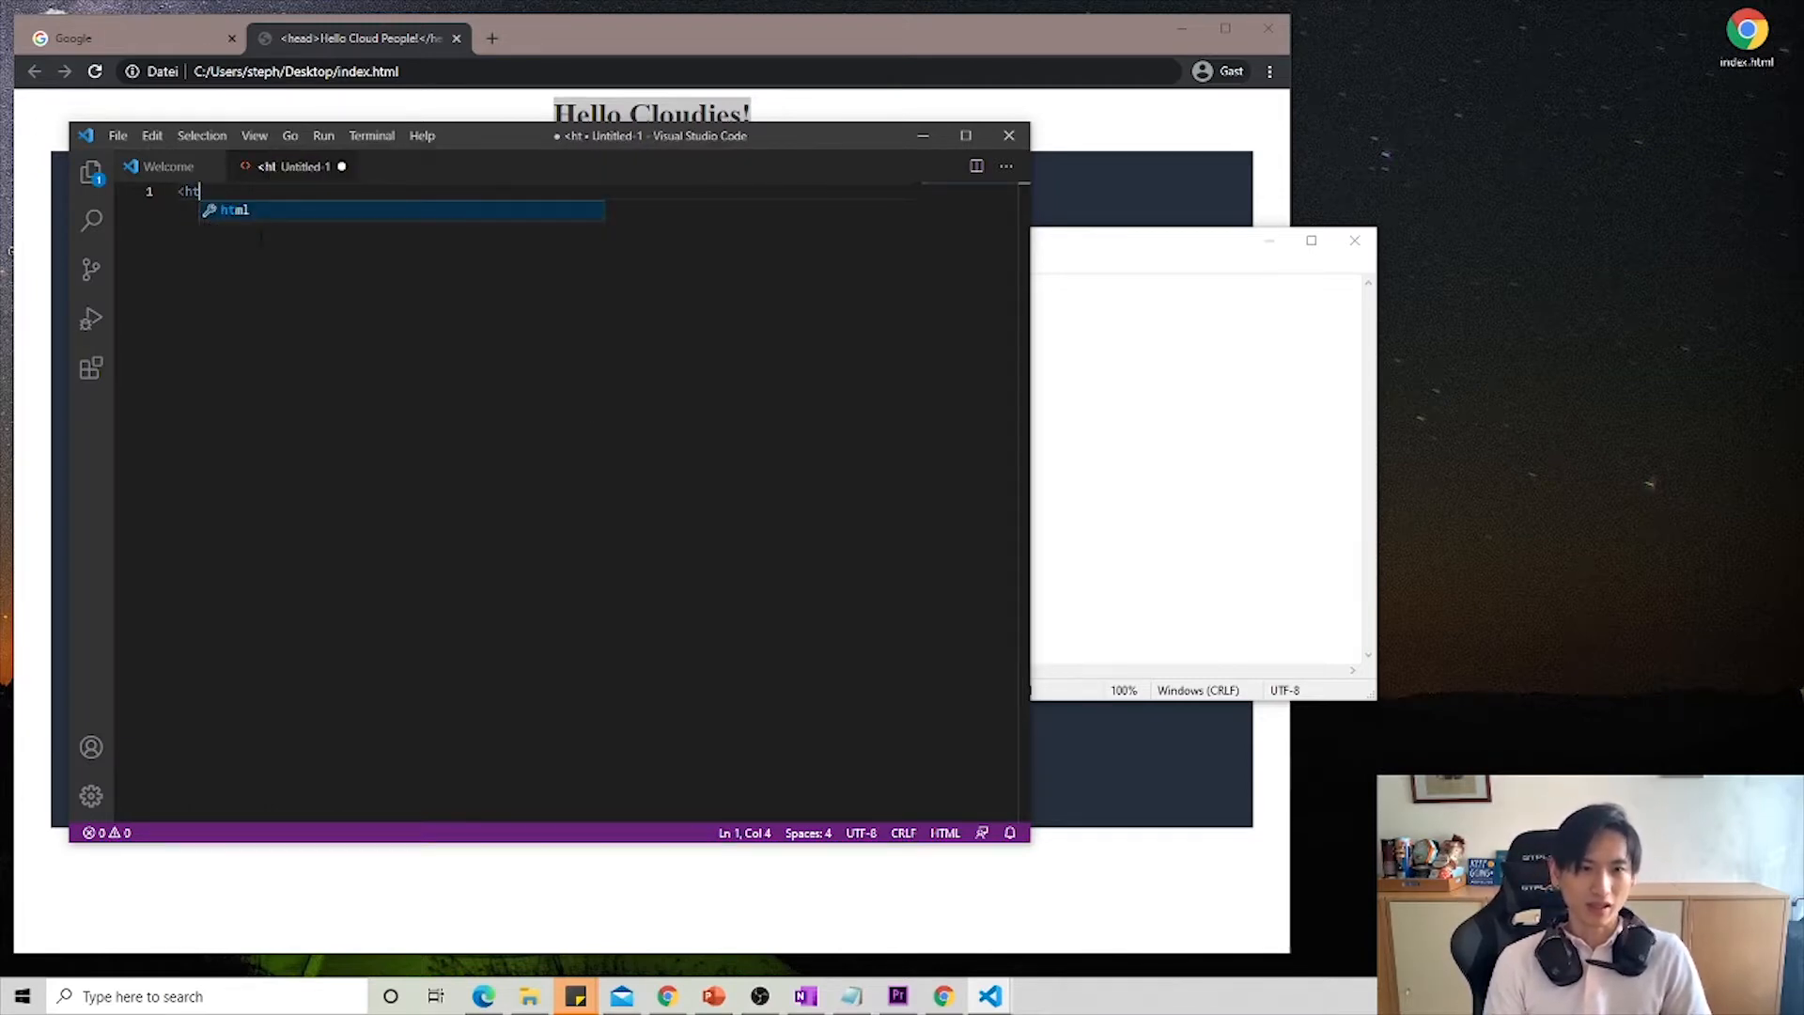
key(Return)
text(<)
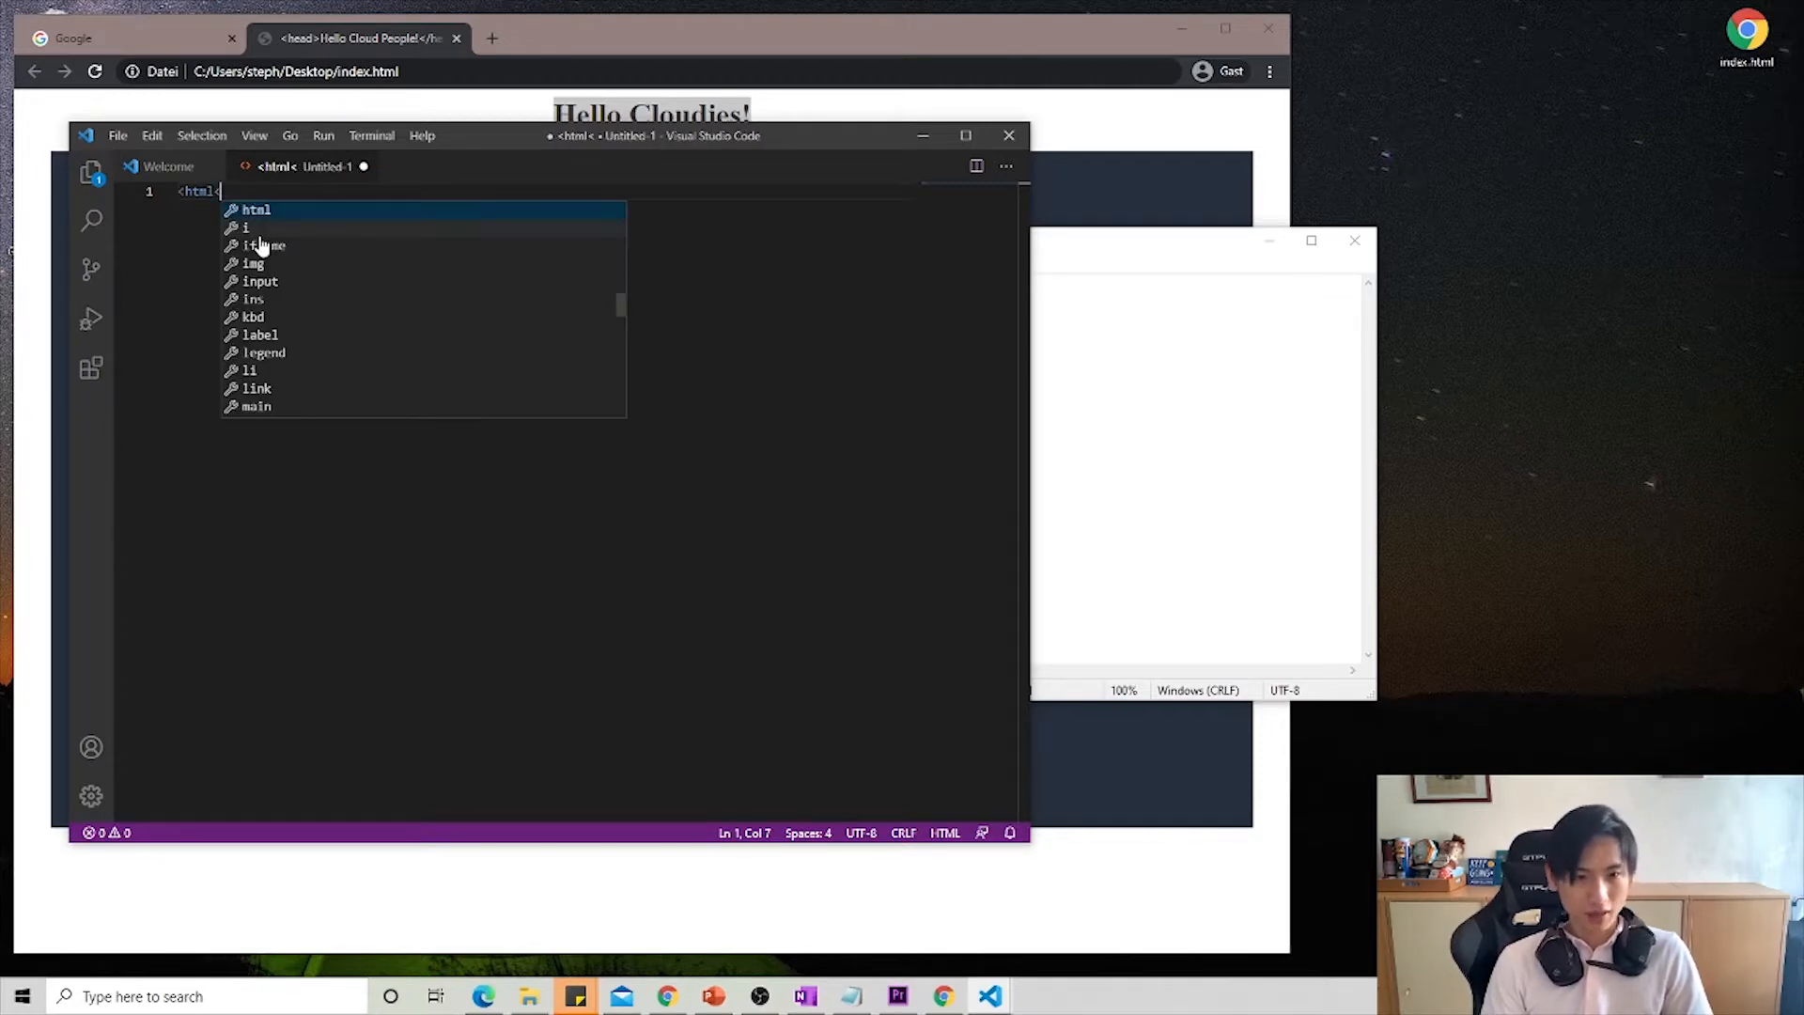
key(BackSpace)
text(></html>)
key(Return)
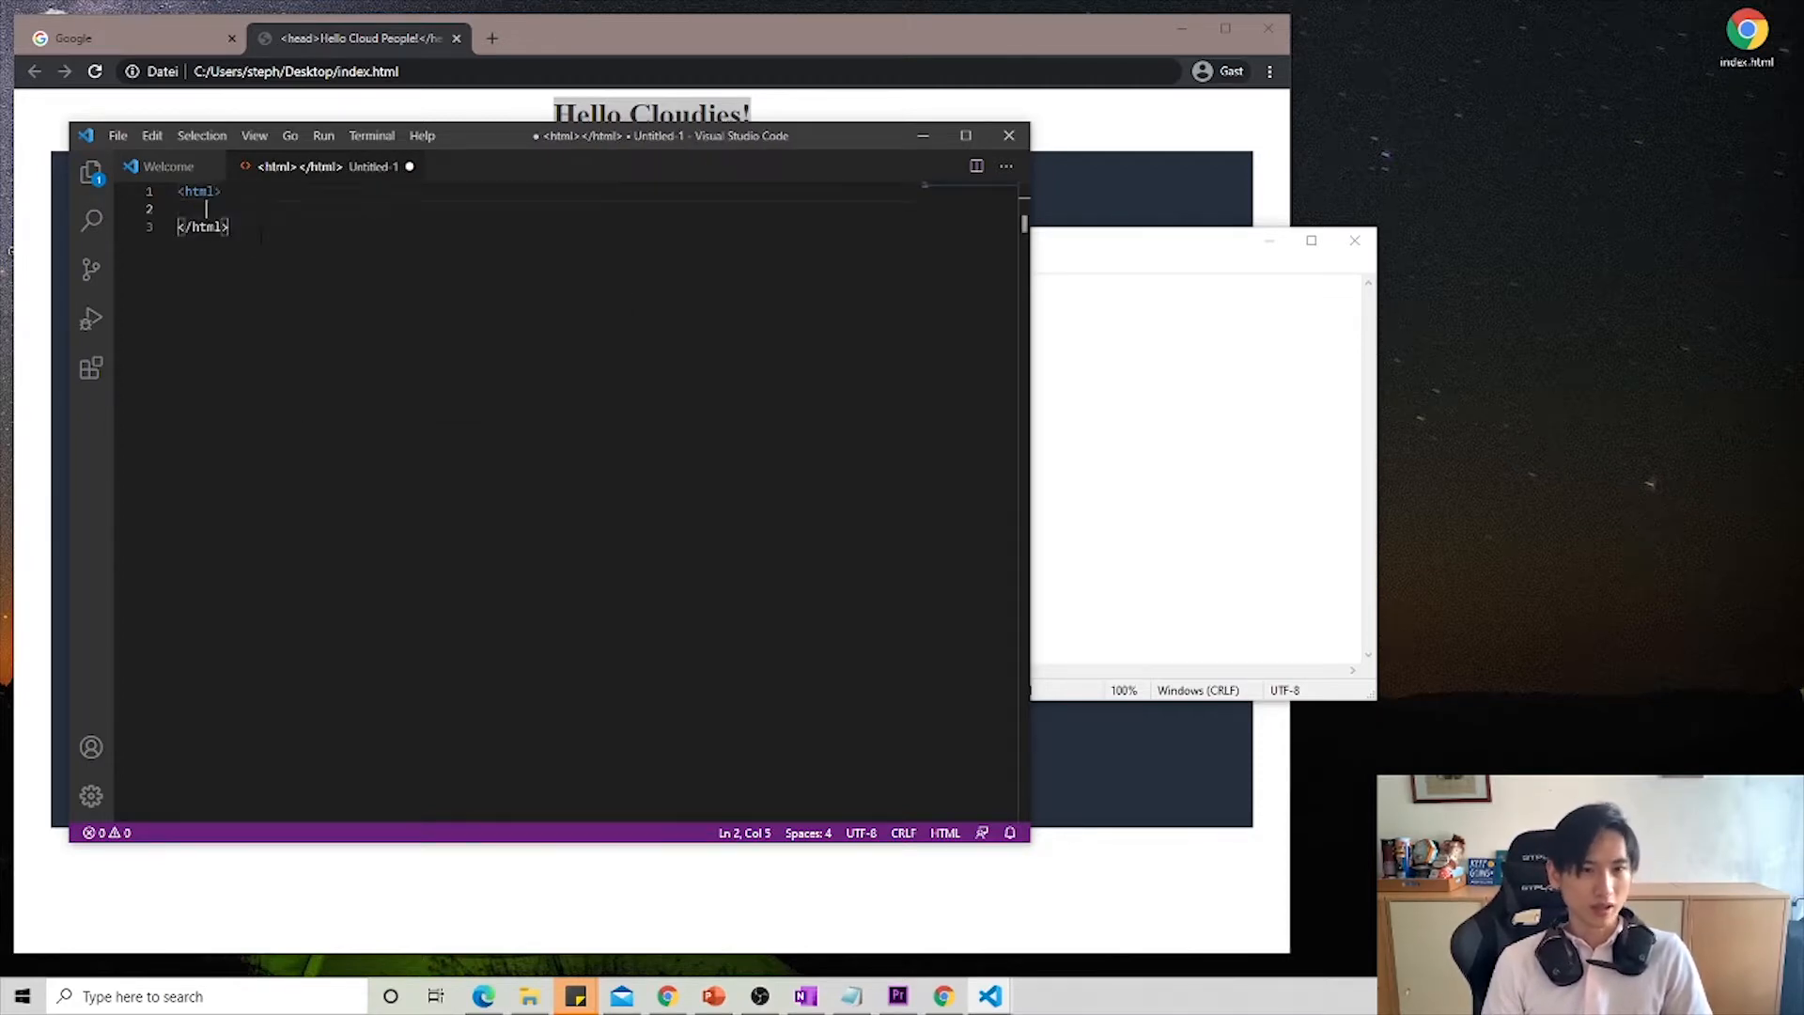
- Add a title element inside the html element, with an empty line between its opening and closing tags
text(<)
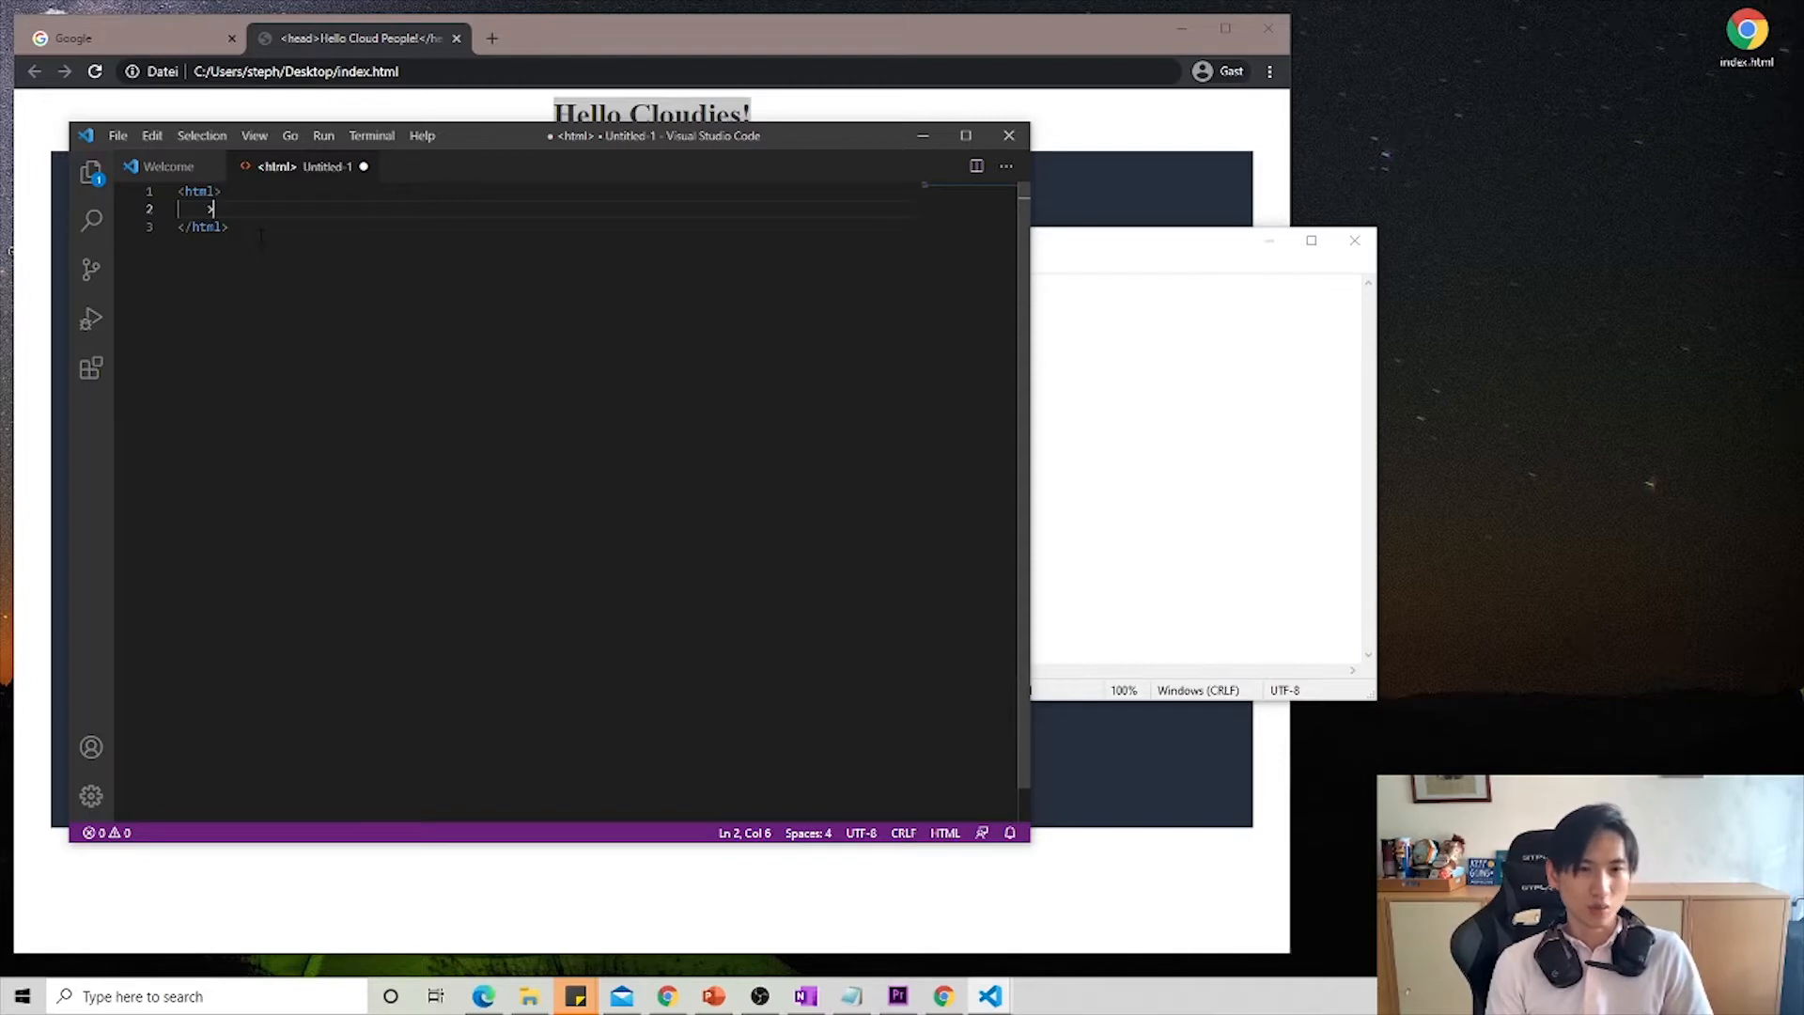
text(title)
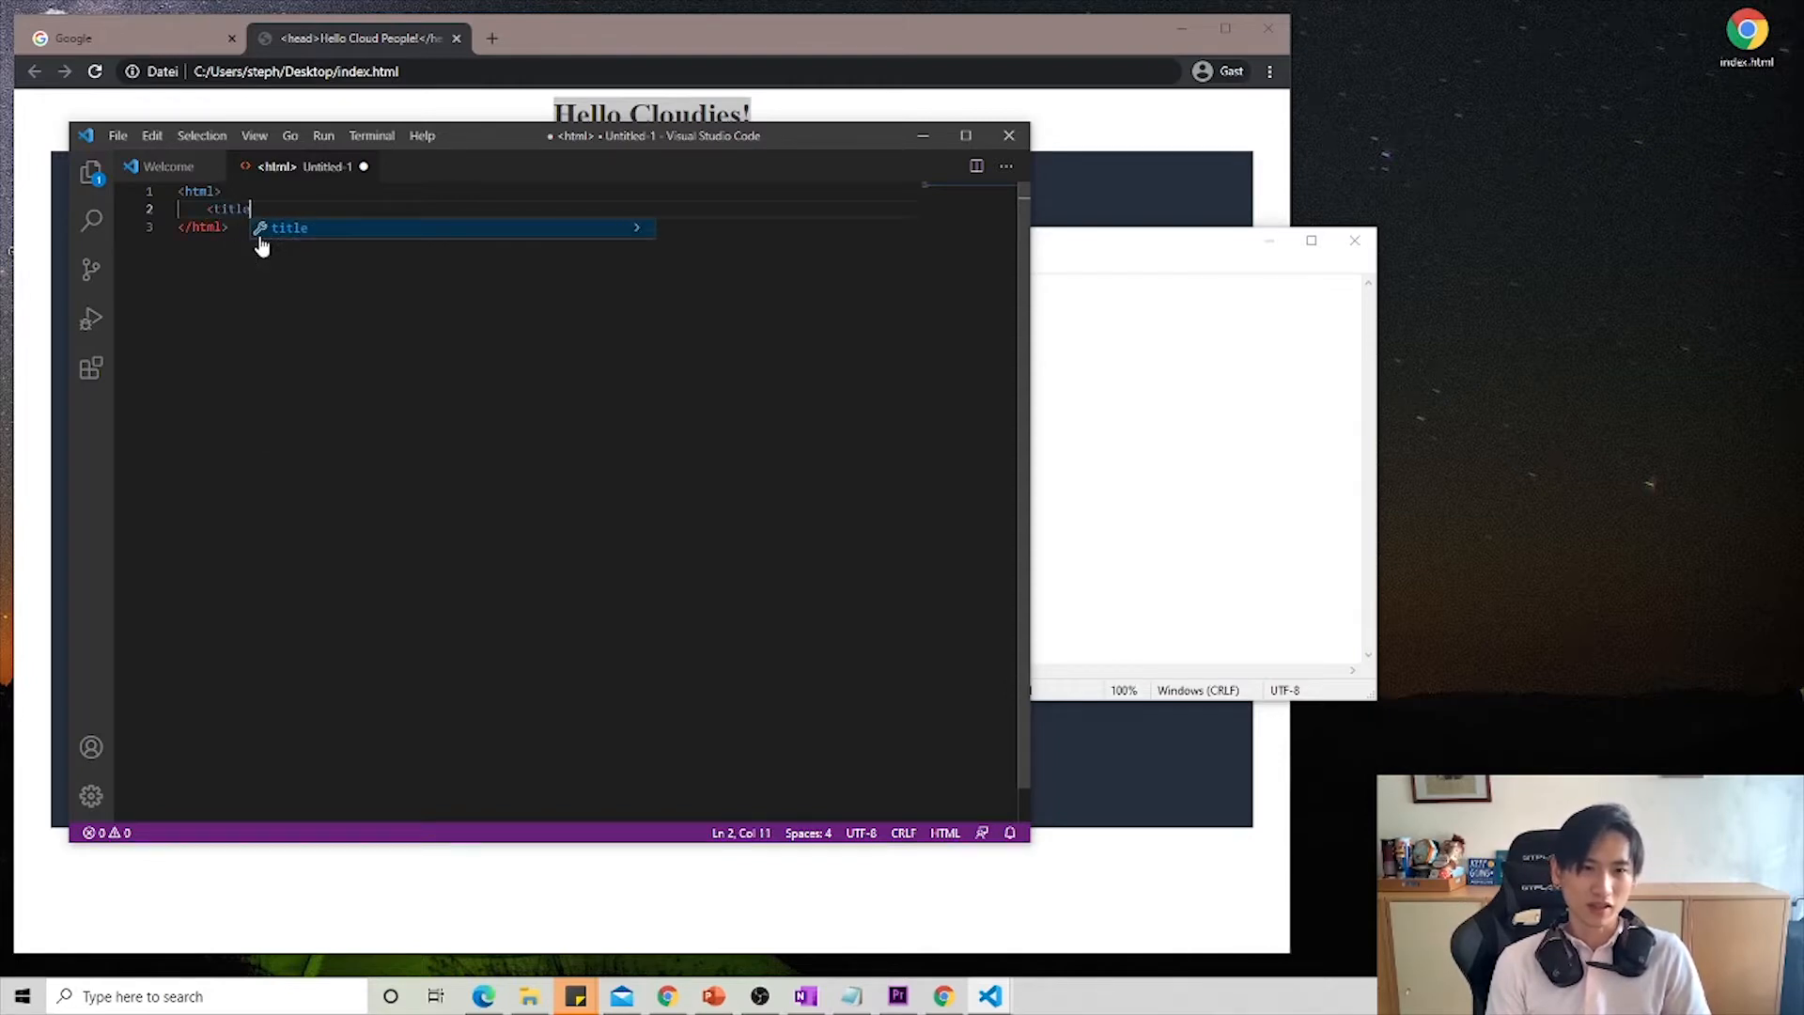
key(Return)
key(Return)
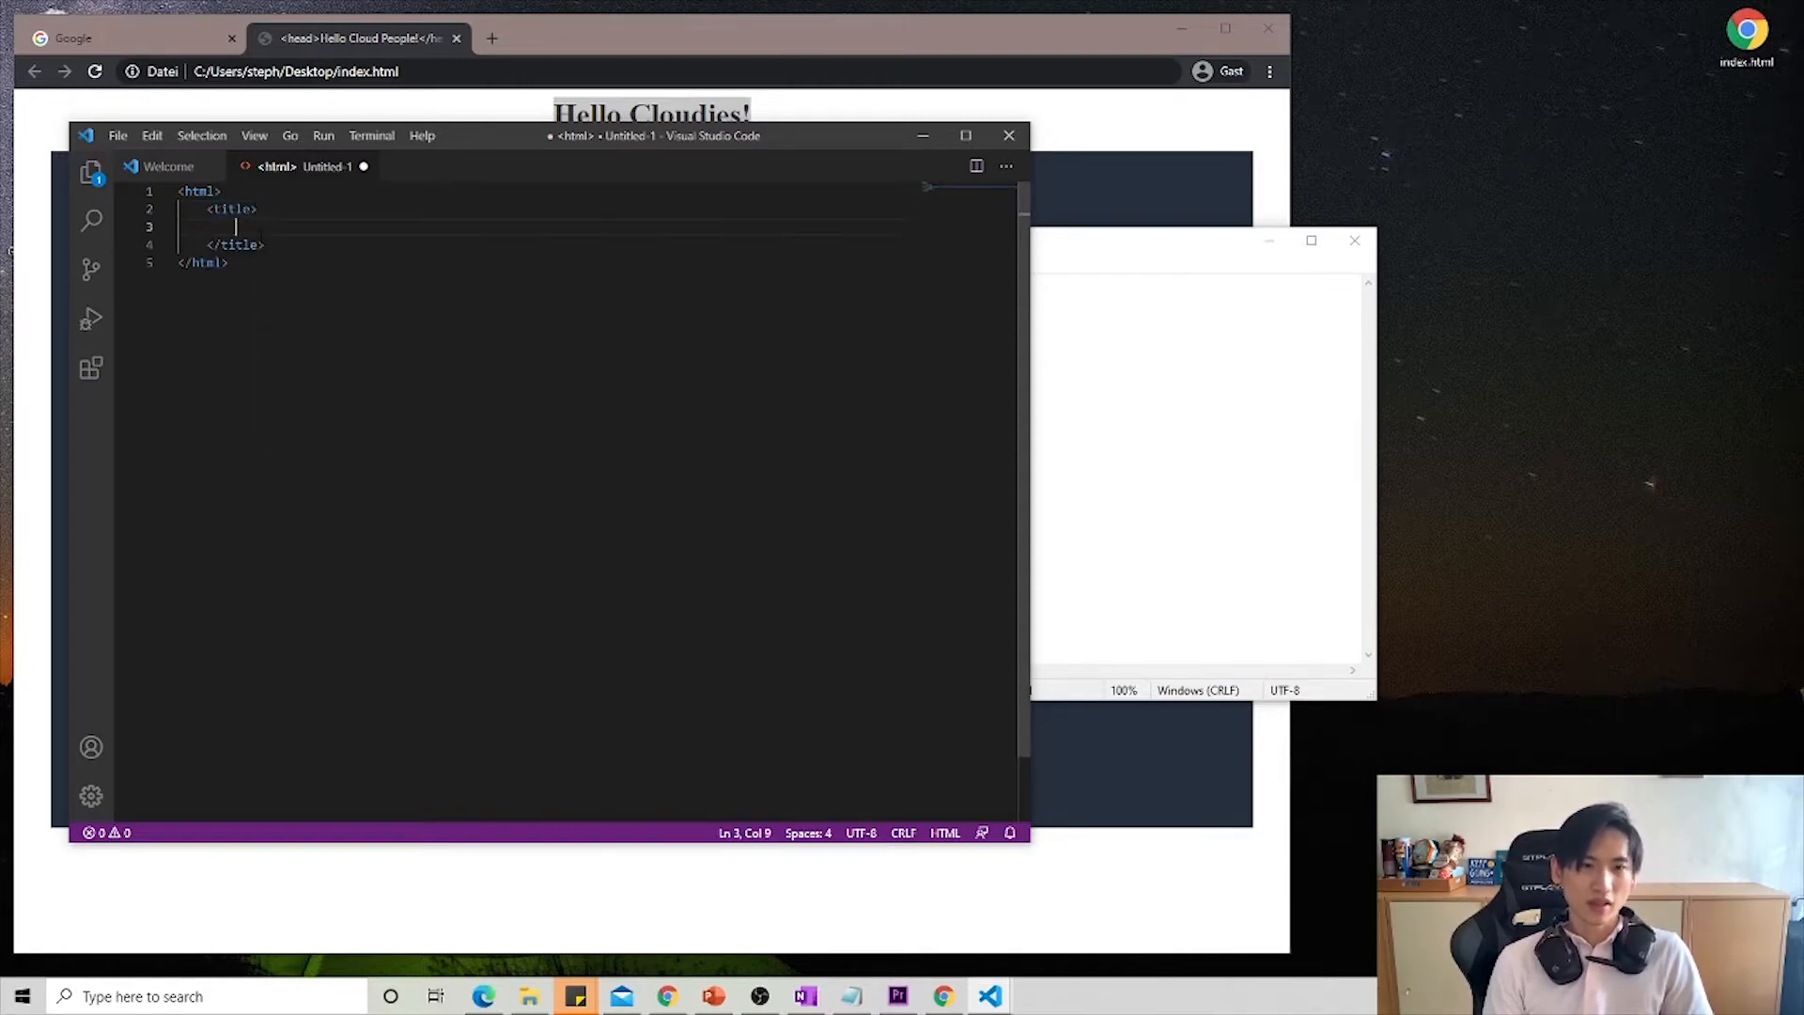
- Inside the title element, add a head element containing the text "Hello Cloudies!"
text(Hell)
key(BackSpace)
key(BackSpace)
key(BackSpace)
key(BackSpace)
text(<)
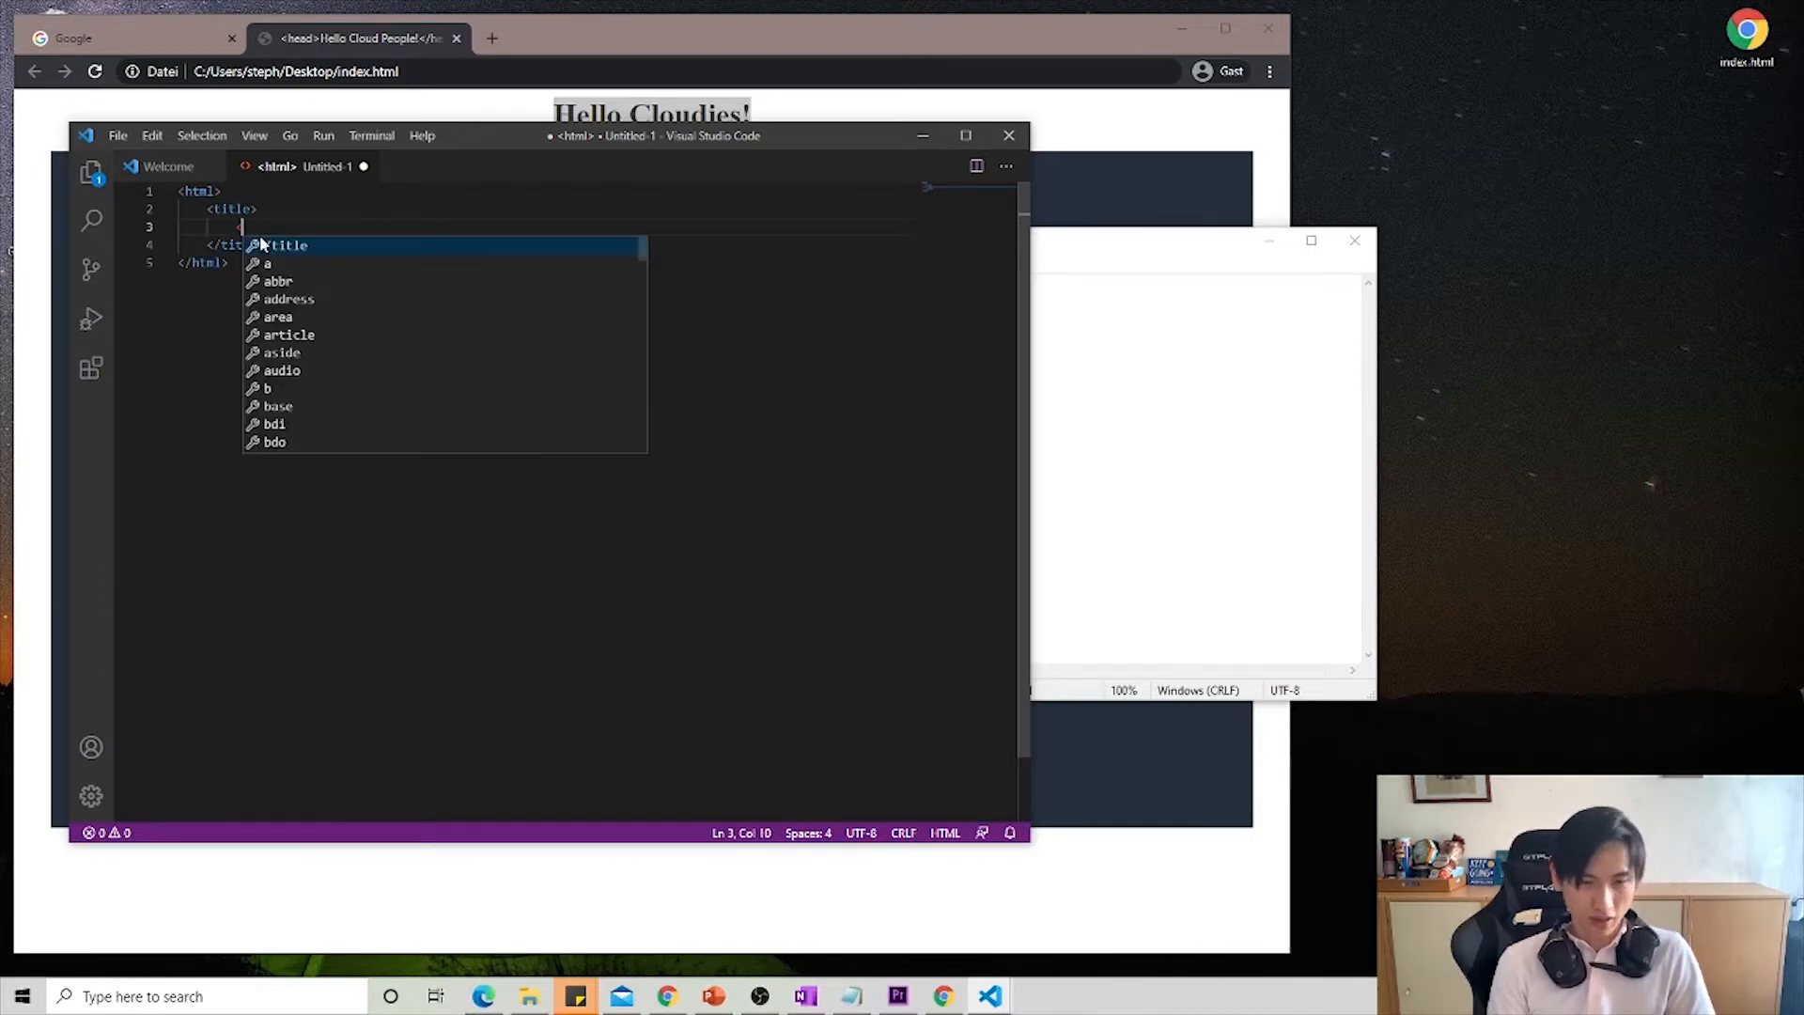
text(head>)
key(Return)
text(Hel)
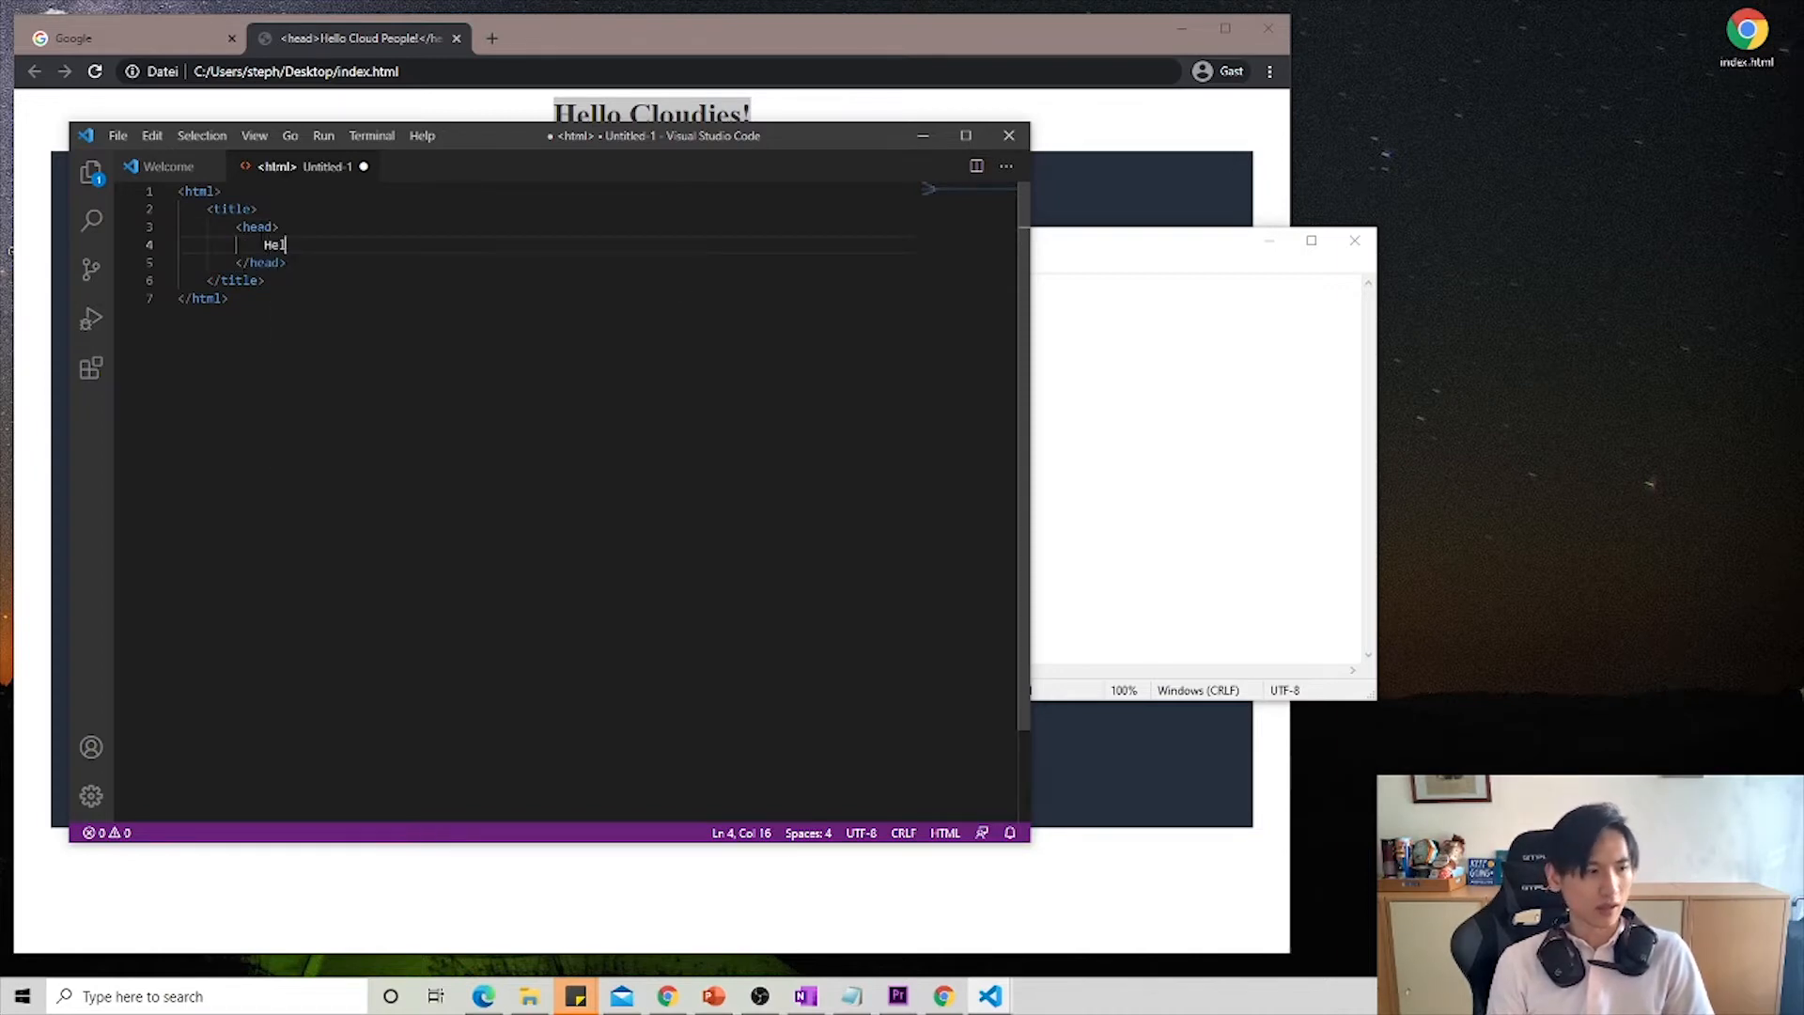
text(lo Cloudies!)
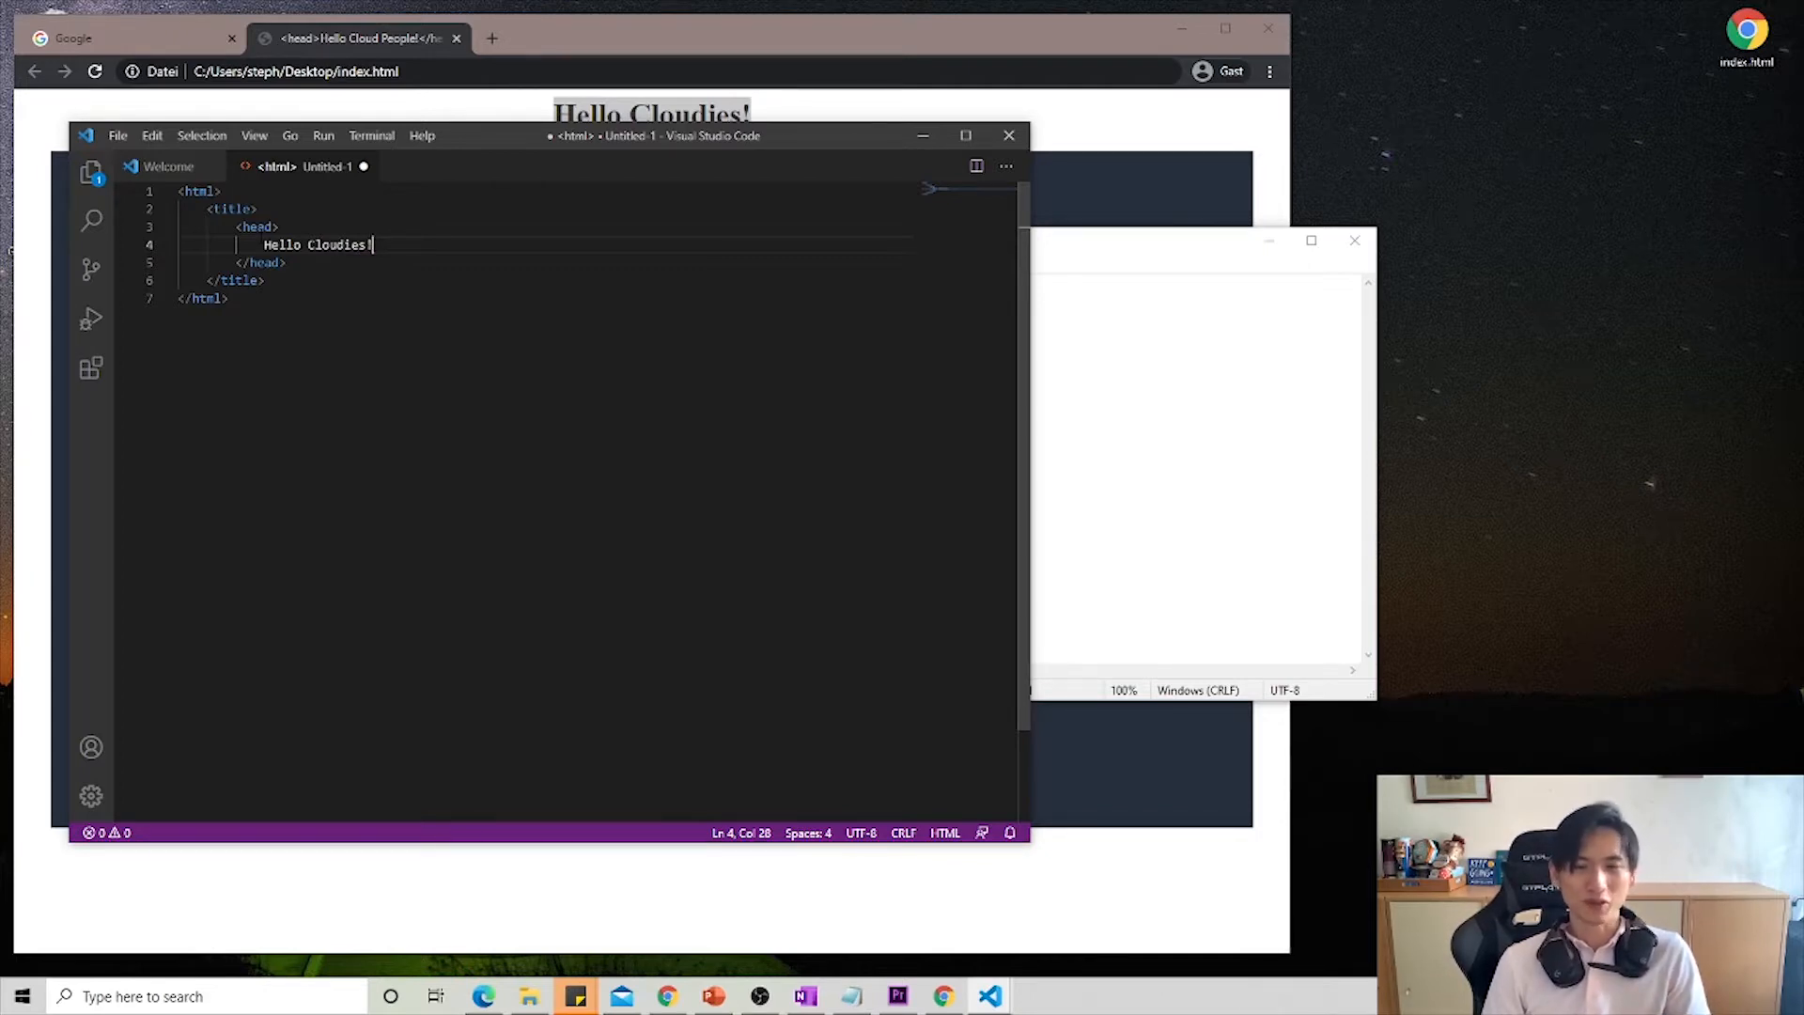
- Add a body element below the closing title tag, with an empty line between its tags
key(Down)
key(Down)
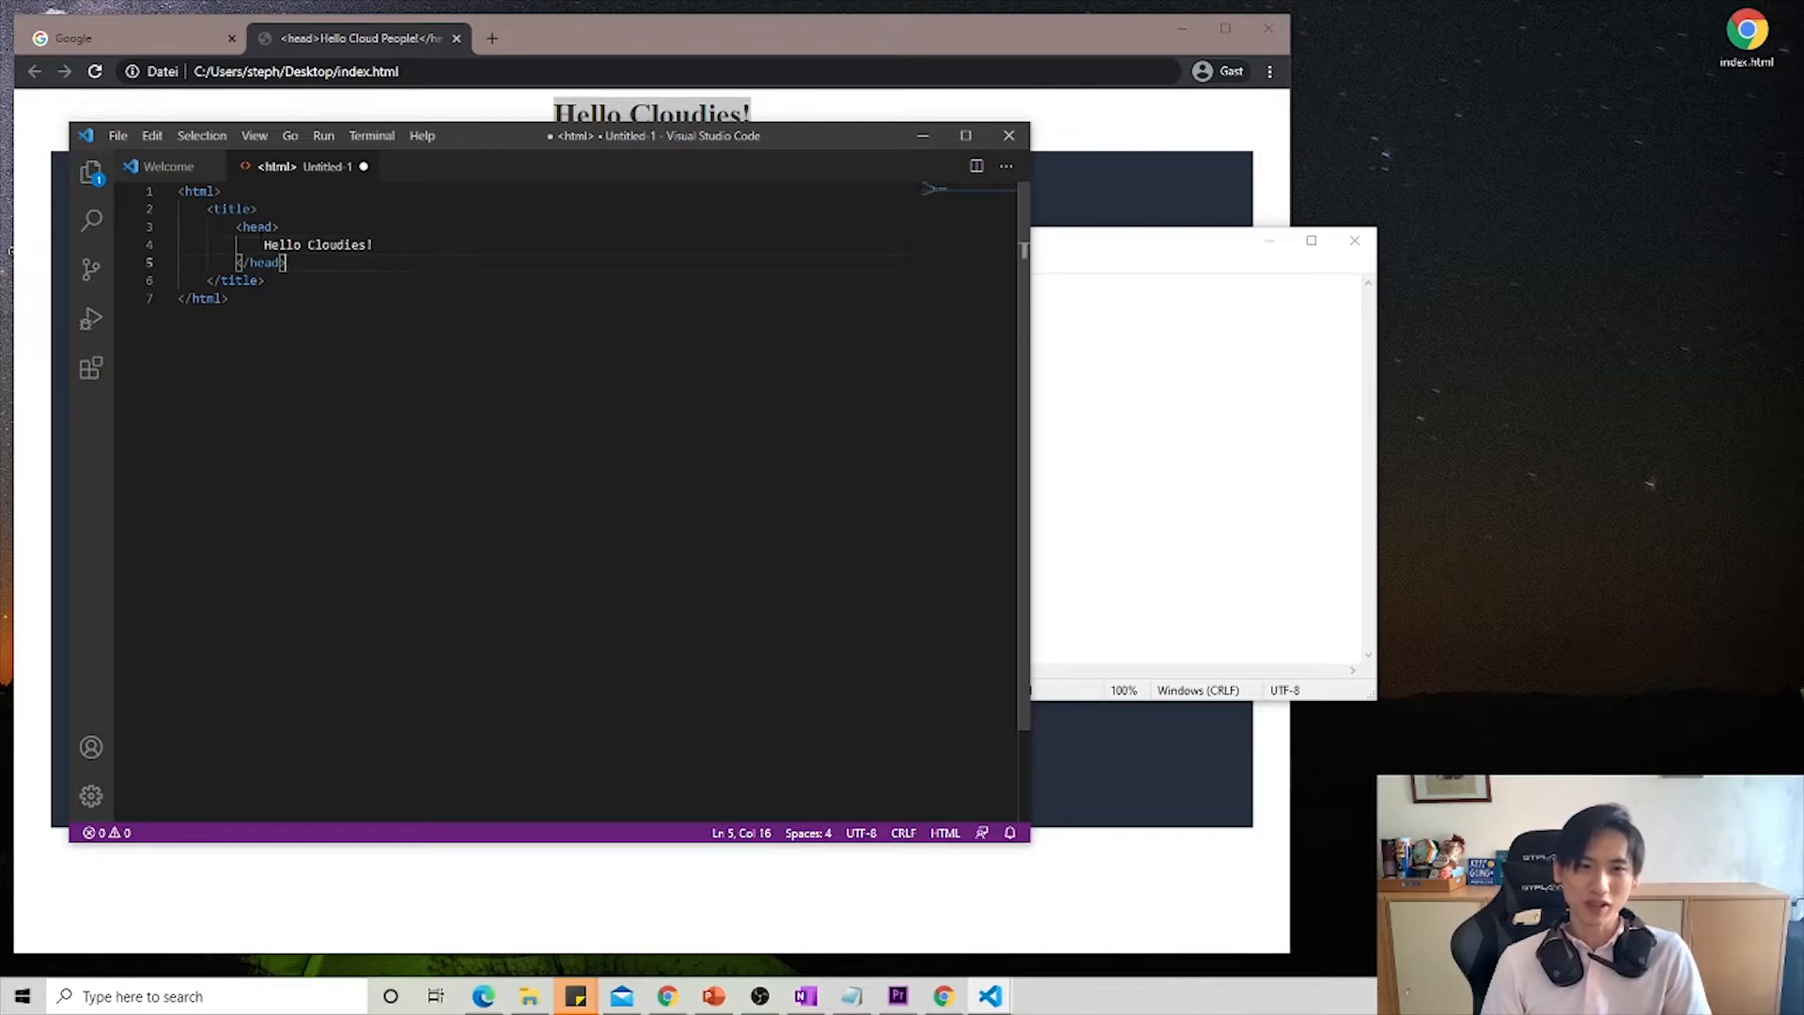
key(Return)
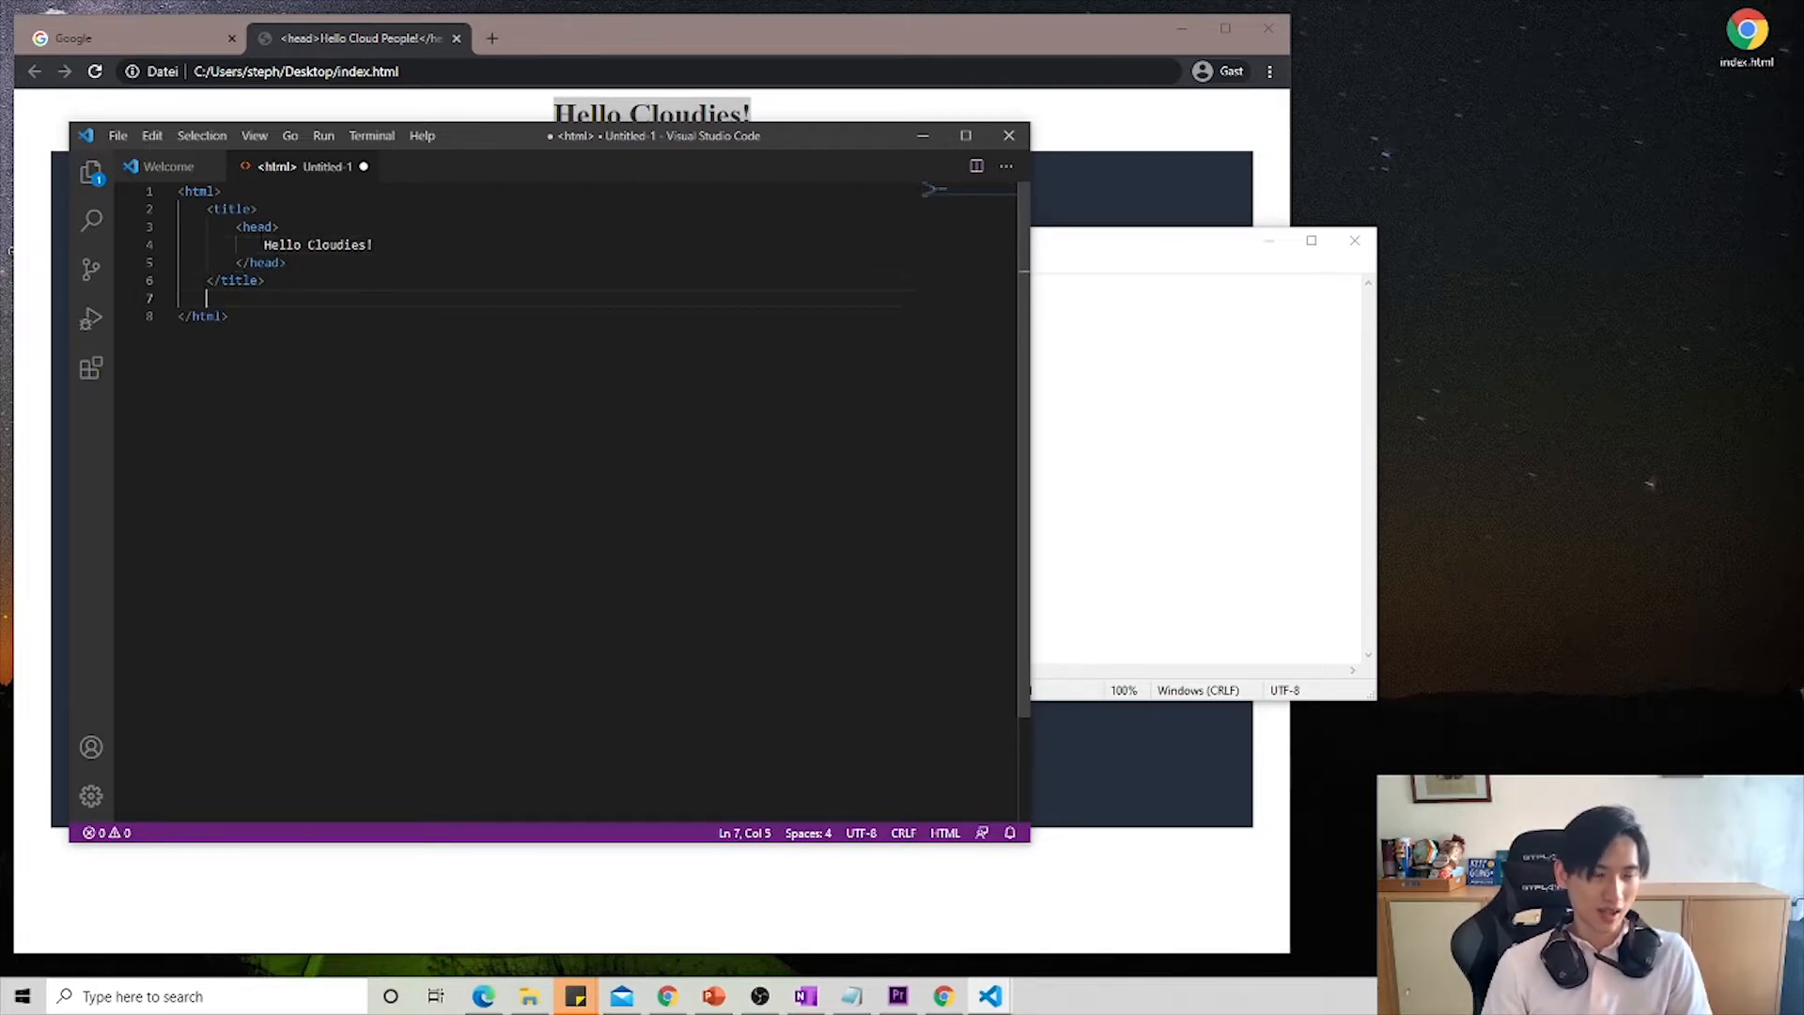
text(<)
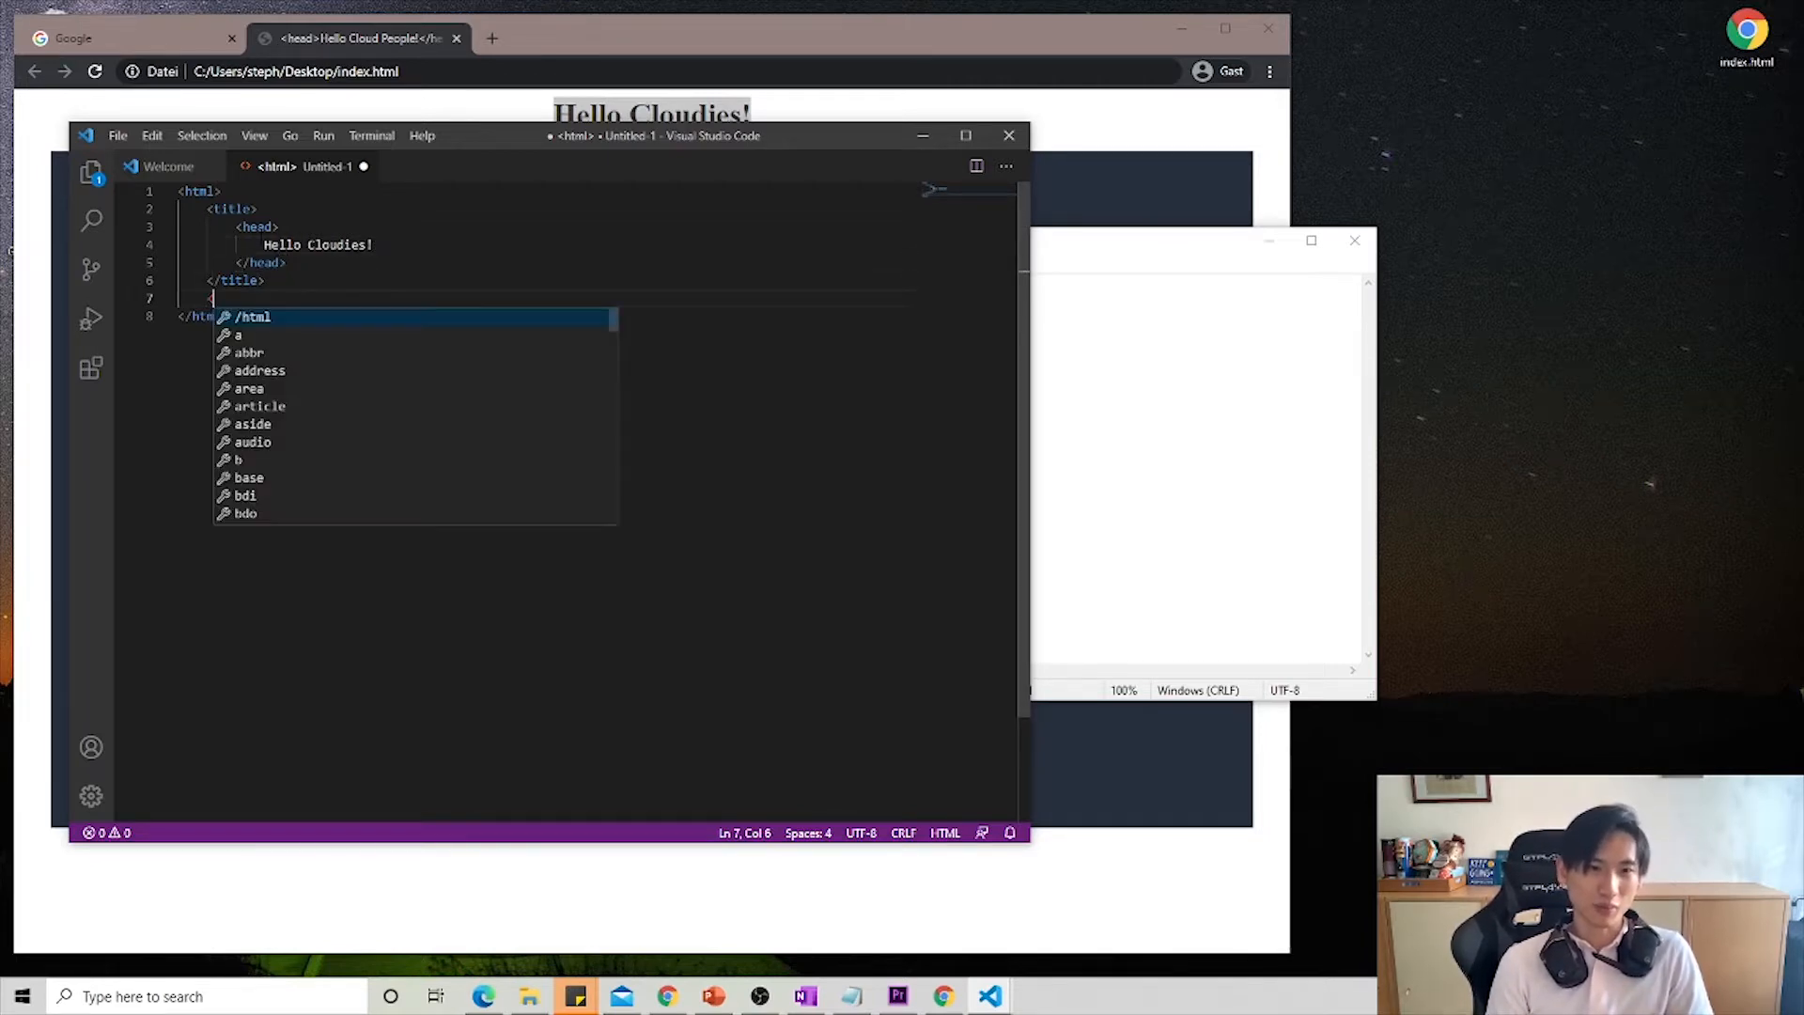
text(bod)
key(BackSpace)
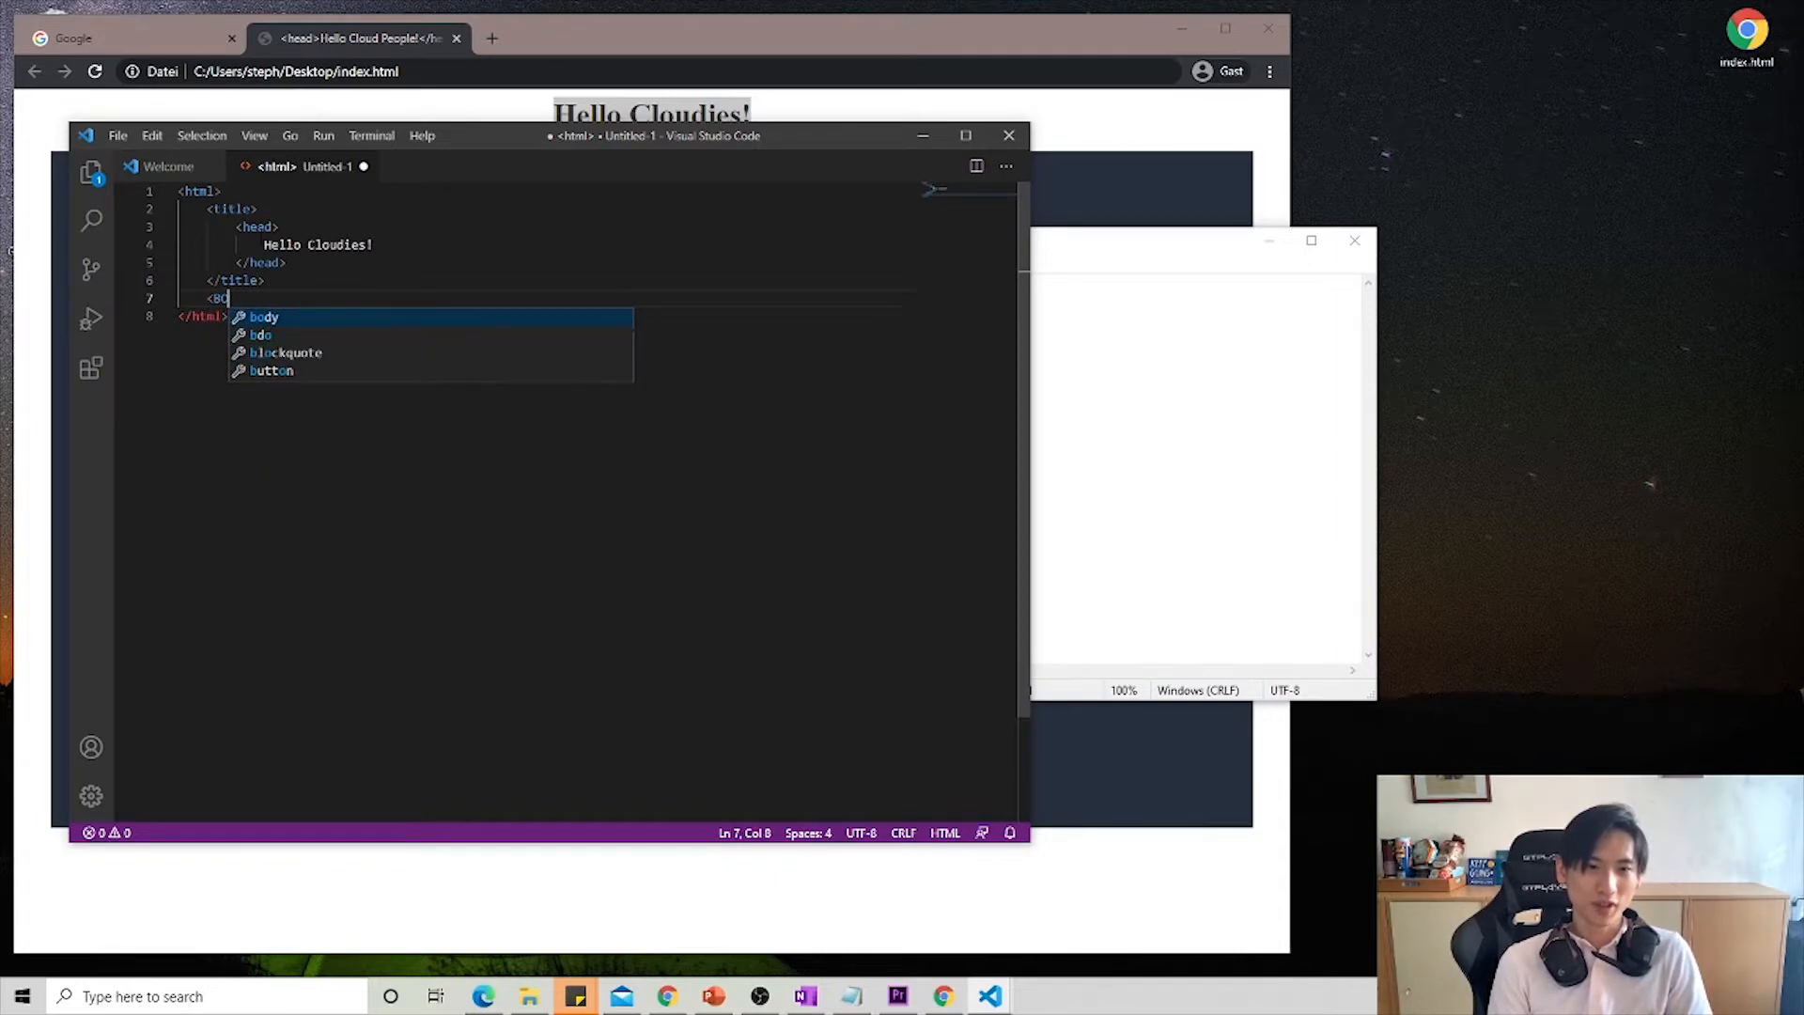
text(dy>)
key(Return)
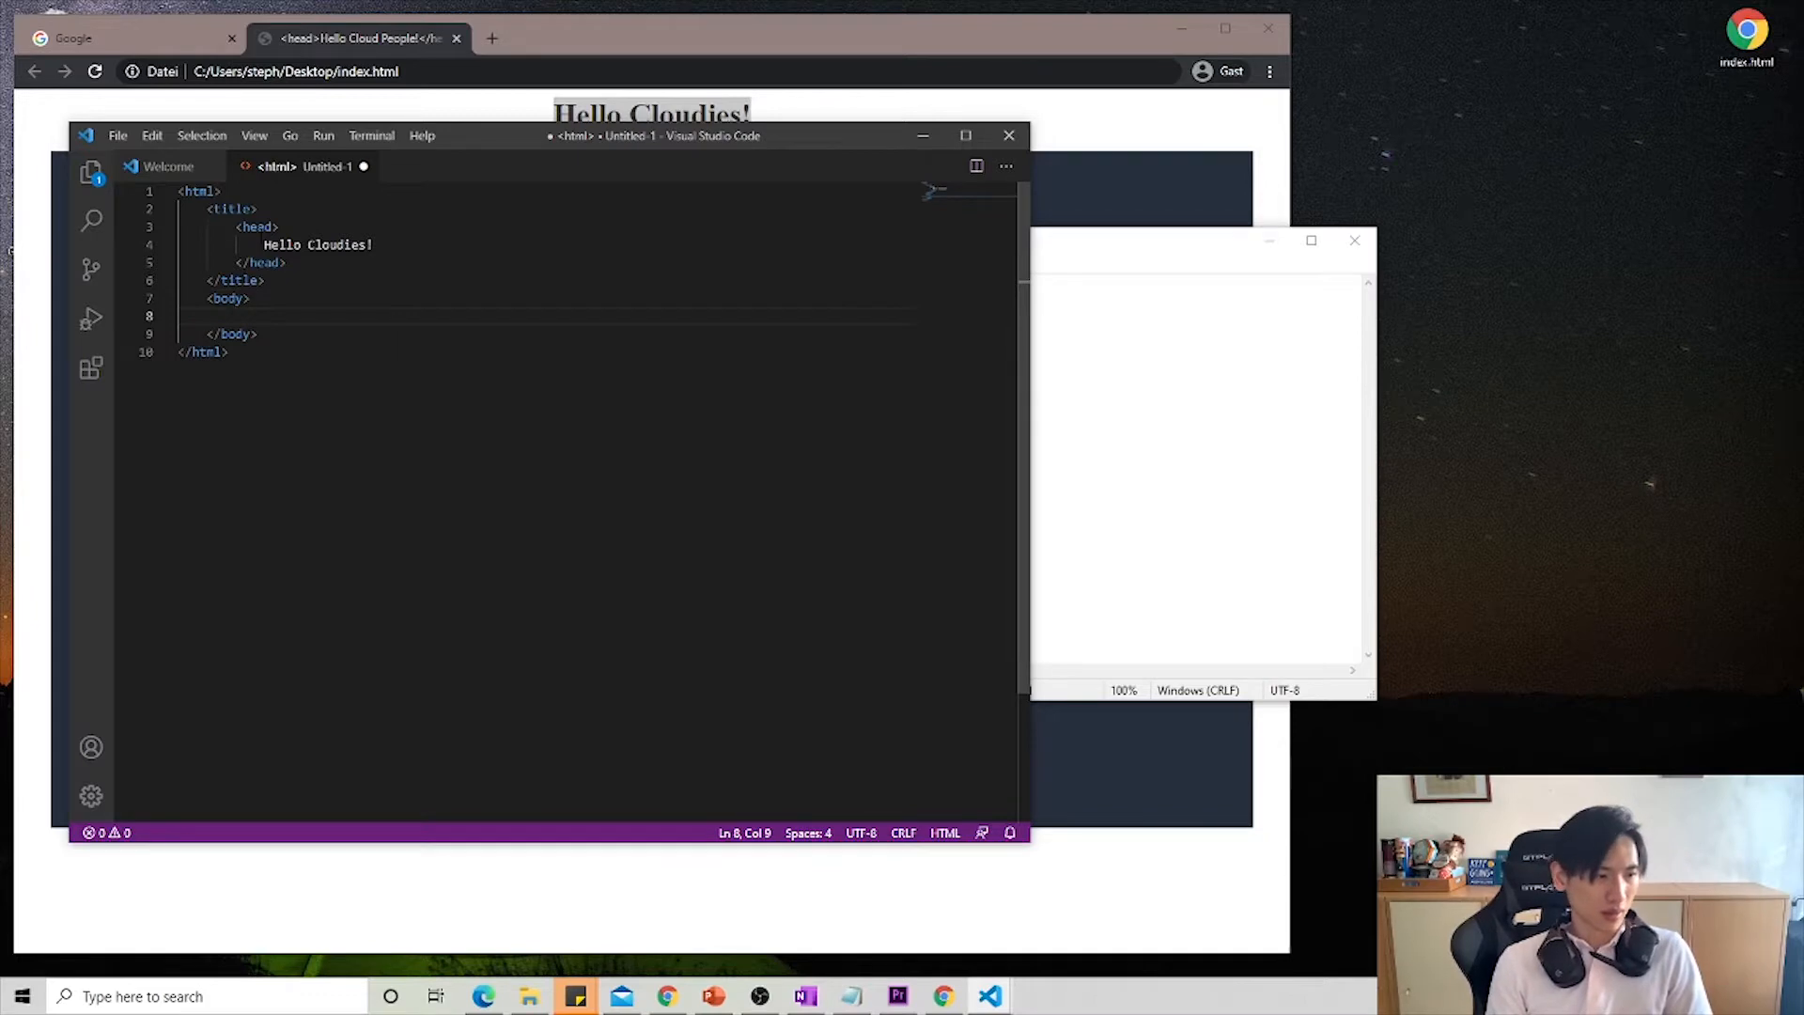
- Inside the body, add a div element with the attribute align = "center" and an empty line between its tags
text(<)
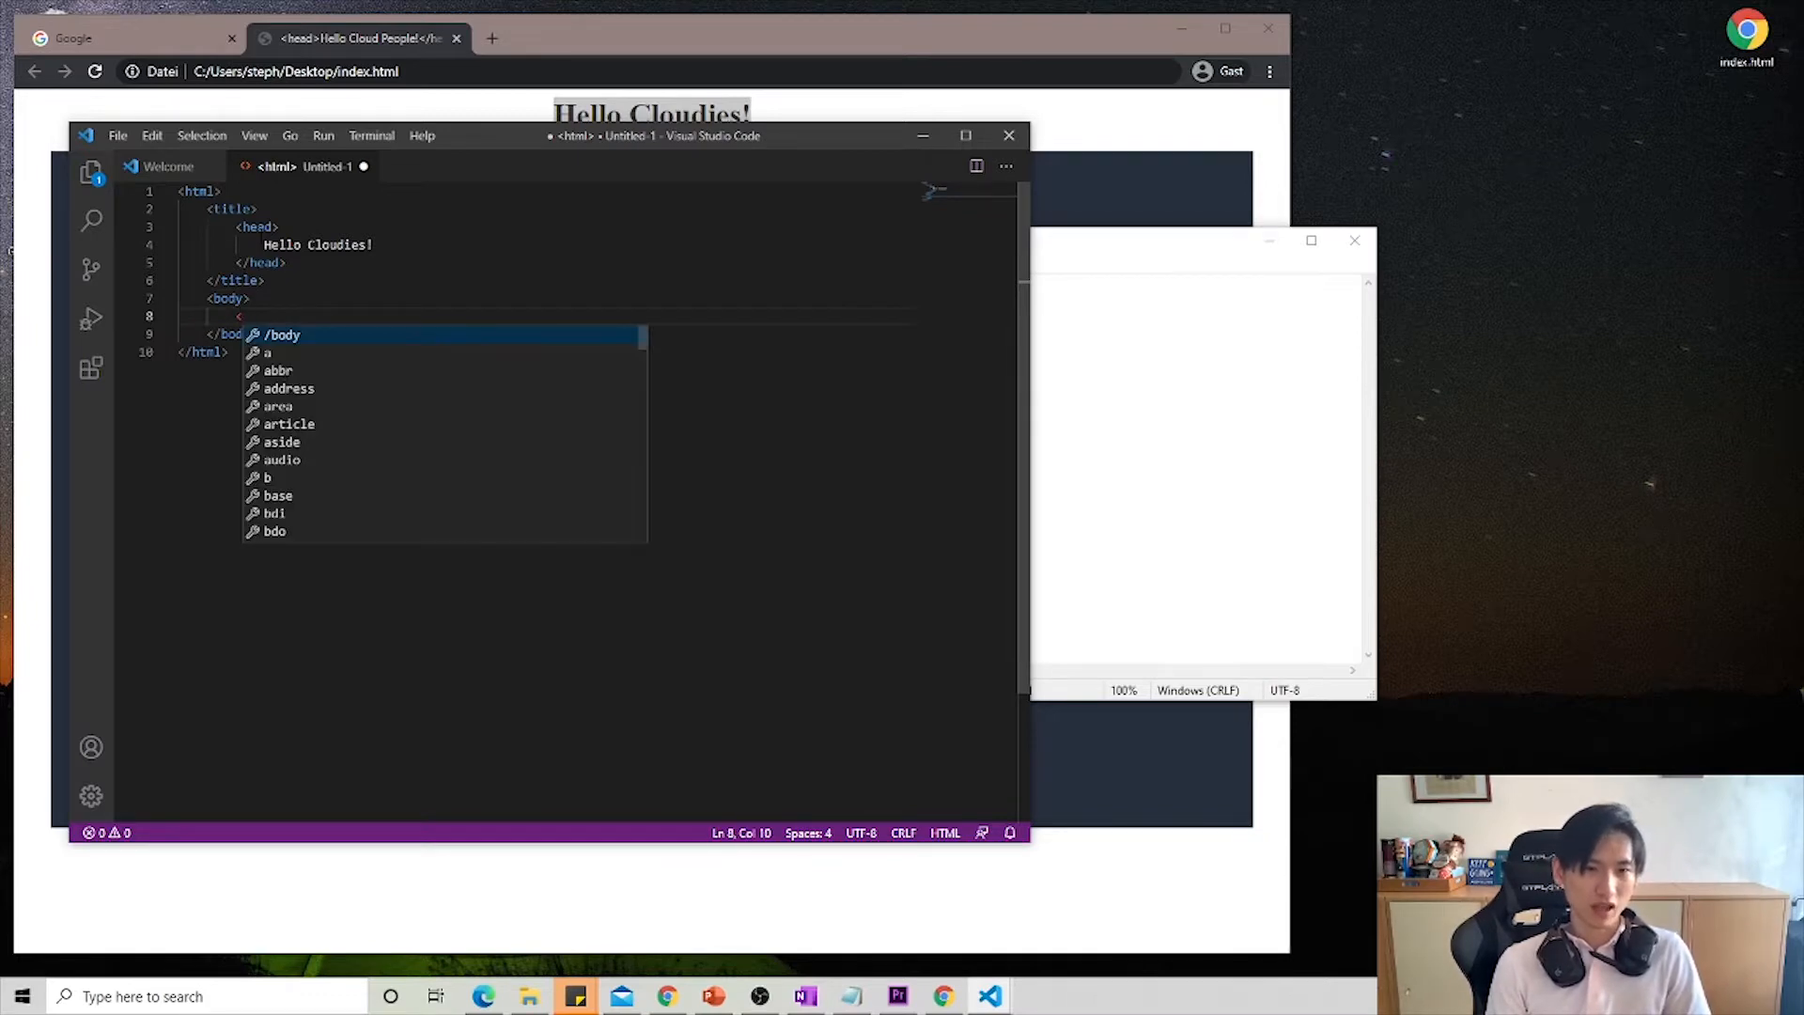
text(div)
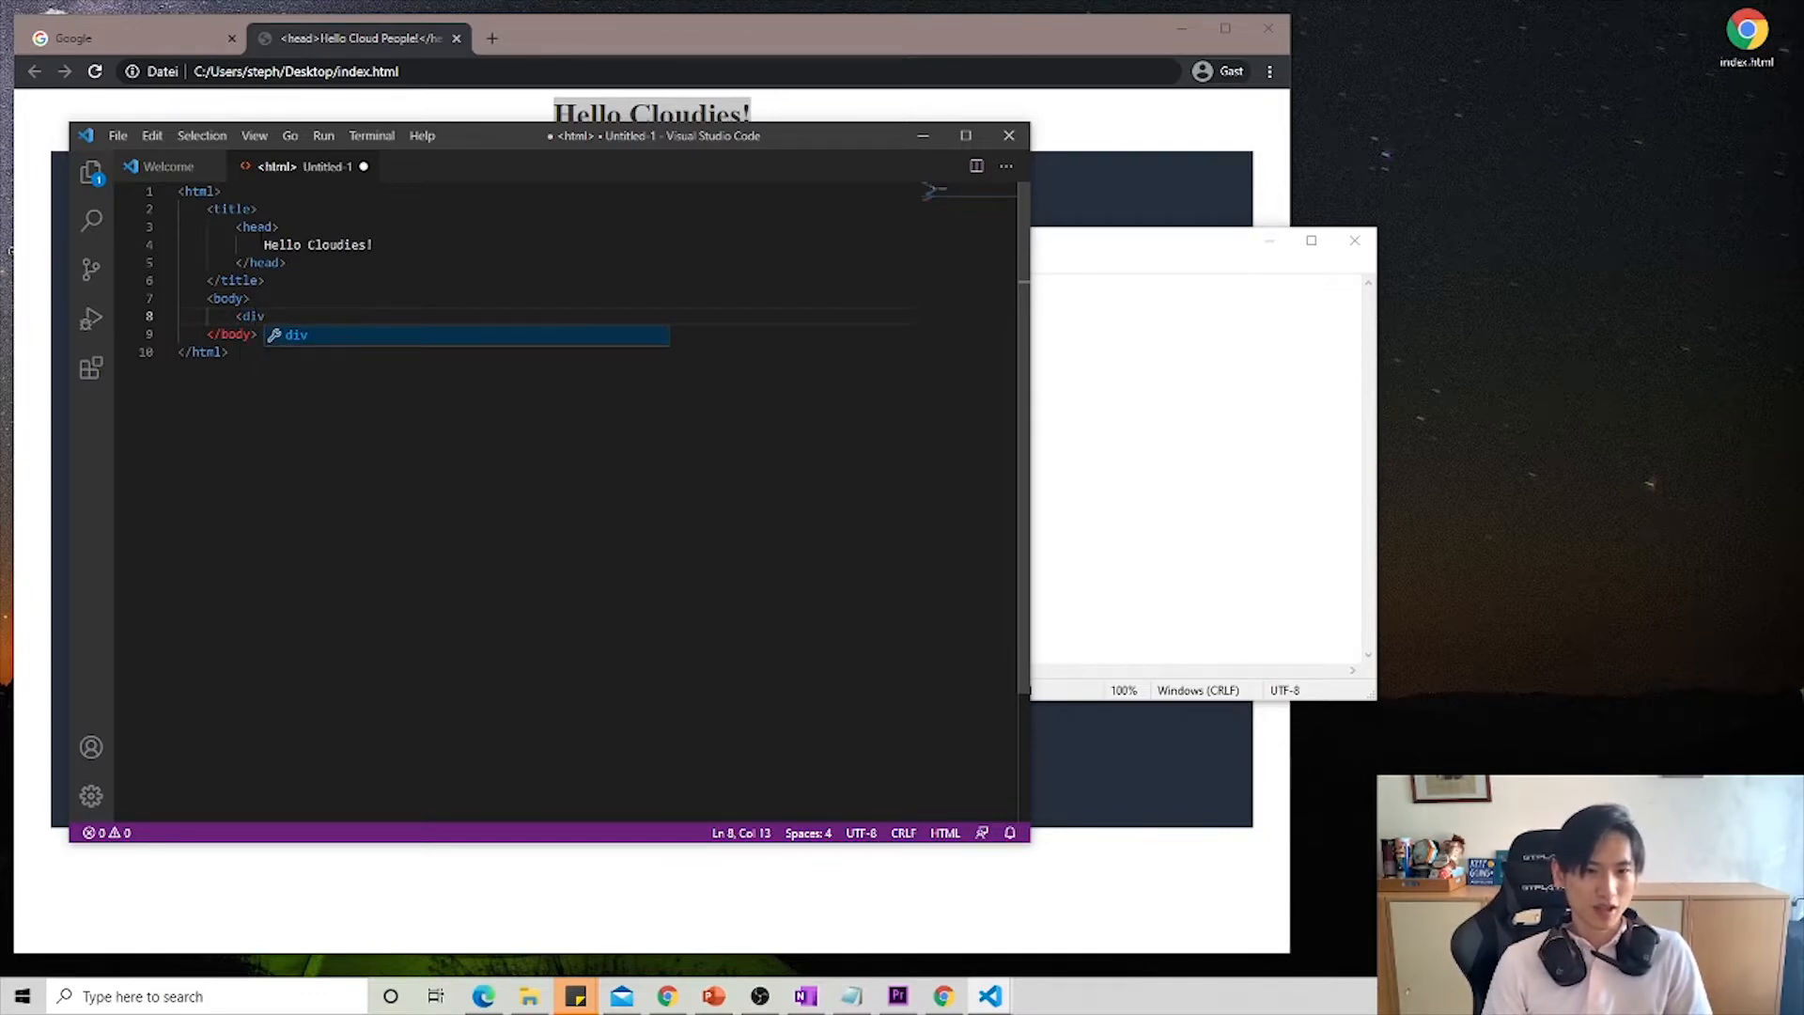
text( ali)
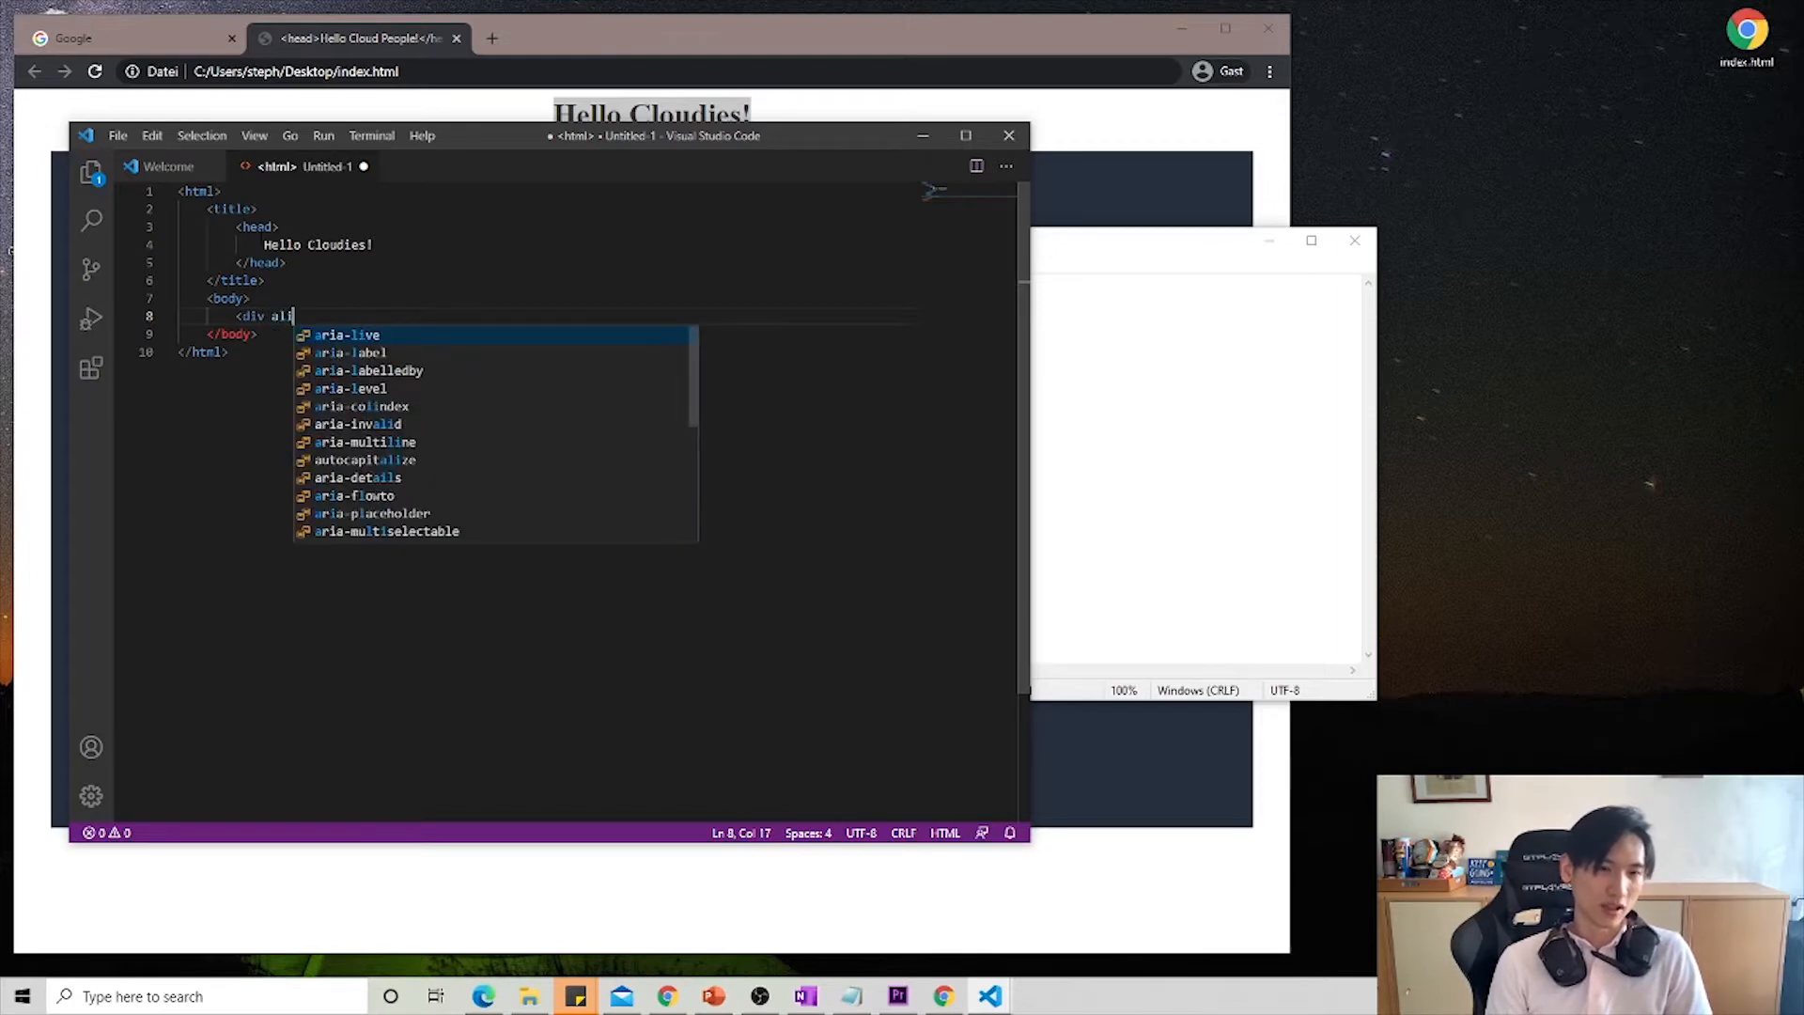
text(gn)
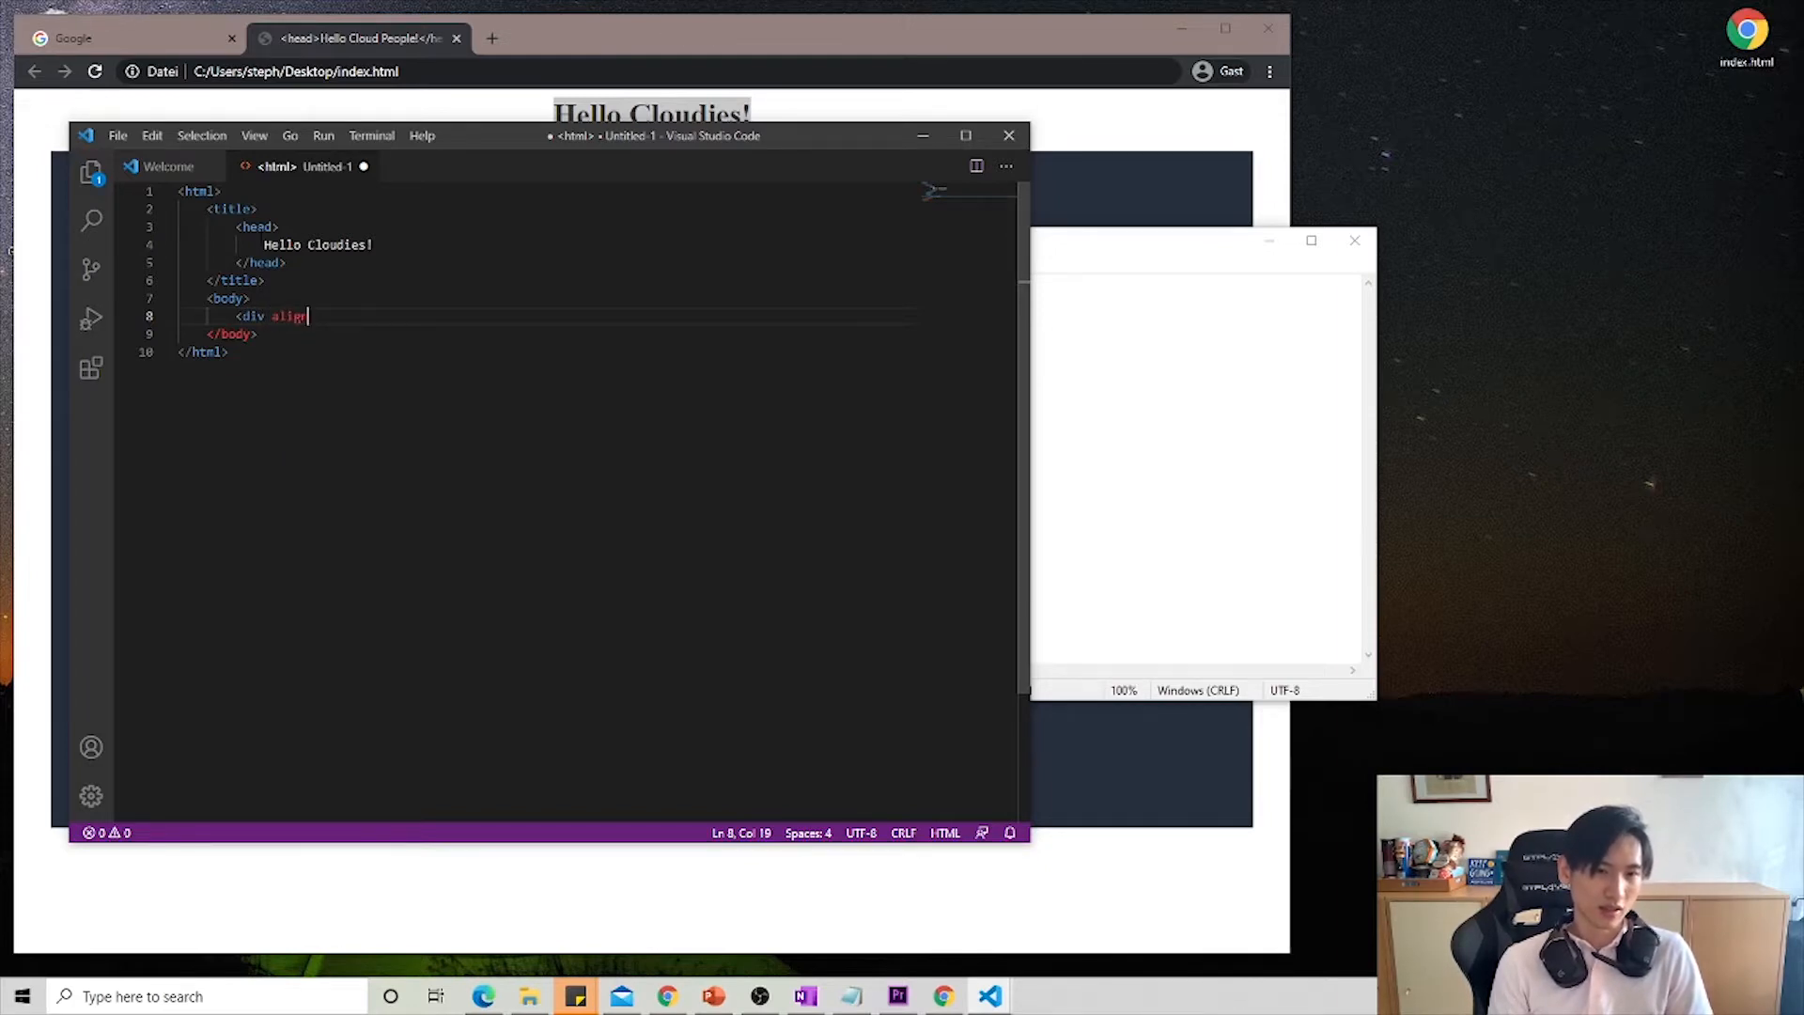
text( = )
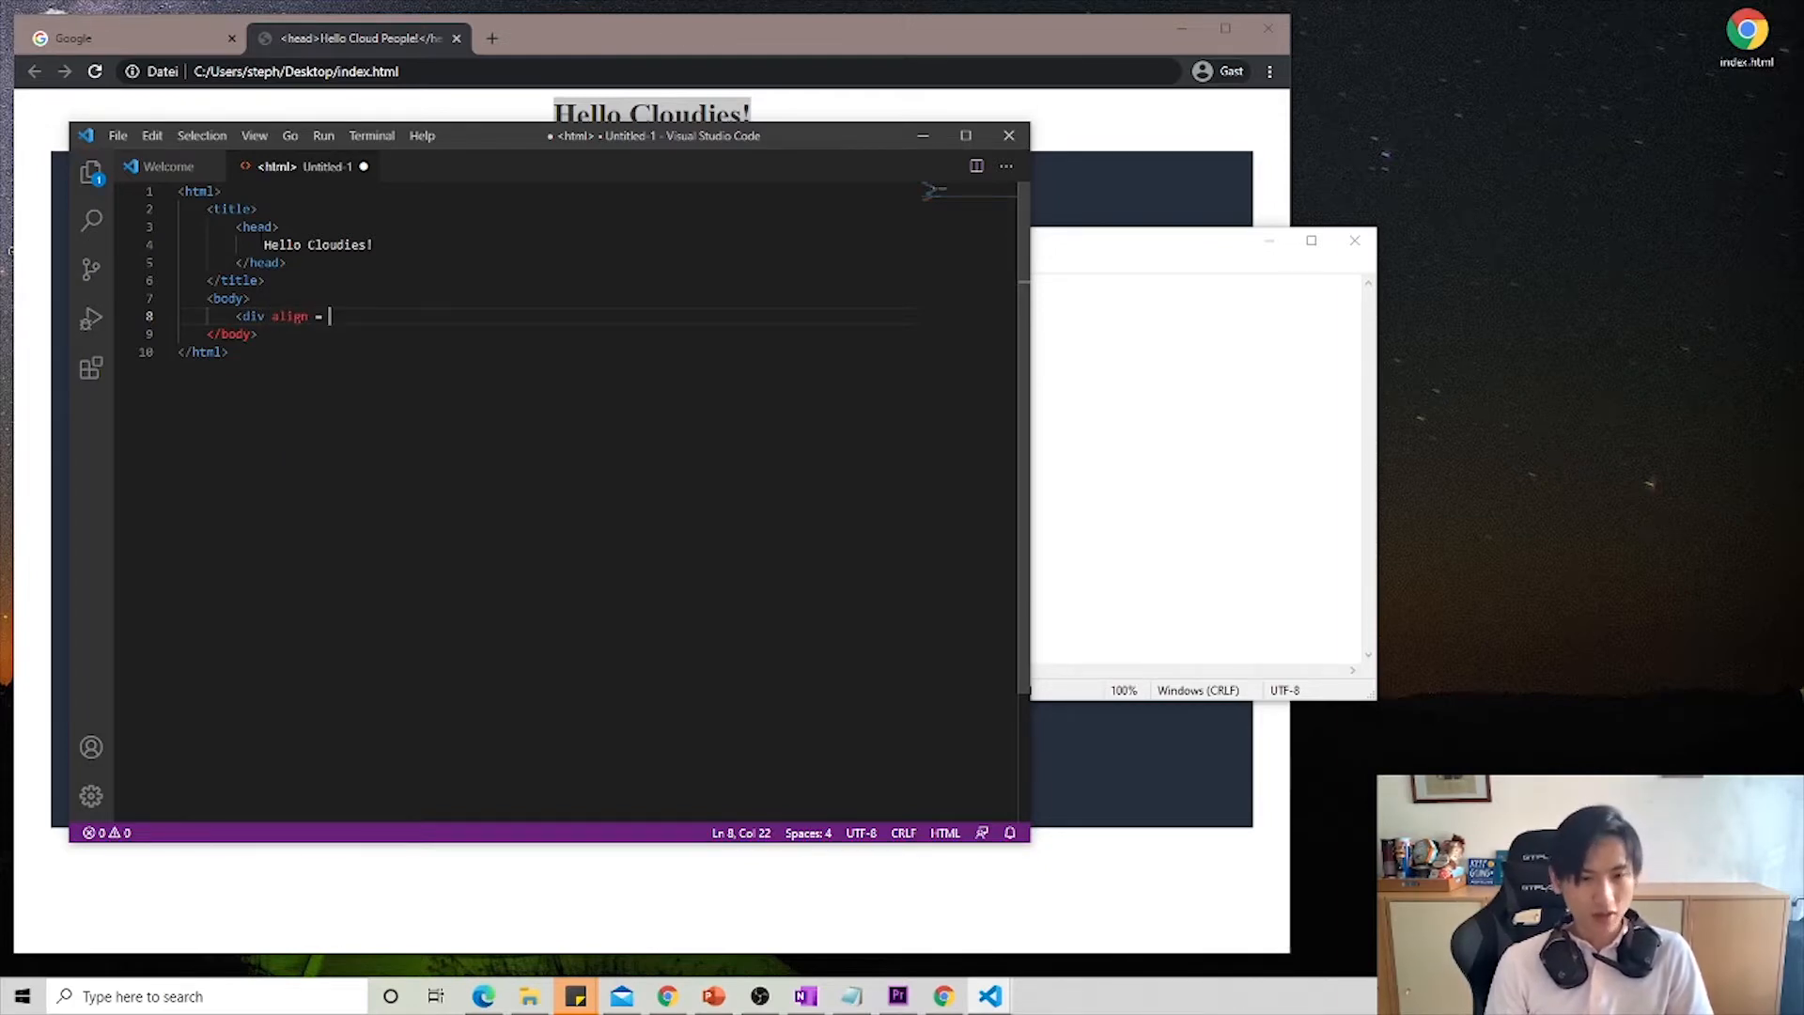
text("contre")
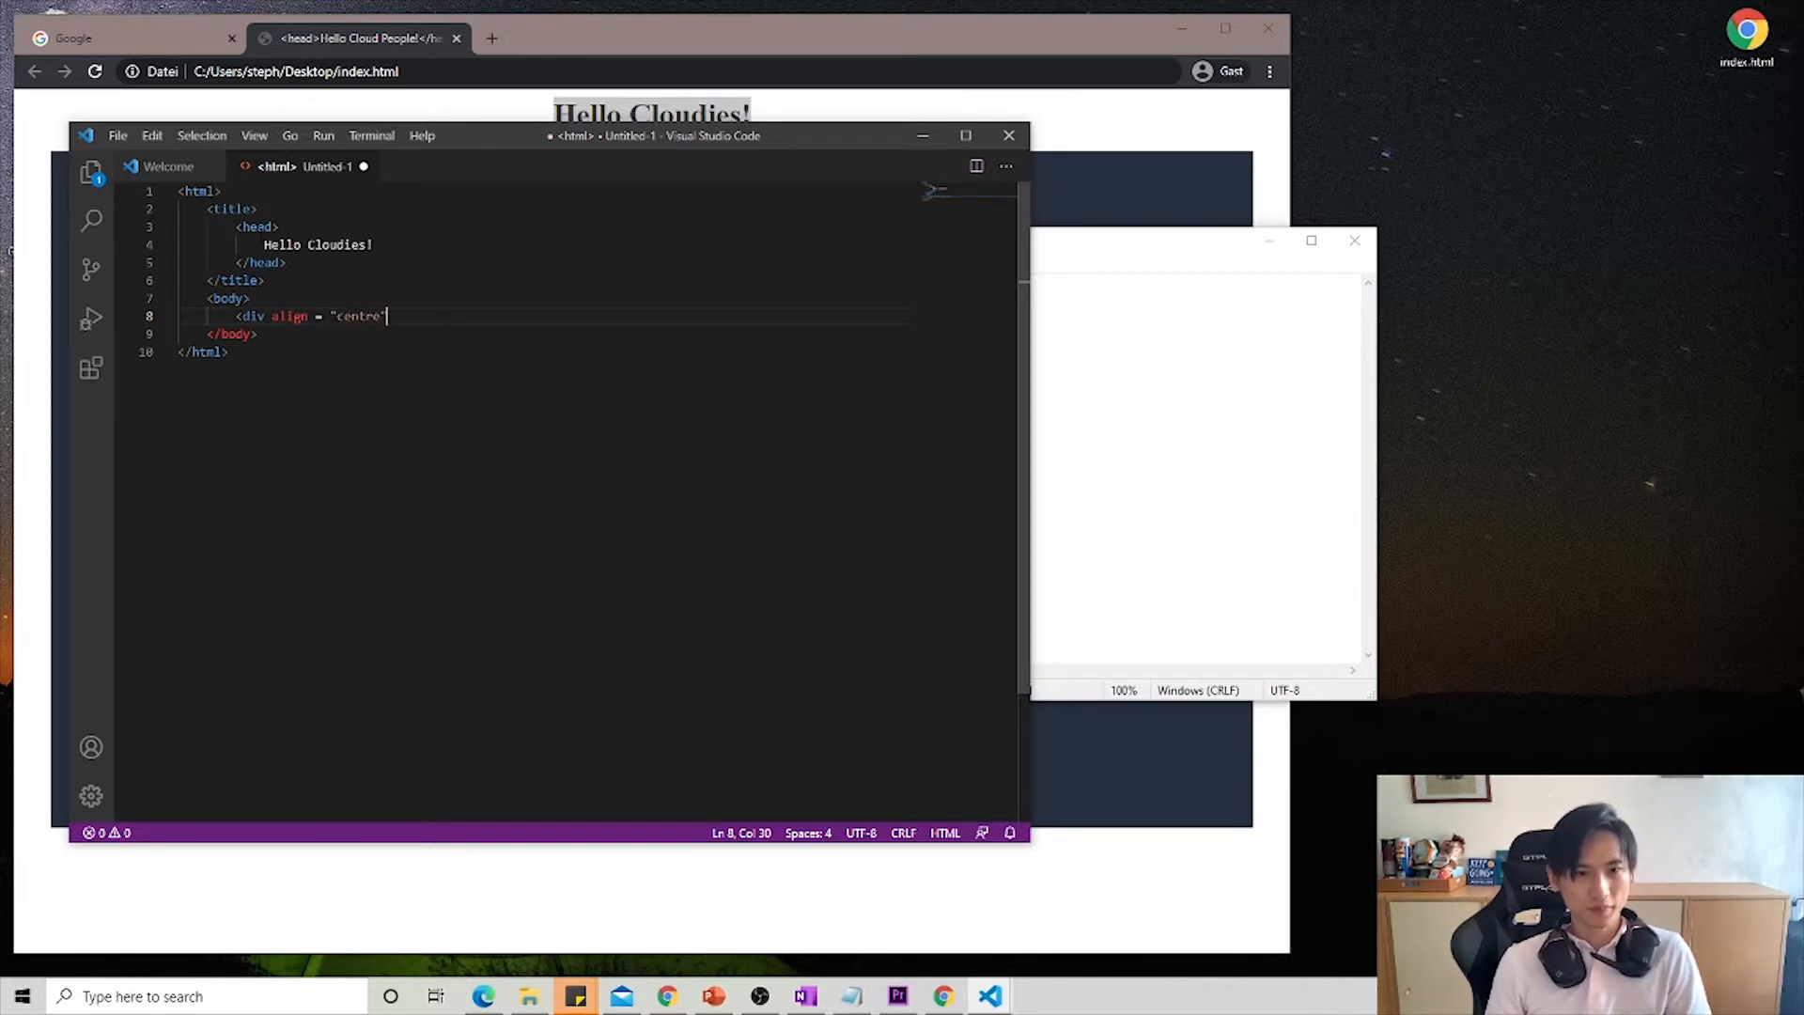
key(BackSpace)
key(Delete)
text(er)
key(Right)
text(>)
key(Return)
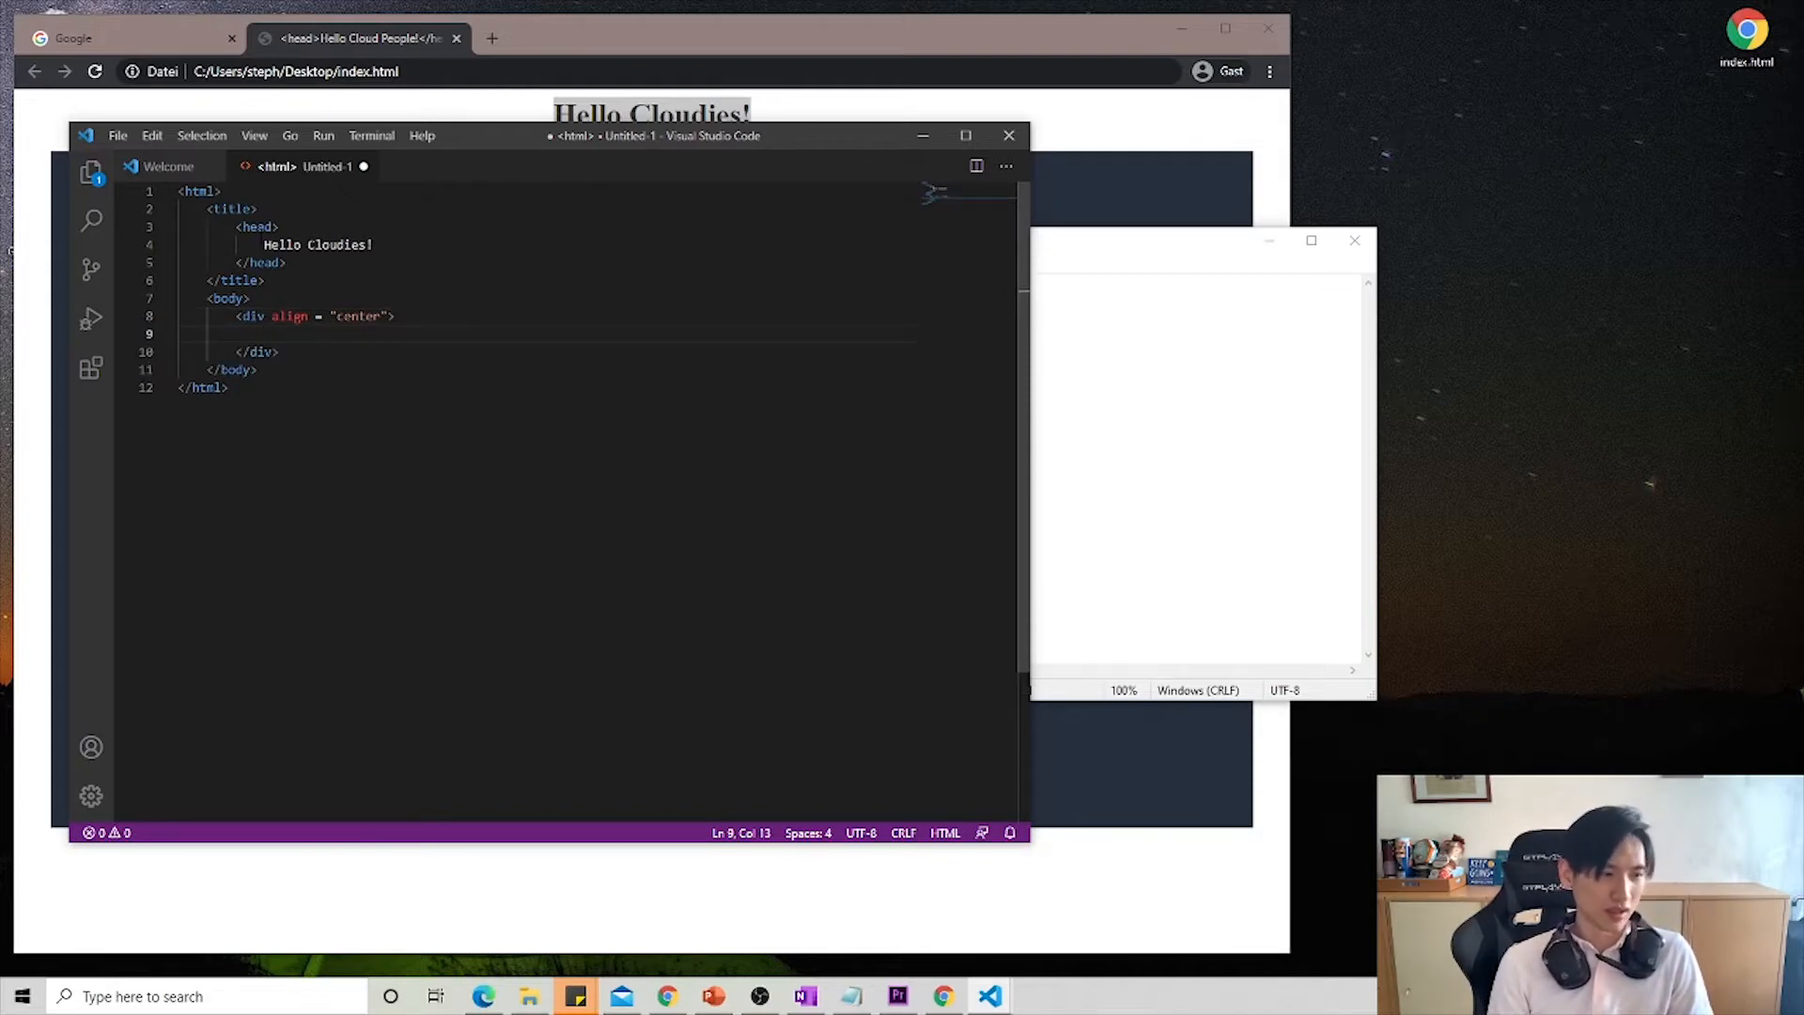
- Inside the centered div, add an h1 heading containing the text "Hello Cloudies!!"
text(<h)
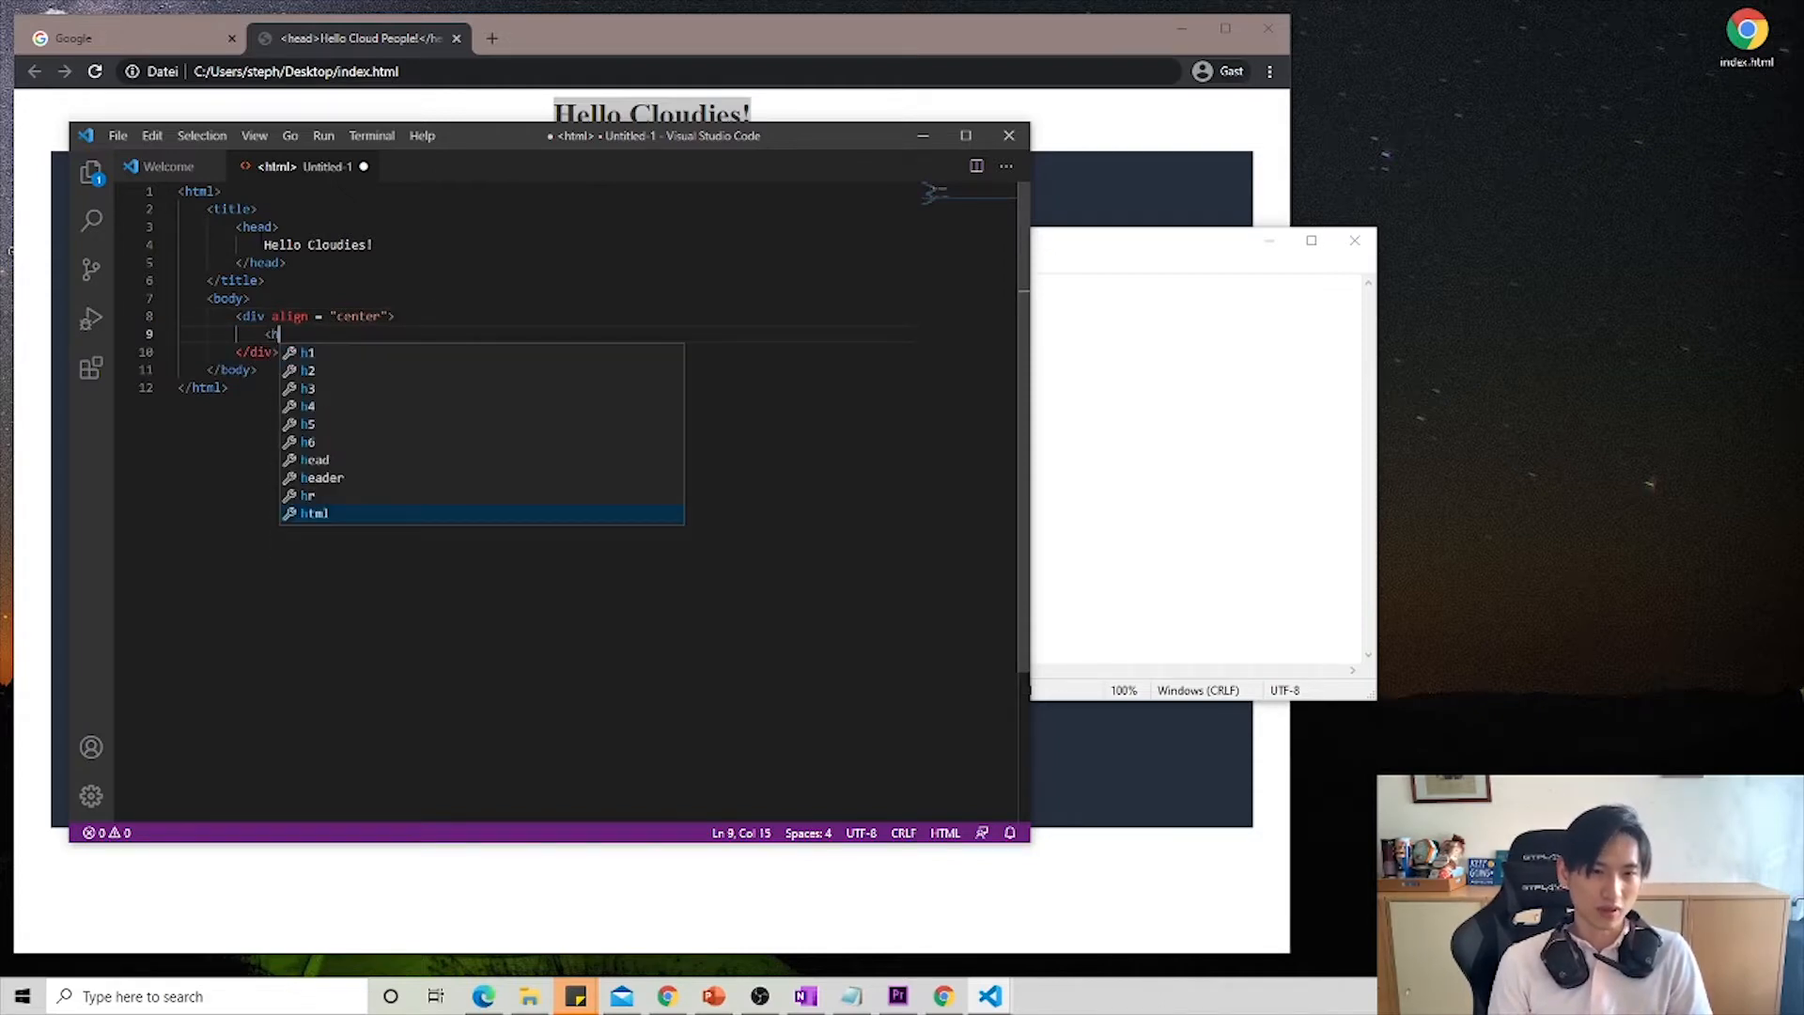
text(1>)
key(Return)
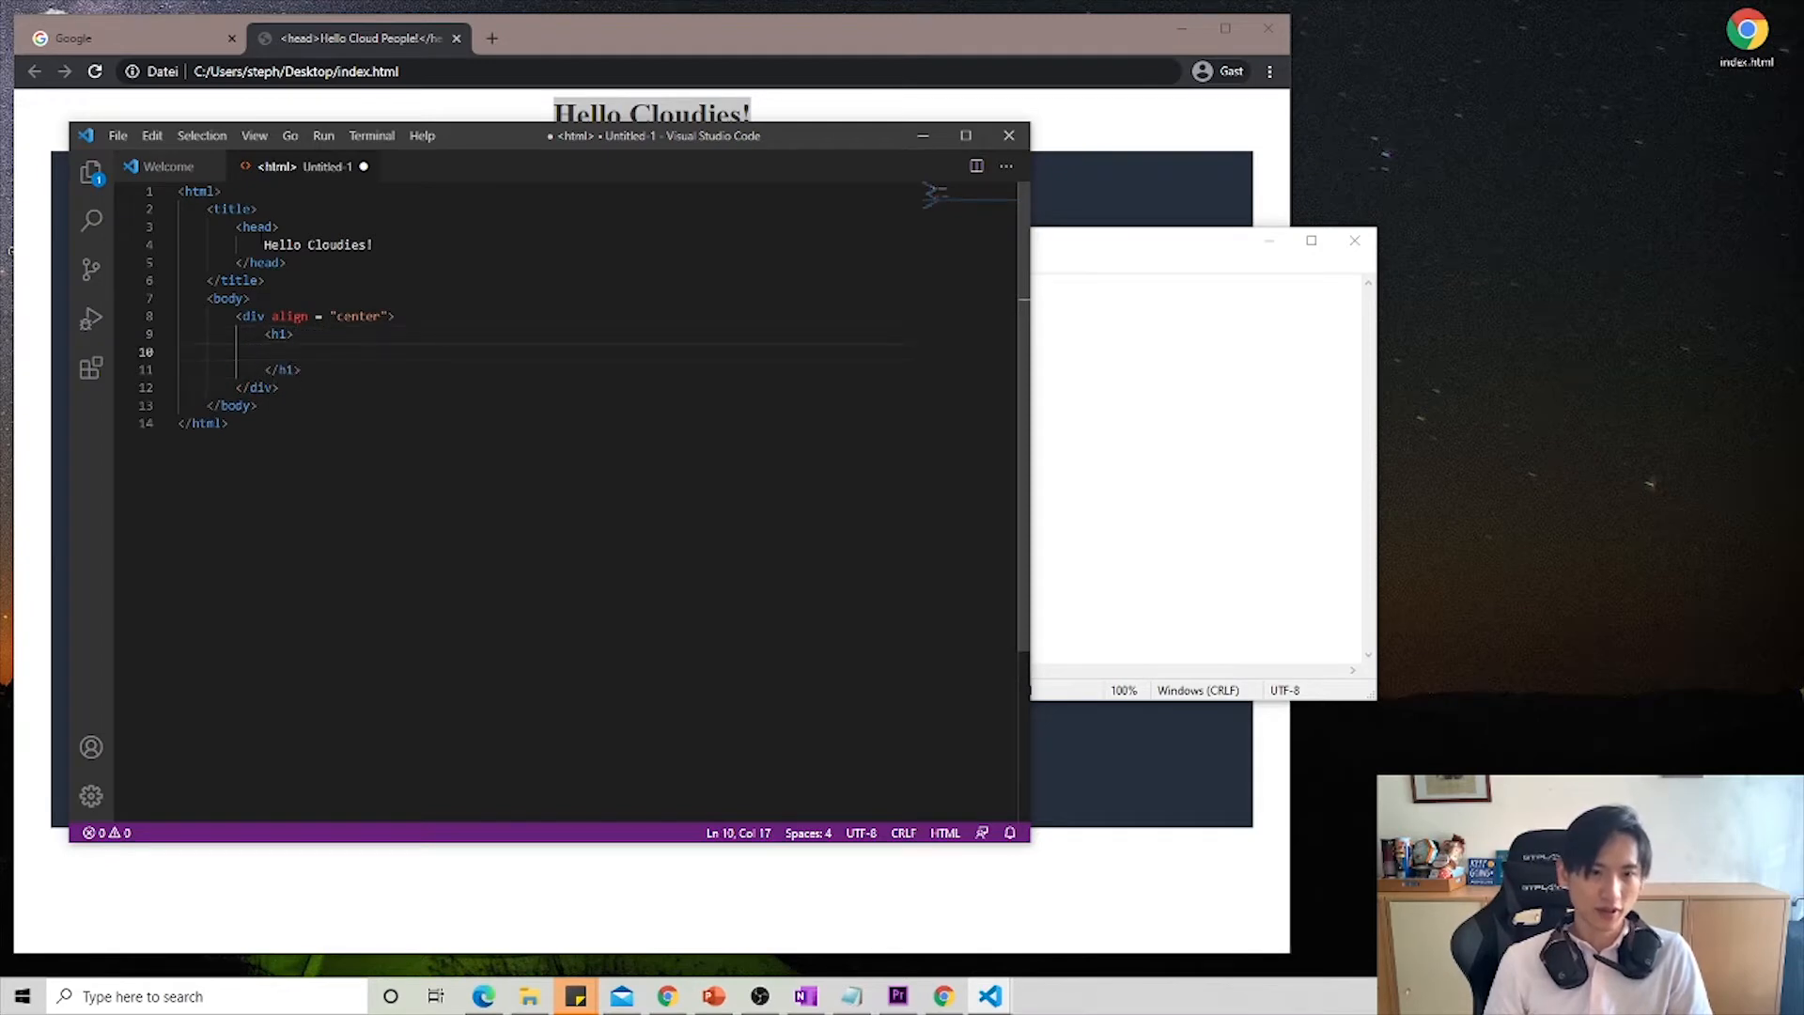
text(H)
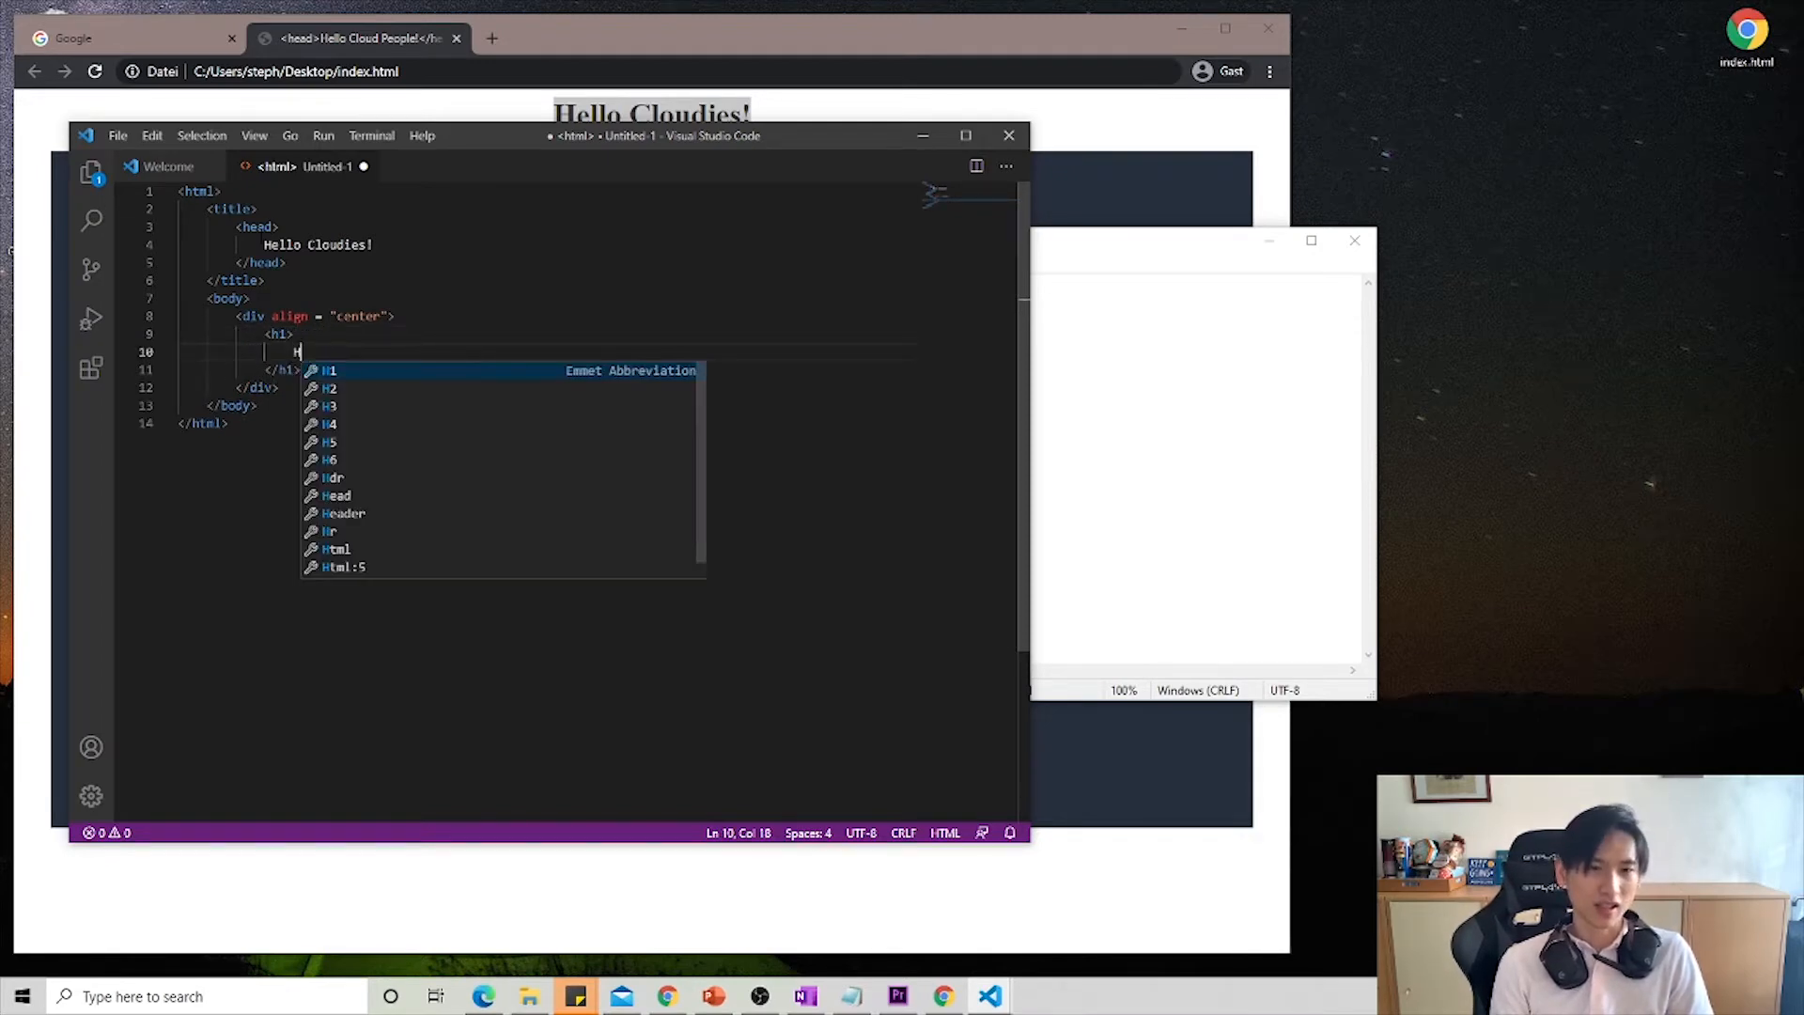
text(ello)
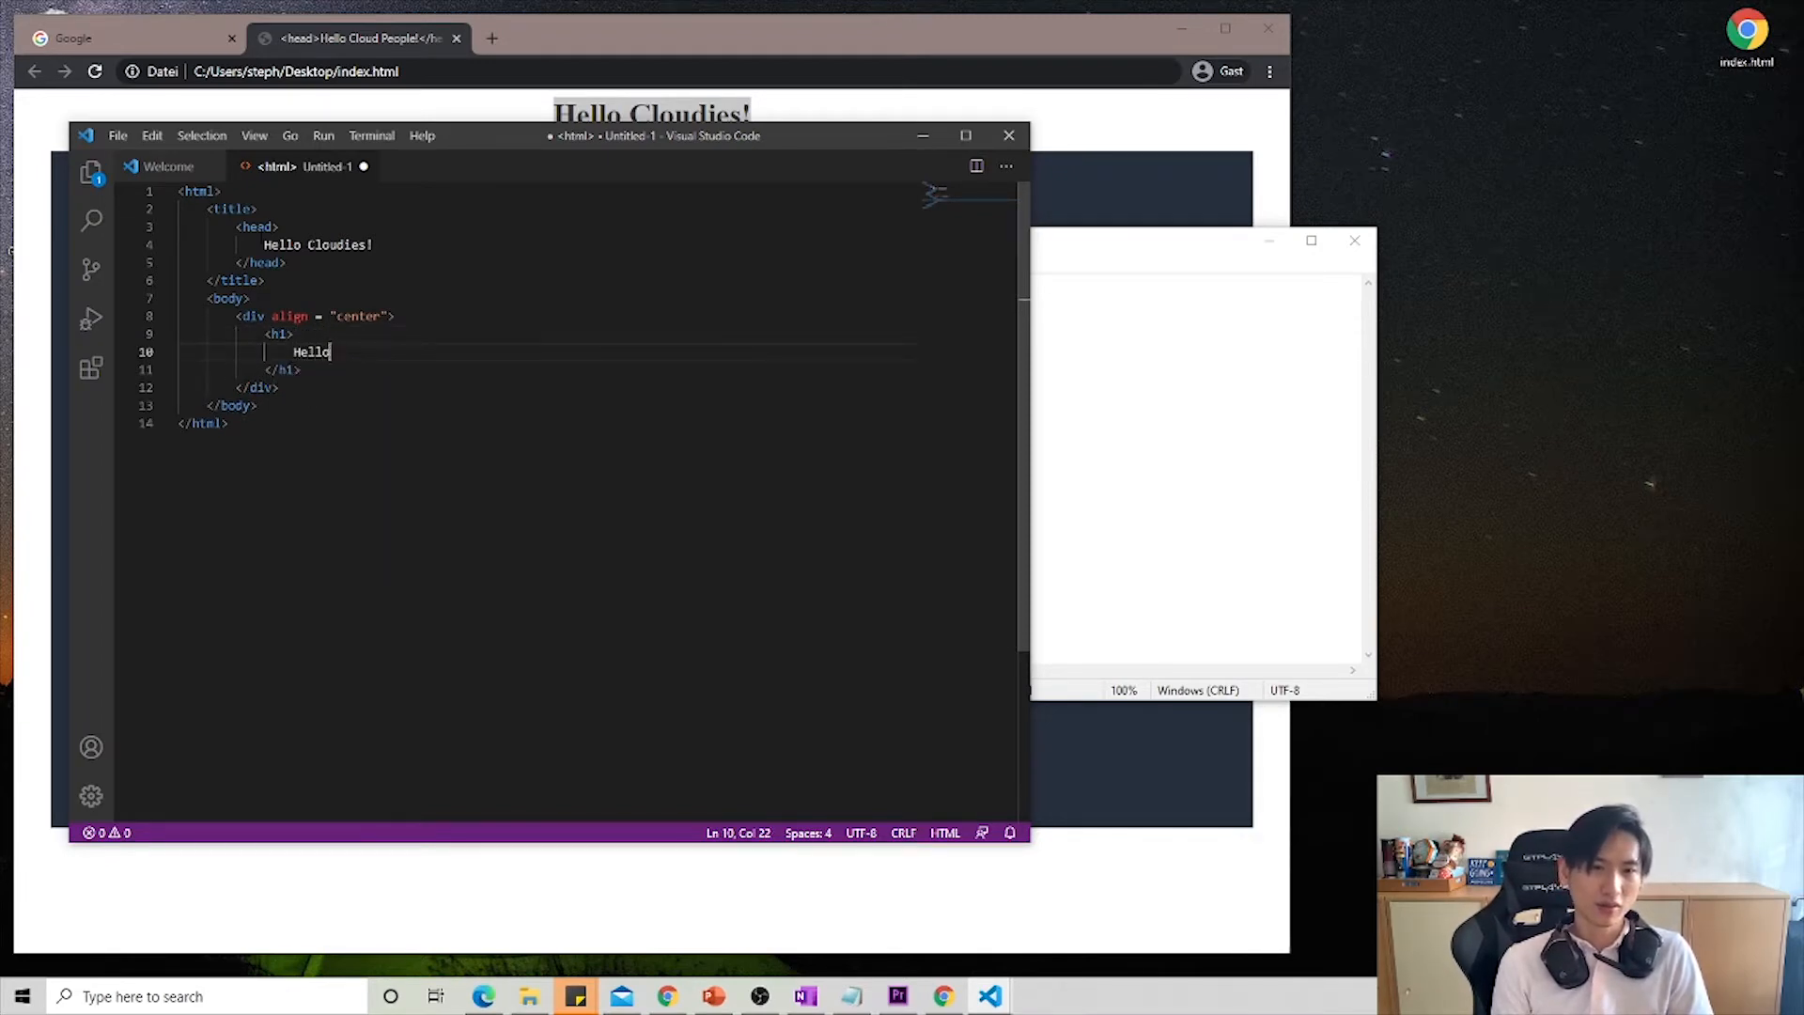
text( Cloudies!!)
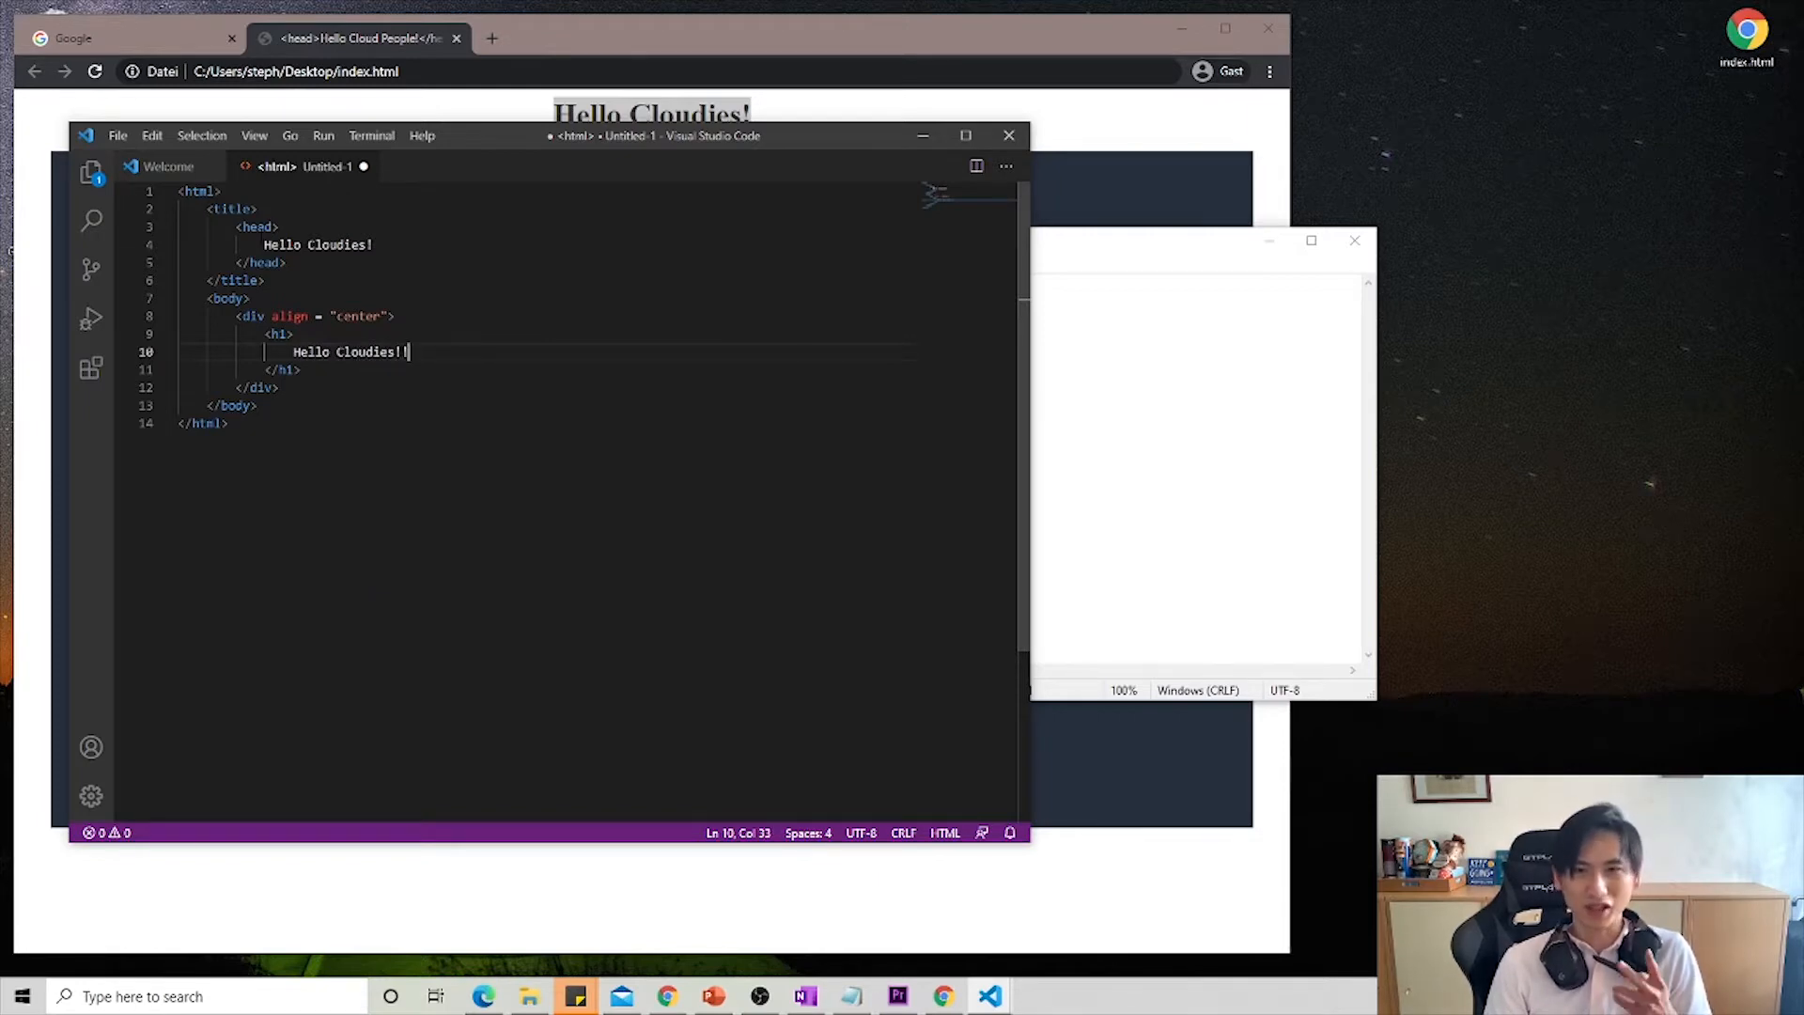
- Below the closing h1 tag inside the centered div, add an img tag with an empty src attribute
key(Down)
key(Return)
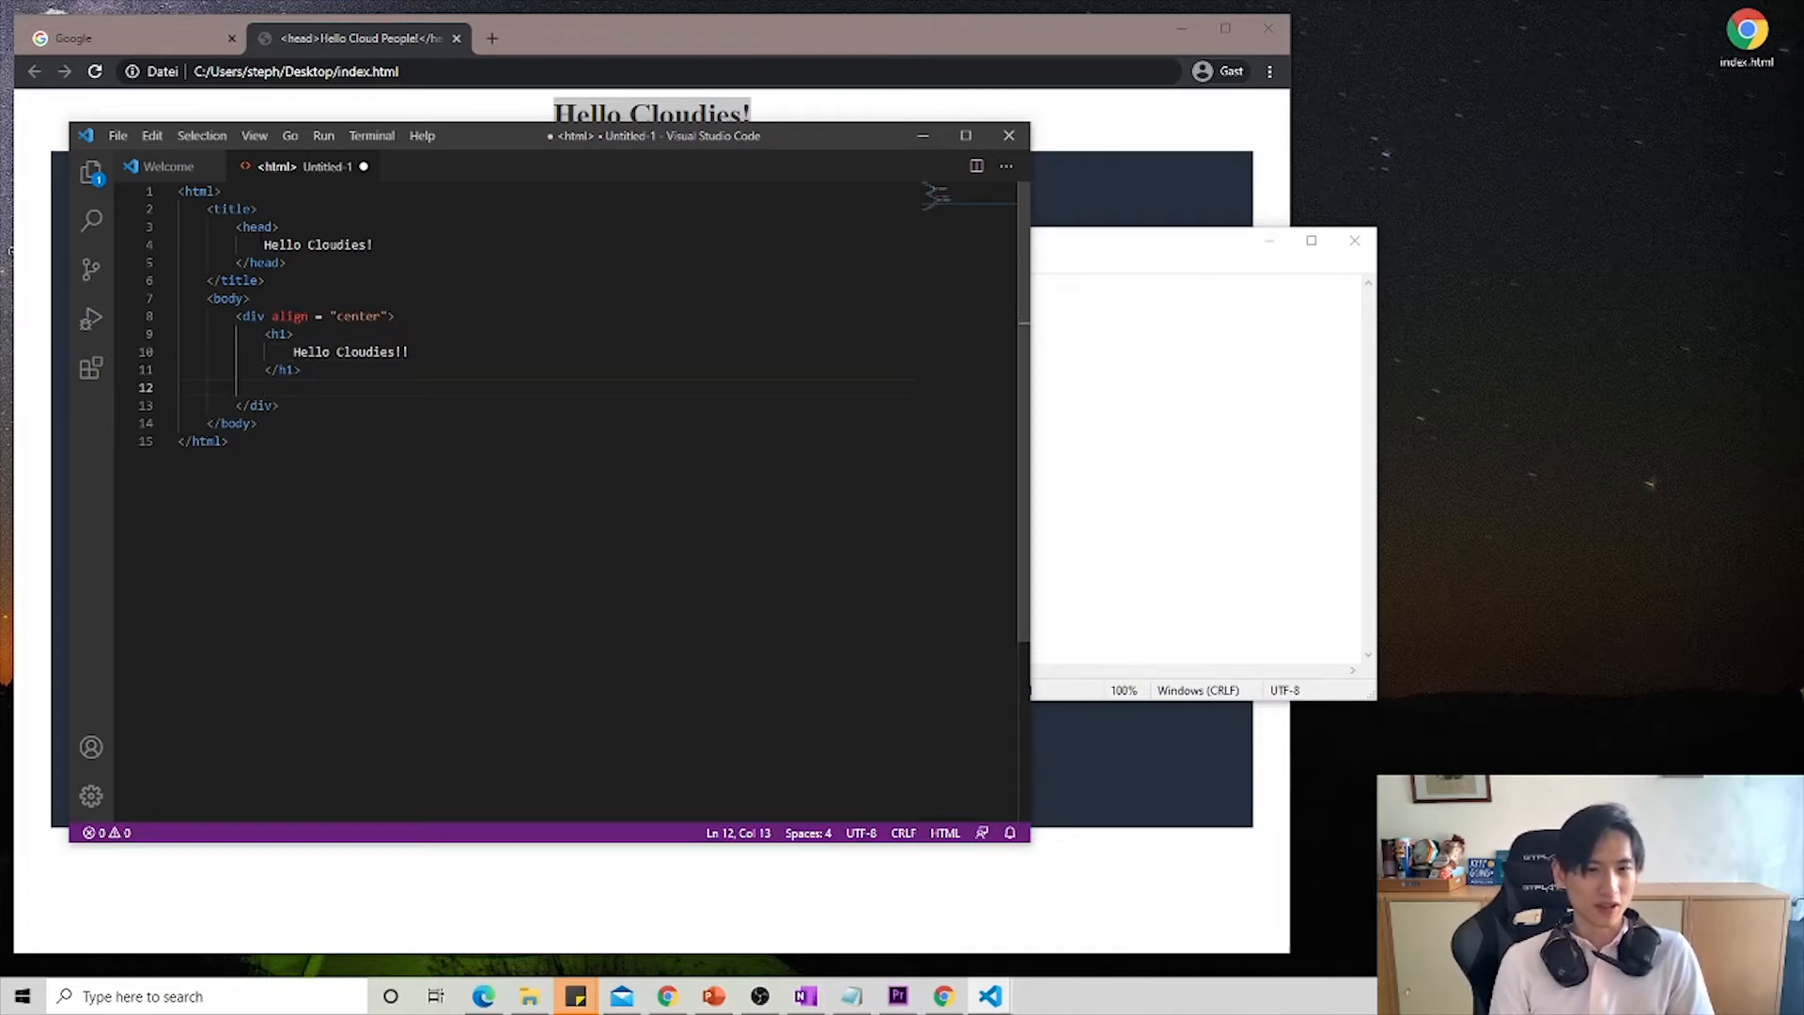
text(<i)
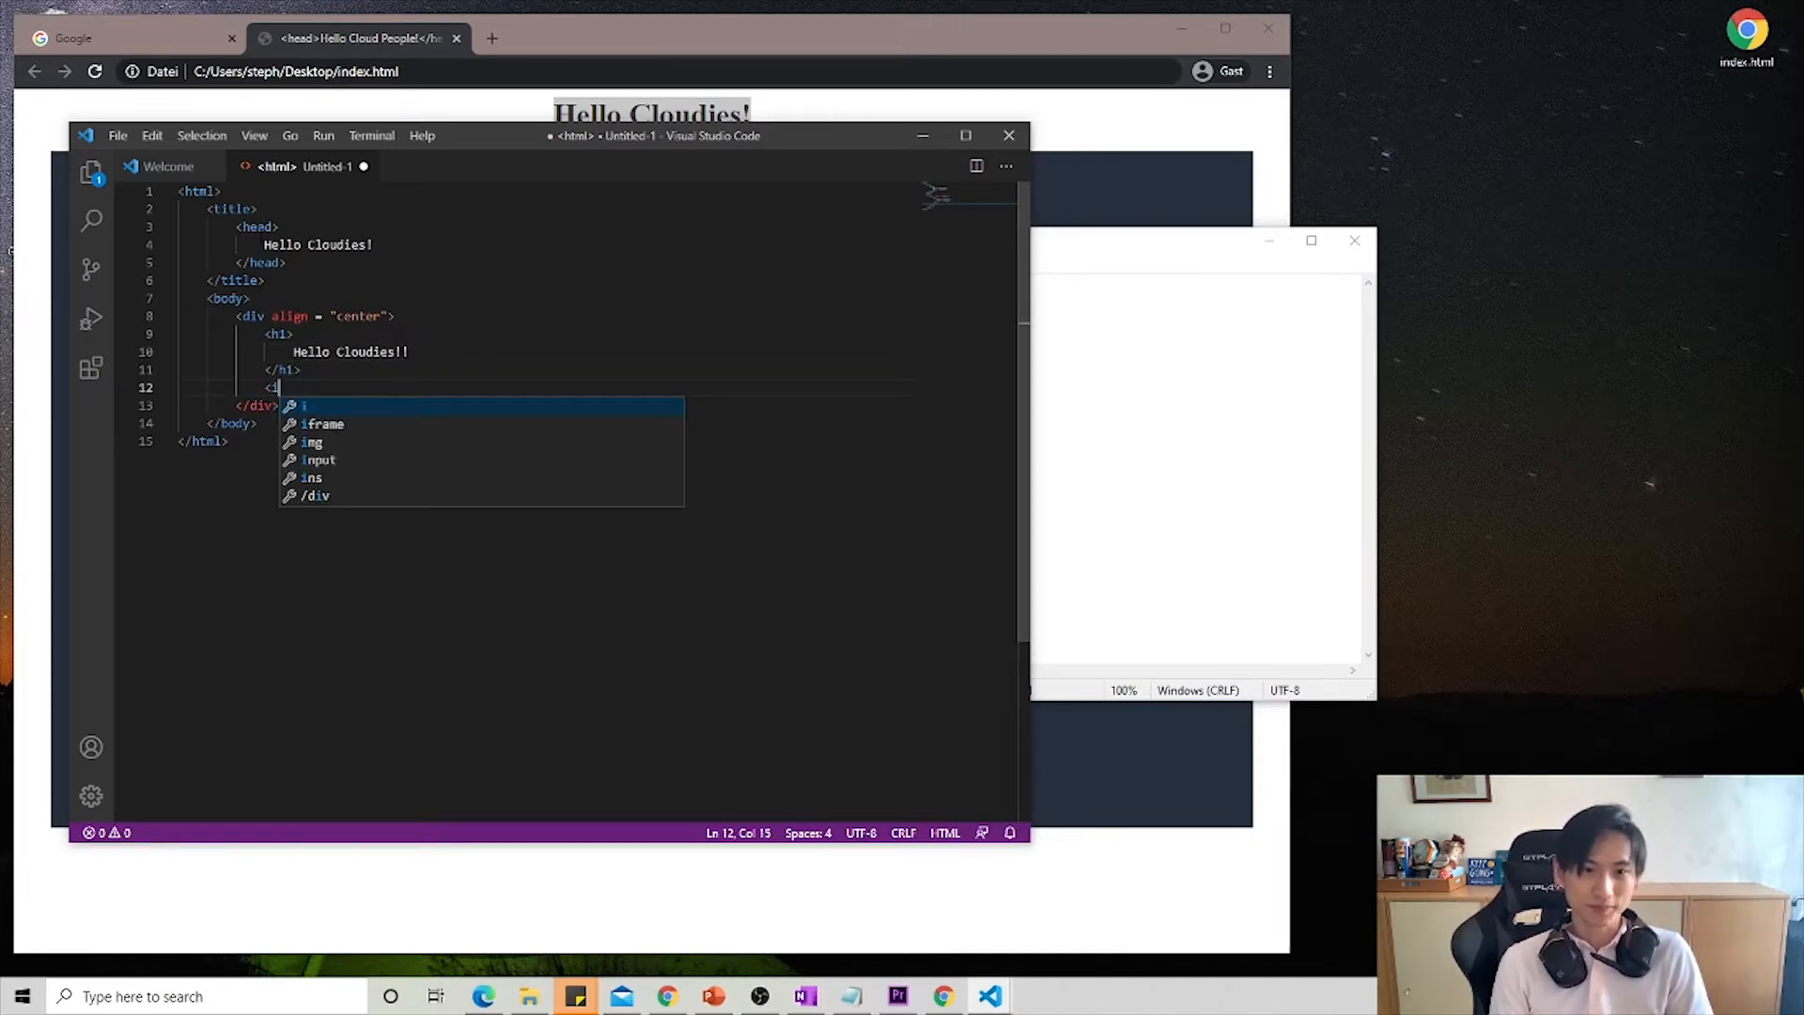
text(mg src)
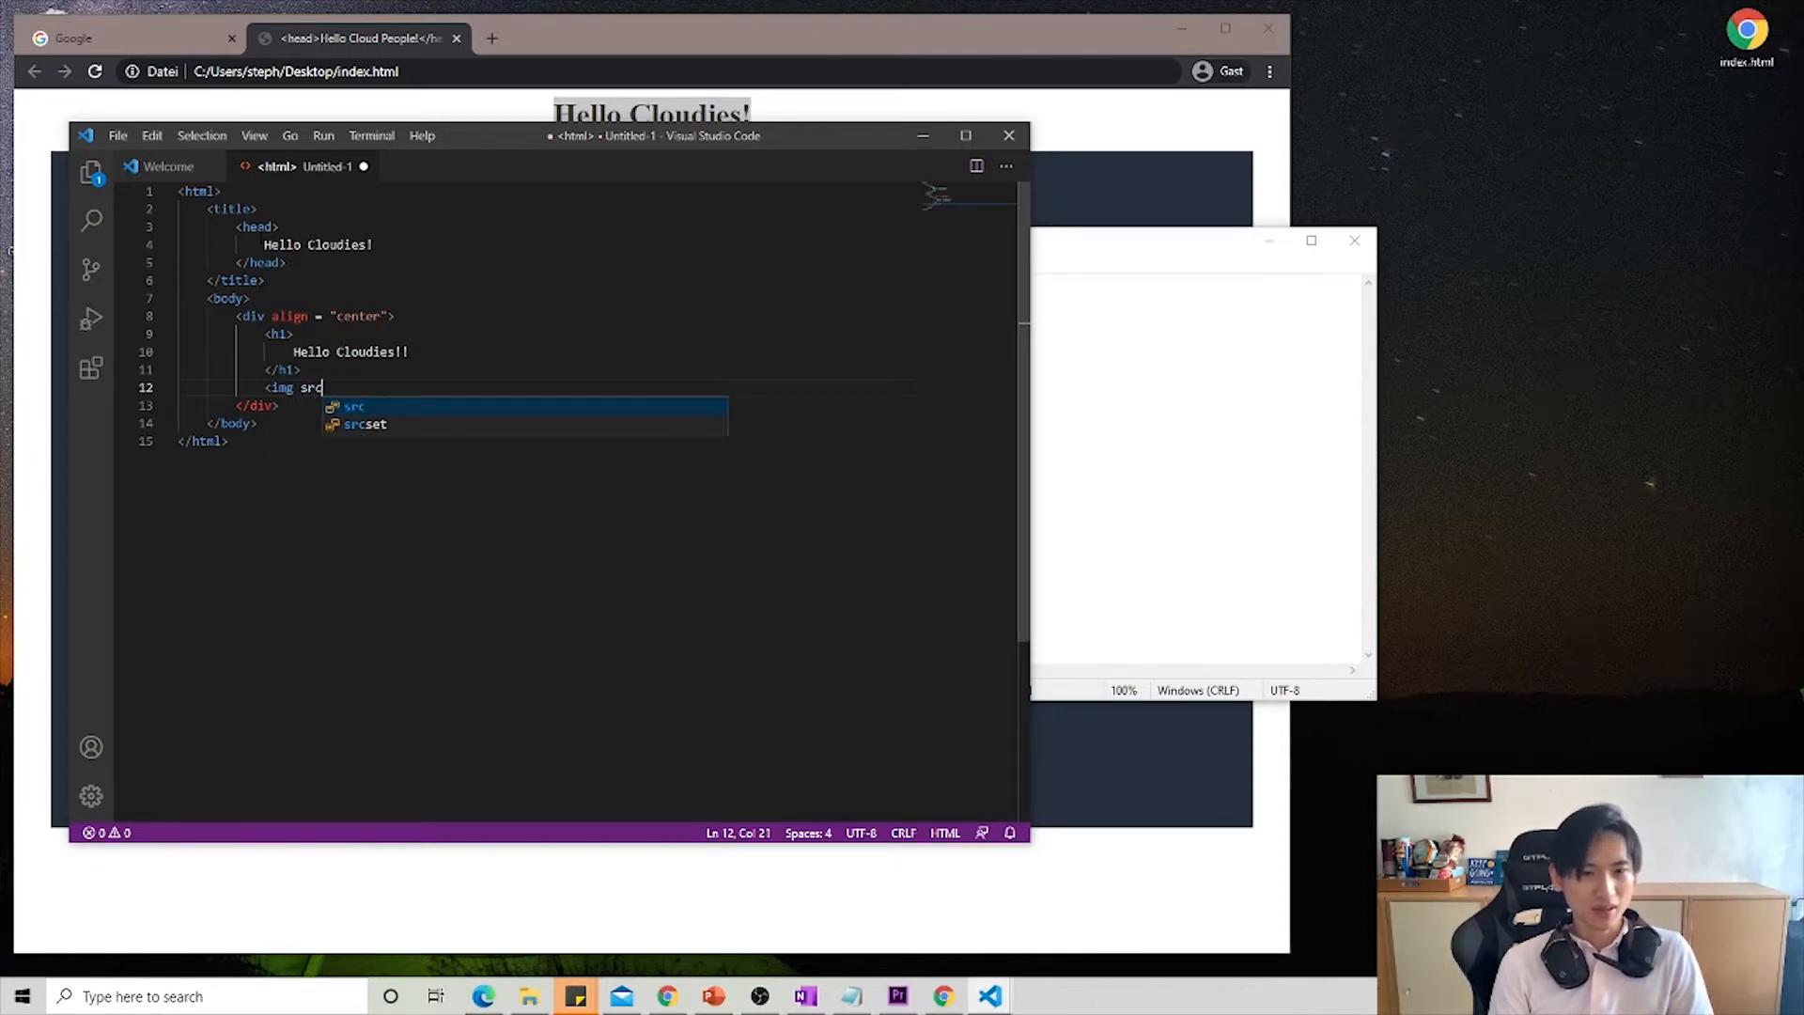
key(Escape)
text(=)
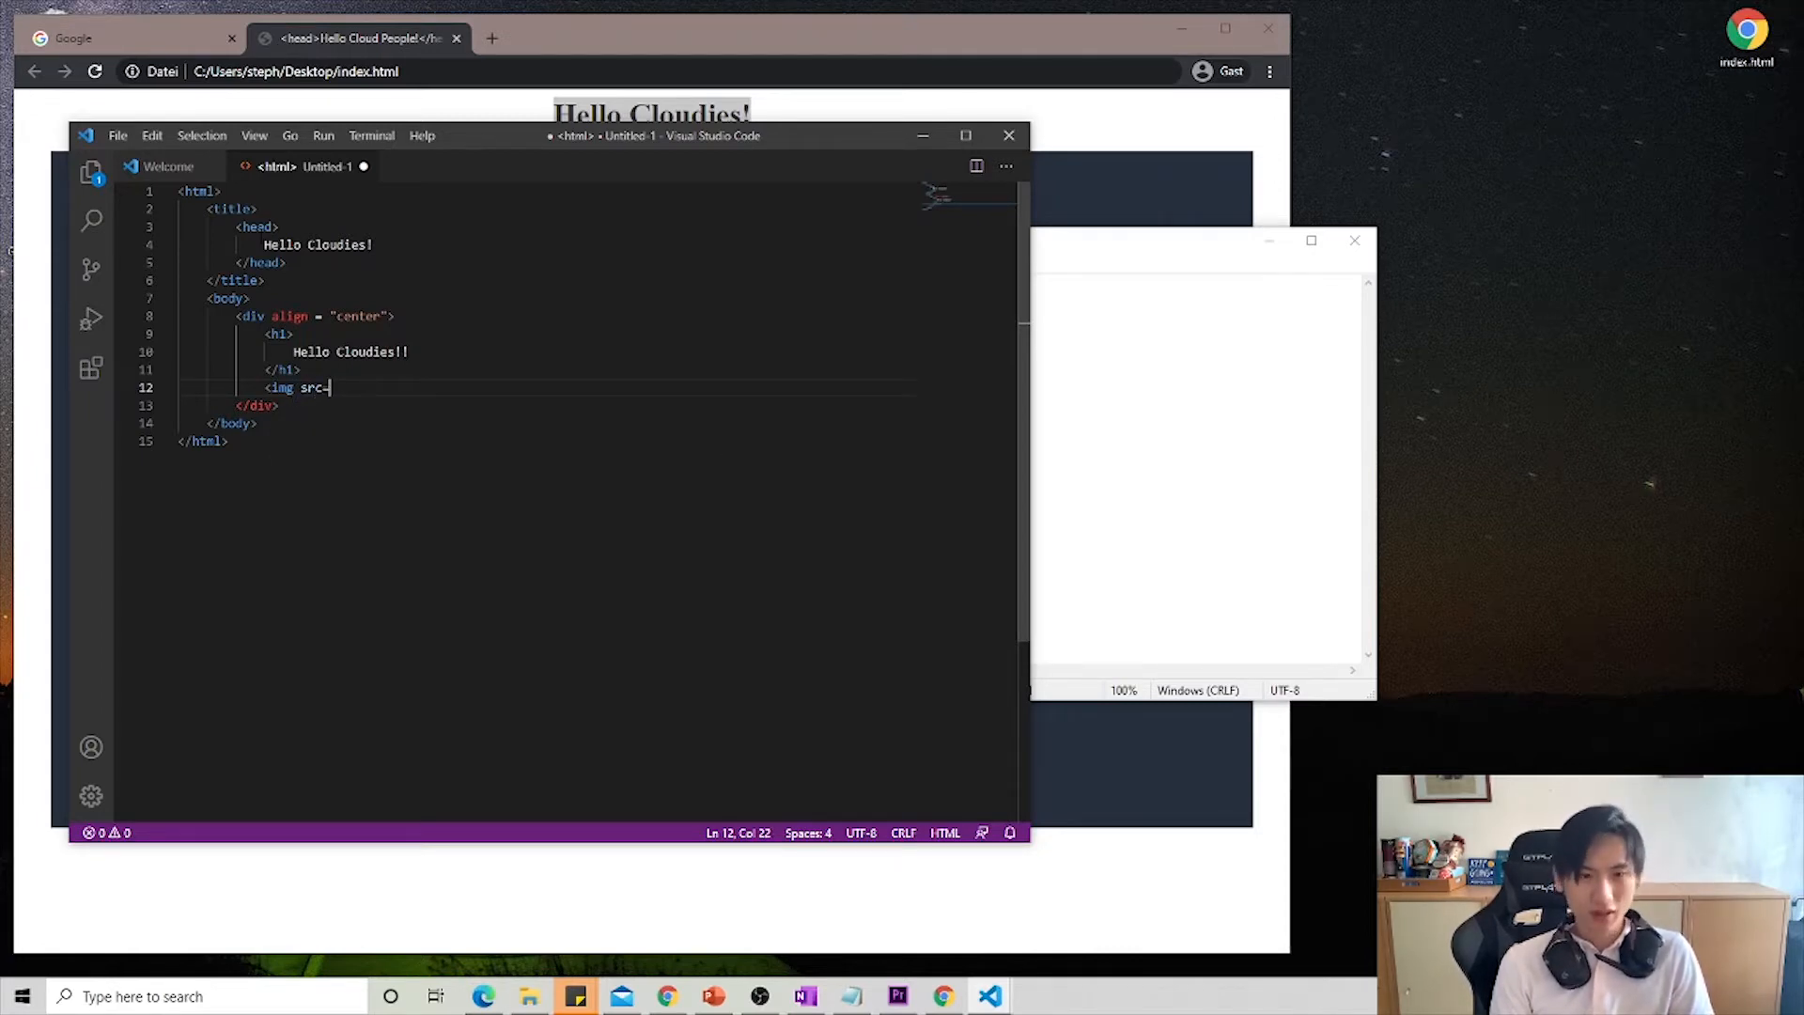
text("">)
key(Left)
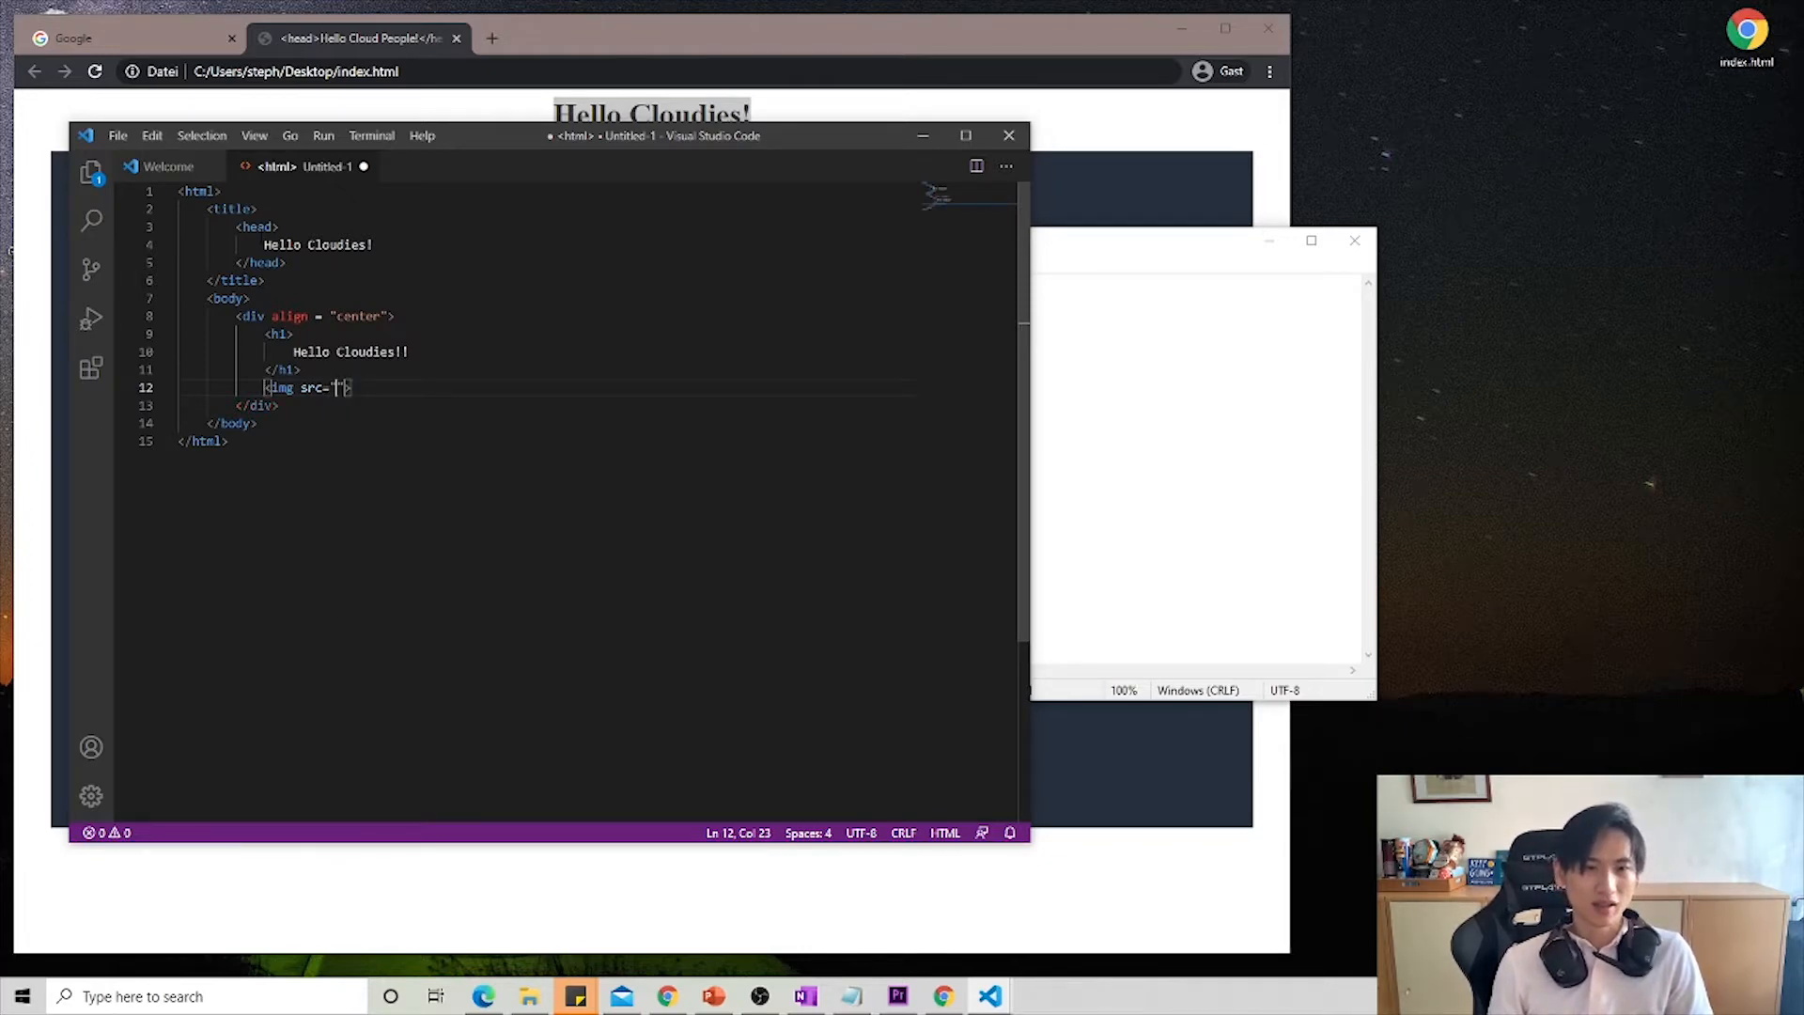
- Switch to Chrome and search Google for "aws", showing the image results
click(386, 41)
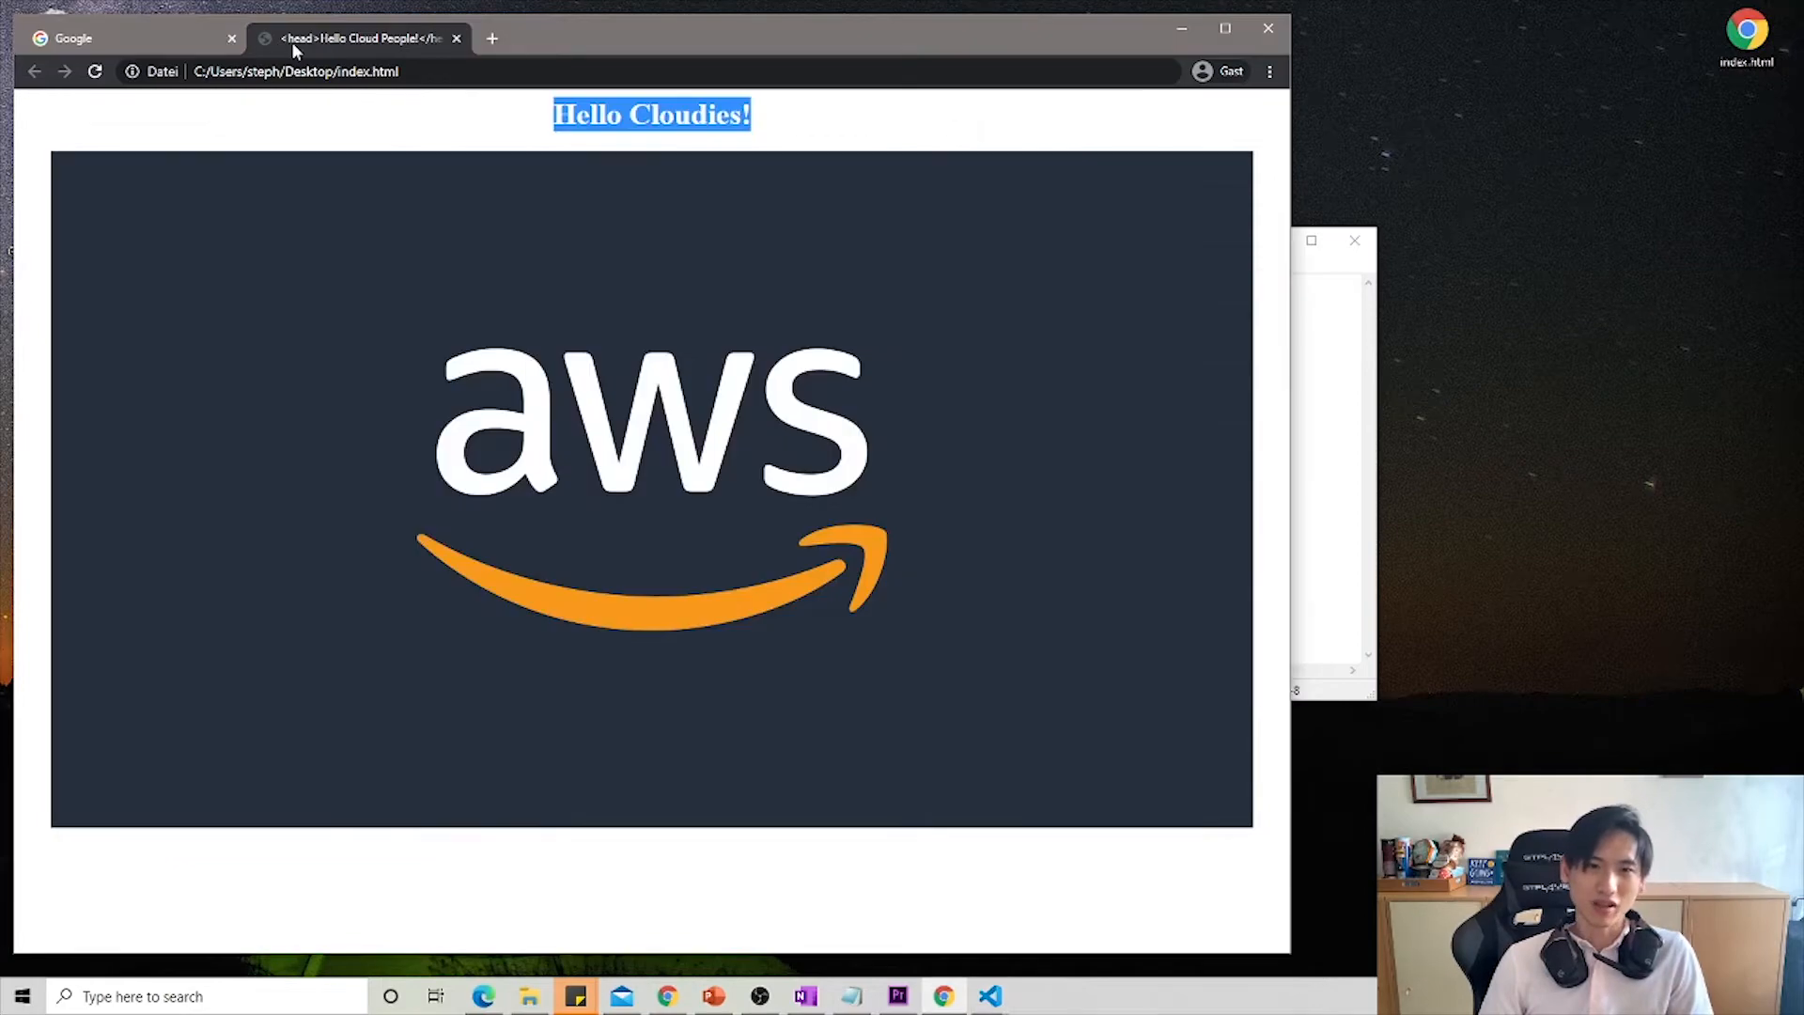
click(179, 39)
click(544, 459)
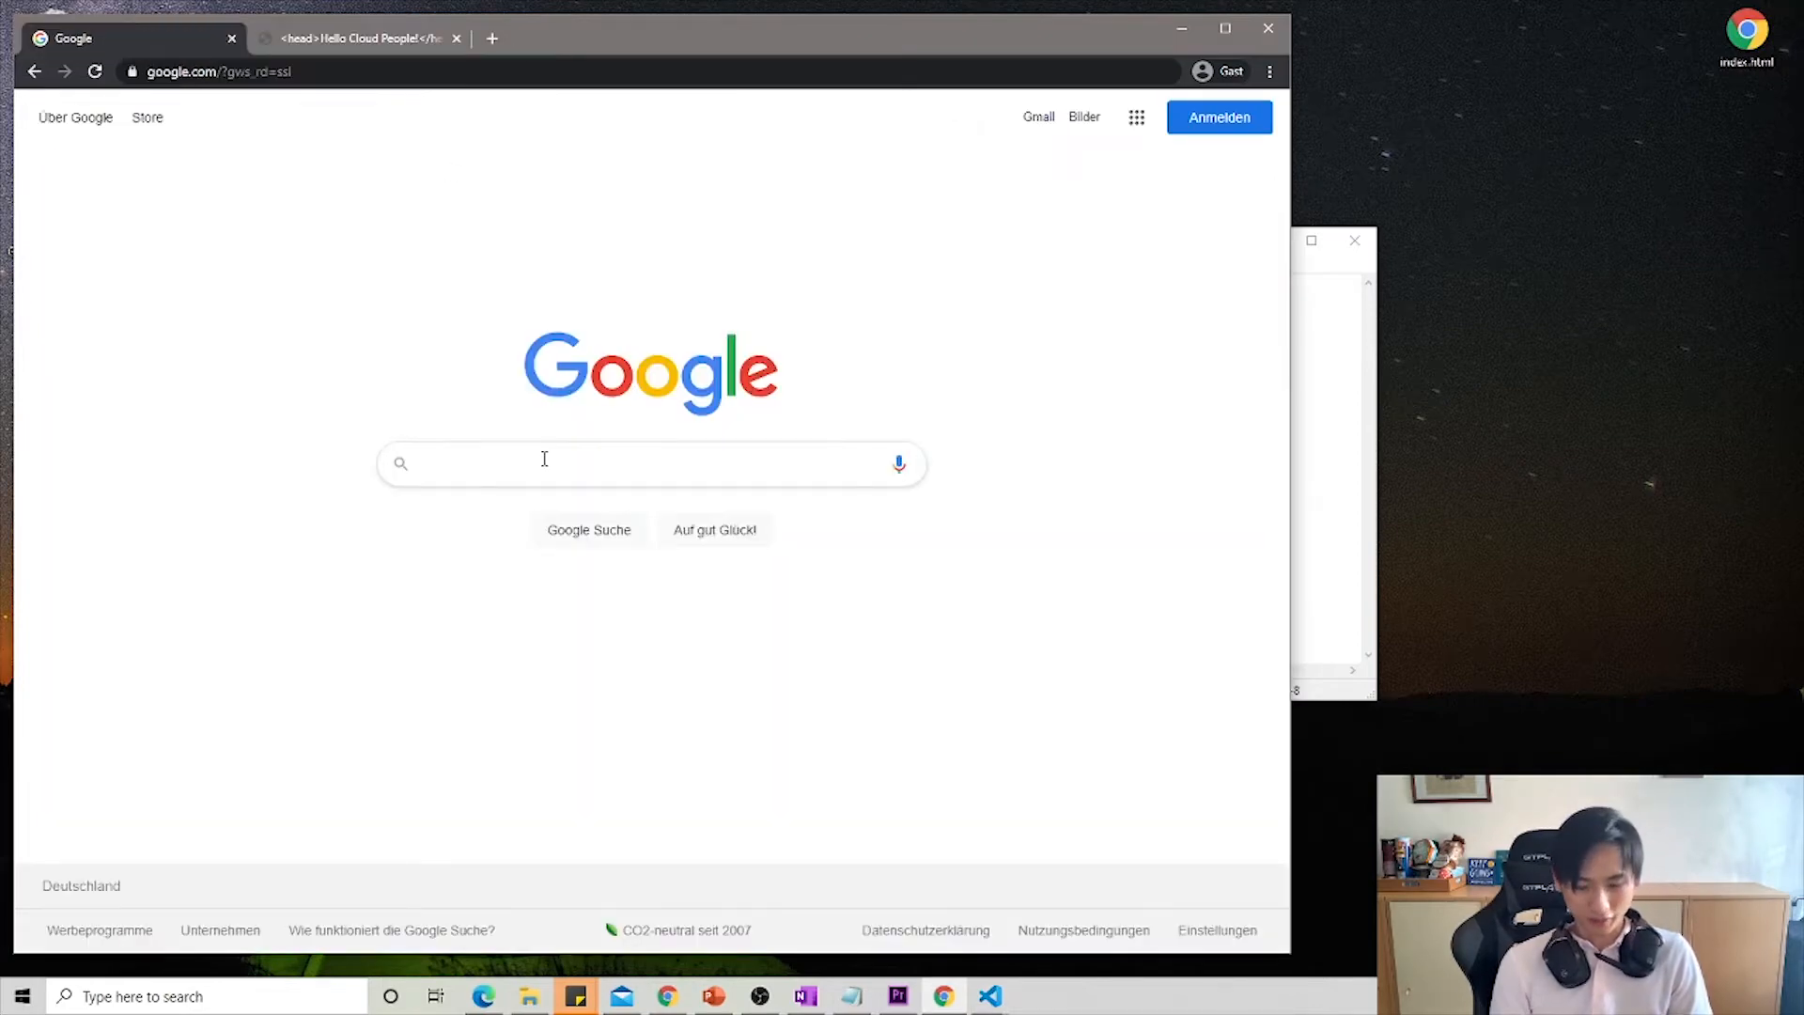
text(aws)
key(Return)
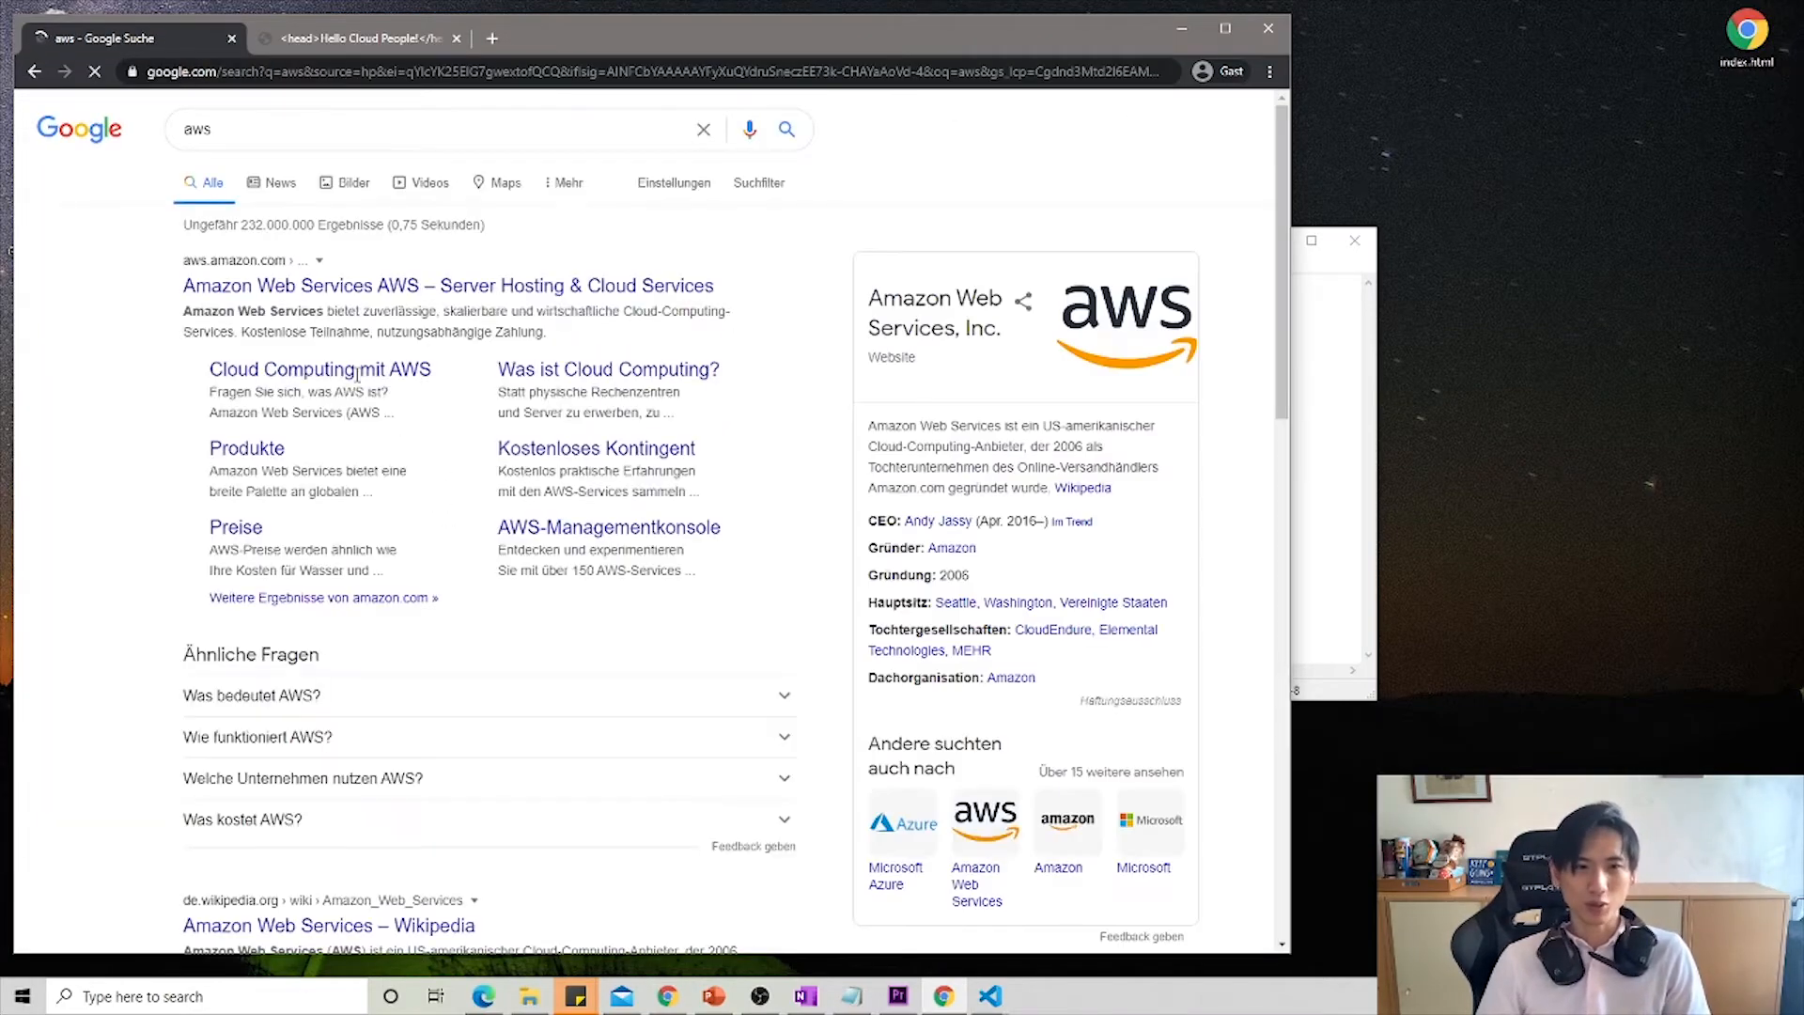
click(272, 183)
click(352, 183)
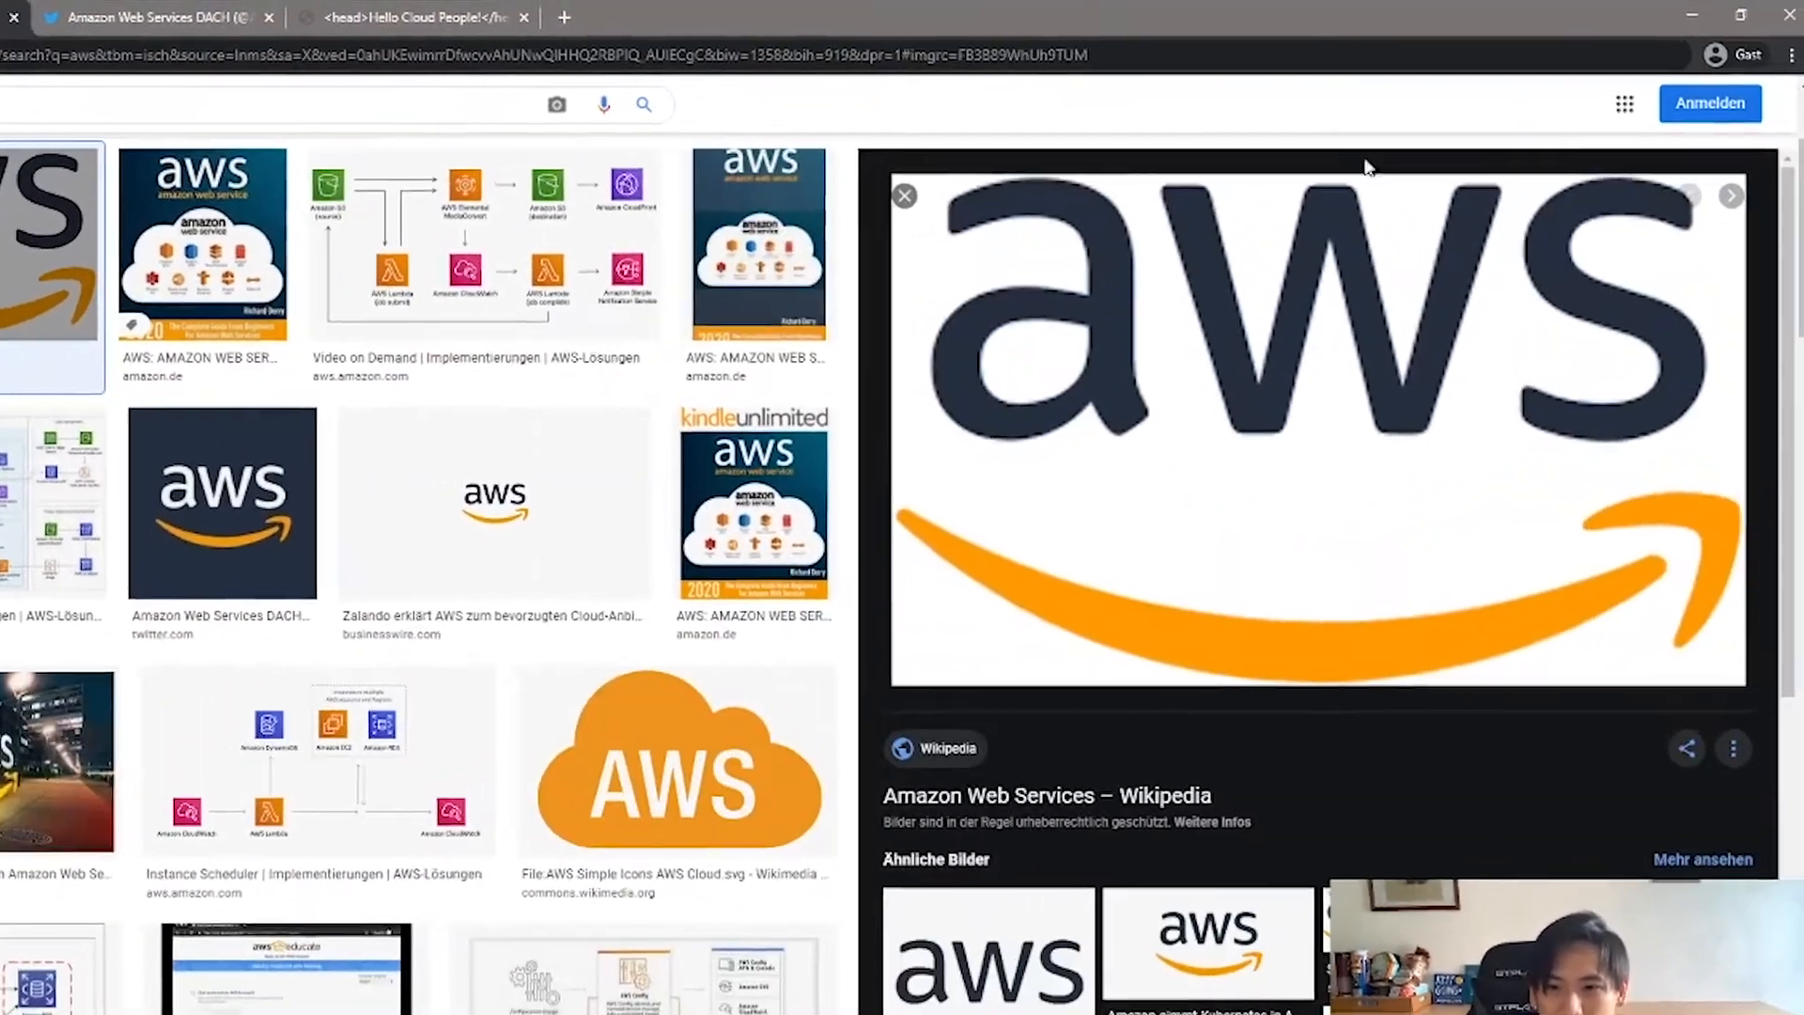
- Open the Wikipedia article behind the AWS logo result, enlarge its logo image and copy the page address
scroll(1212, 508, down, 8)
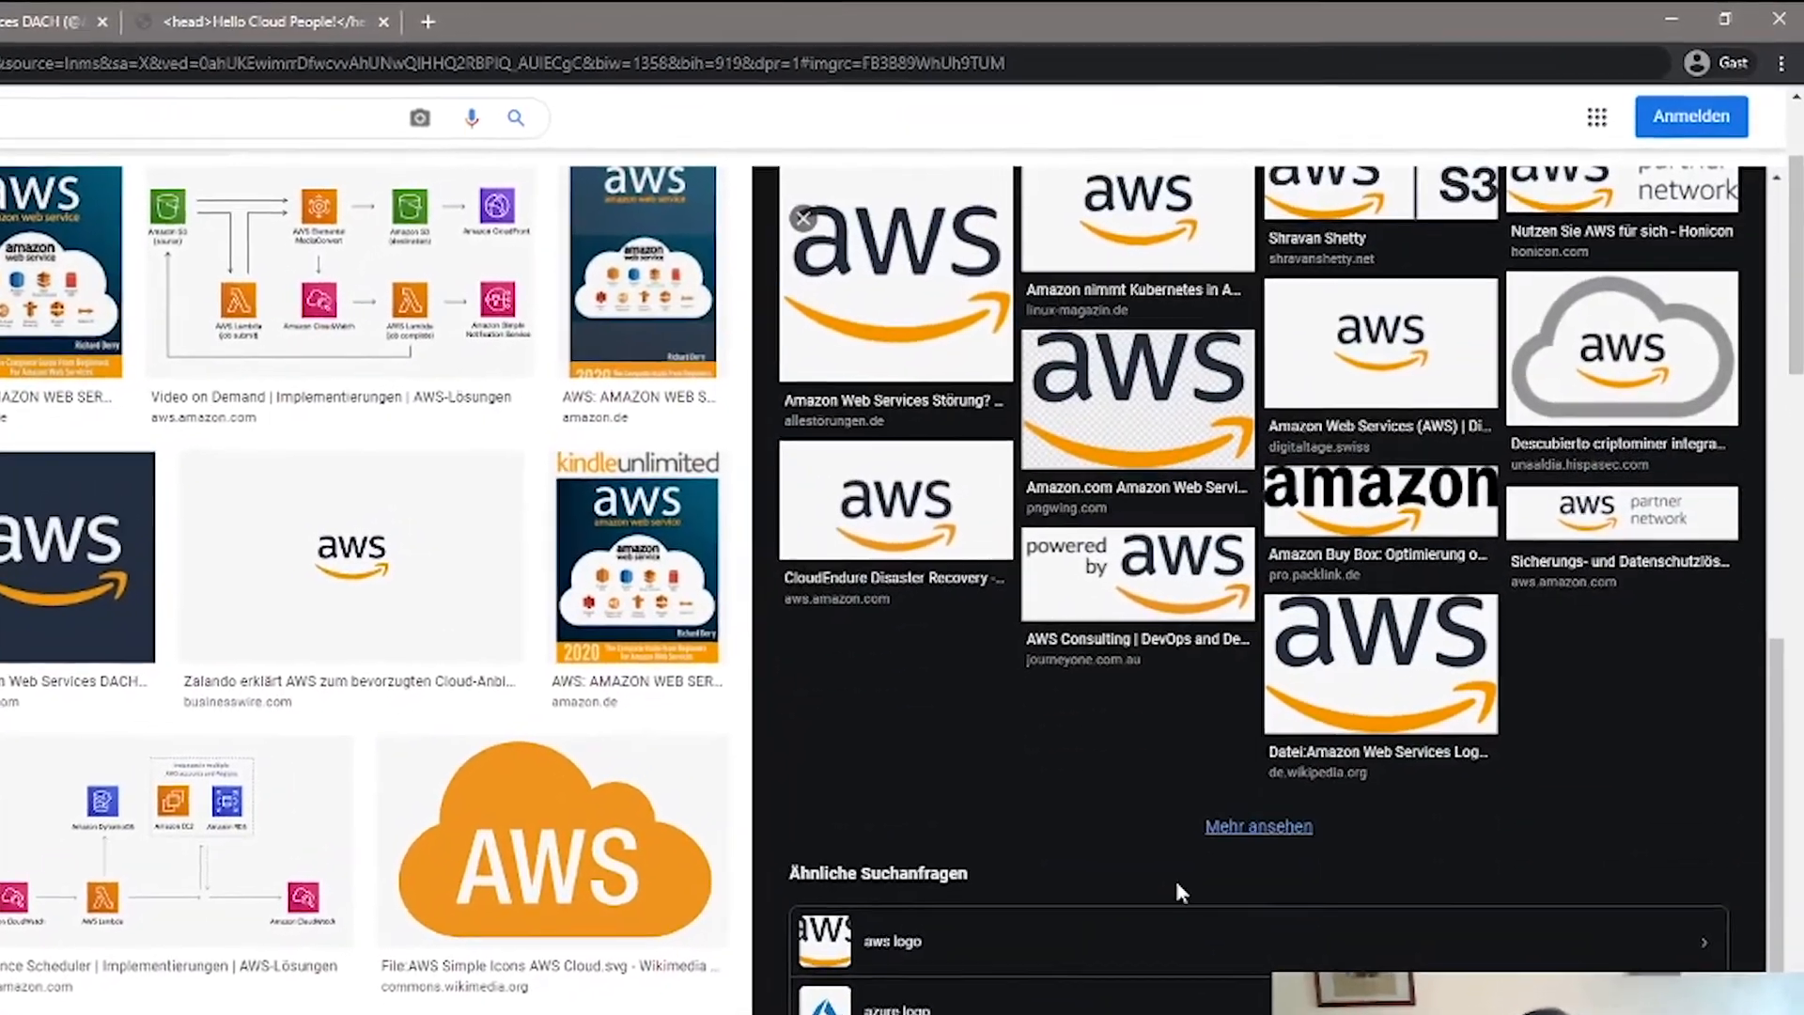
scroll(1175, 891, up, 8)
click(1131, 419)
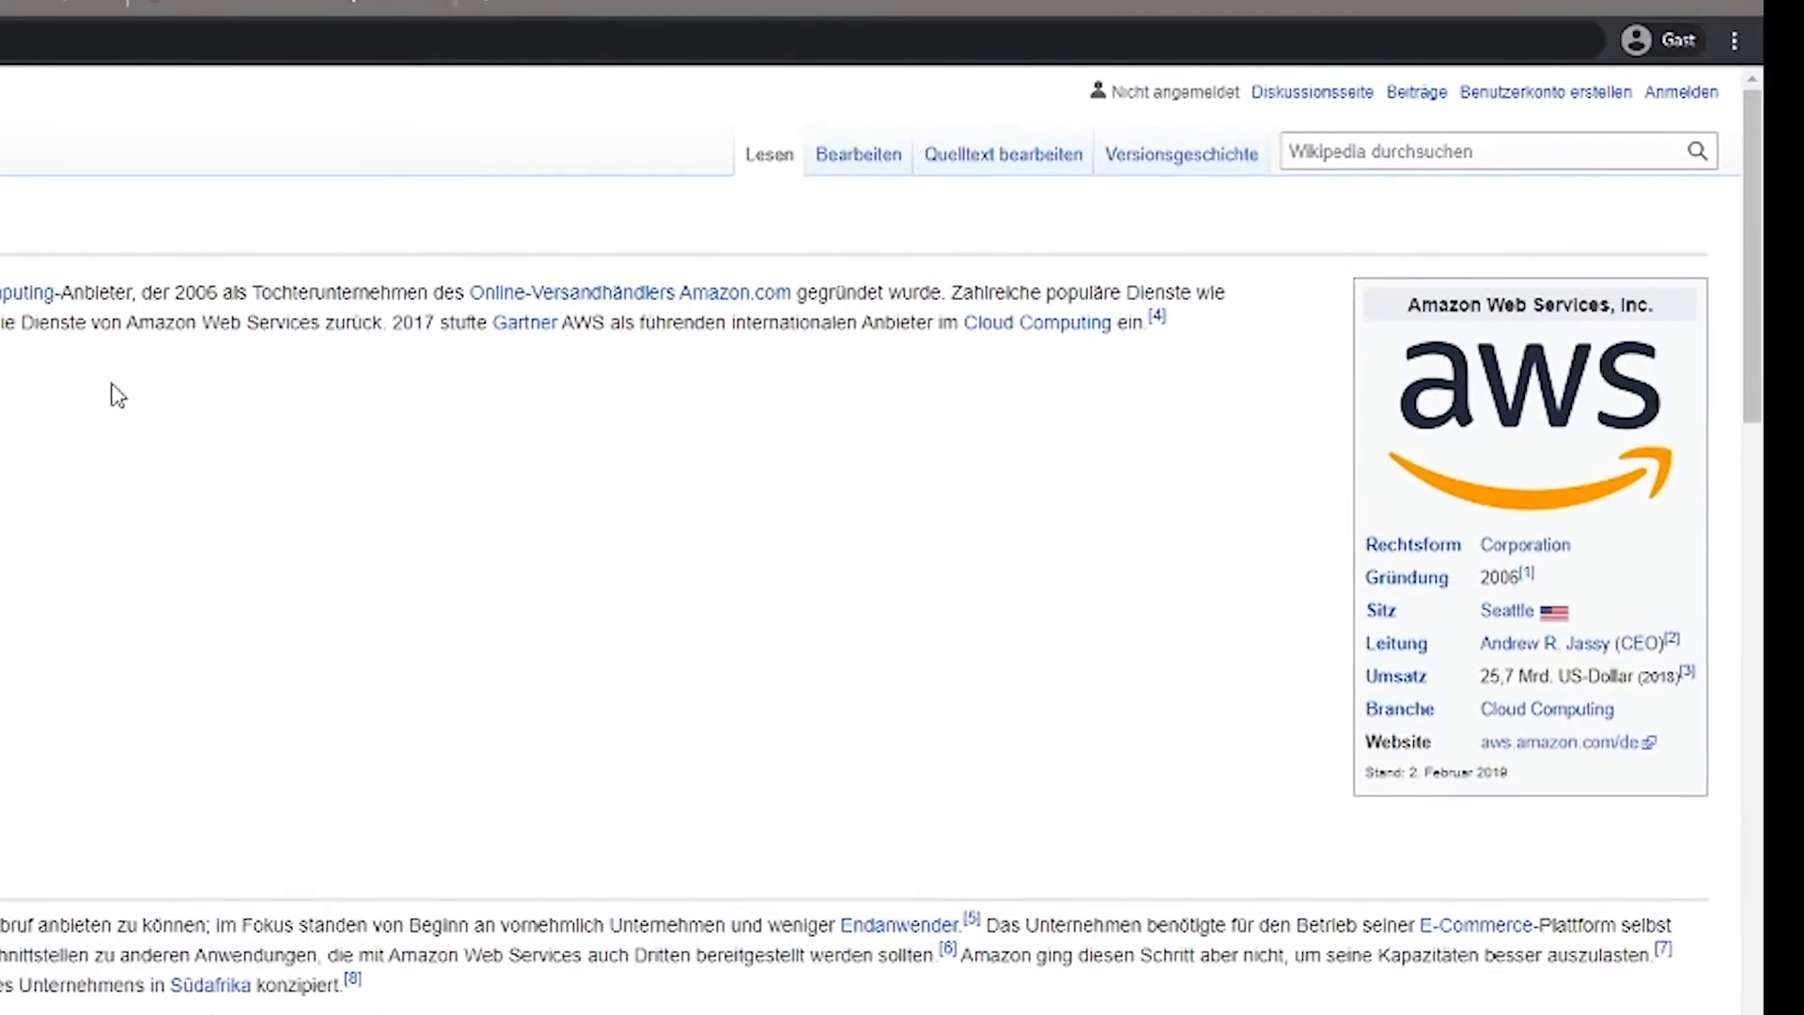
click(1569, 481)
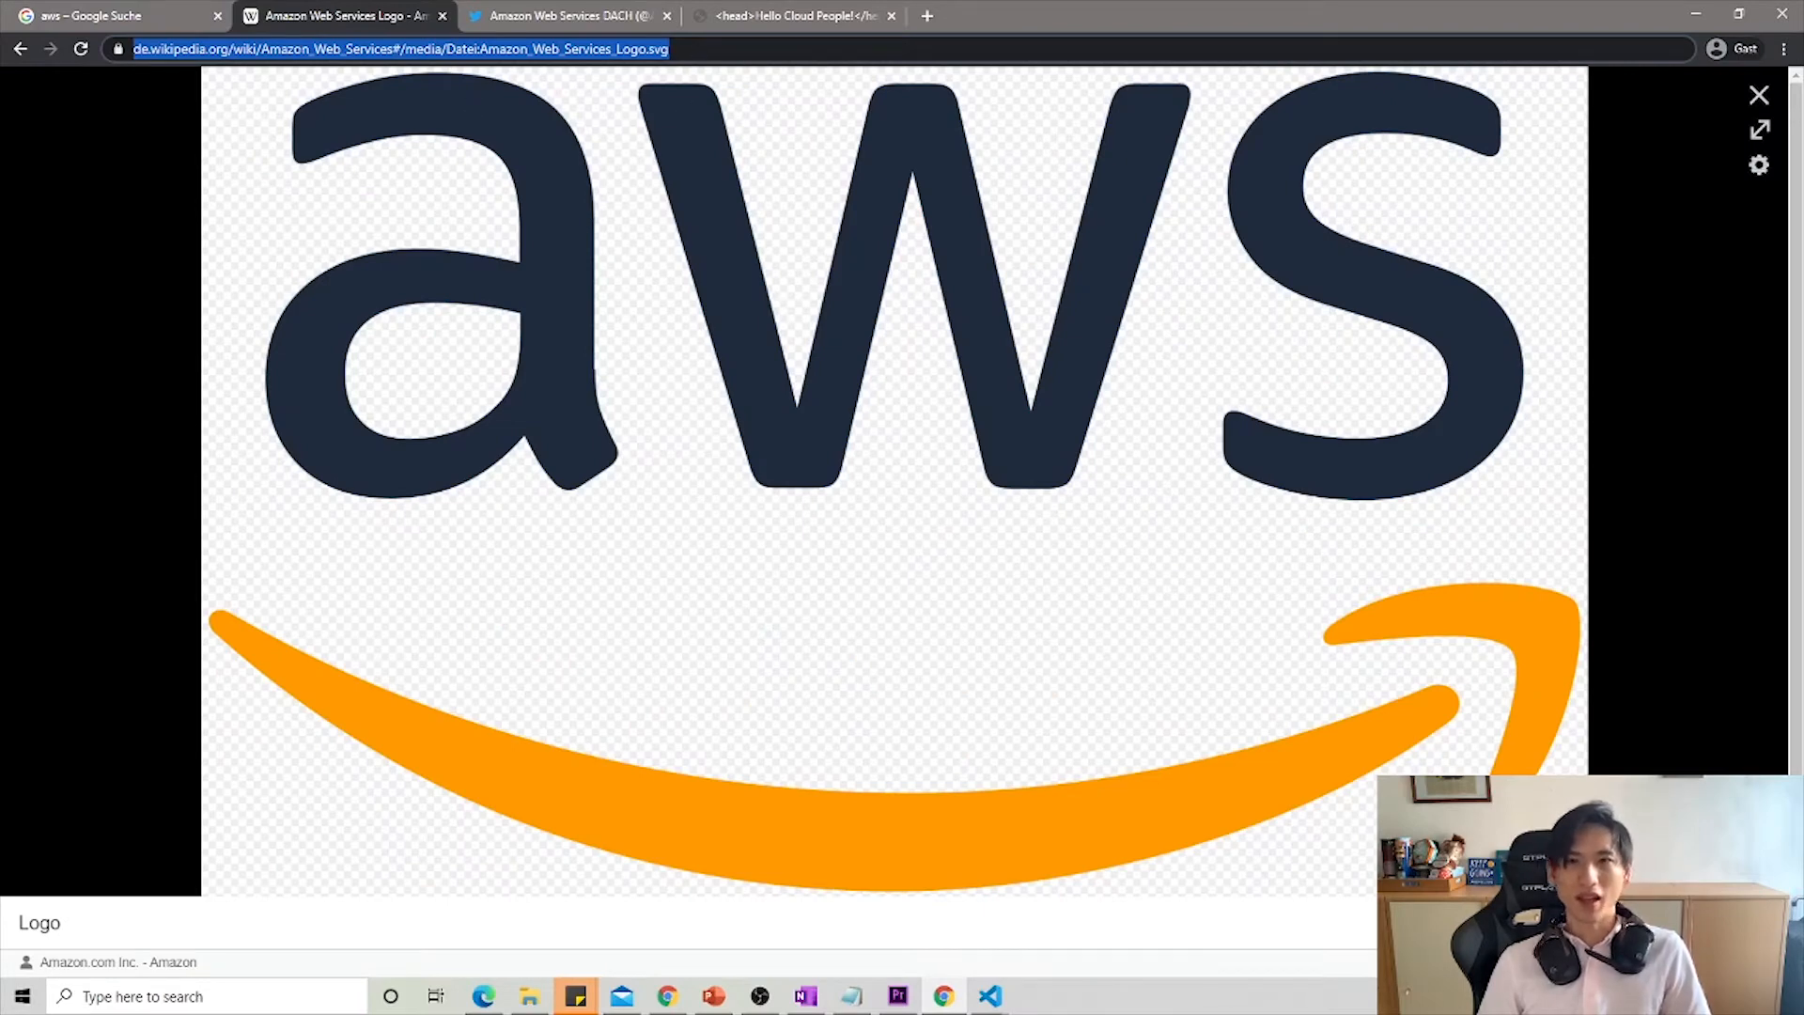
click(665, 52)
drag(711, 49, 645, 21)
key(ctrl+c)
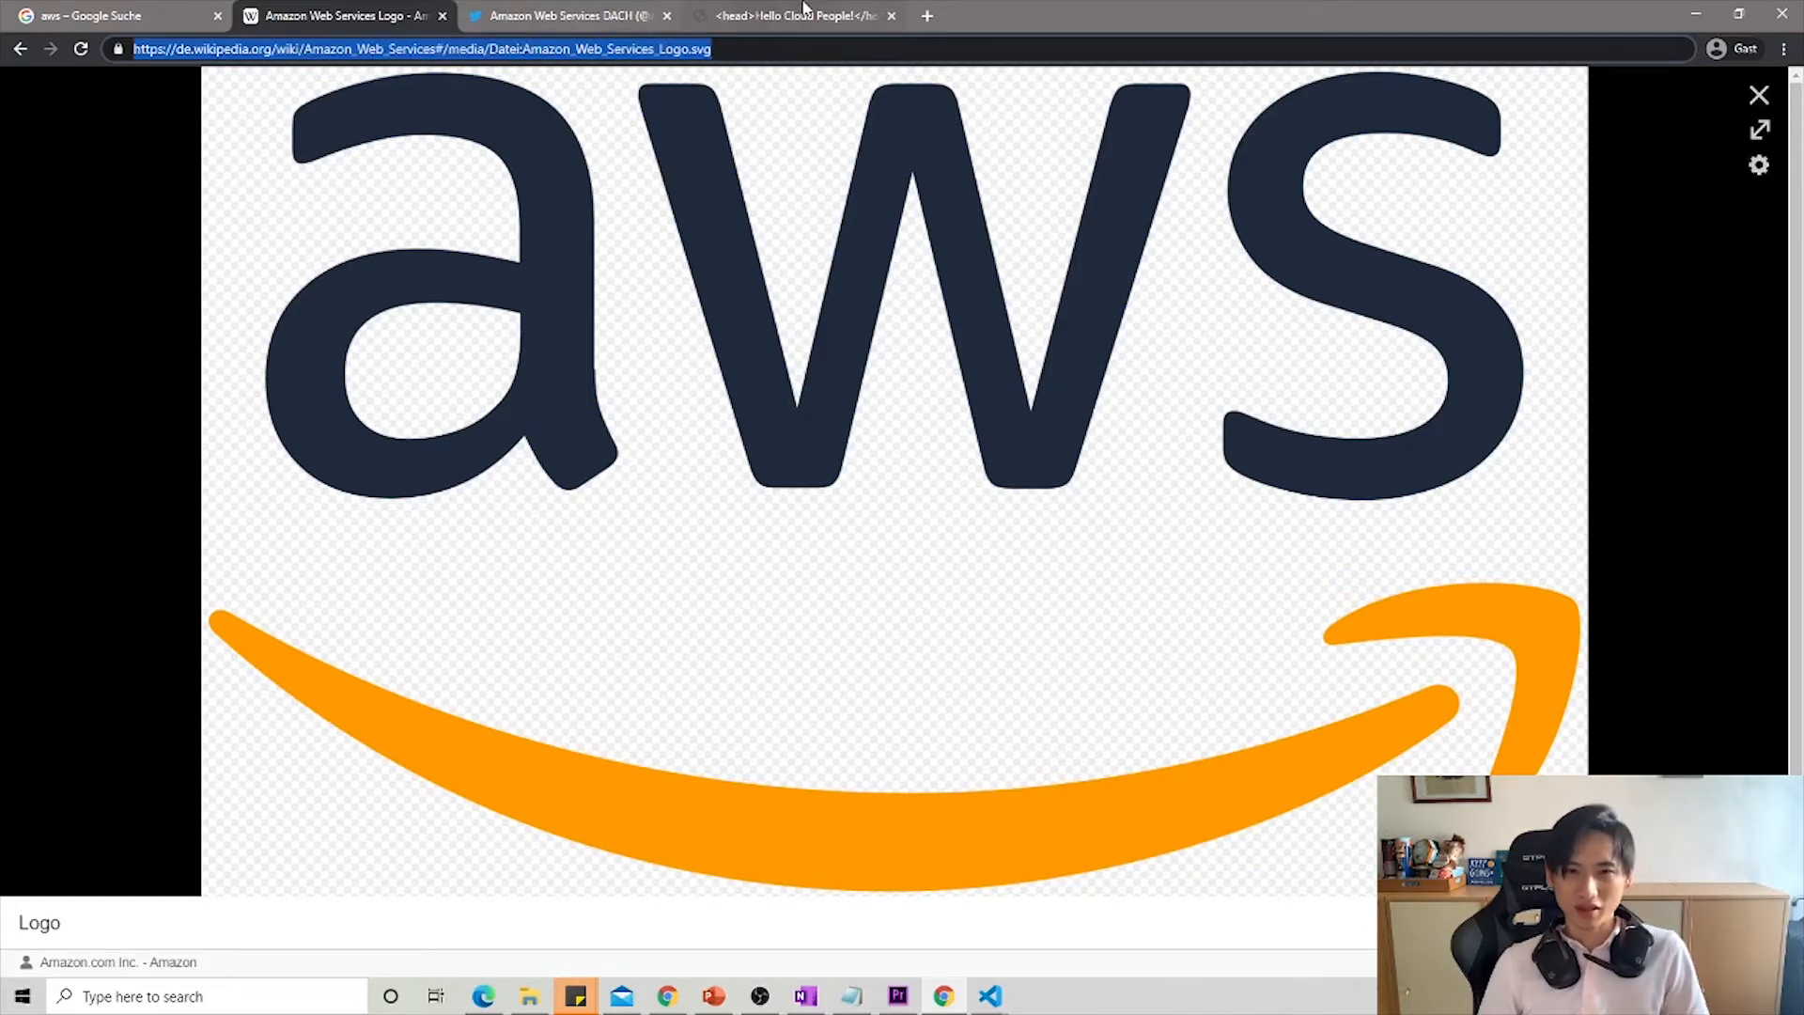
- Back in Visual Studio Code, paste the copied Wikipedia logo address between the quotes of the img src attribute
mouse_move(990, 996)
click(1101, 906)
key(ctrl+v)
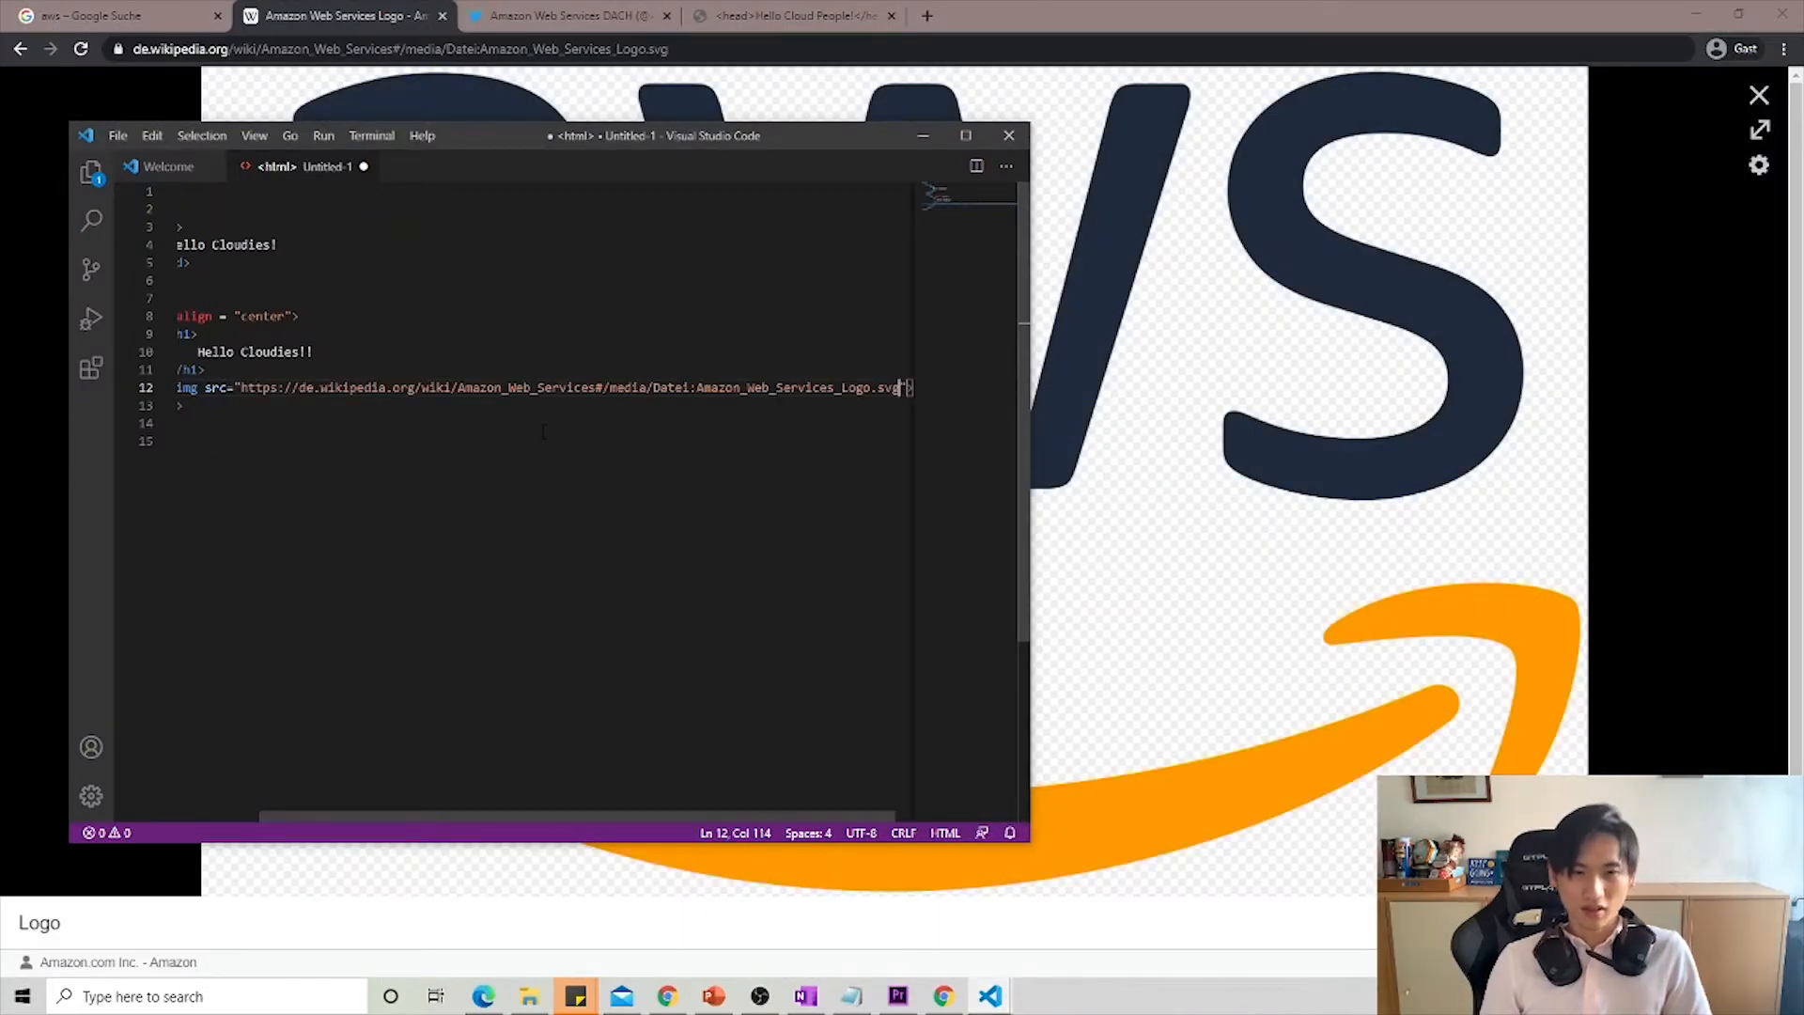
key(End)
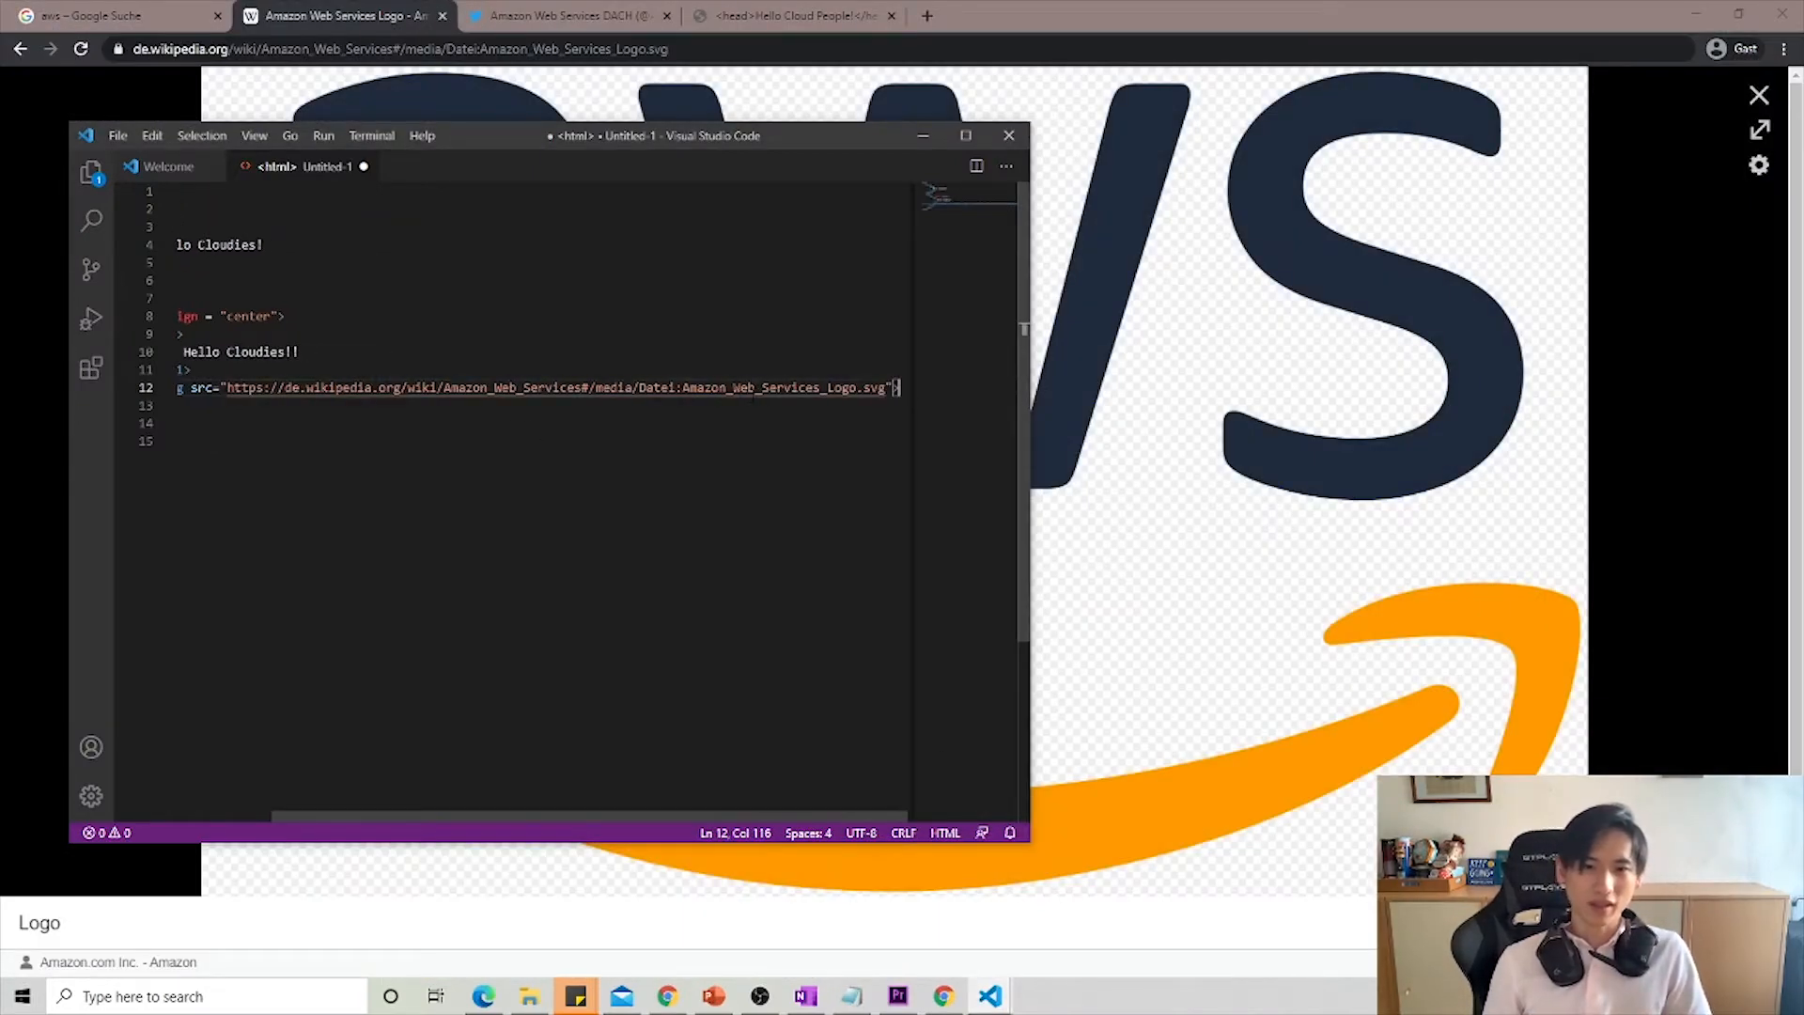
key(ctrl+End)
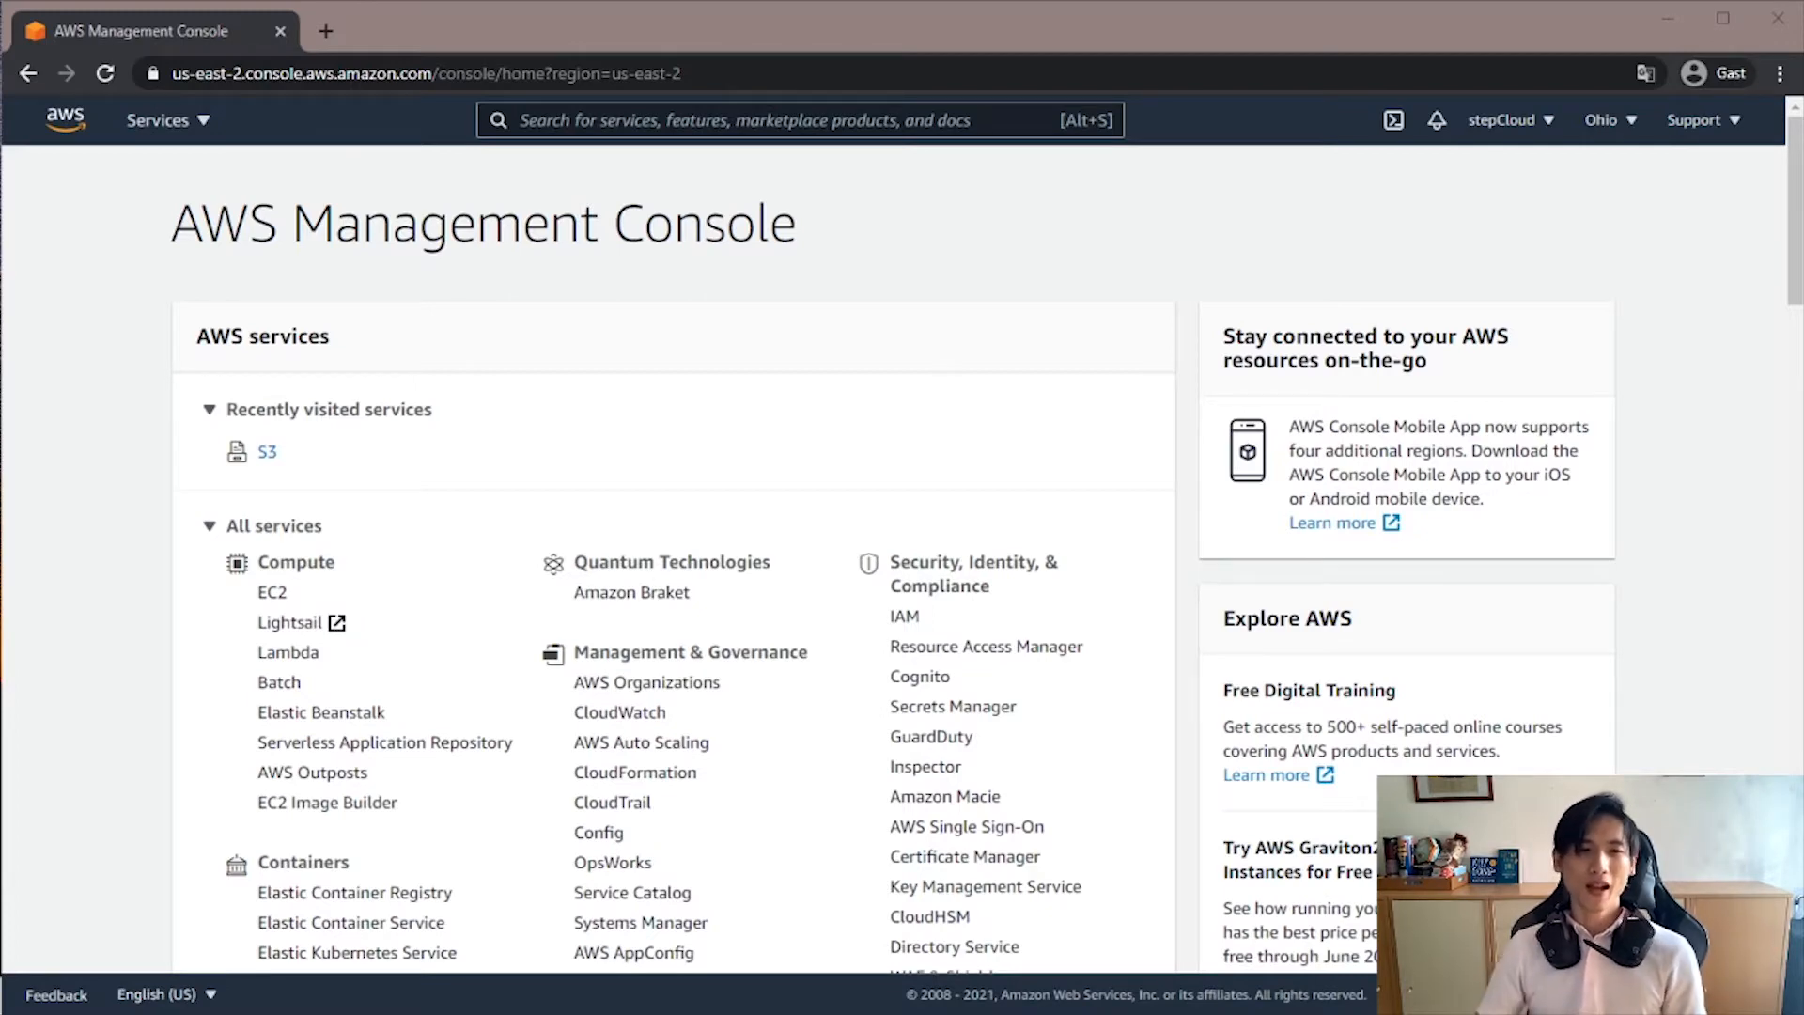
- In the AWS Management Console in Chrome, mark S3 as a favorite in the services list and close the list
click(159, 120)
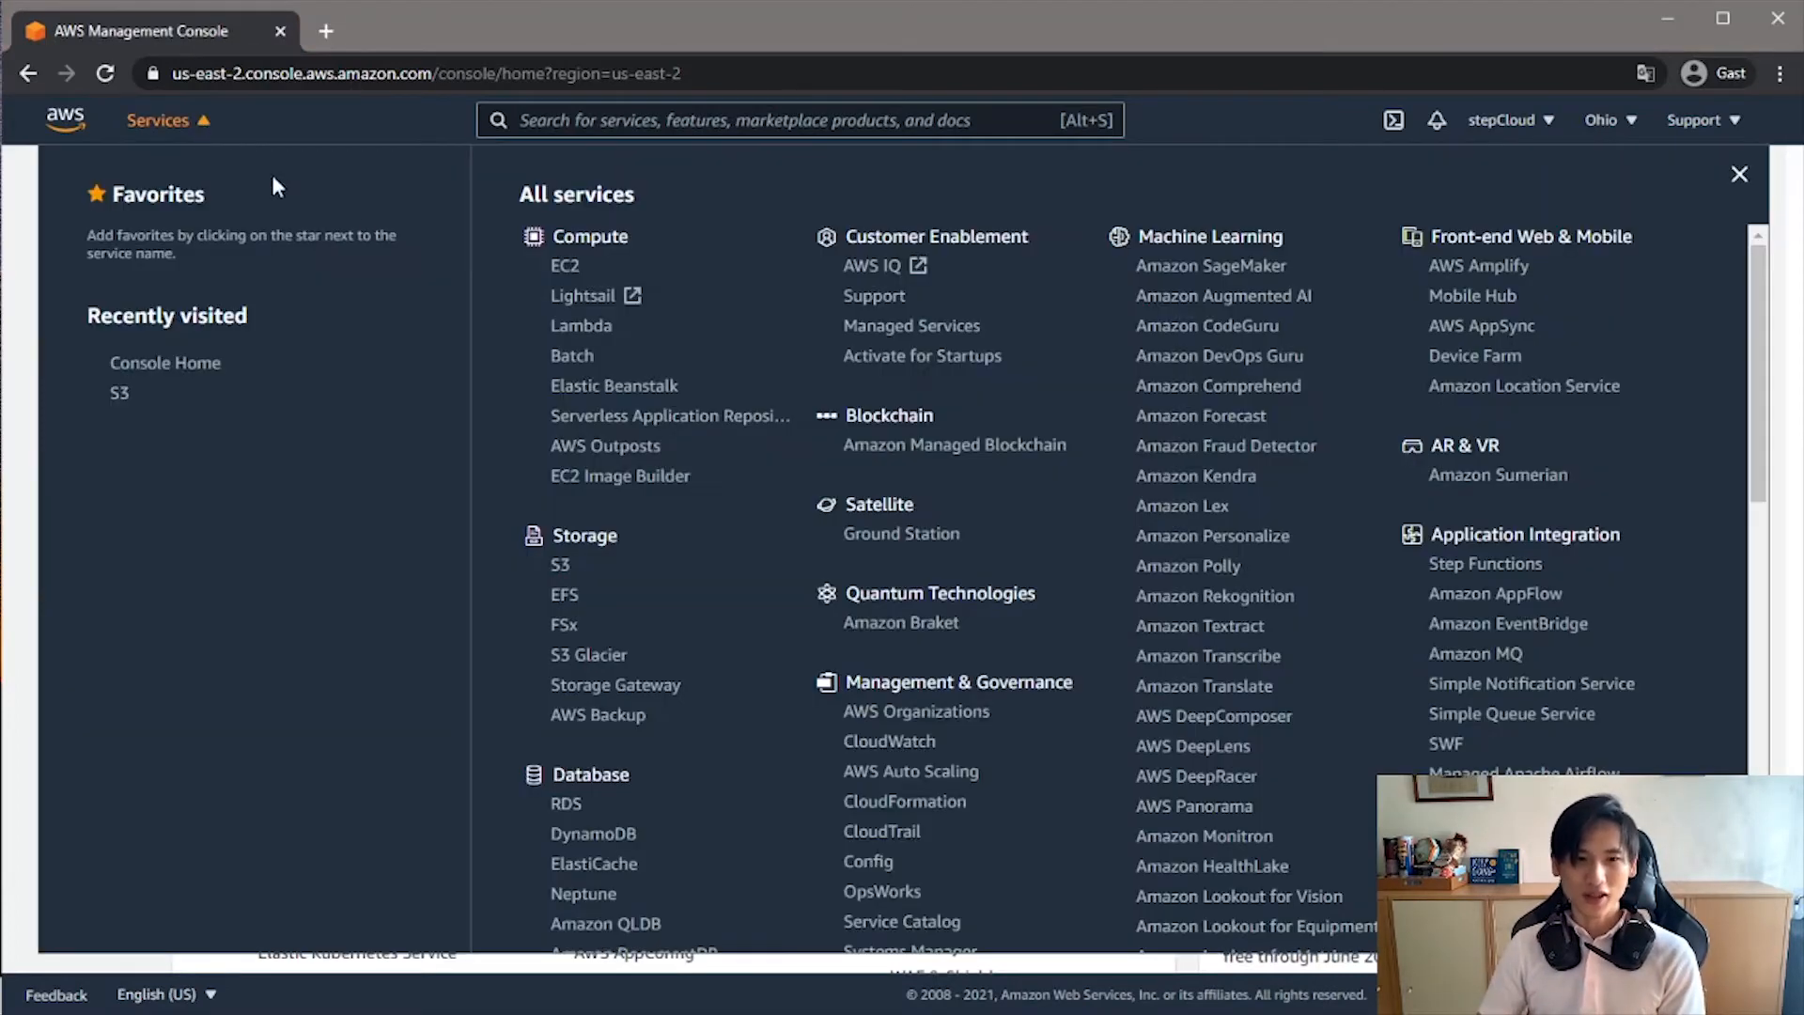
click(535, 565)
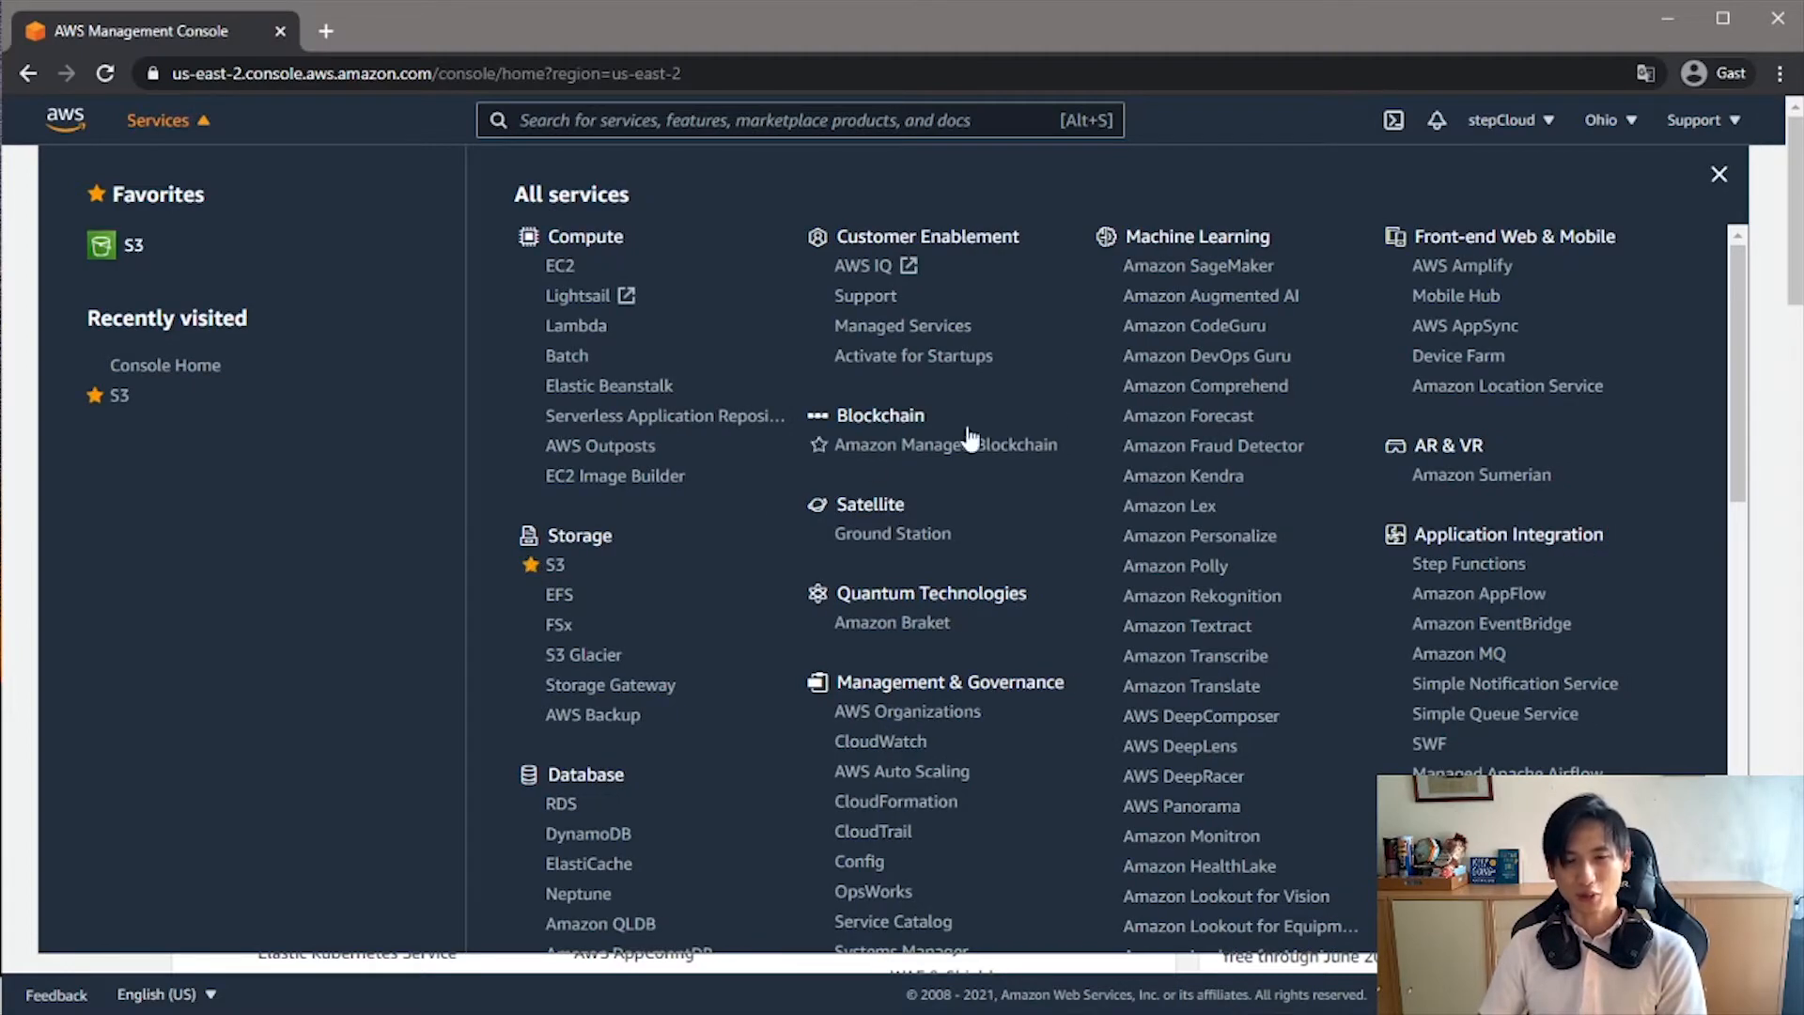
click(1721, 176)
- Search the AWS console for "s3" and open the S3 service
click(887, 122)
text(s3)
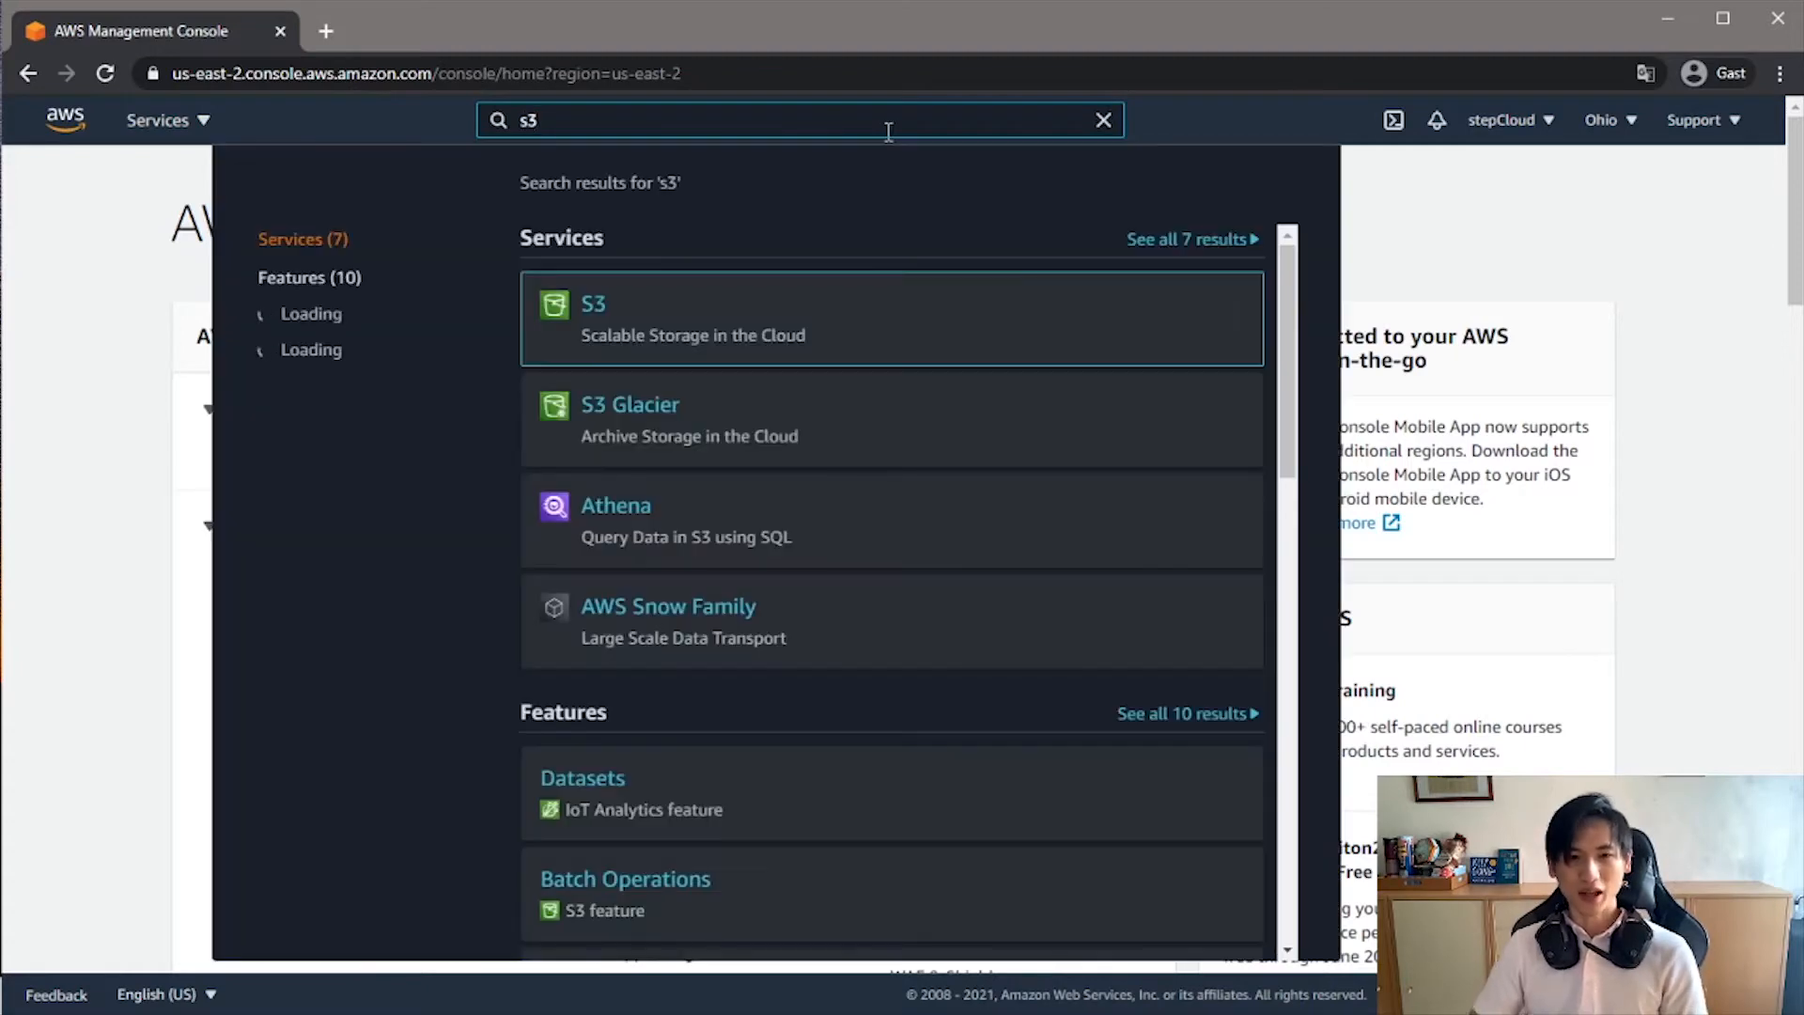
click(638, 313)
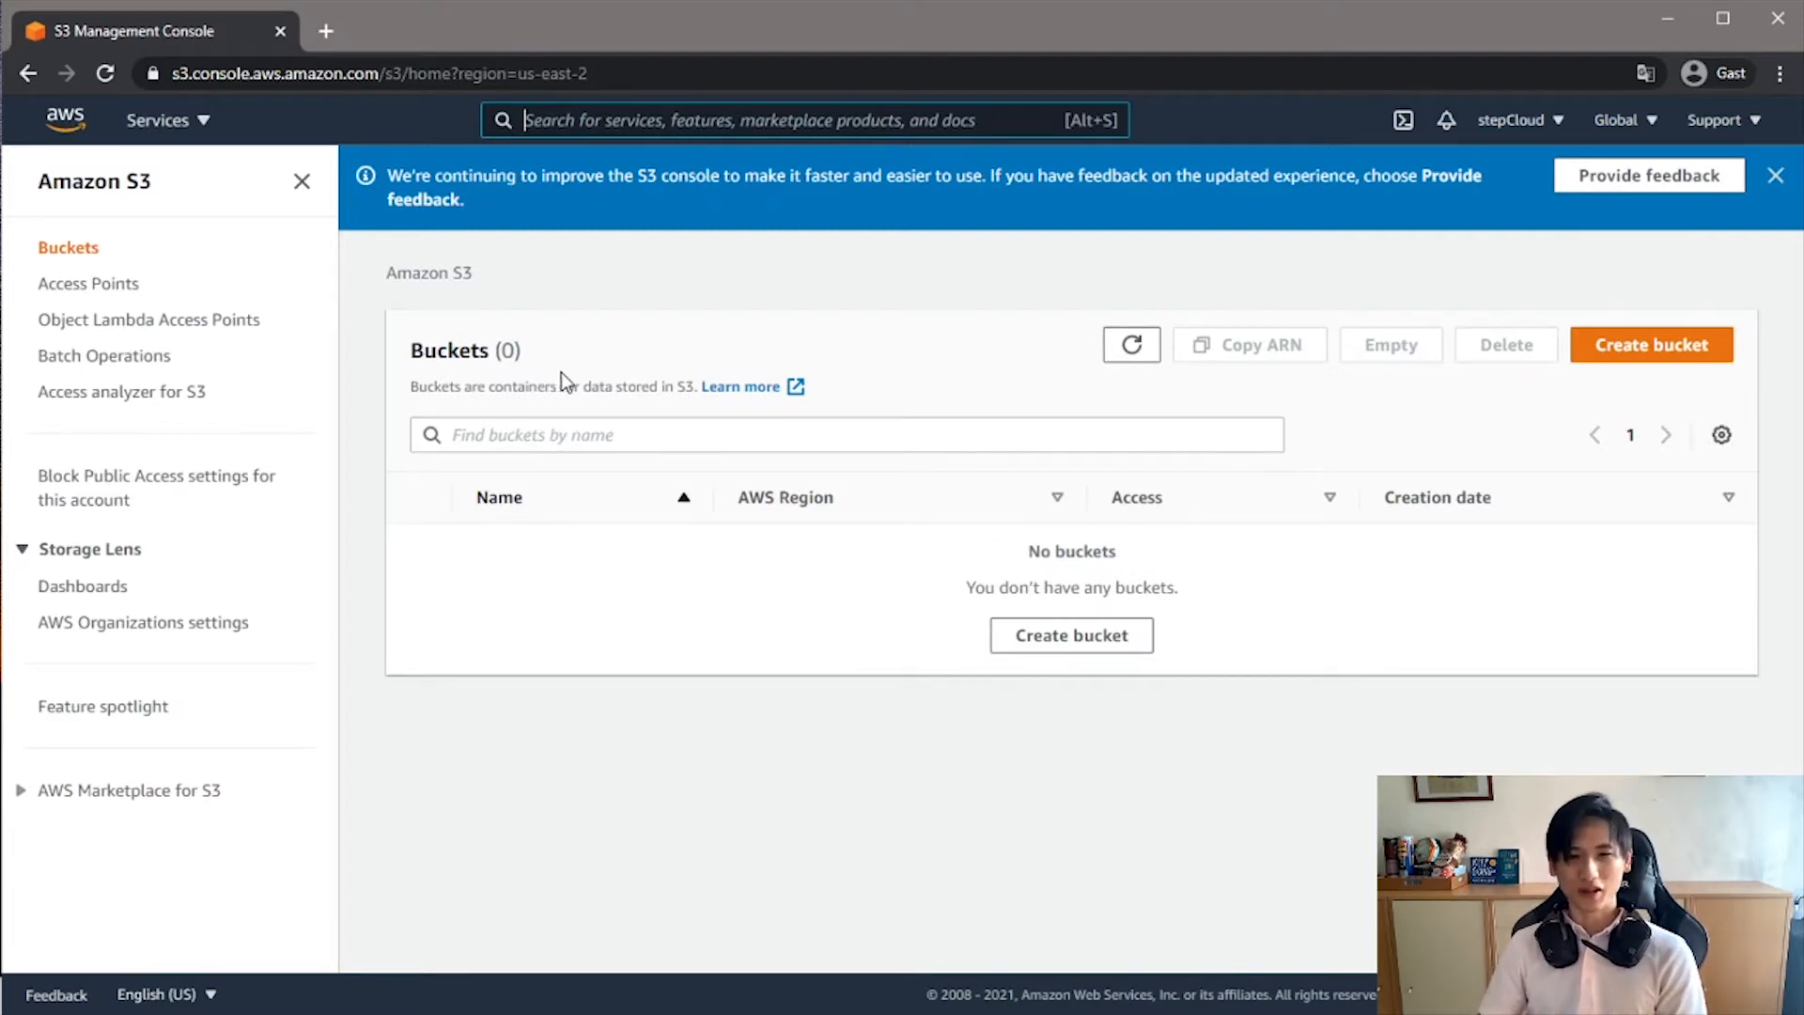
- Start creating a new S3 bucket and enter stepCloud123Bucket as its name
click(1652, 348)
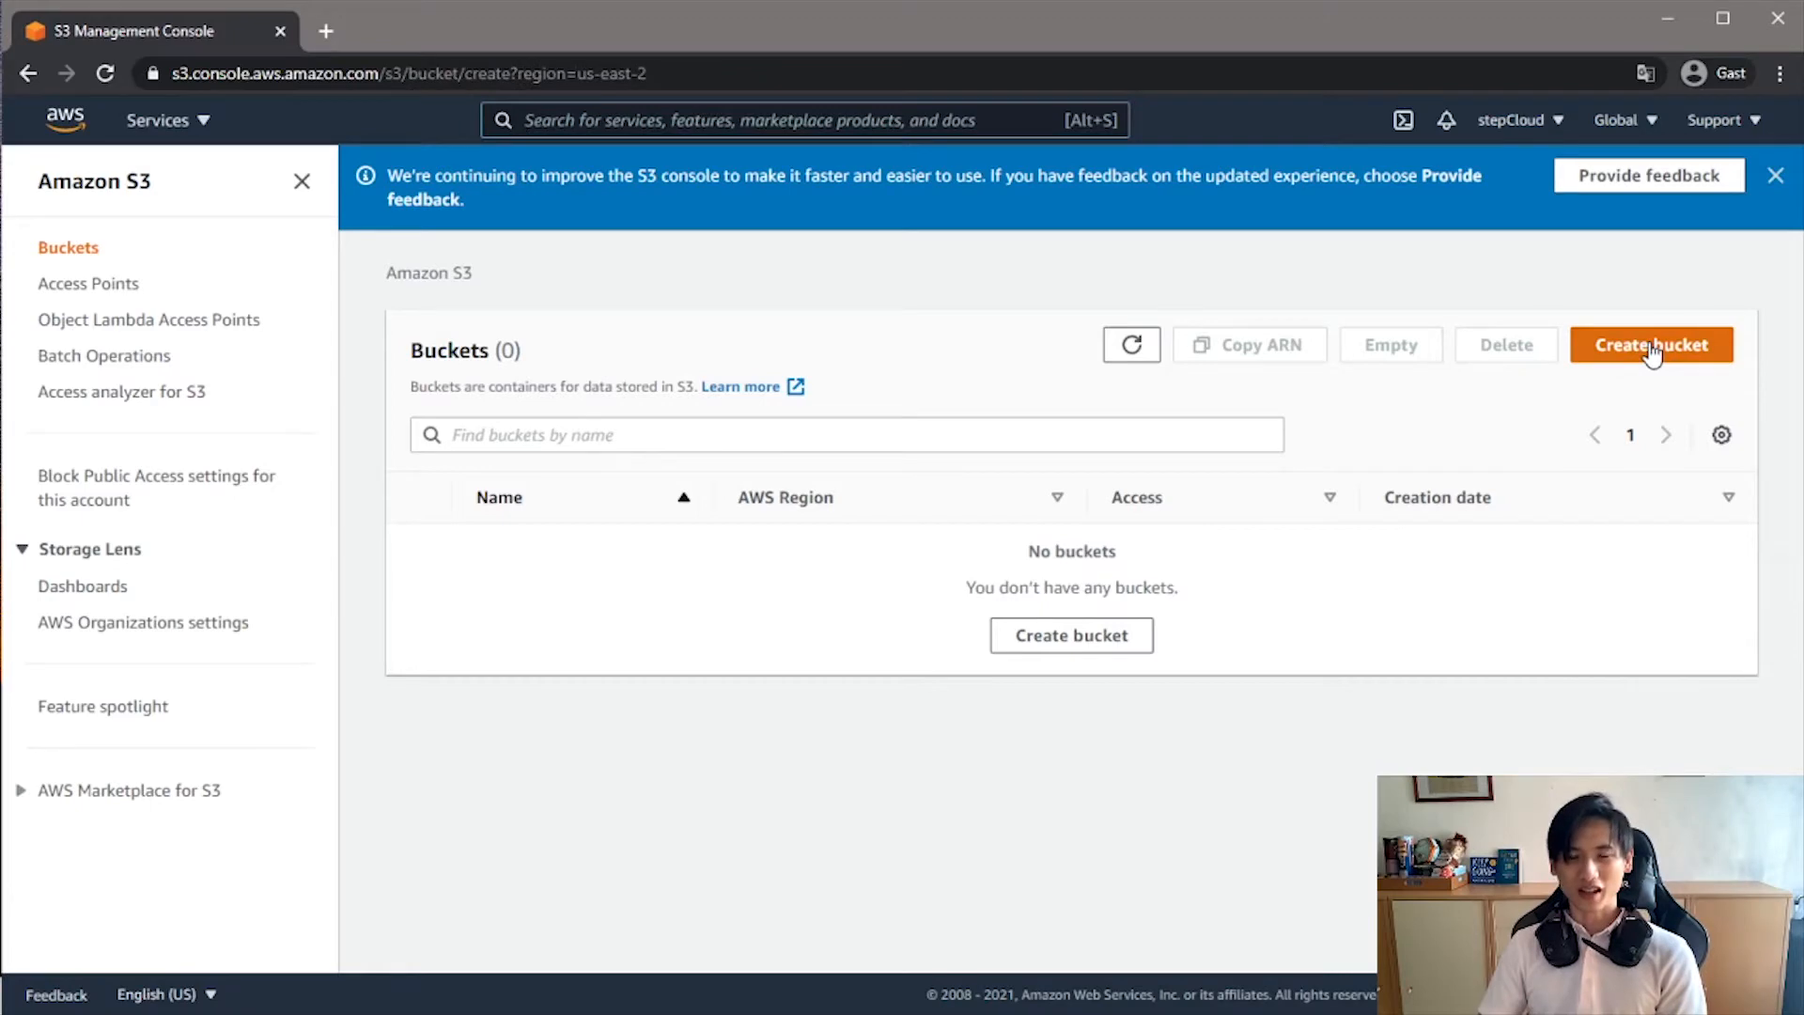
click(310, 534)
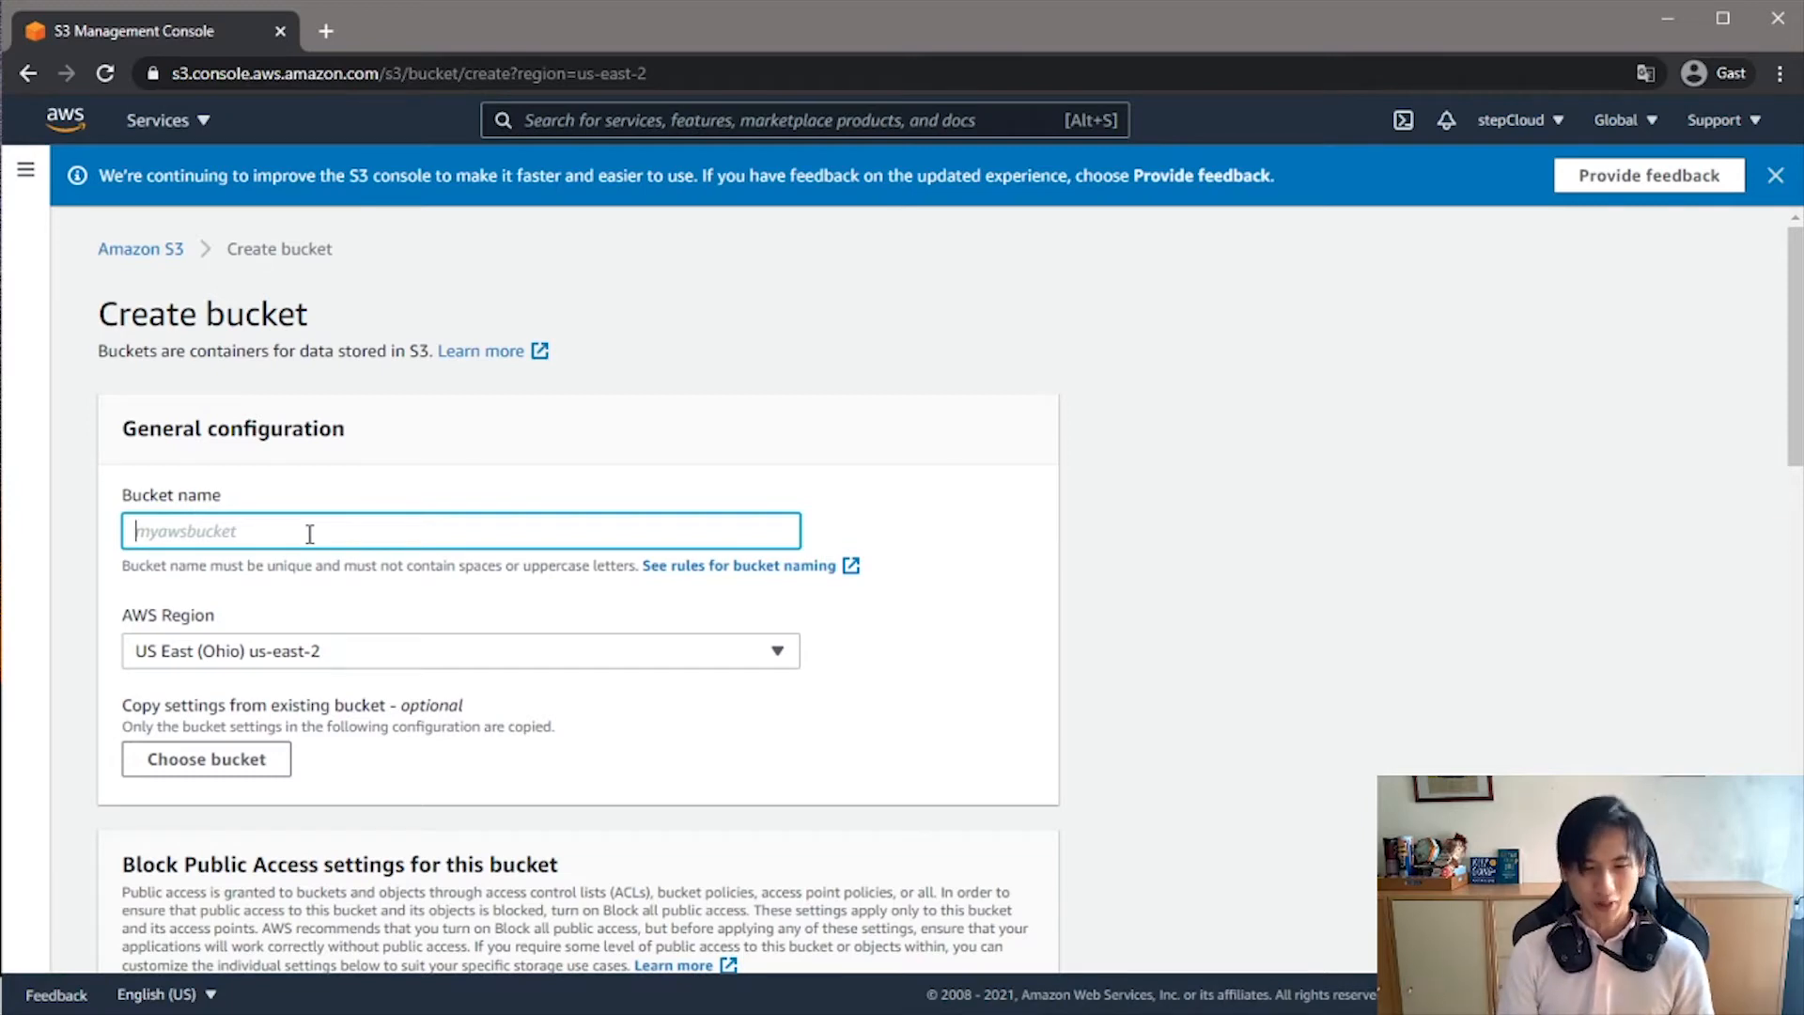
text(step)
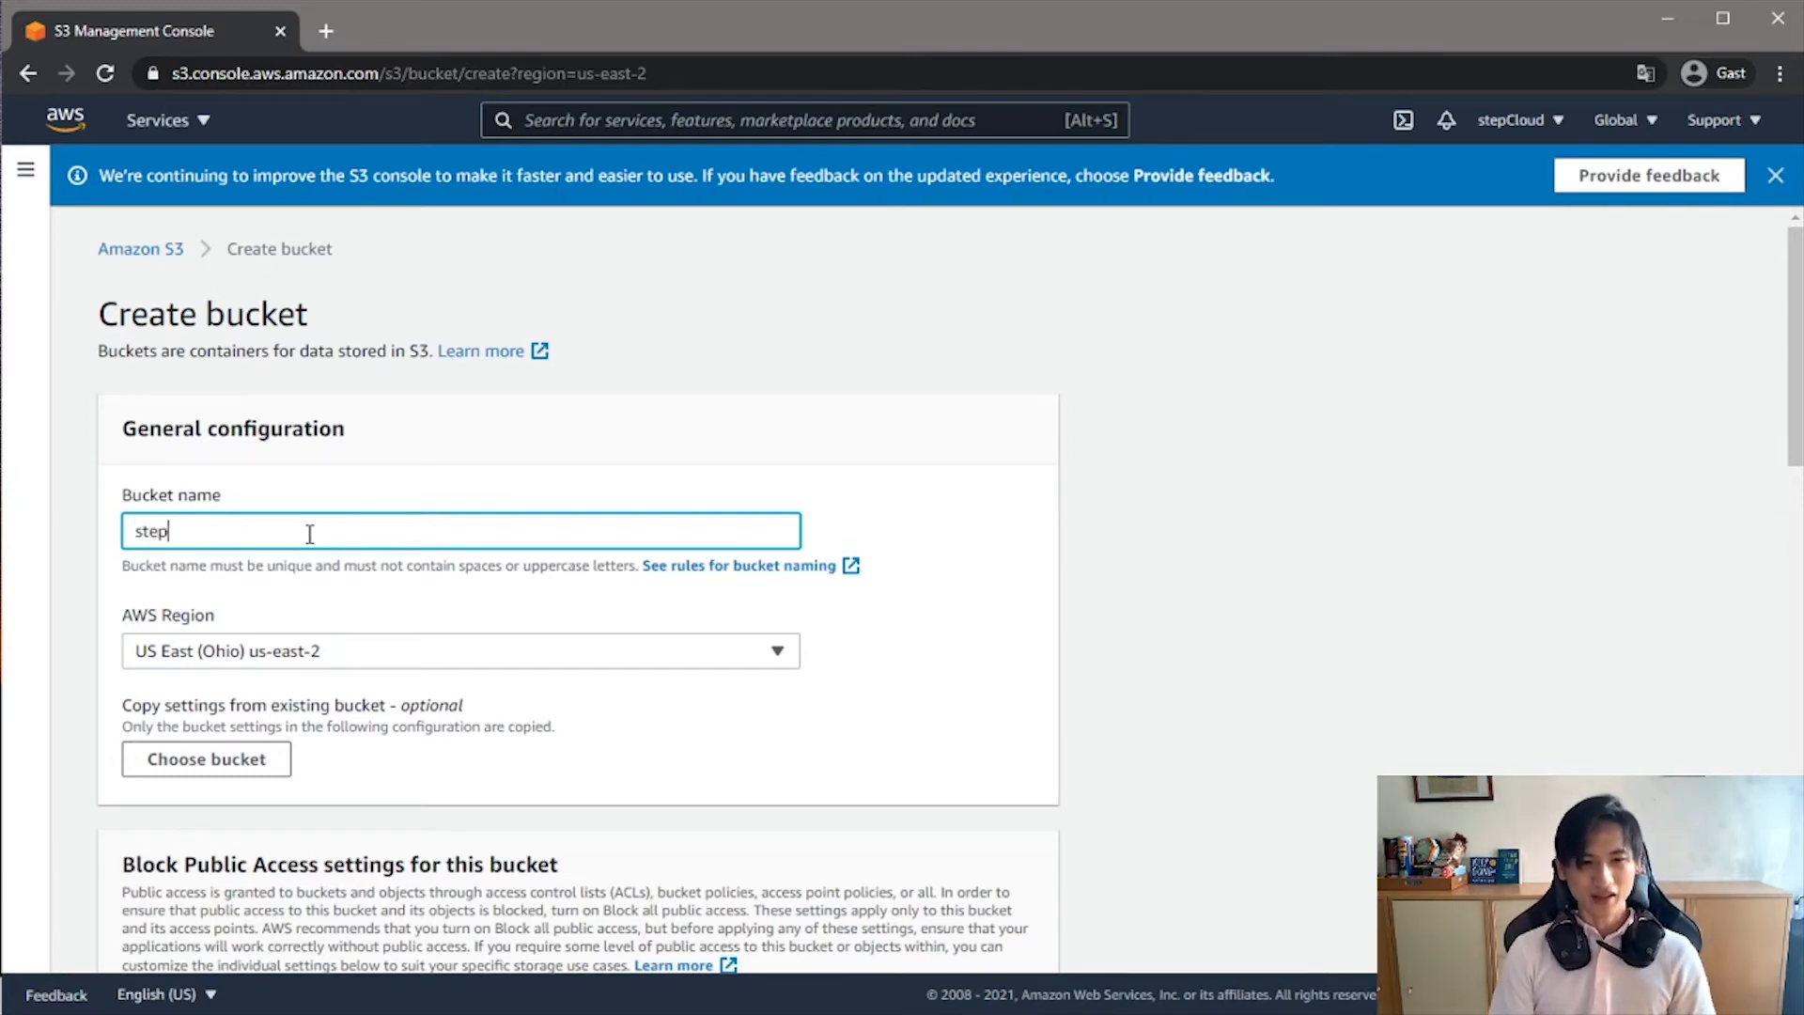
text(Cloud)
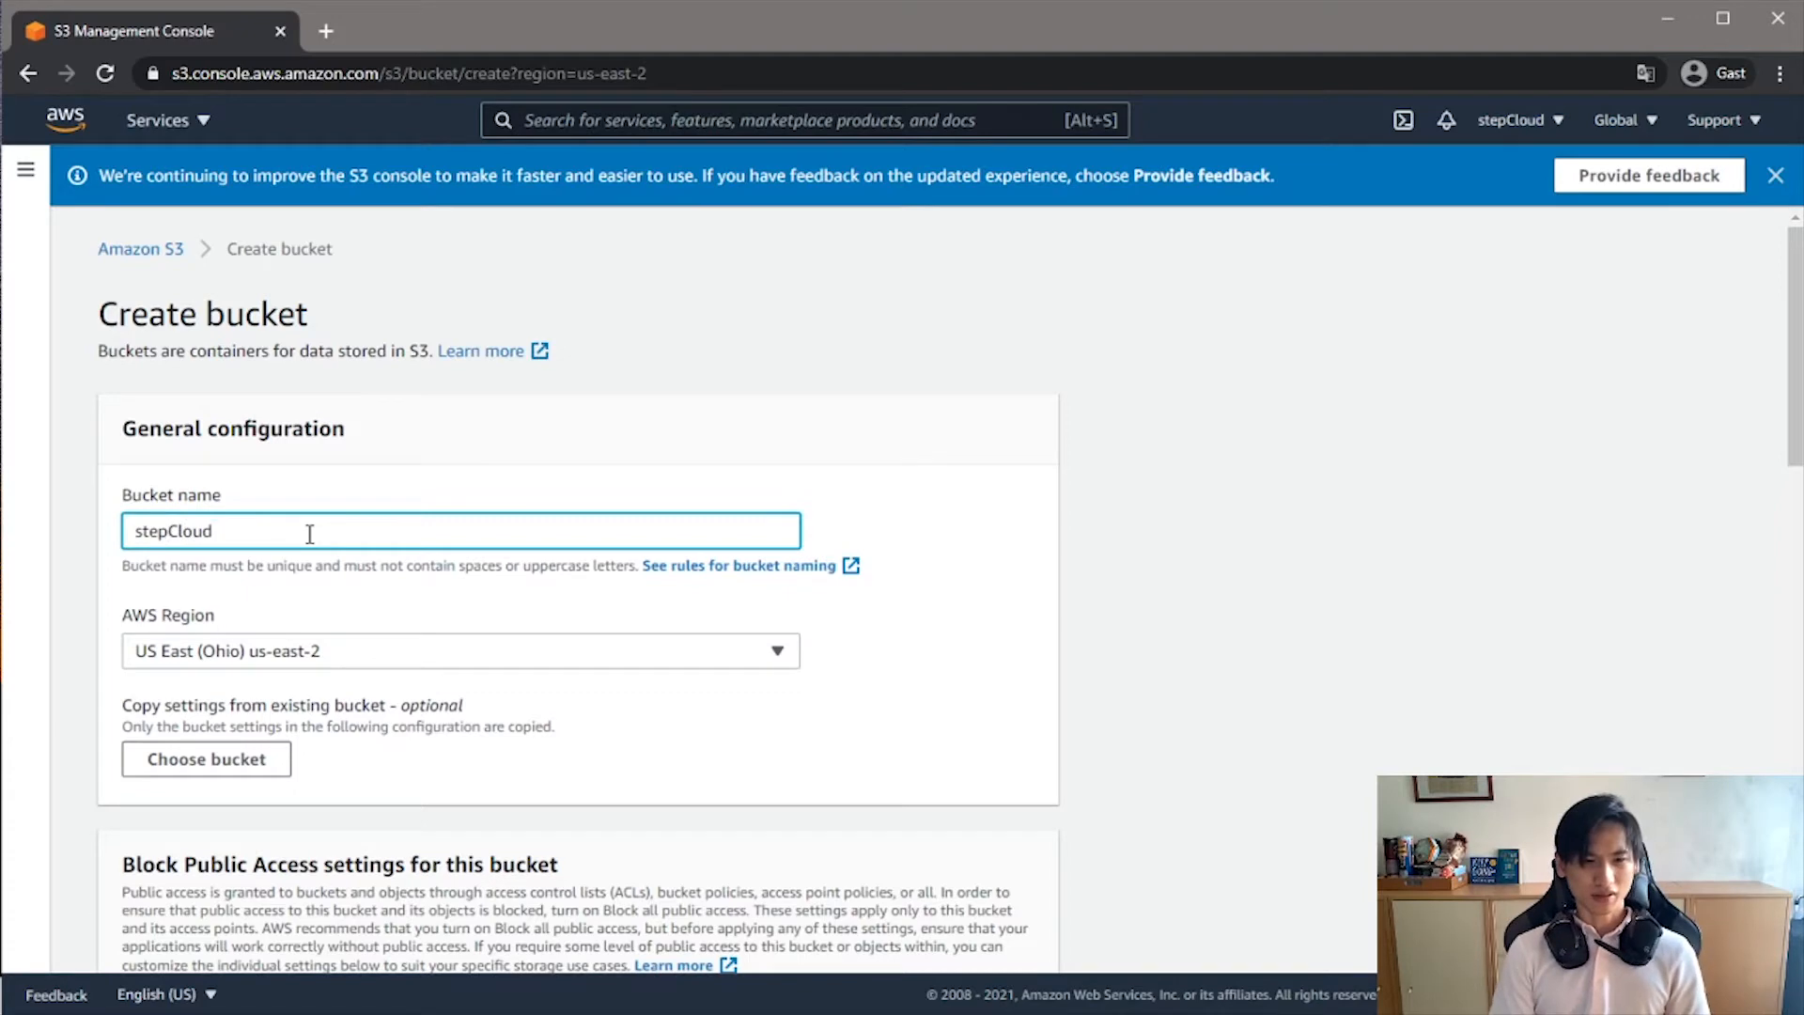
text(123Bucket)
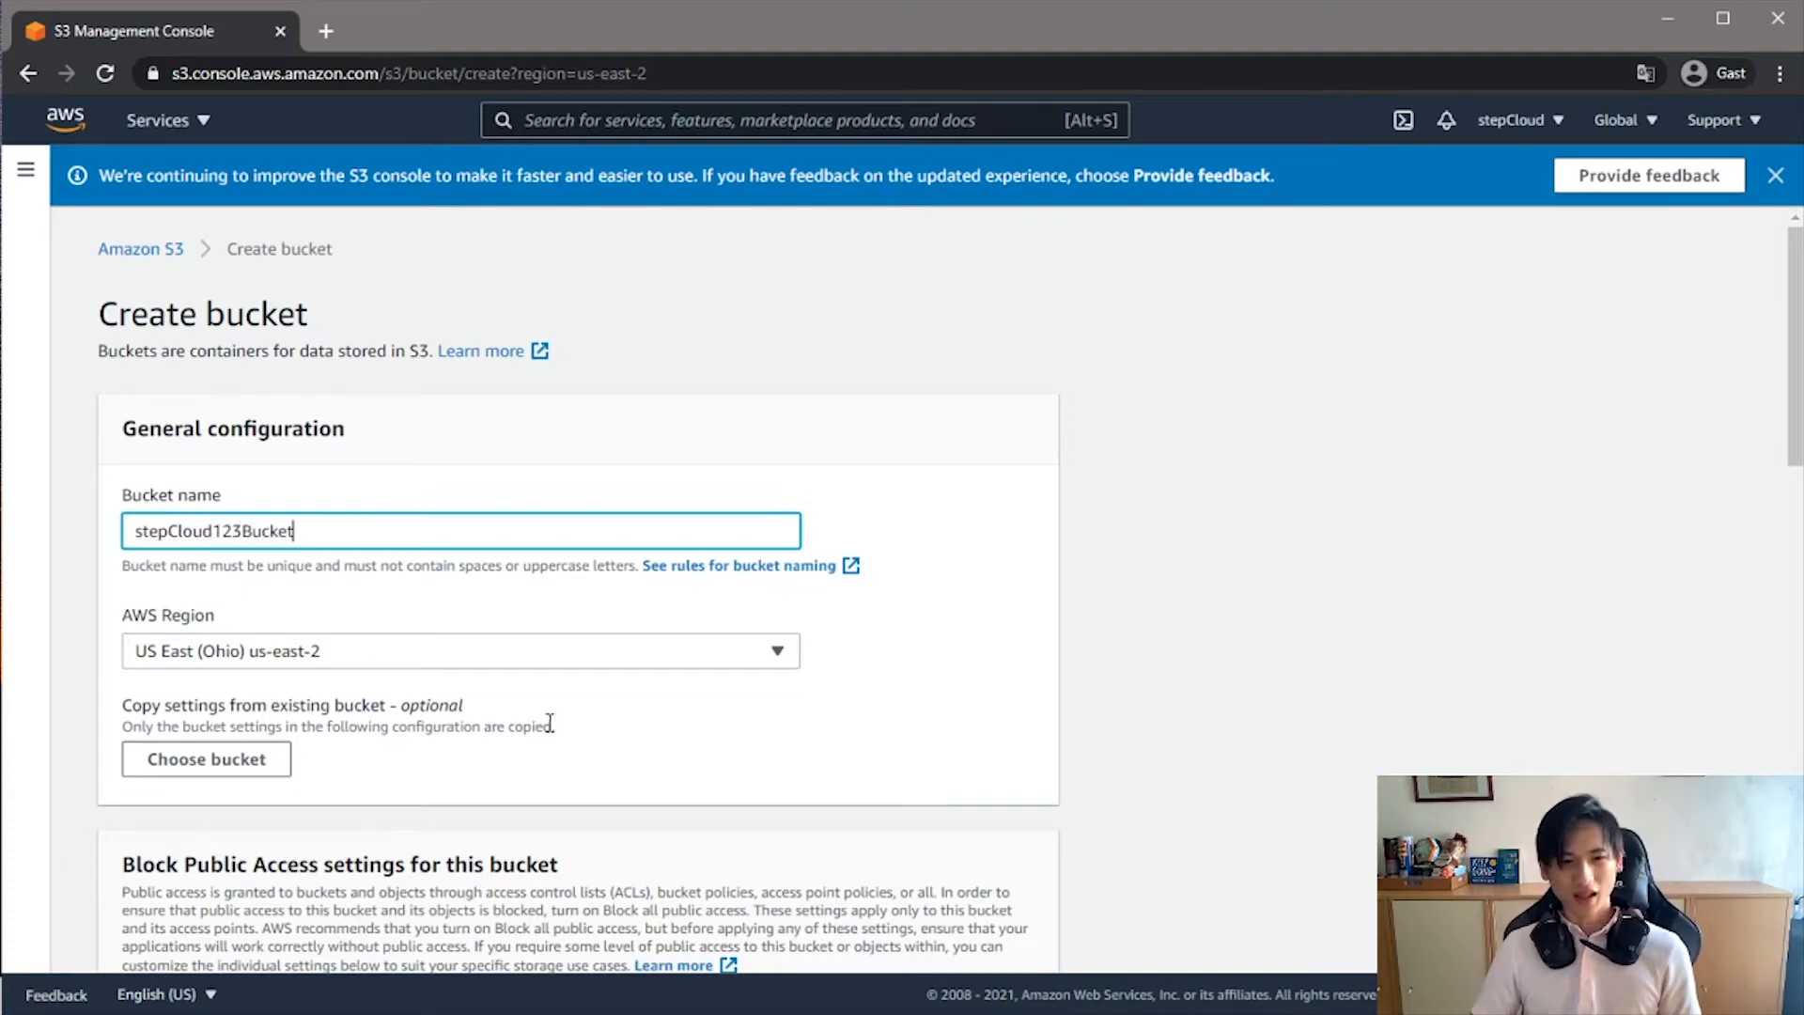
- Turn off Block all public access for the bucket and acknowledge that its objects might become public
scroll(549, 724, down, 3)
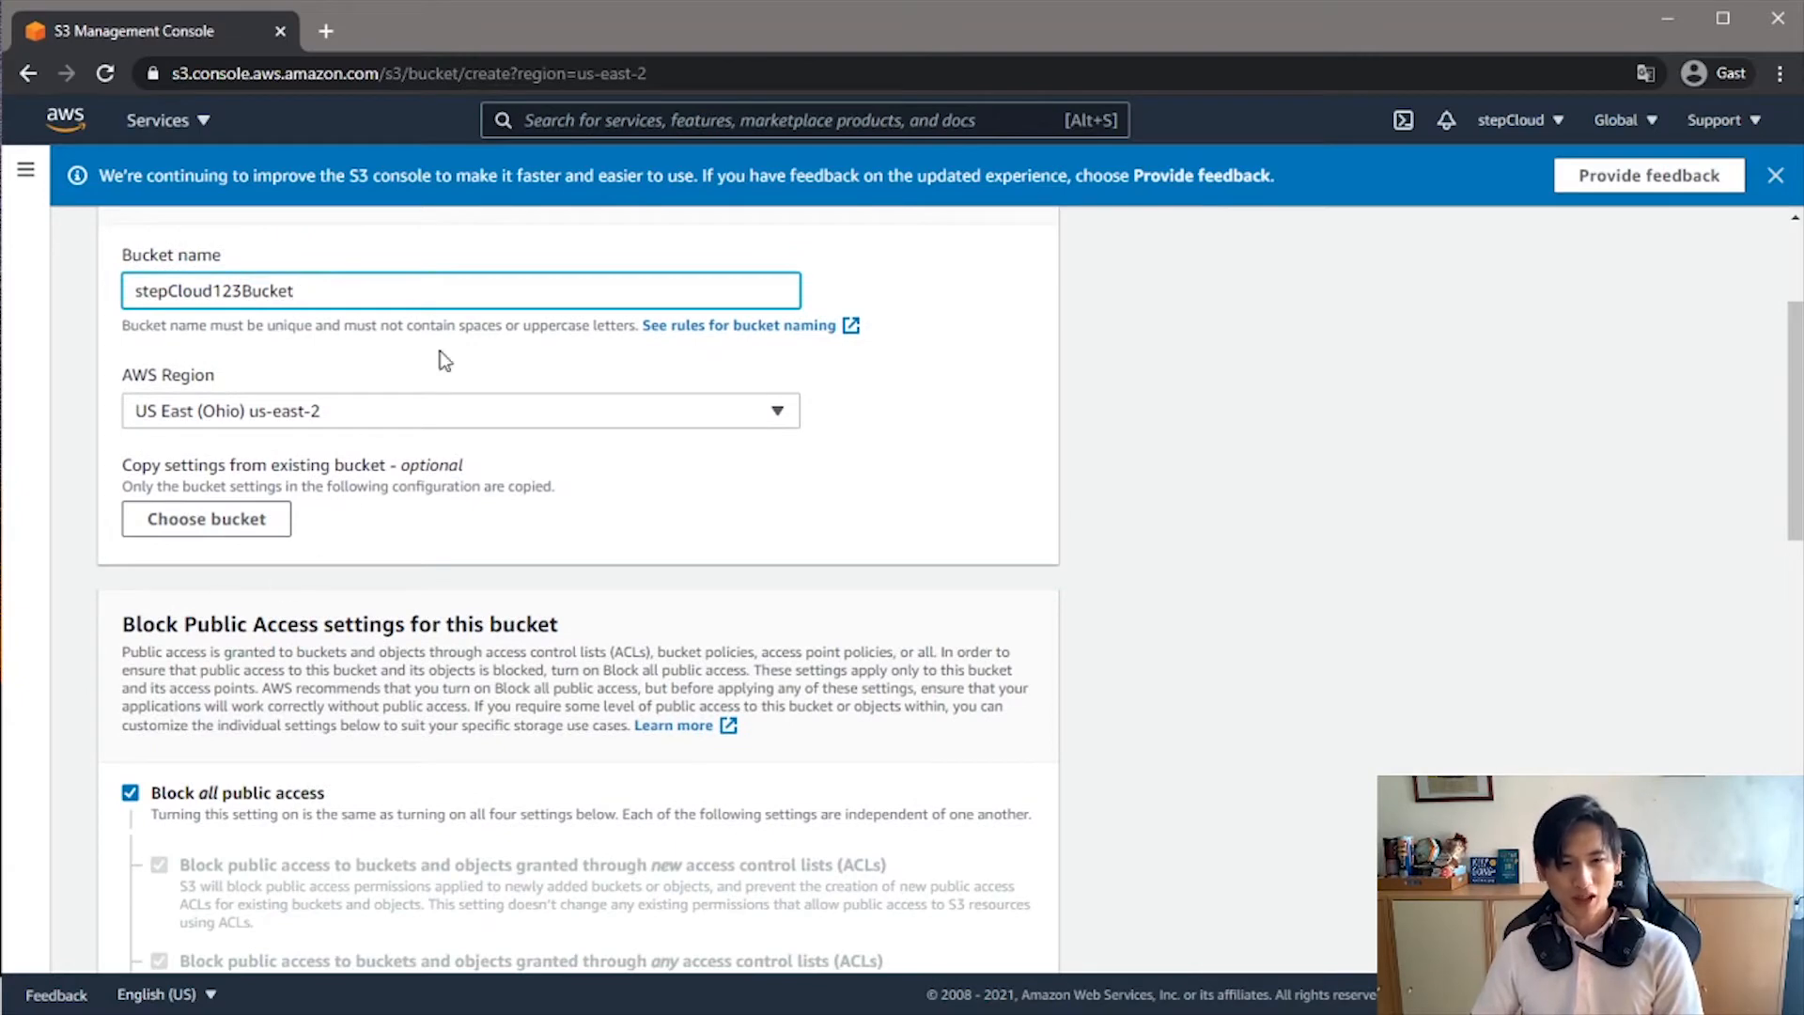
scroll(460, 618, down, 3)
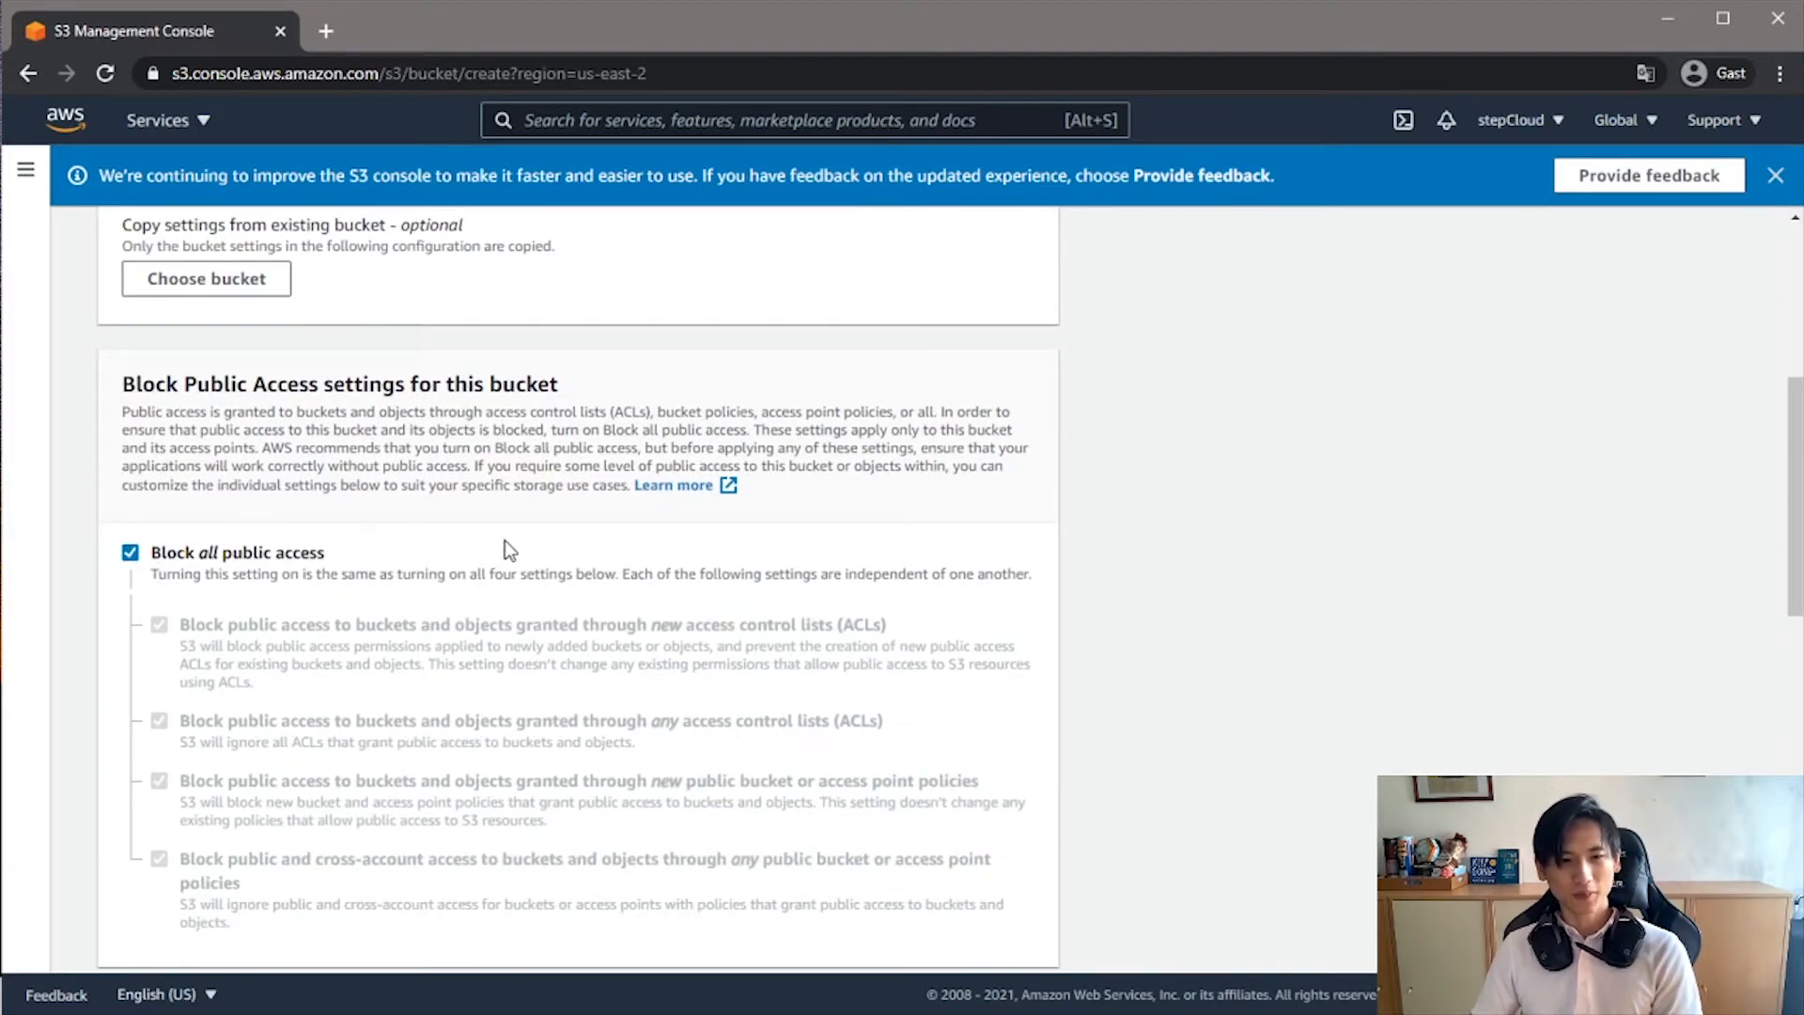
scroll(507, 551, down, 3)
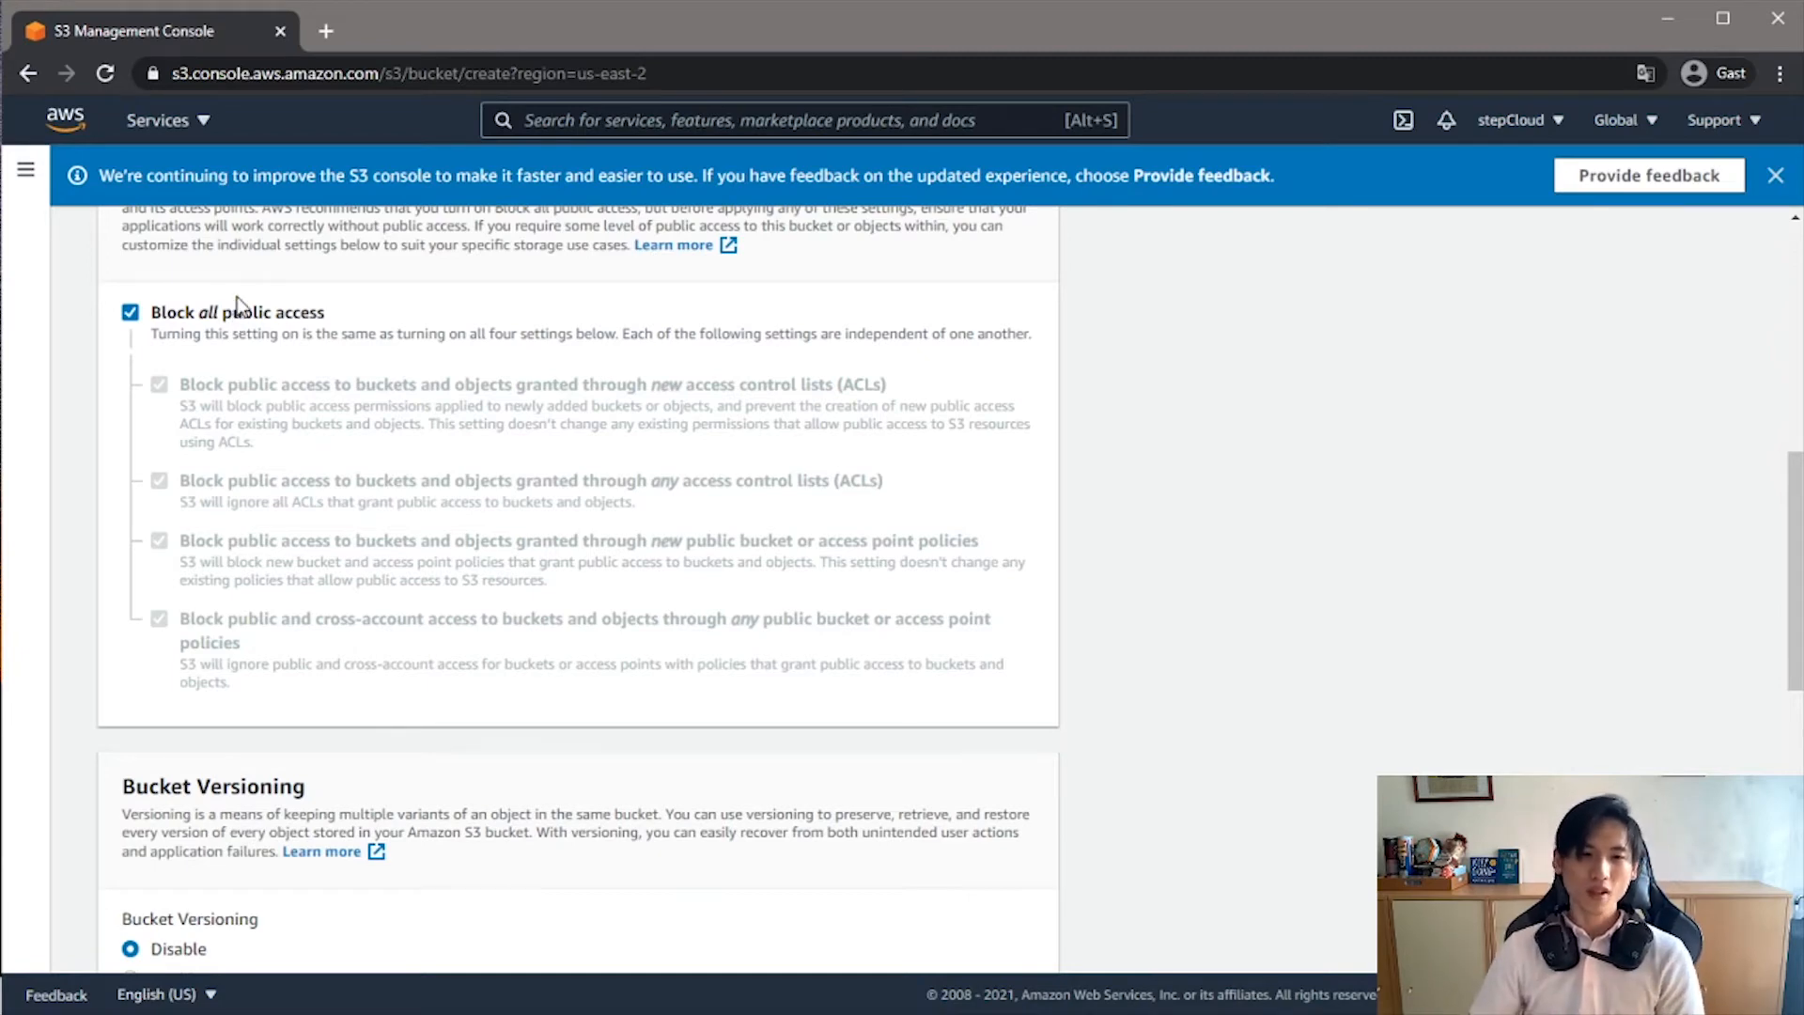
click(130, 313)
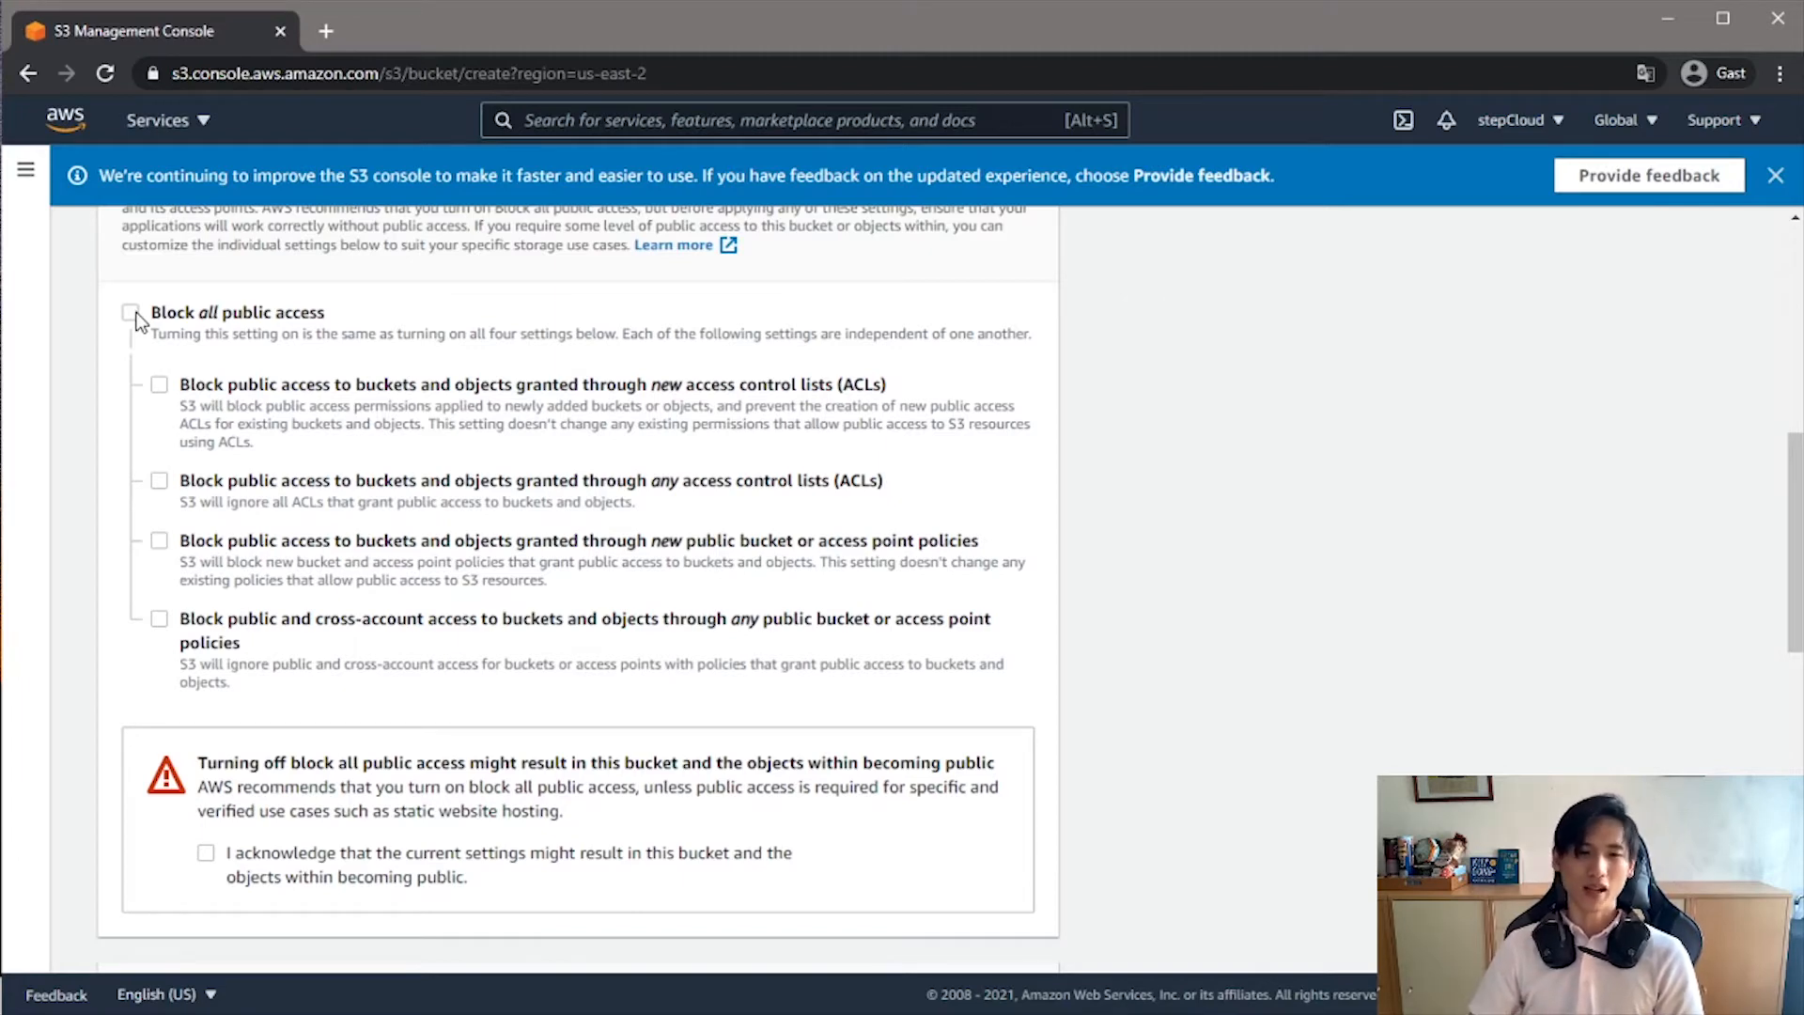
scroll(793, 584, down, 10)
scroll(664, 613, up, 3)
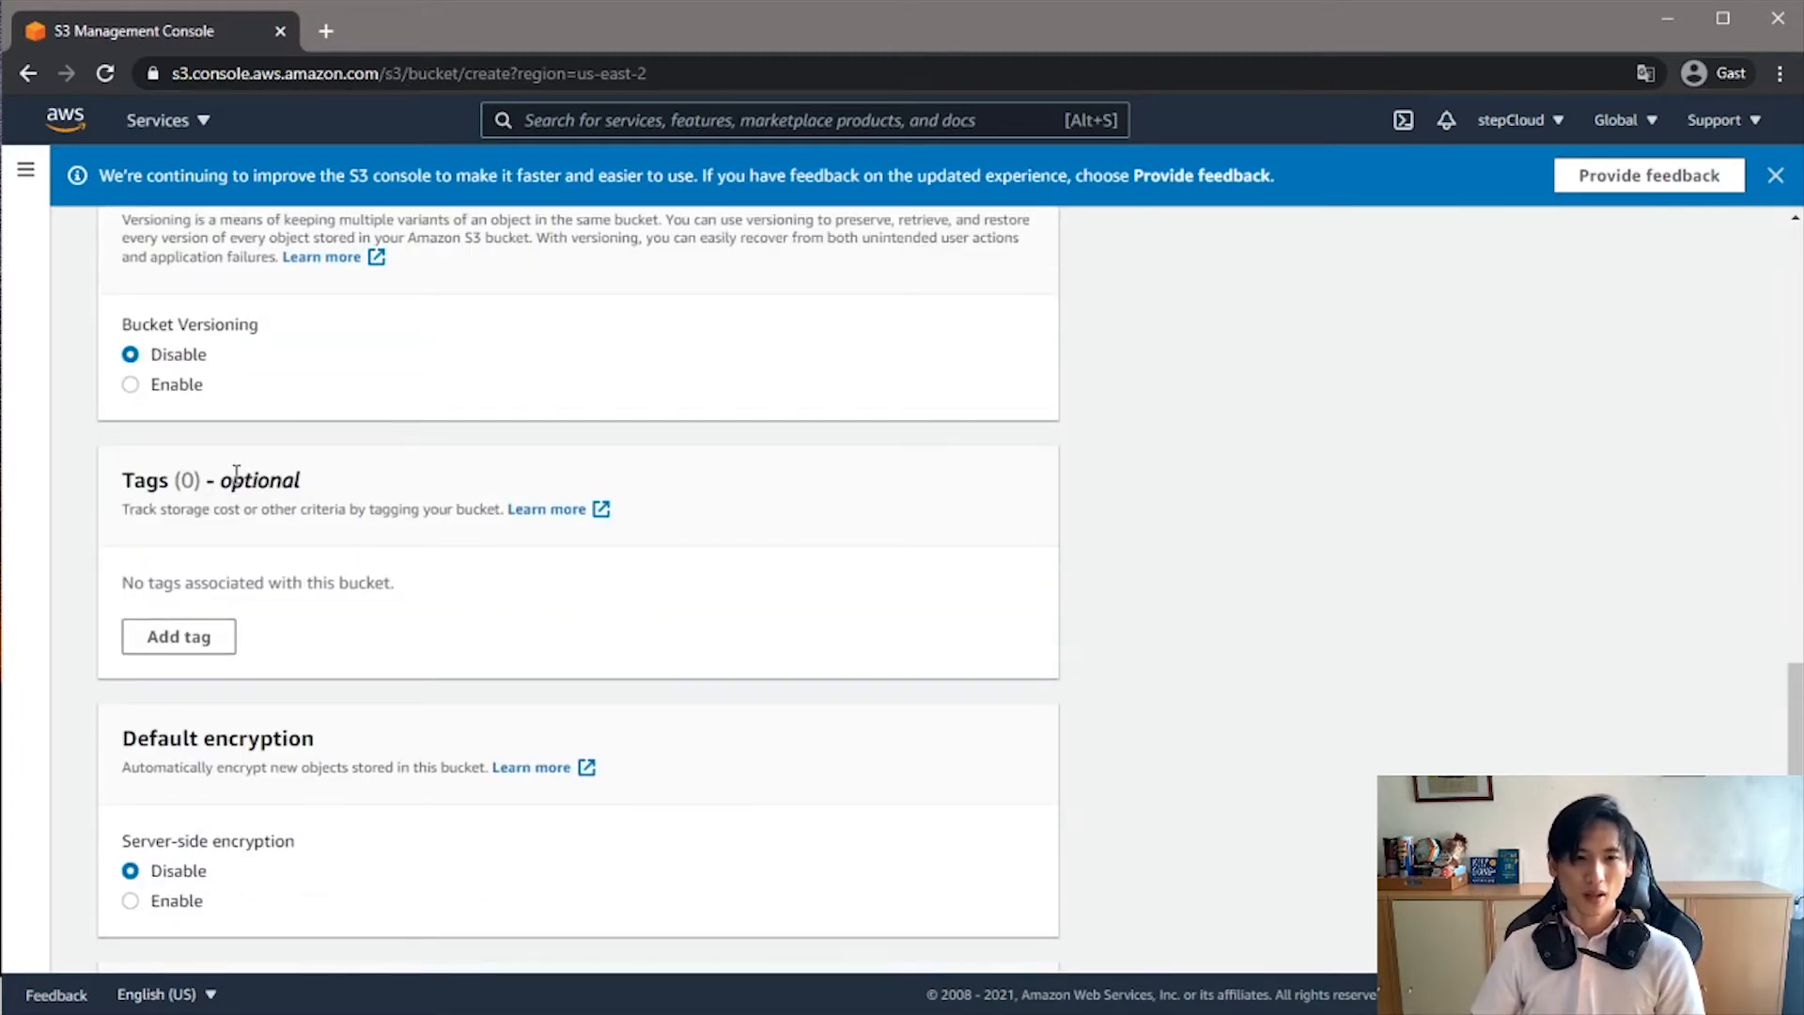
scroll(222, 401, up, 4)
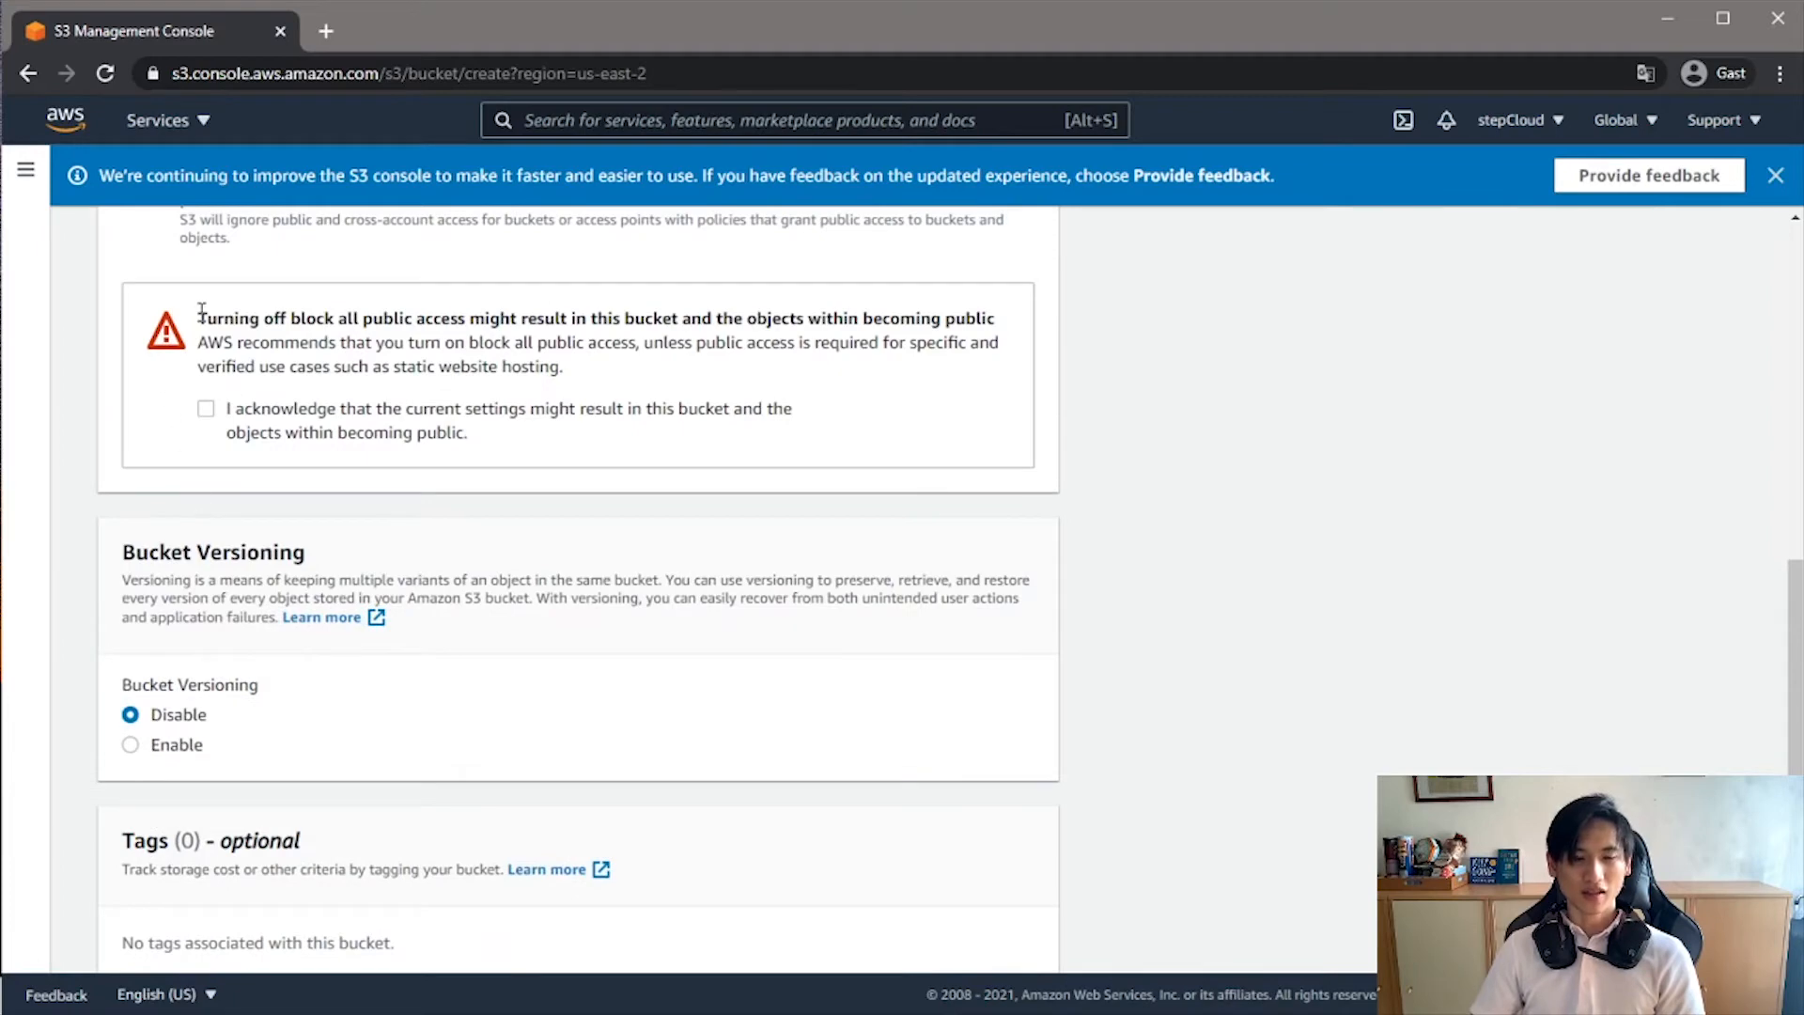
drag(201, 311, 589, 320)
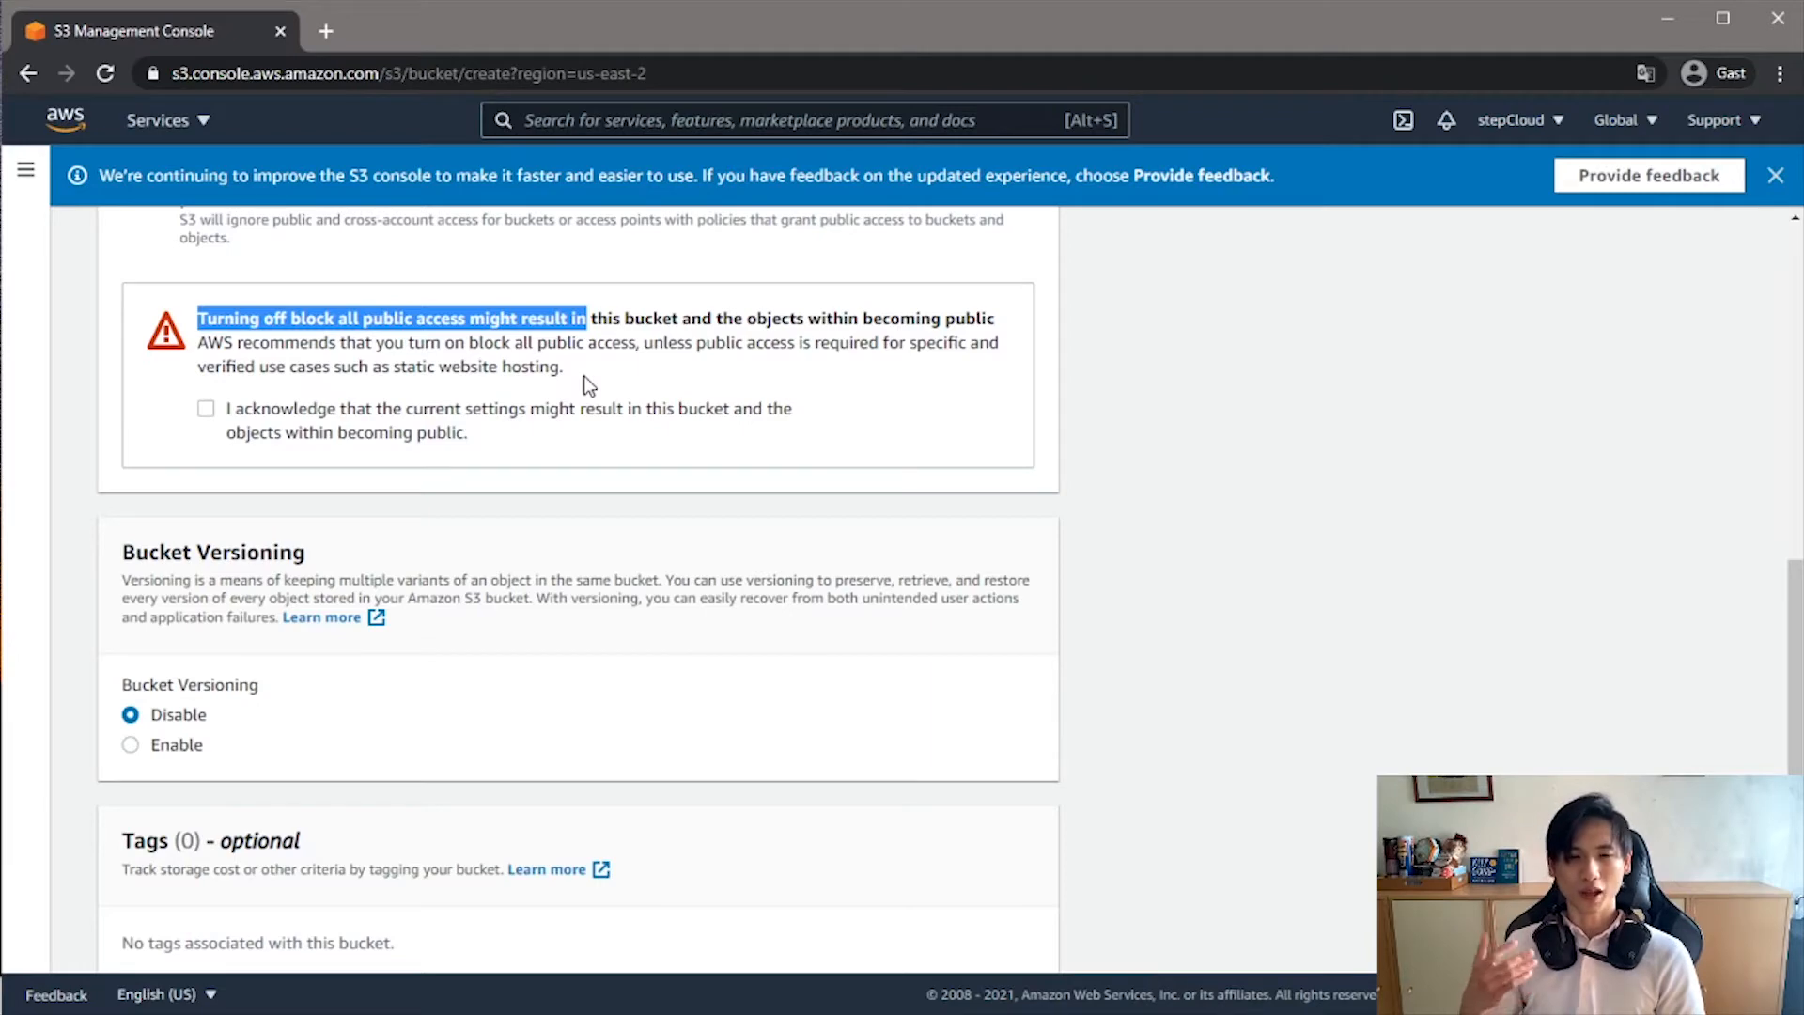
click(205, 408)
- Try to create the bucket with the remaining settings at their defaults
scroll(669, 725, down, 3)
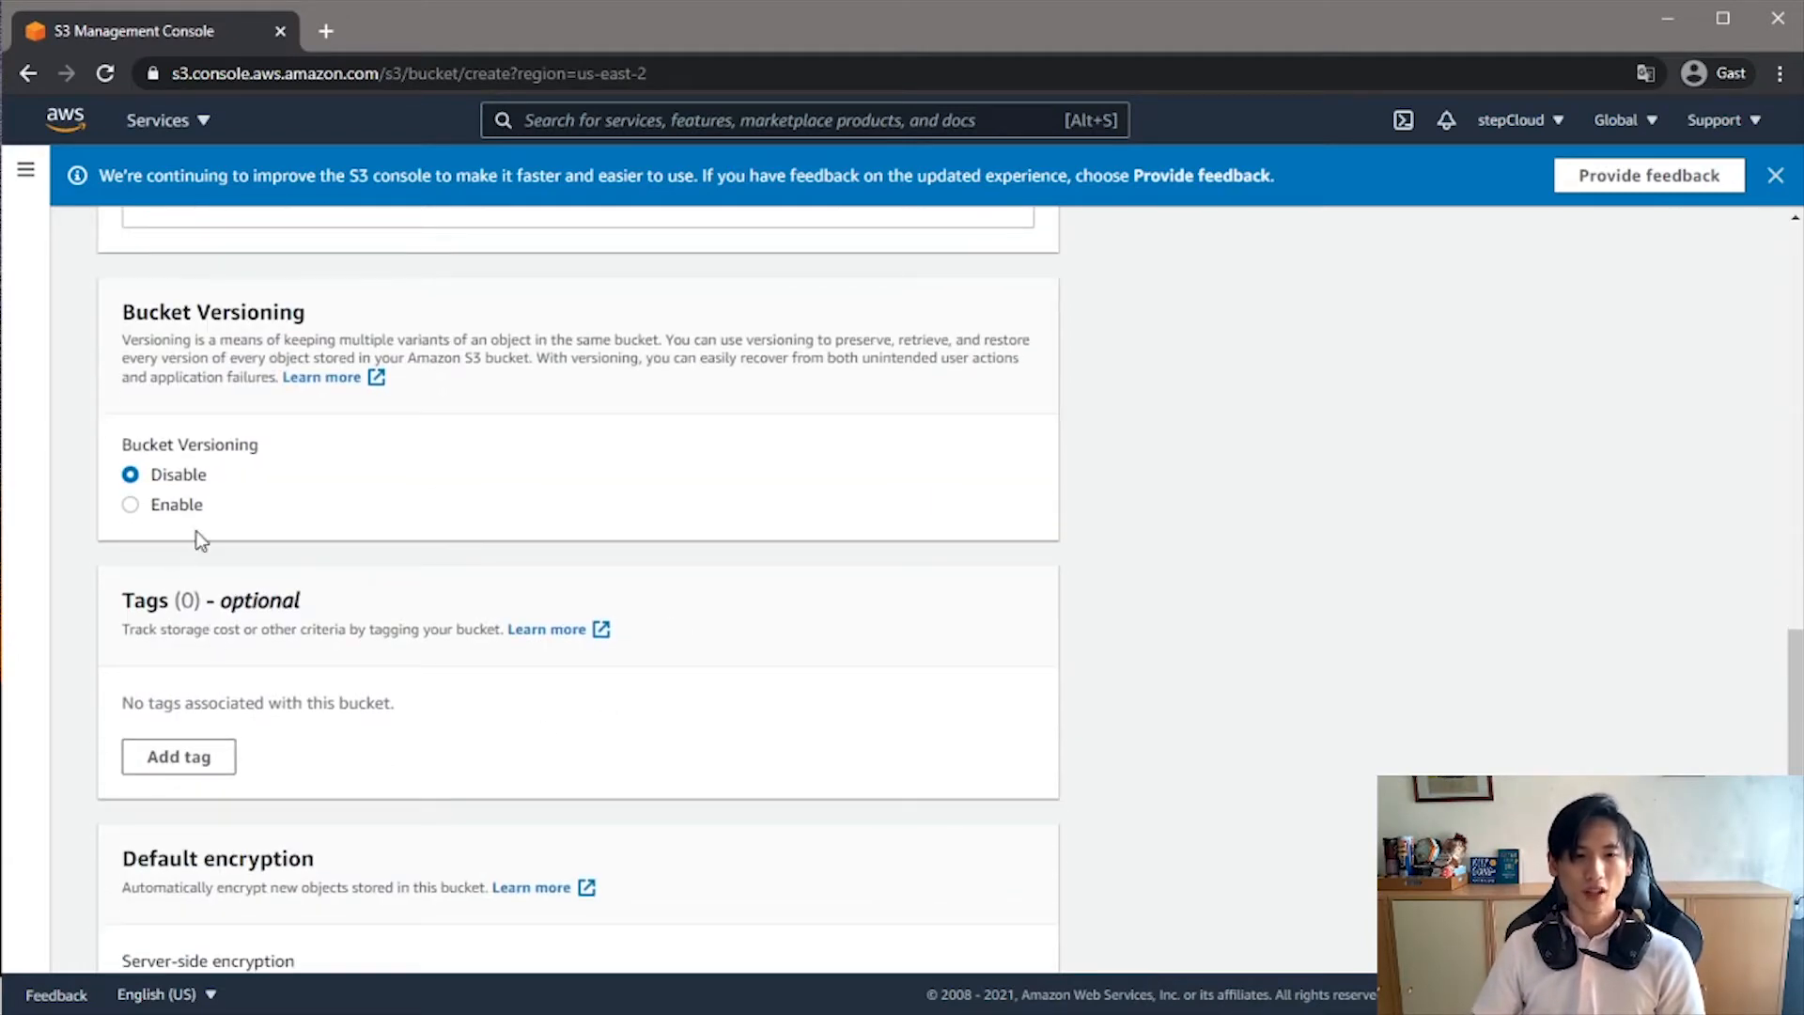
scroll(425, 474, down, 4)
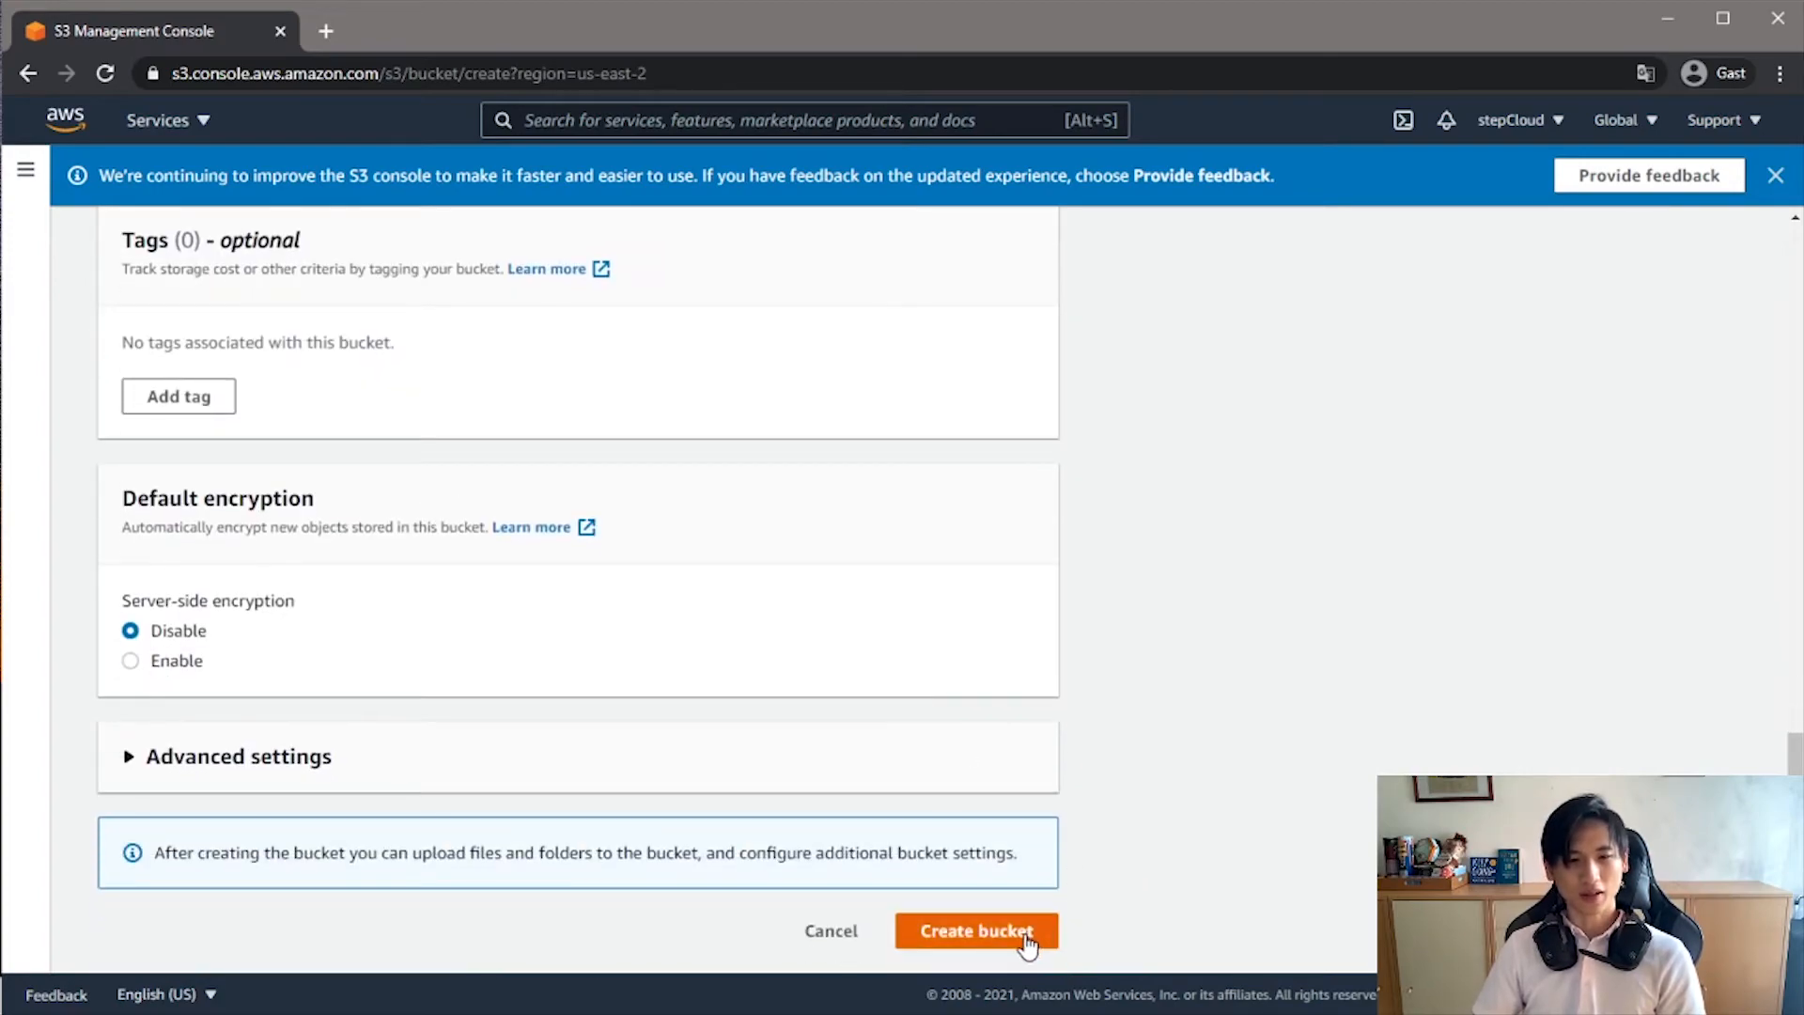
click(1029, 943)
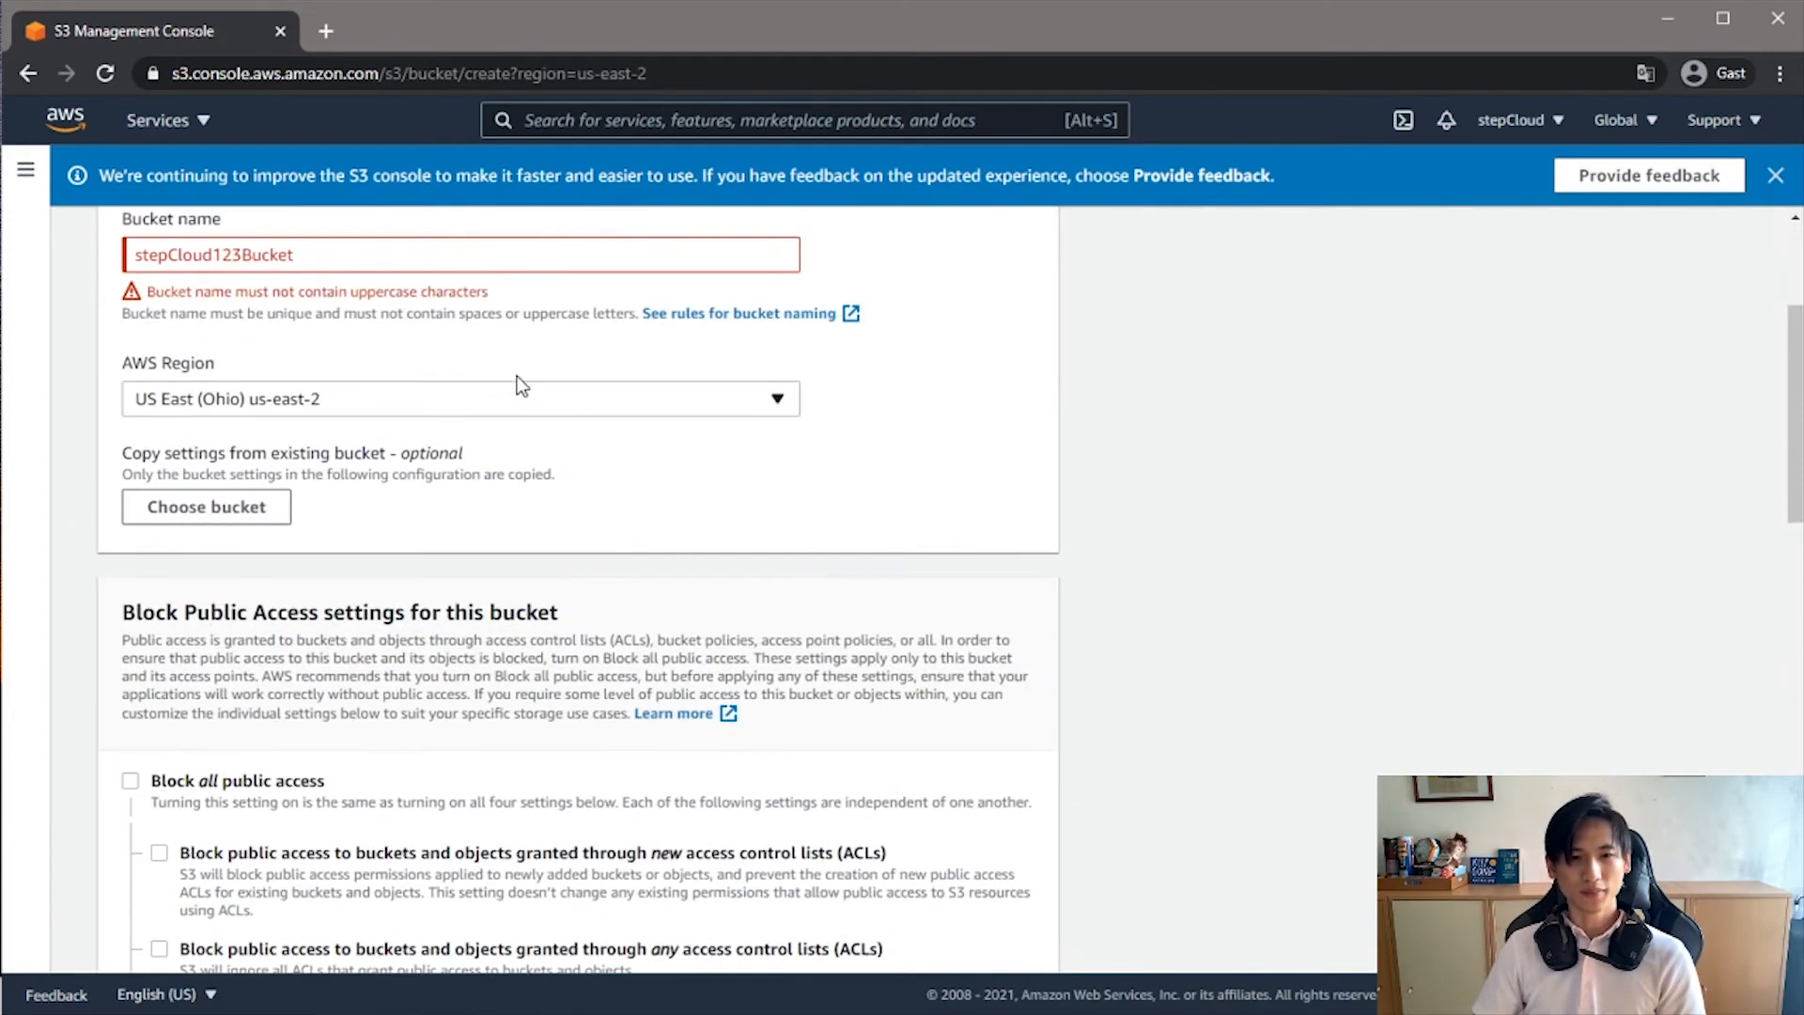
- Correct the bucket name to step-cloud123bucket, without uppercase letters, and create the bucket
drag(178, 292, 367, 293)
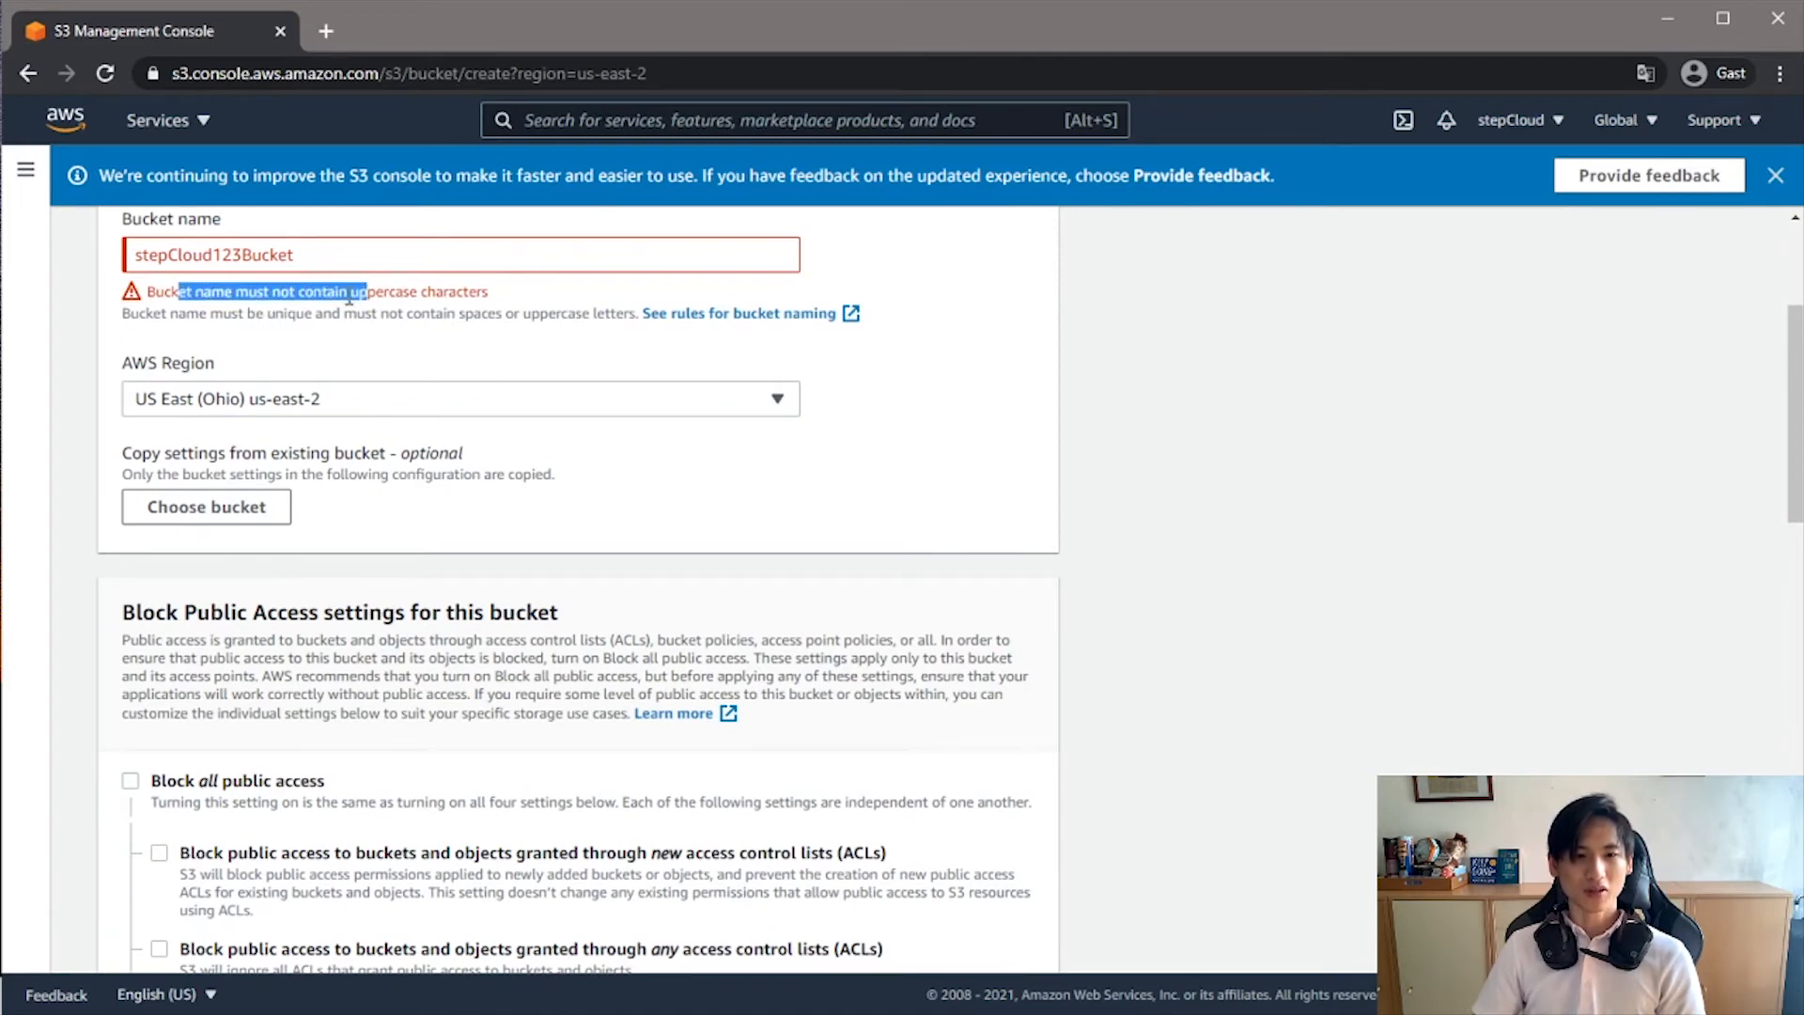
click(350, 296)
click(180, 255)
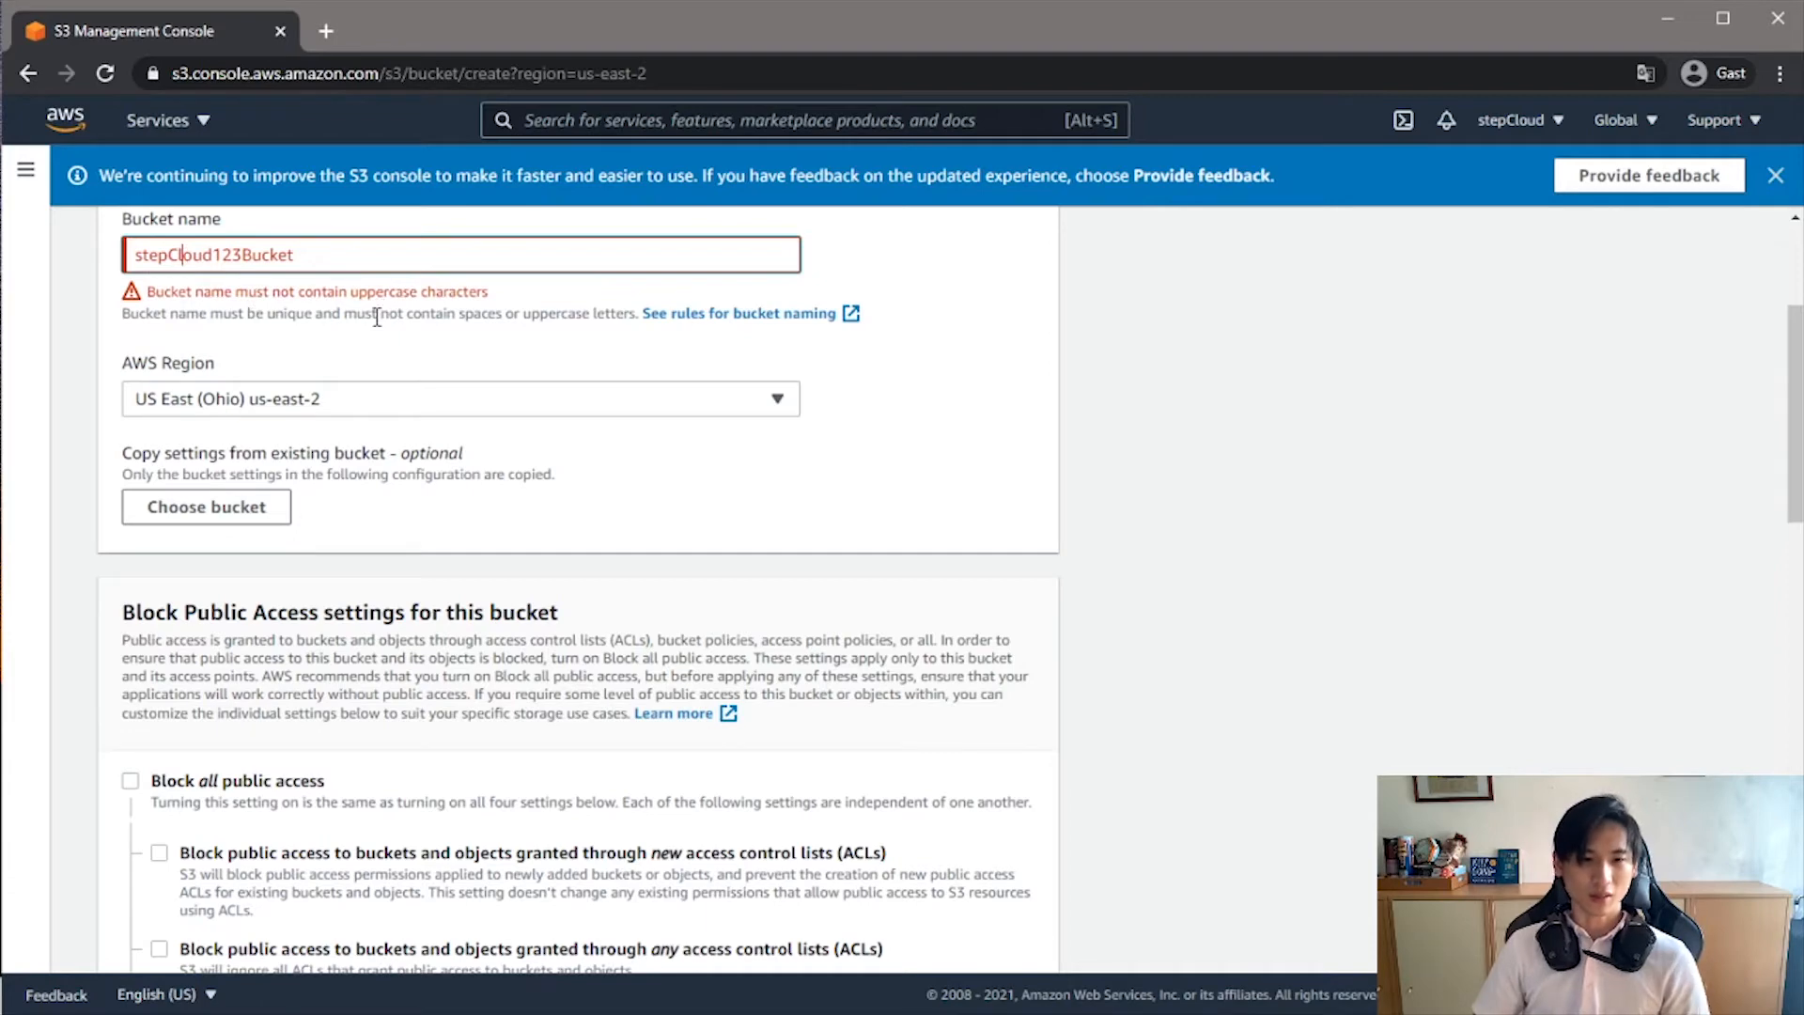
key(BackSpace)
text(-c)
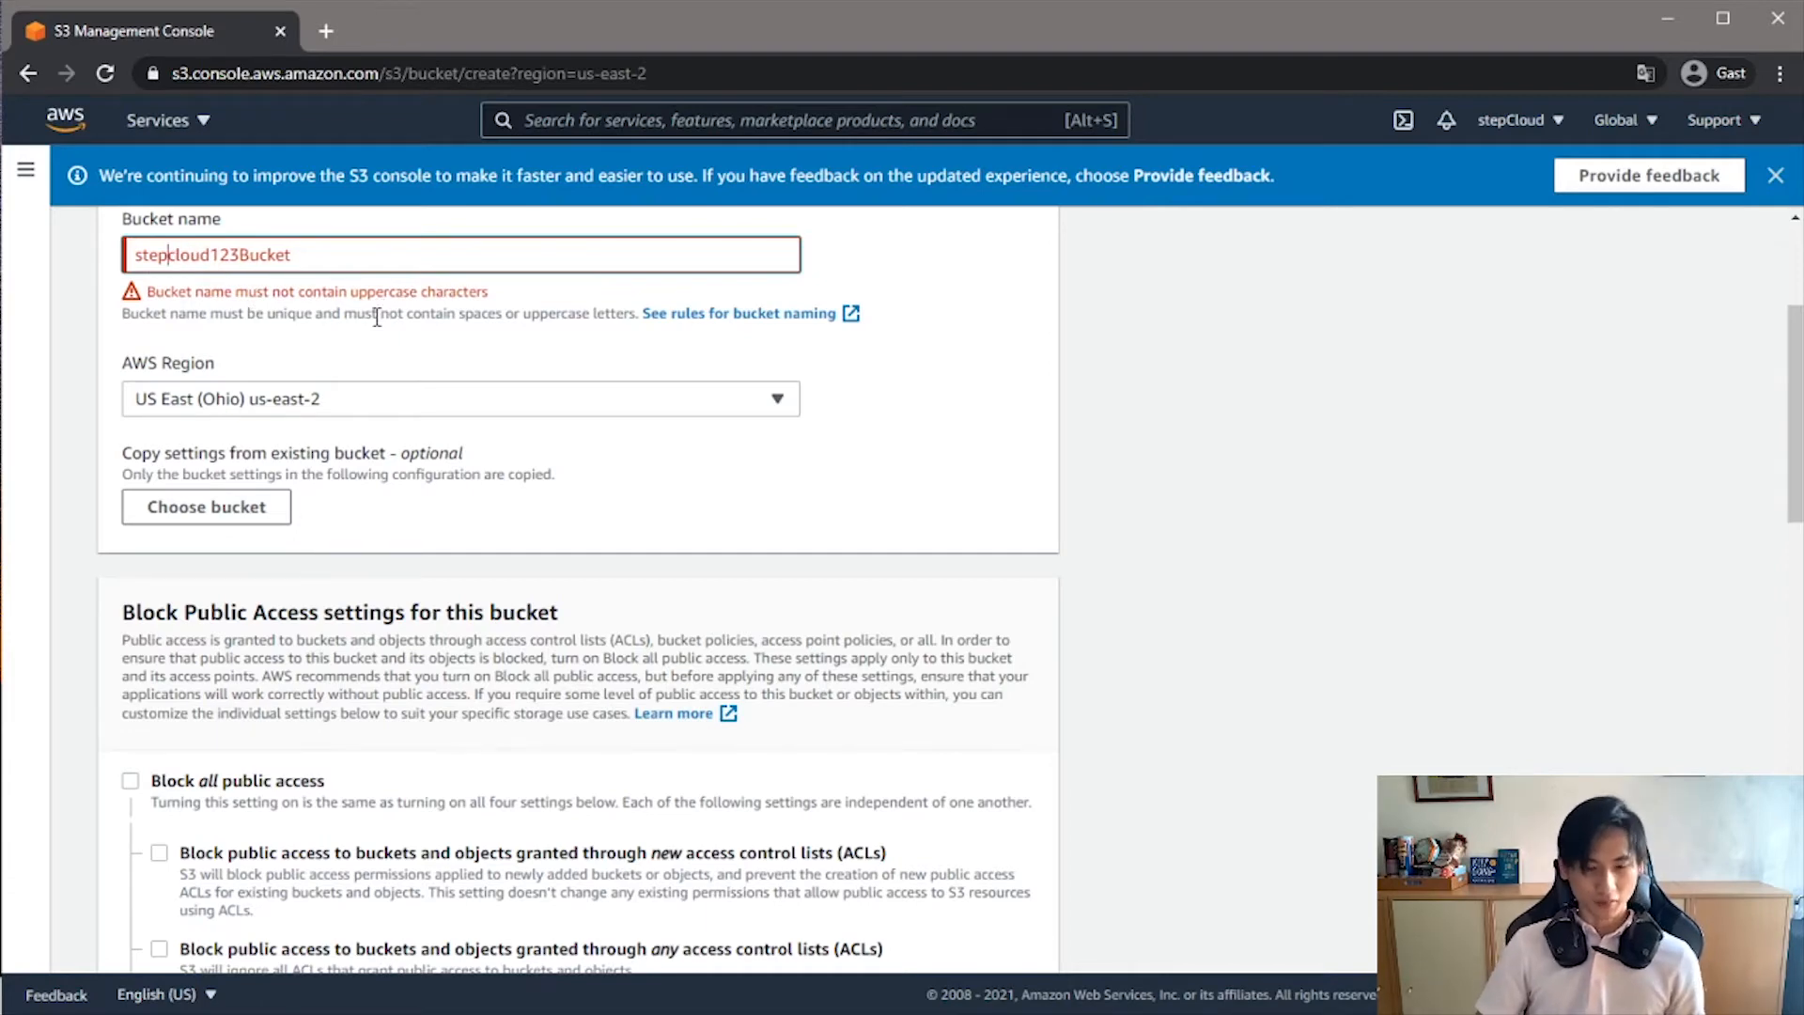
scroll(378, 315, down, 15)
click(978, 931)
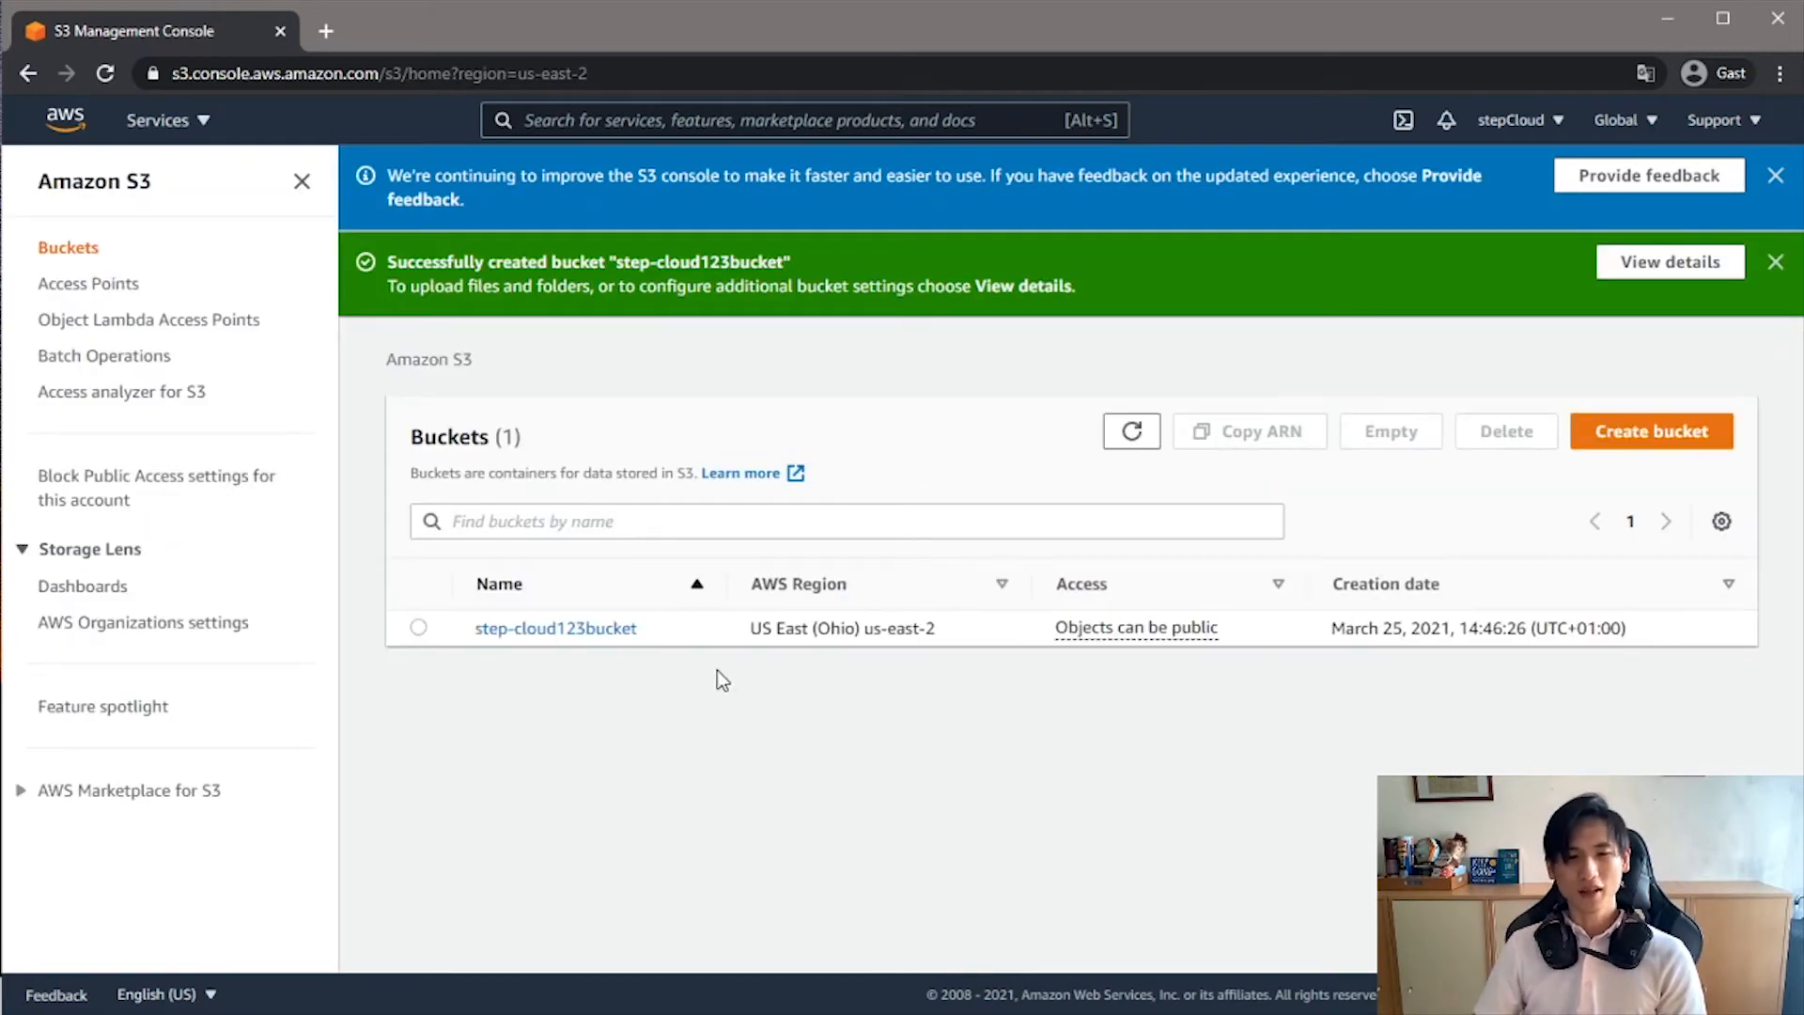
- Open step-cloud123bucket and examine its properties, including the ARN, AWS Region and creation date in the bucket overview
click(526, 629)
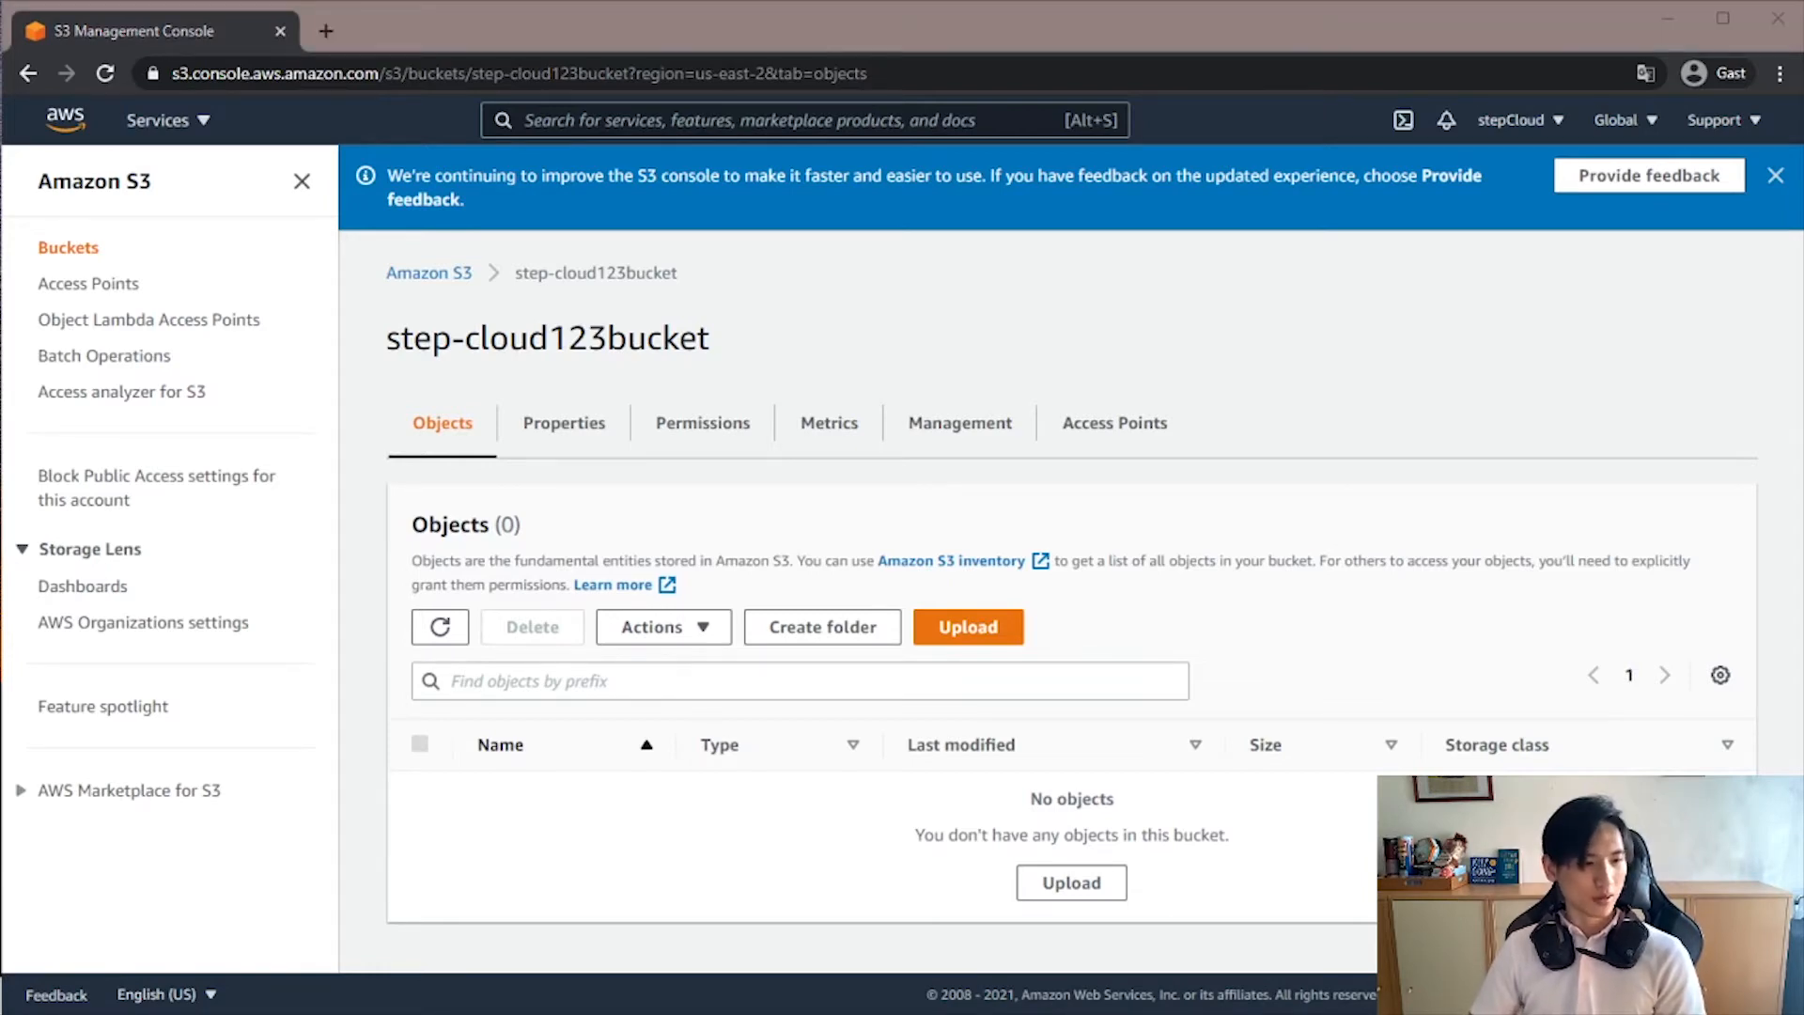
click(575, 429)
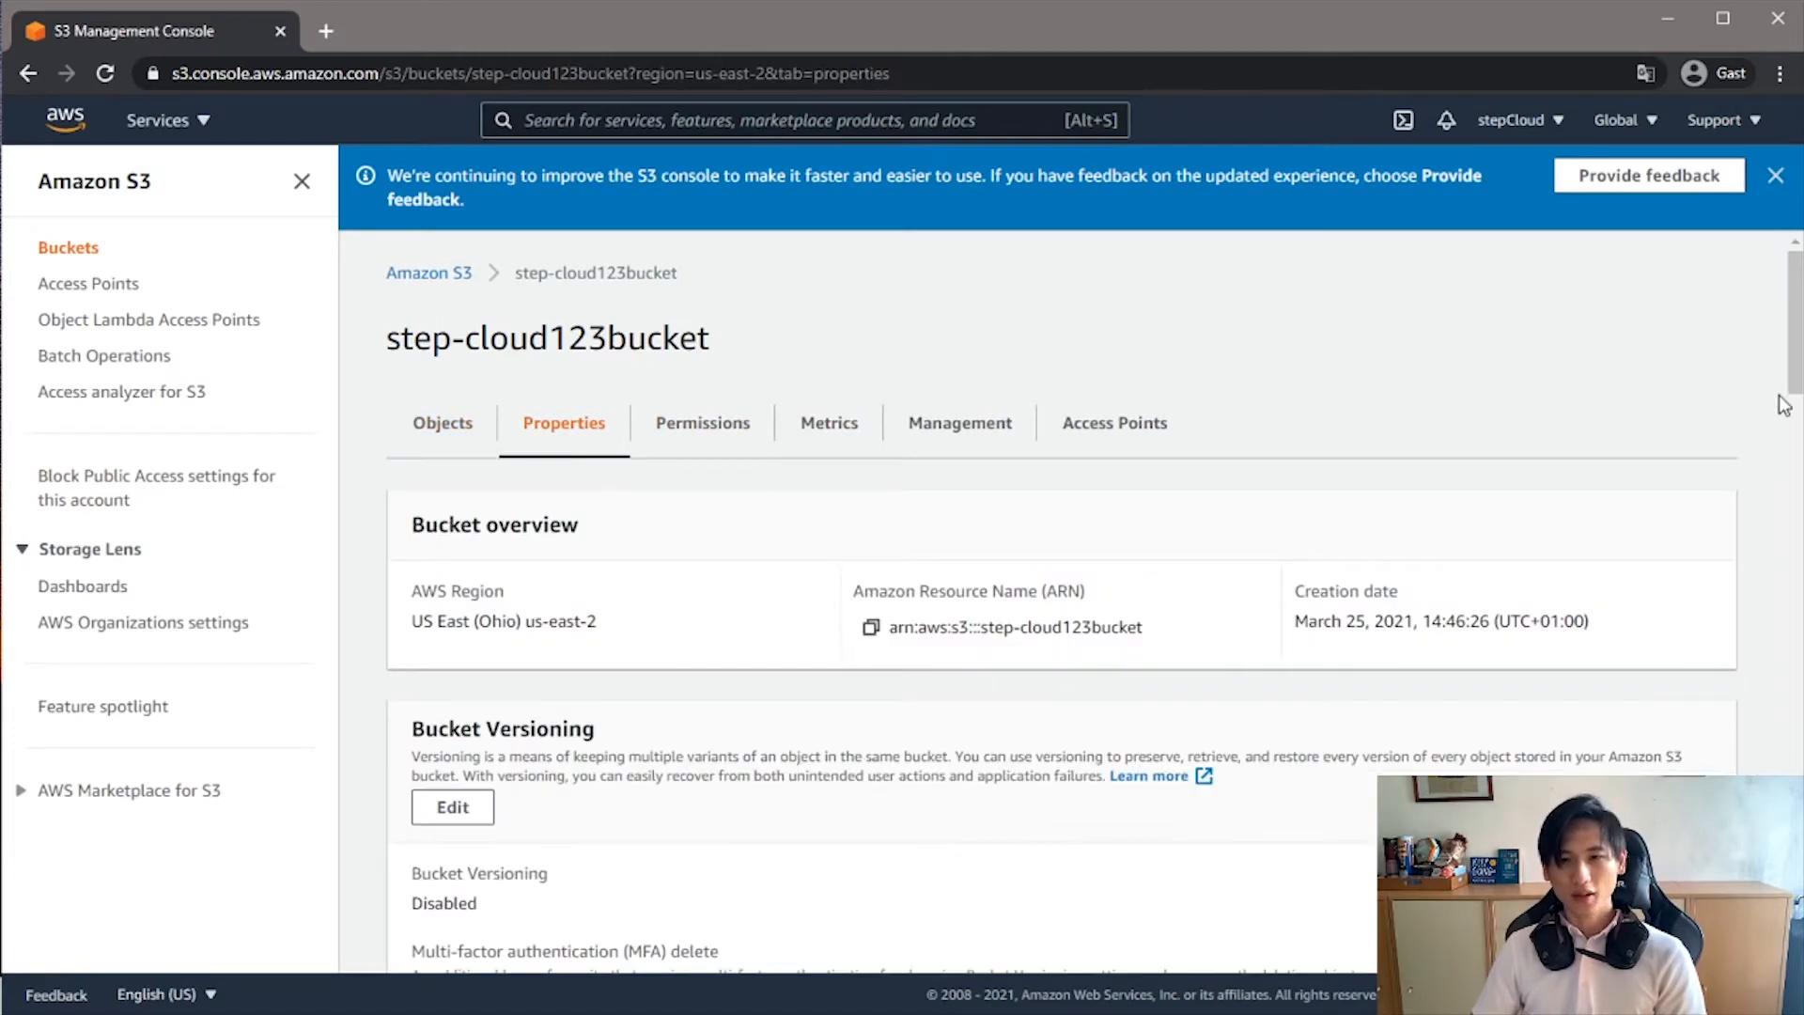
scroll(1795, 360, down, 1)
triple_click(1109, 489)
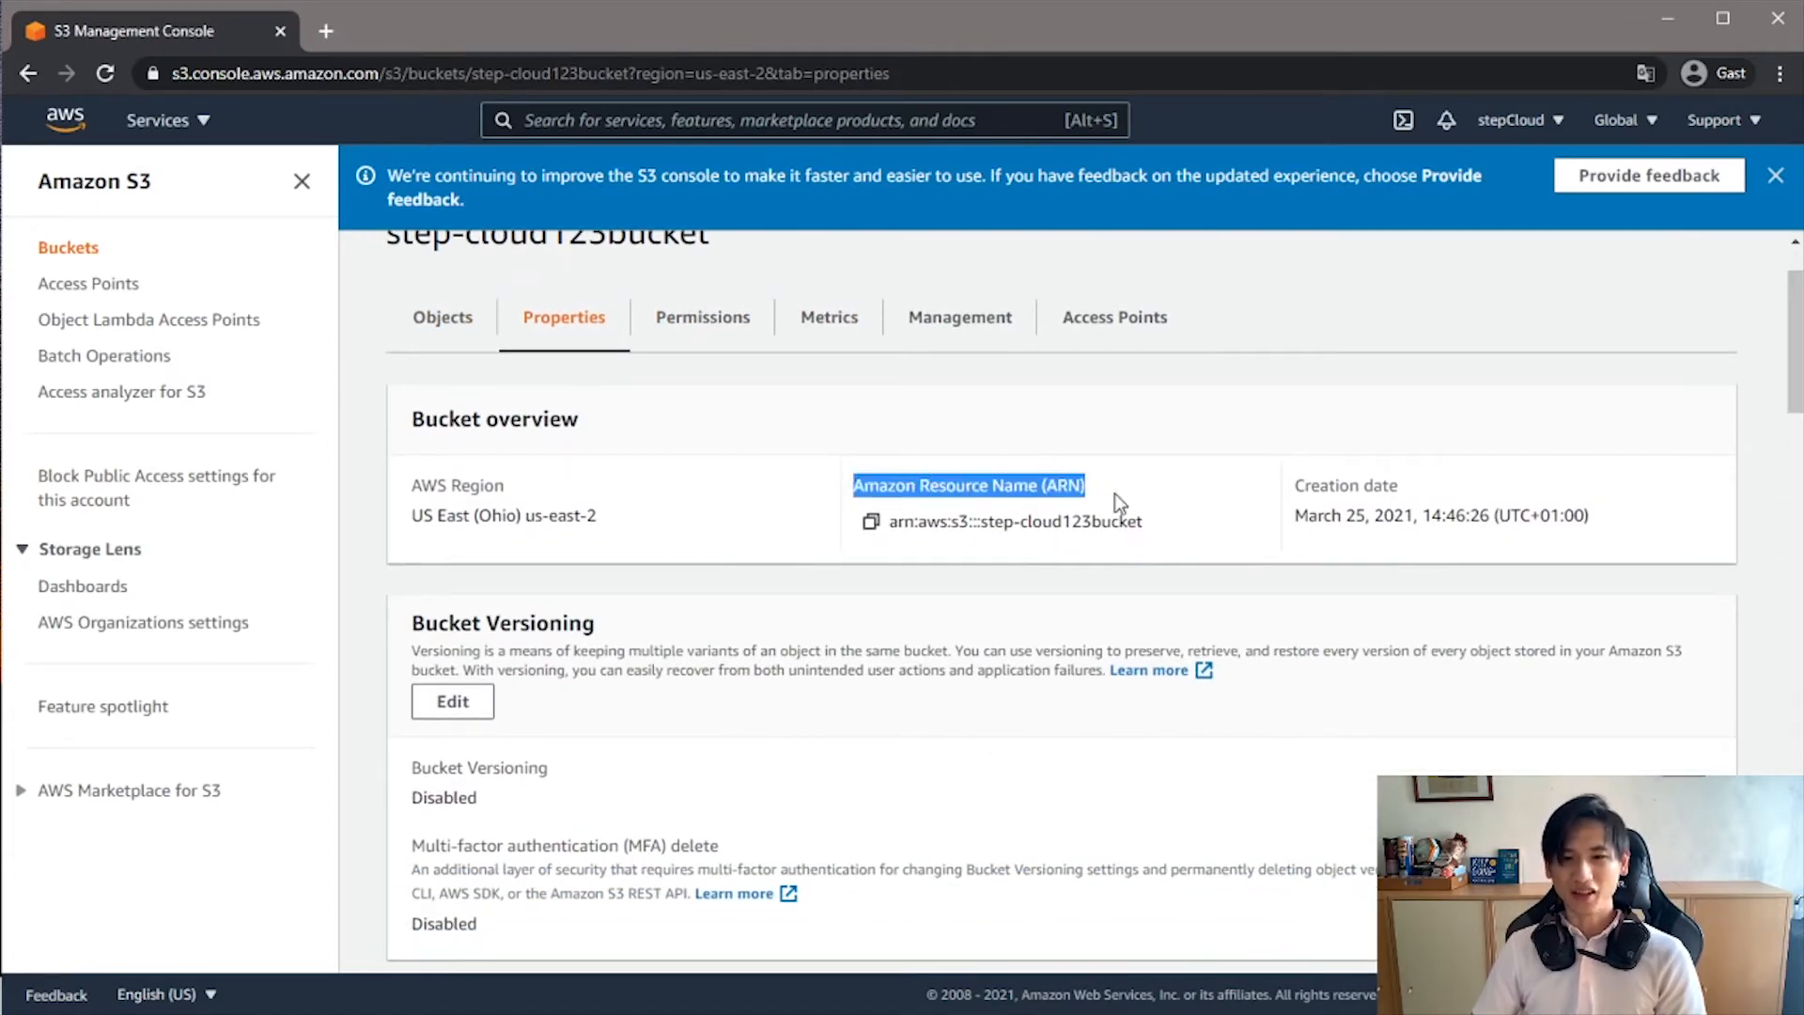
drag(506, 487, 468, 490)
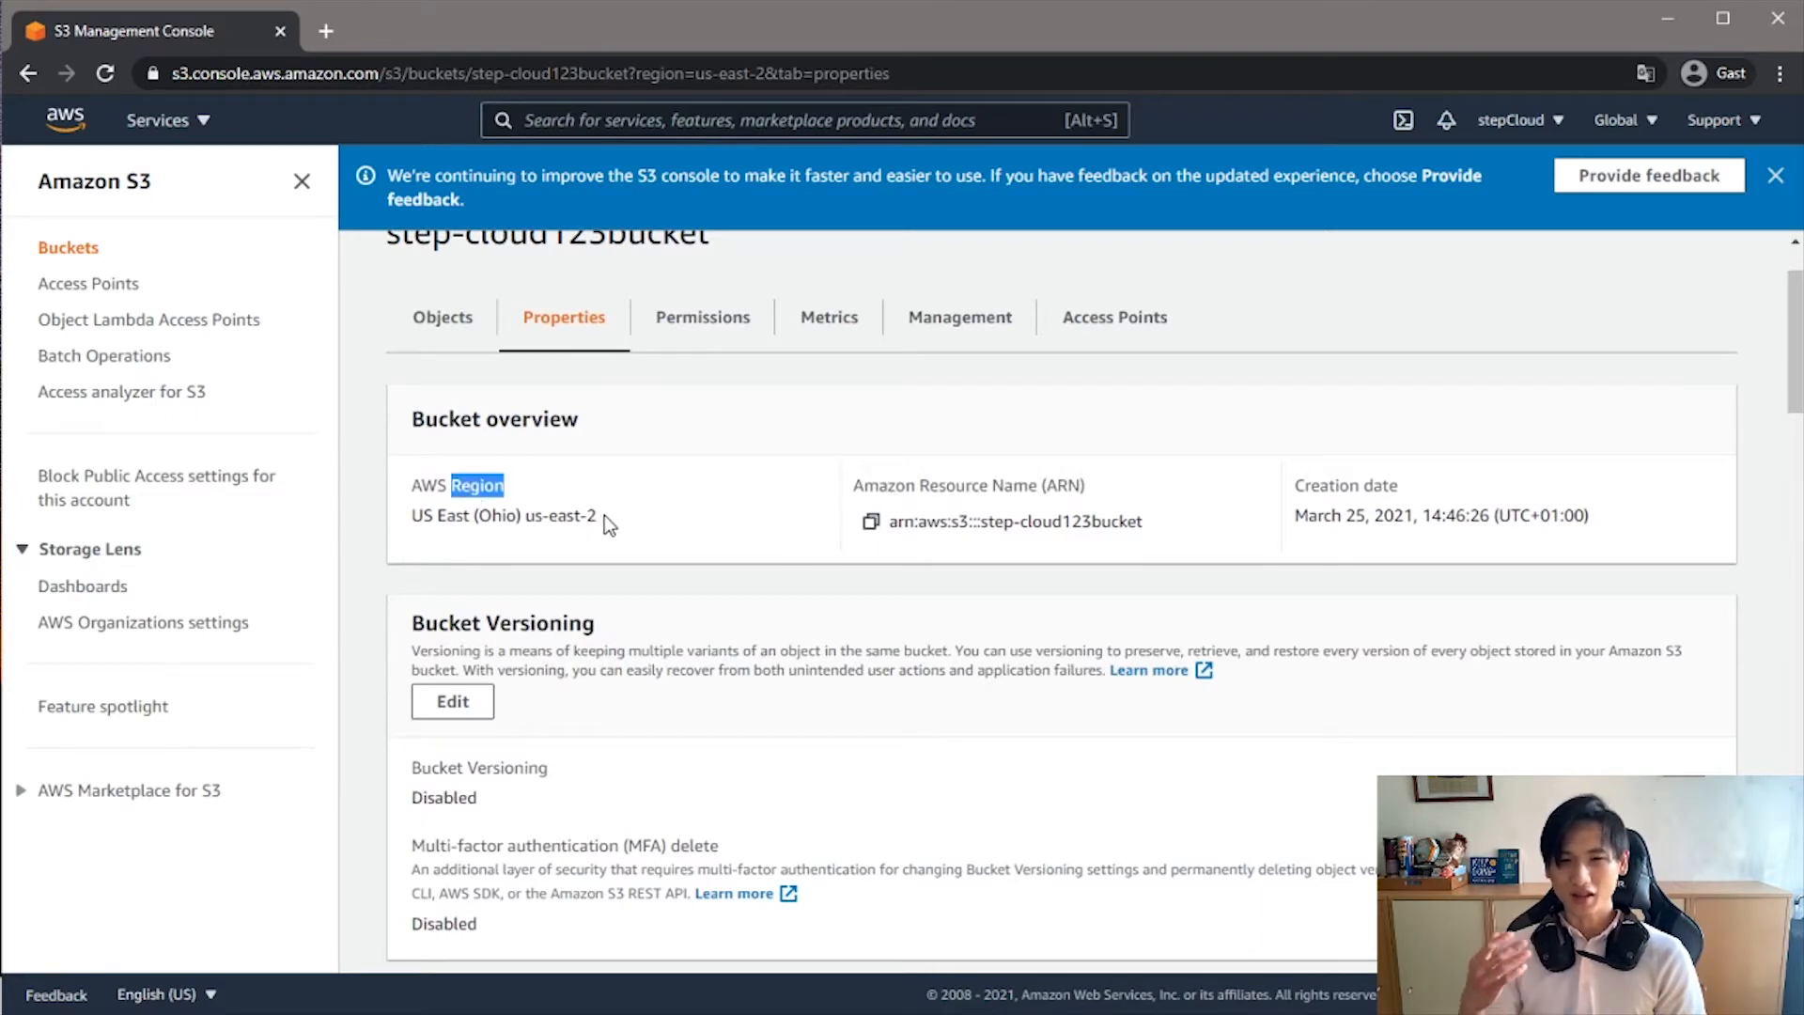
click(1319, 494)
drag(1320, 493, 1438, 490)
click(1498, 470)
drag(1795, 380, 1769, 936)
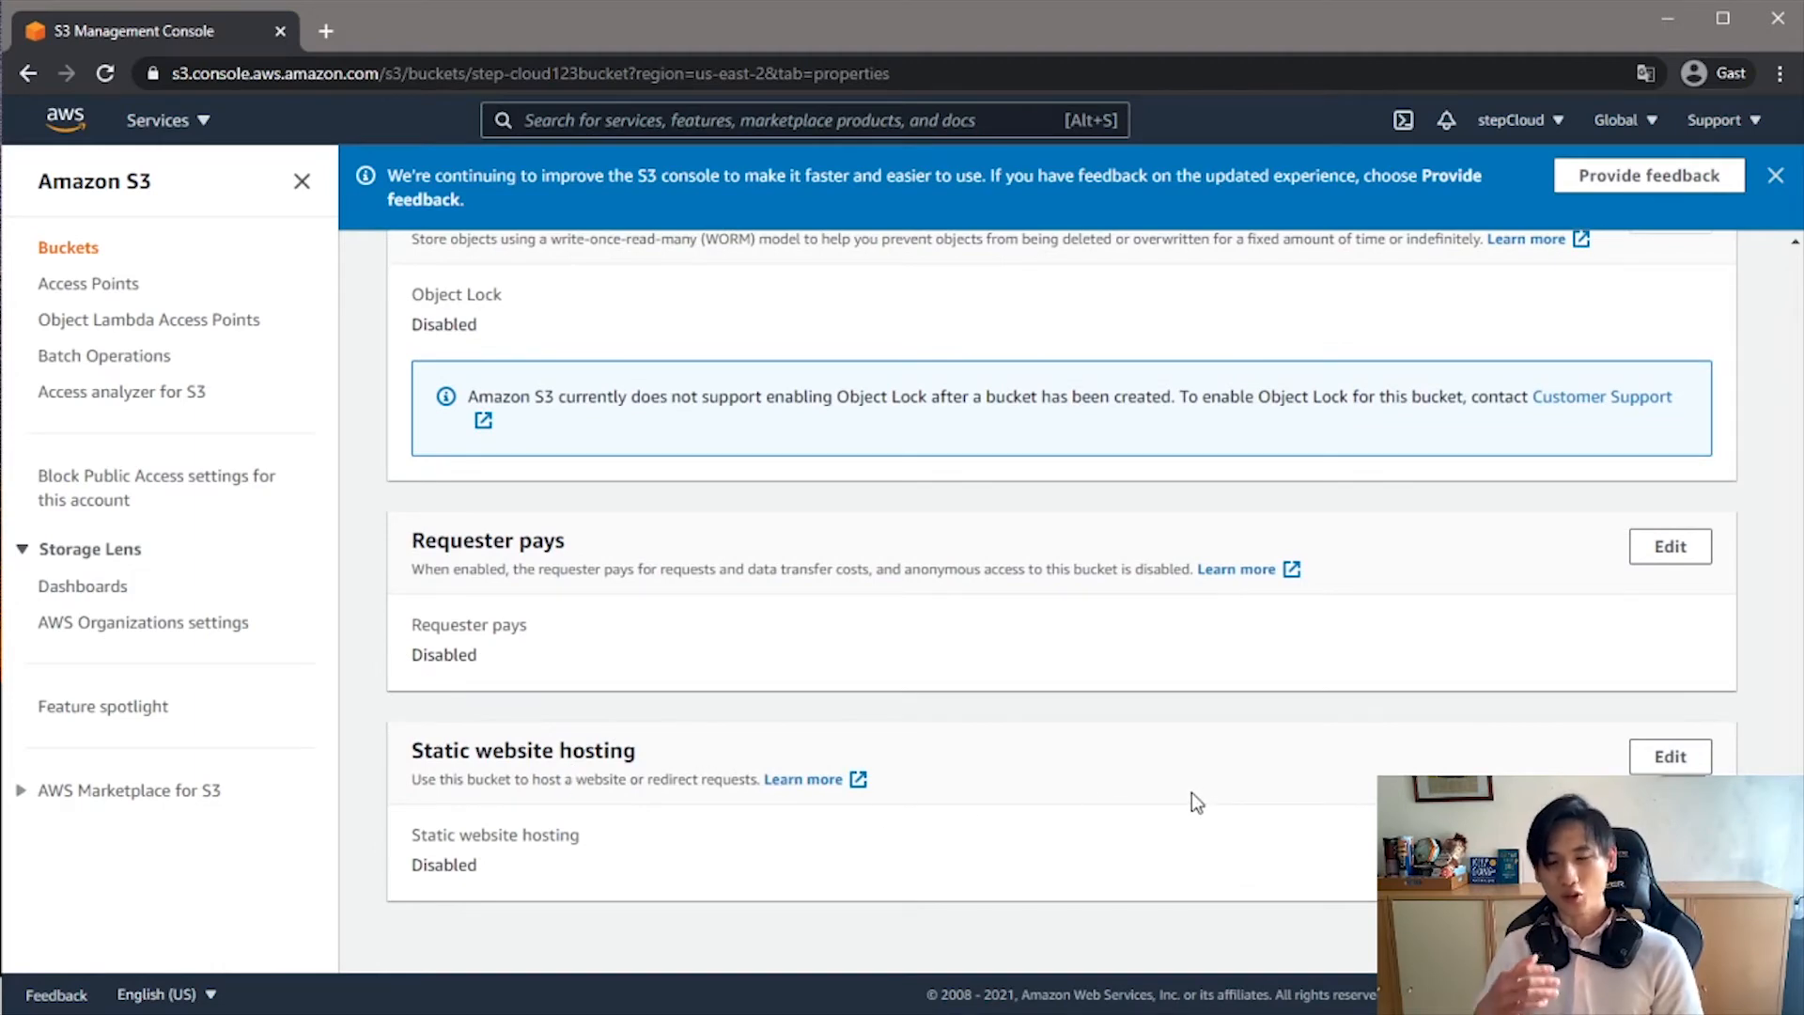
click(1671, 759)
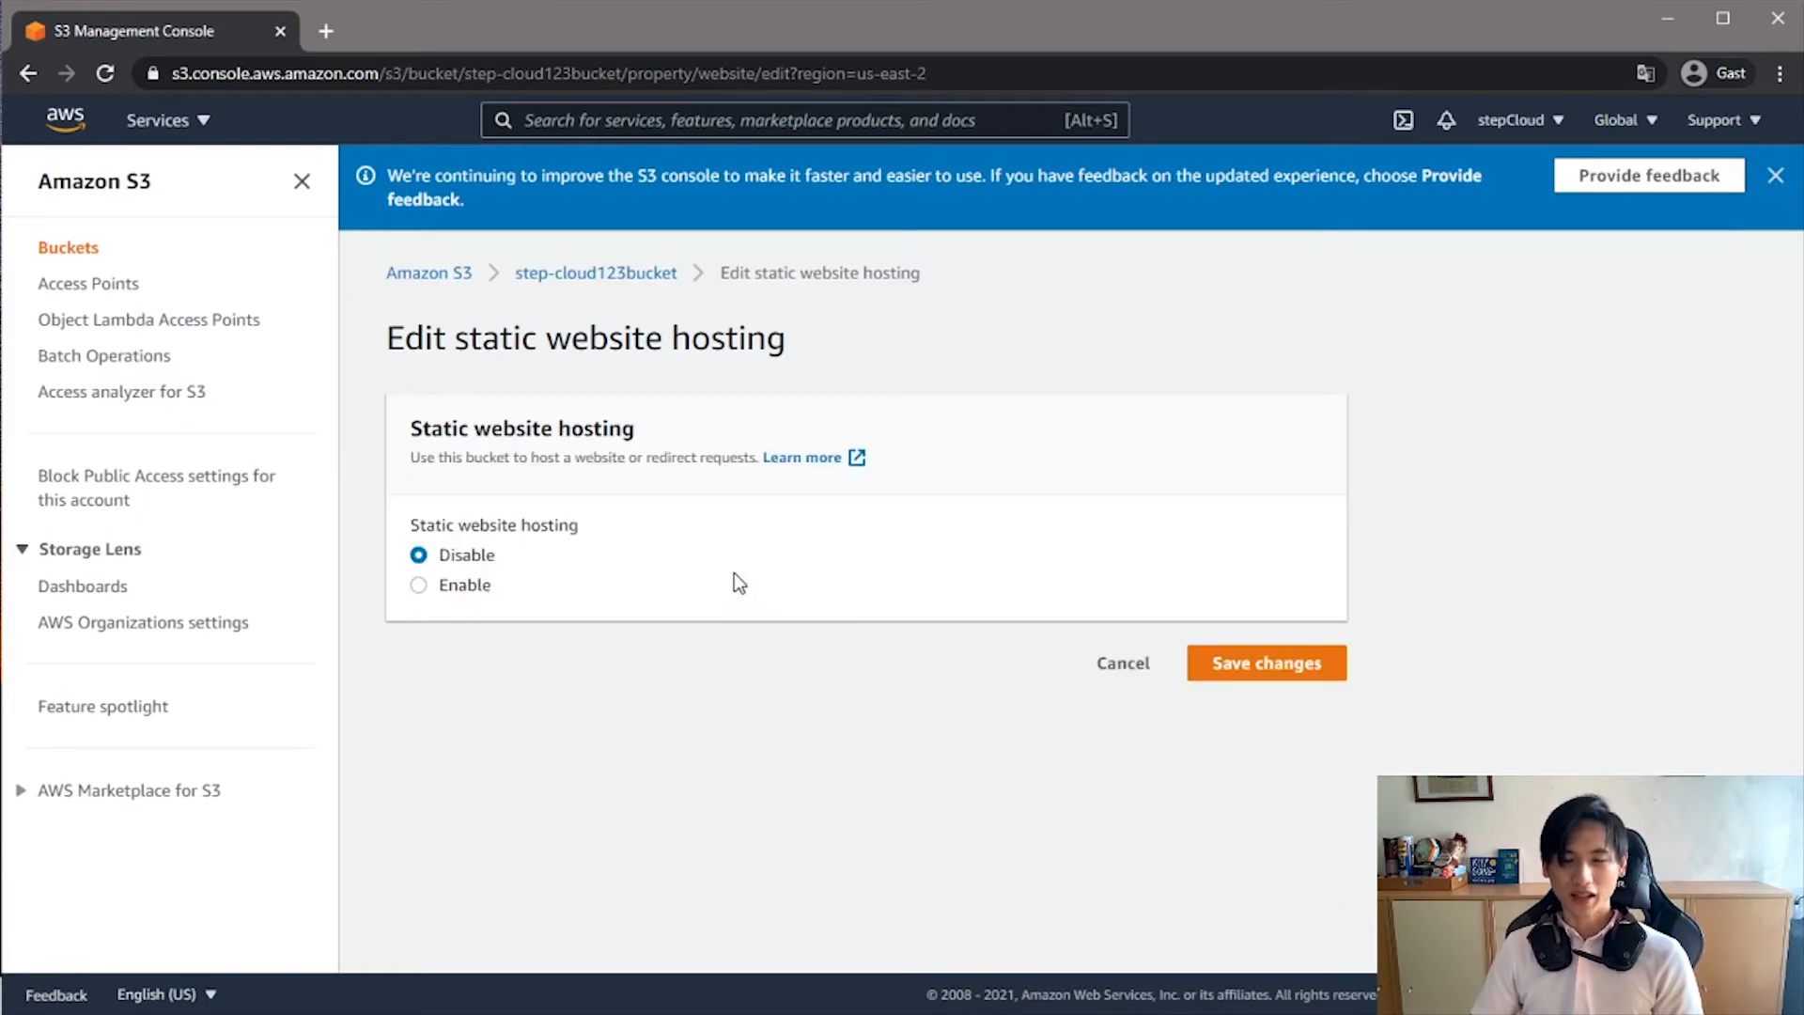
click(432, 591)
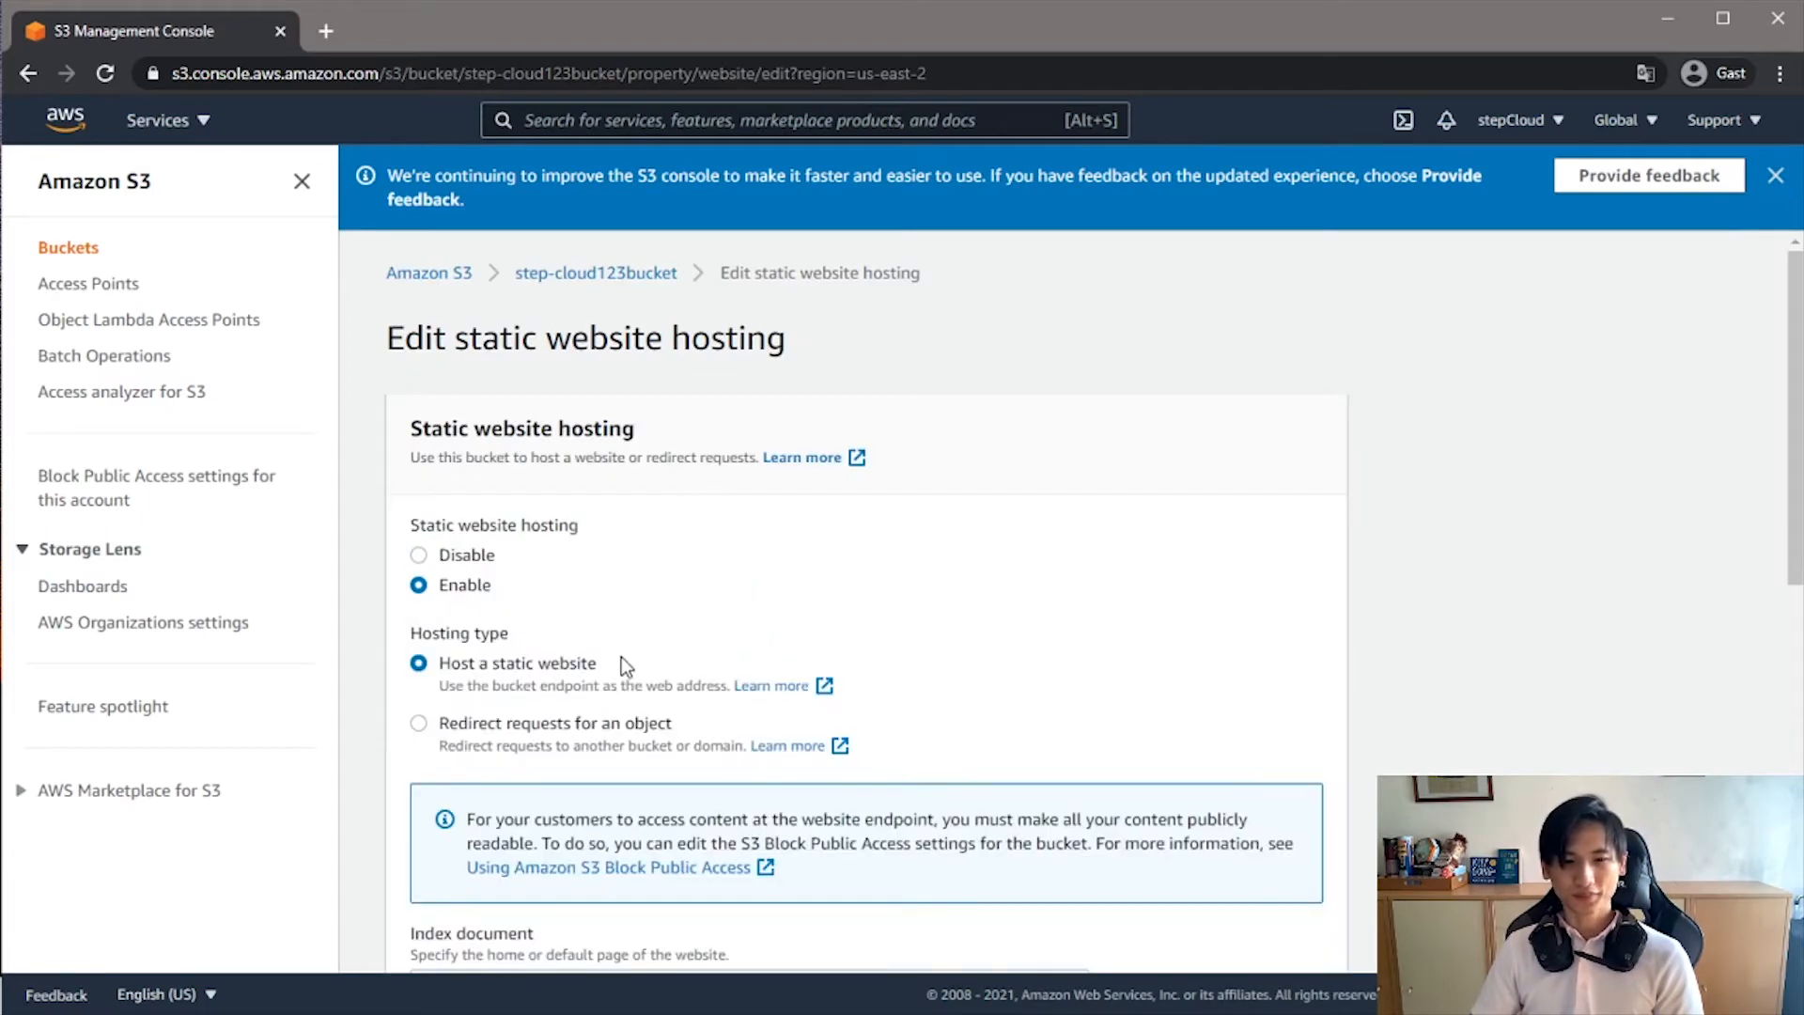
scroll(623, 657, down, 4)
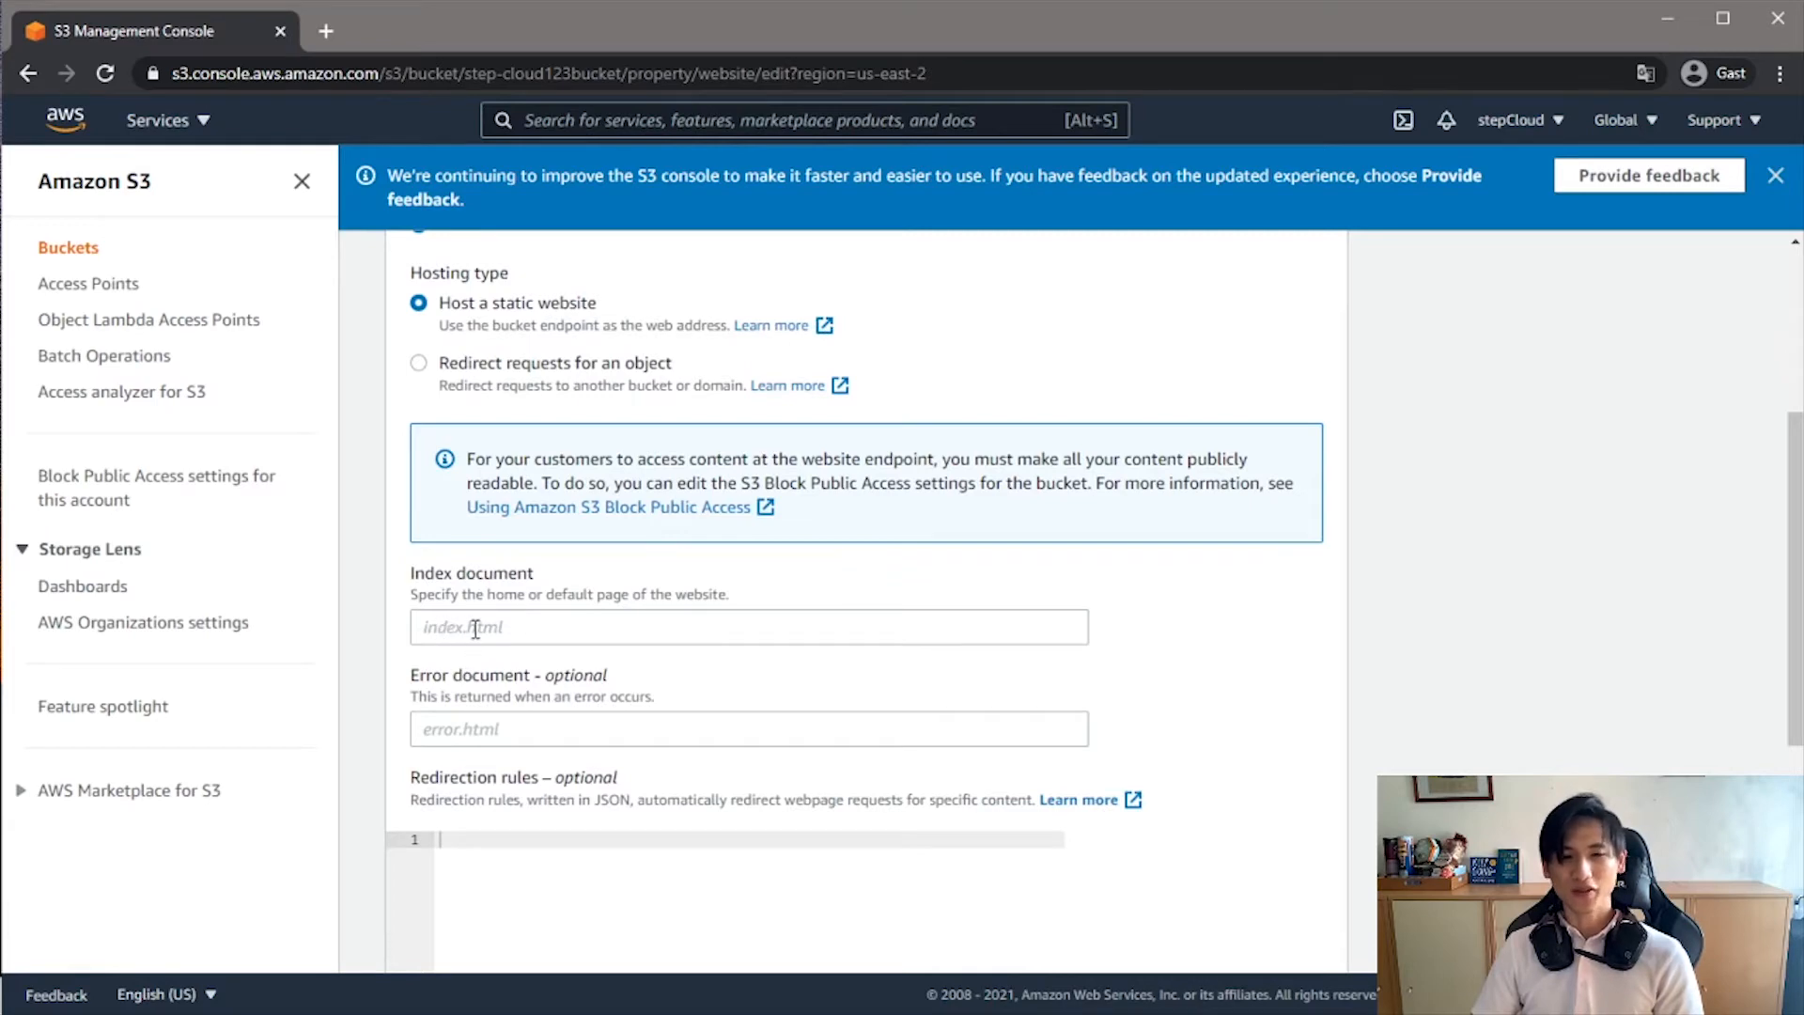
click(542, 630)
click(523, 741)
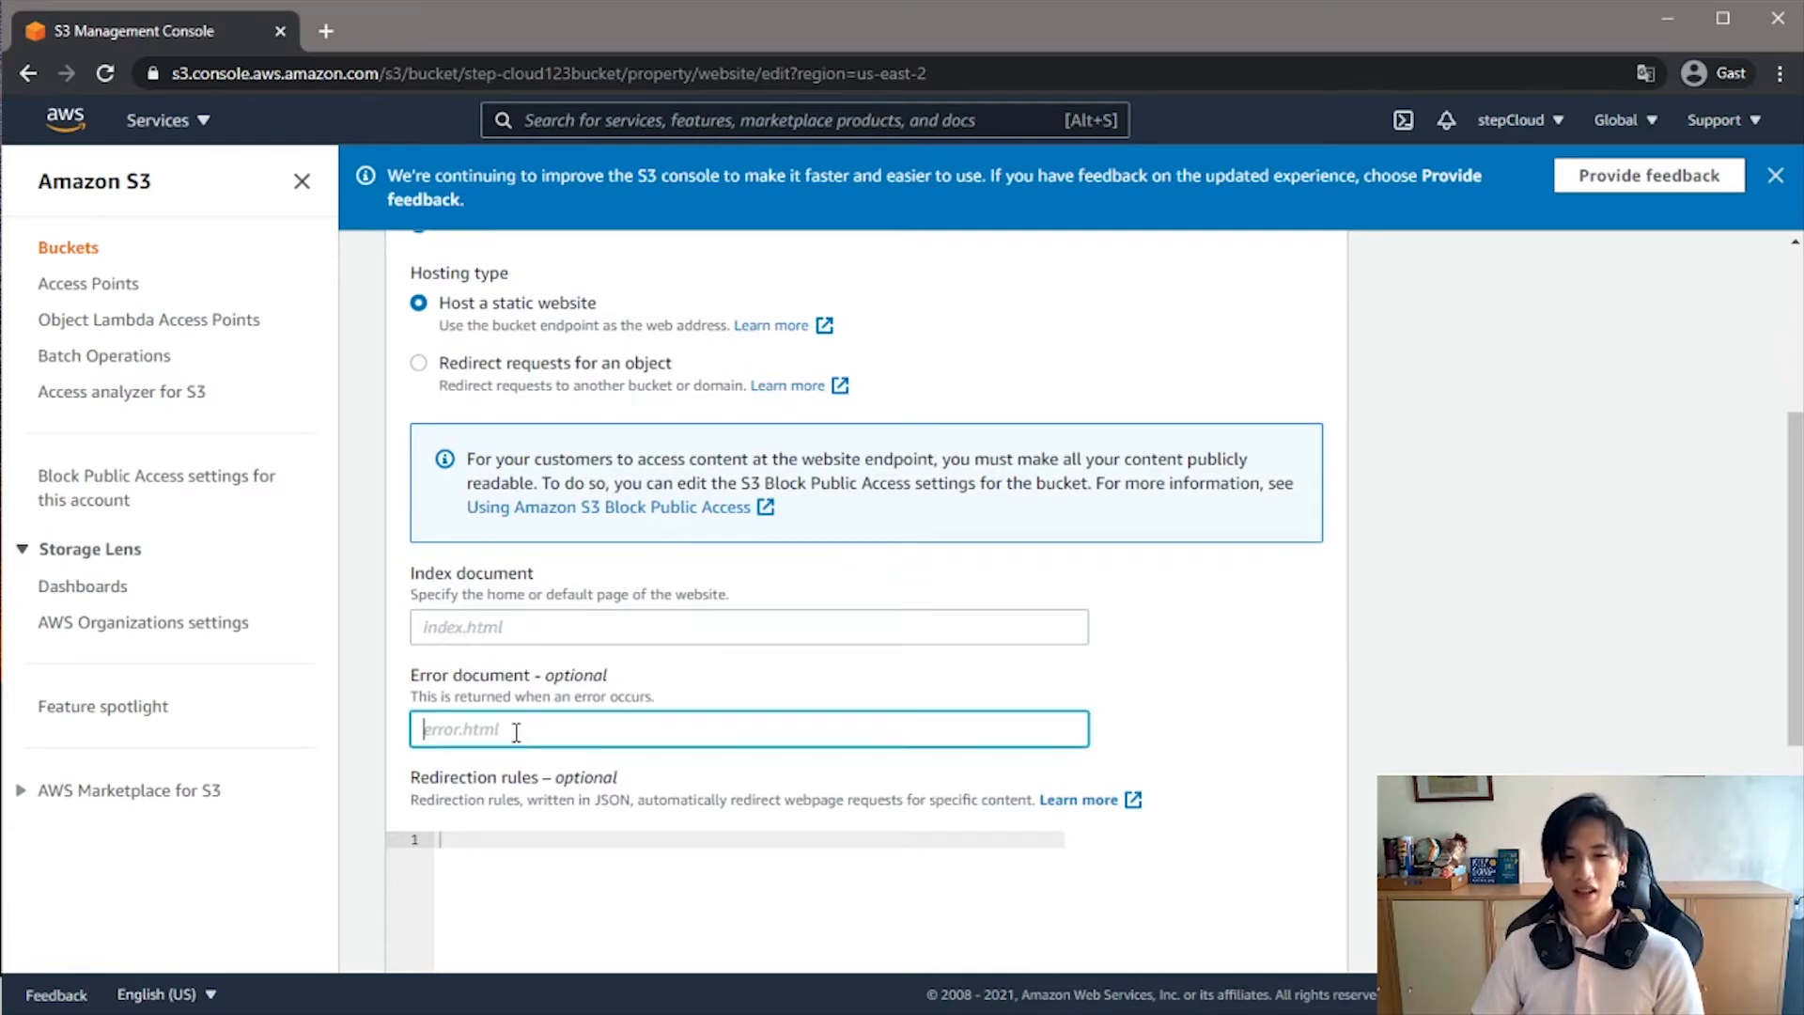
click(508, 624)
click(509, 731)
click(500, 623)
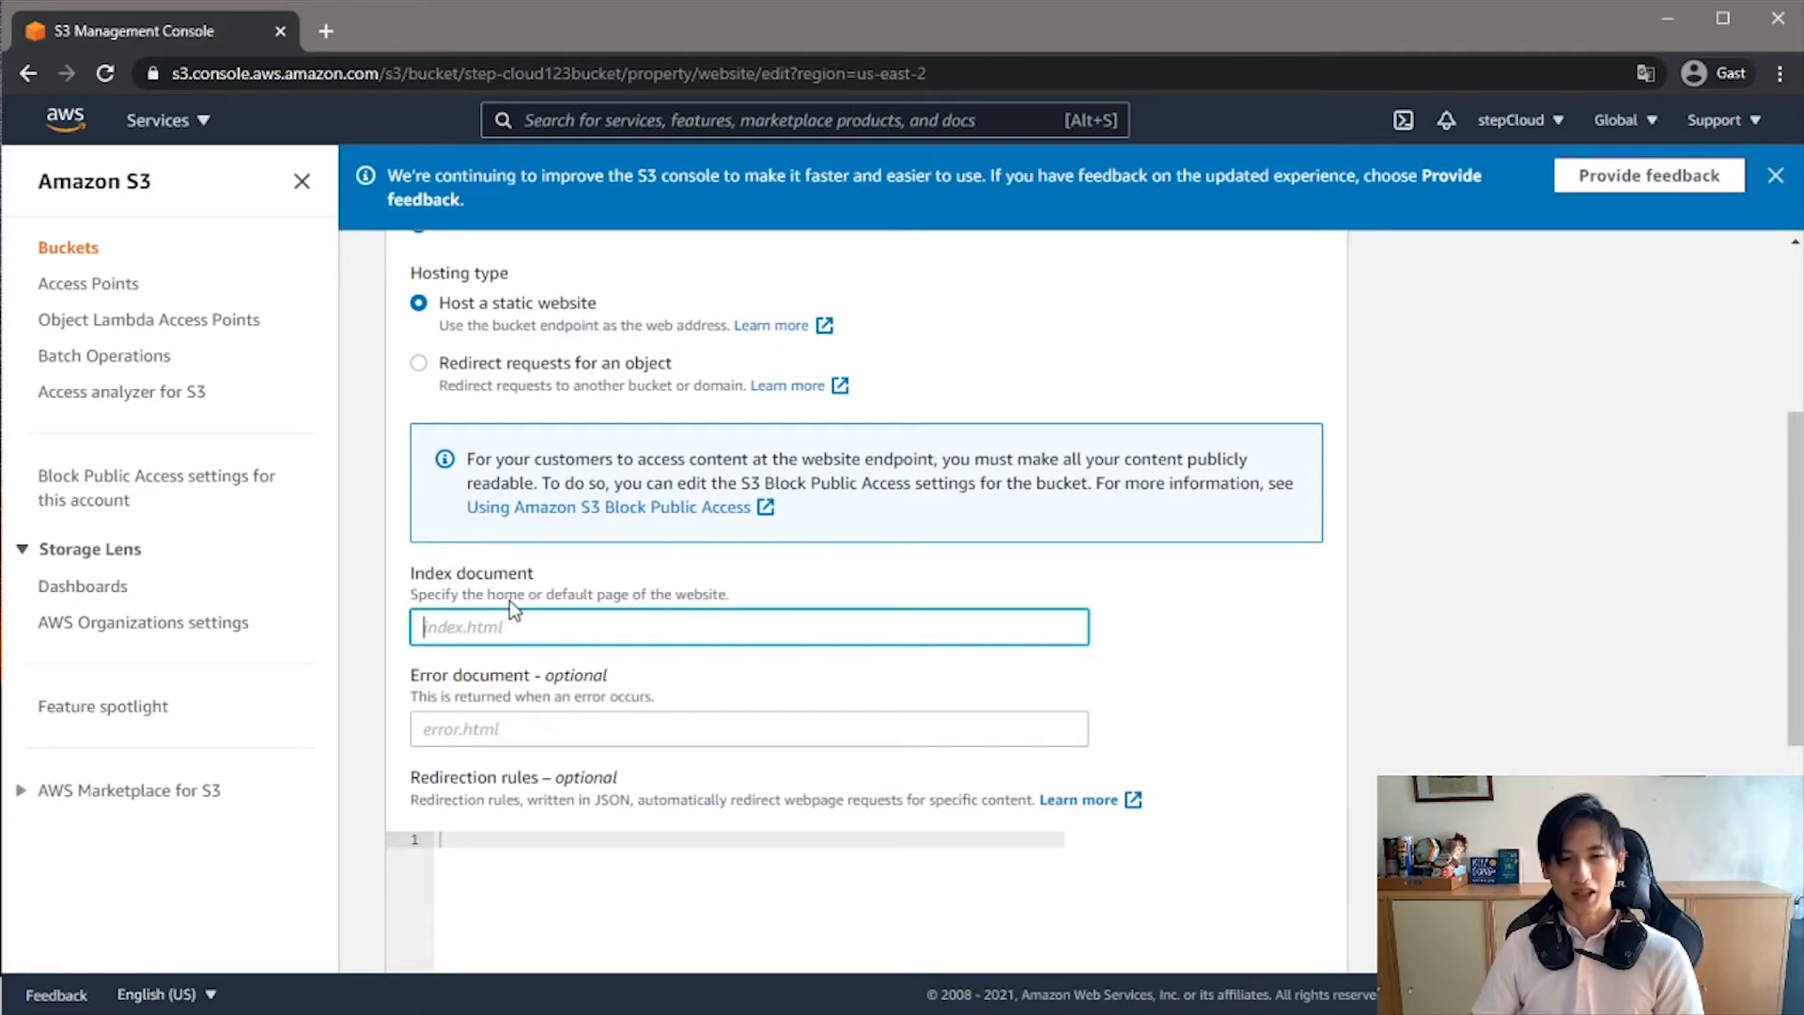
click(603, 739)
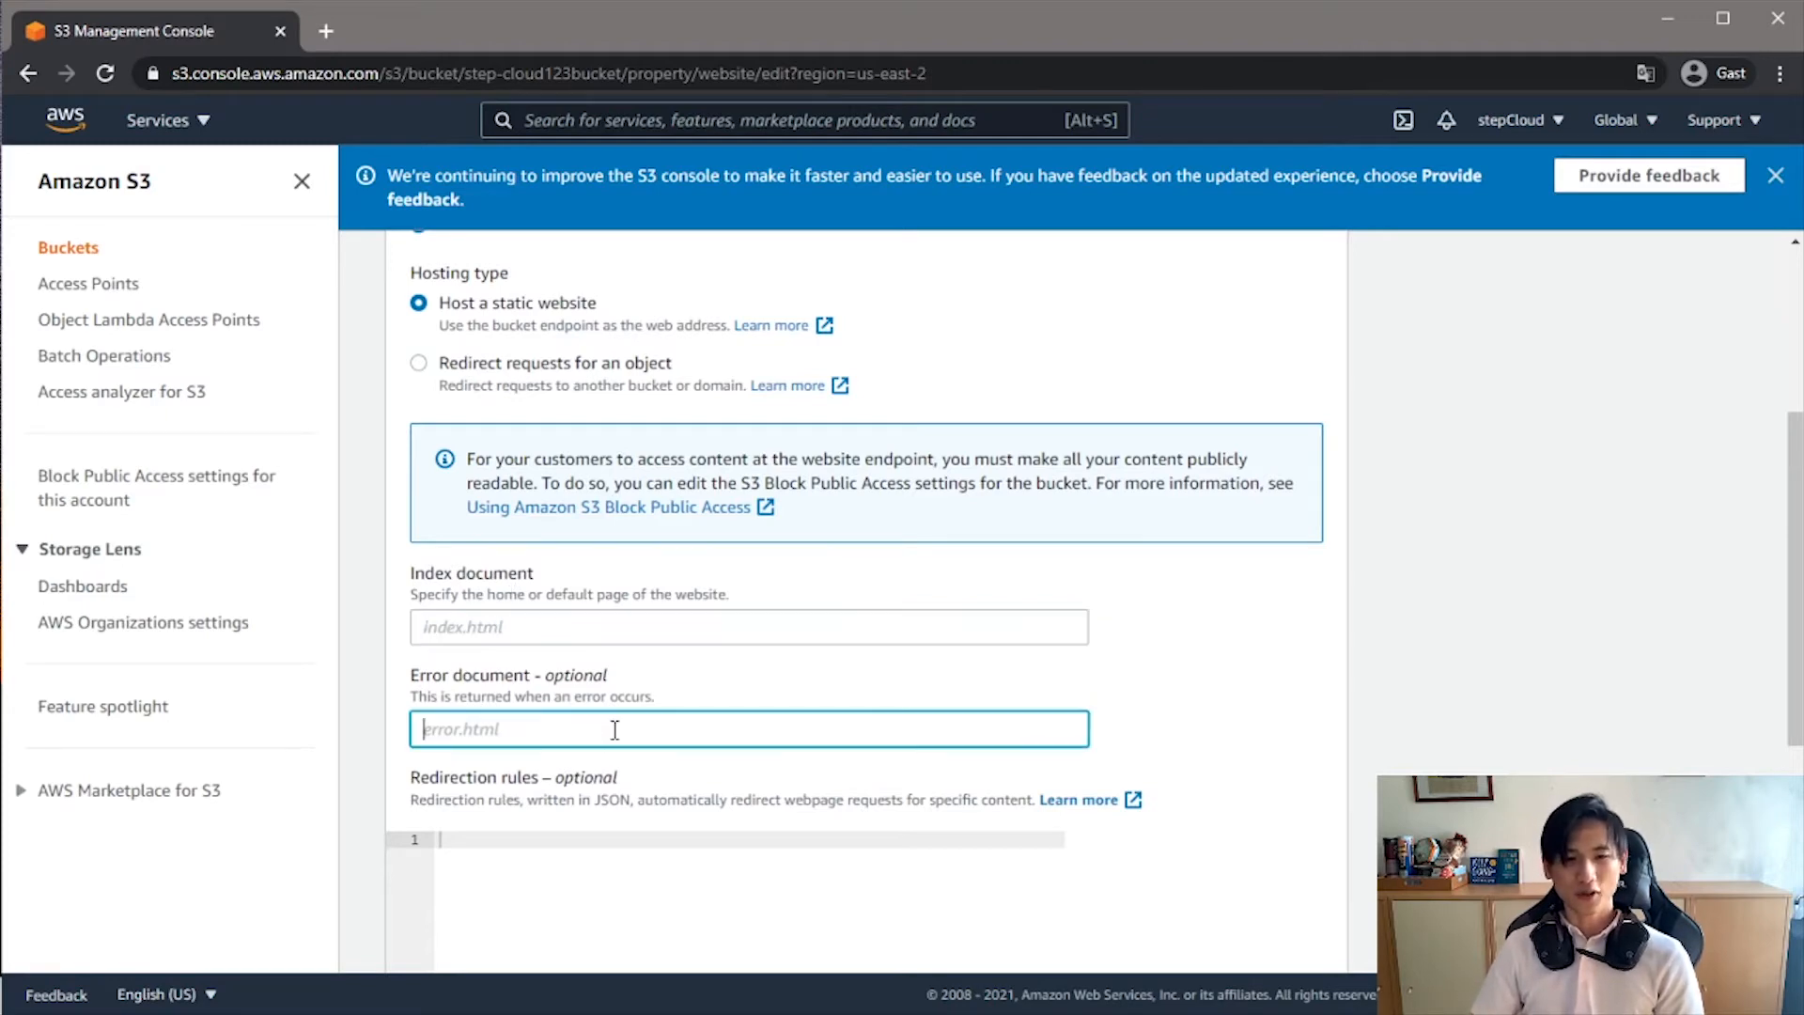
scroll(1334, 696, up, 1)
scroll(1333, 697, up, 3)
scroll(1334, 705, down, 6)
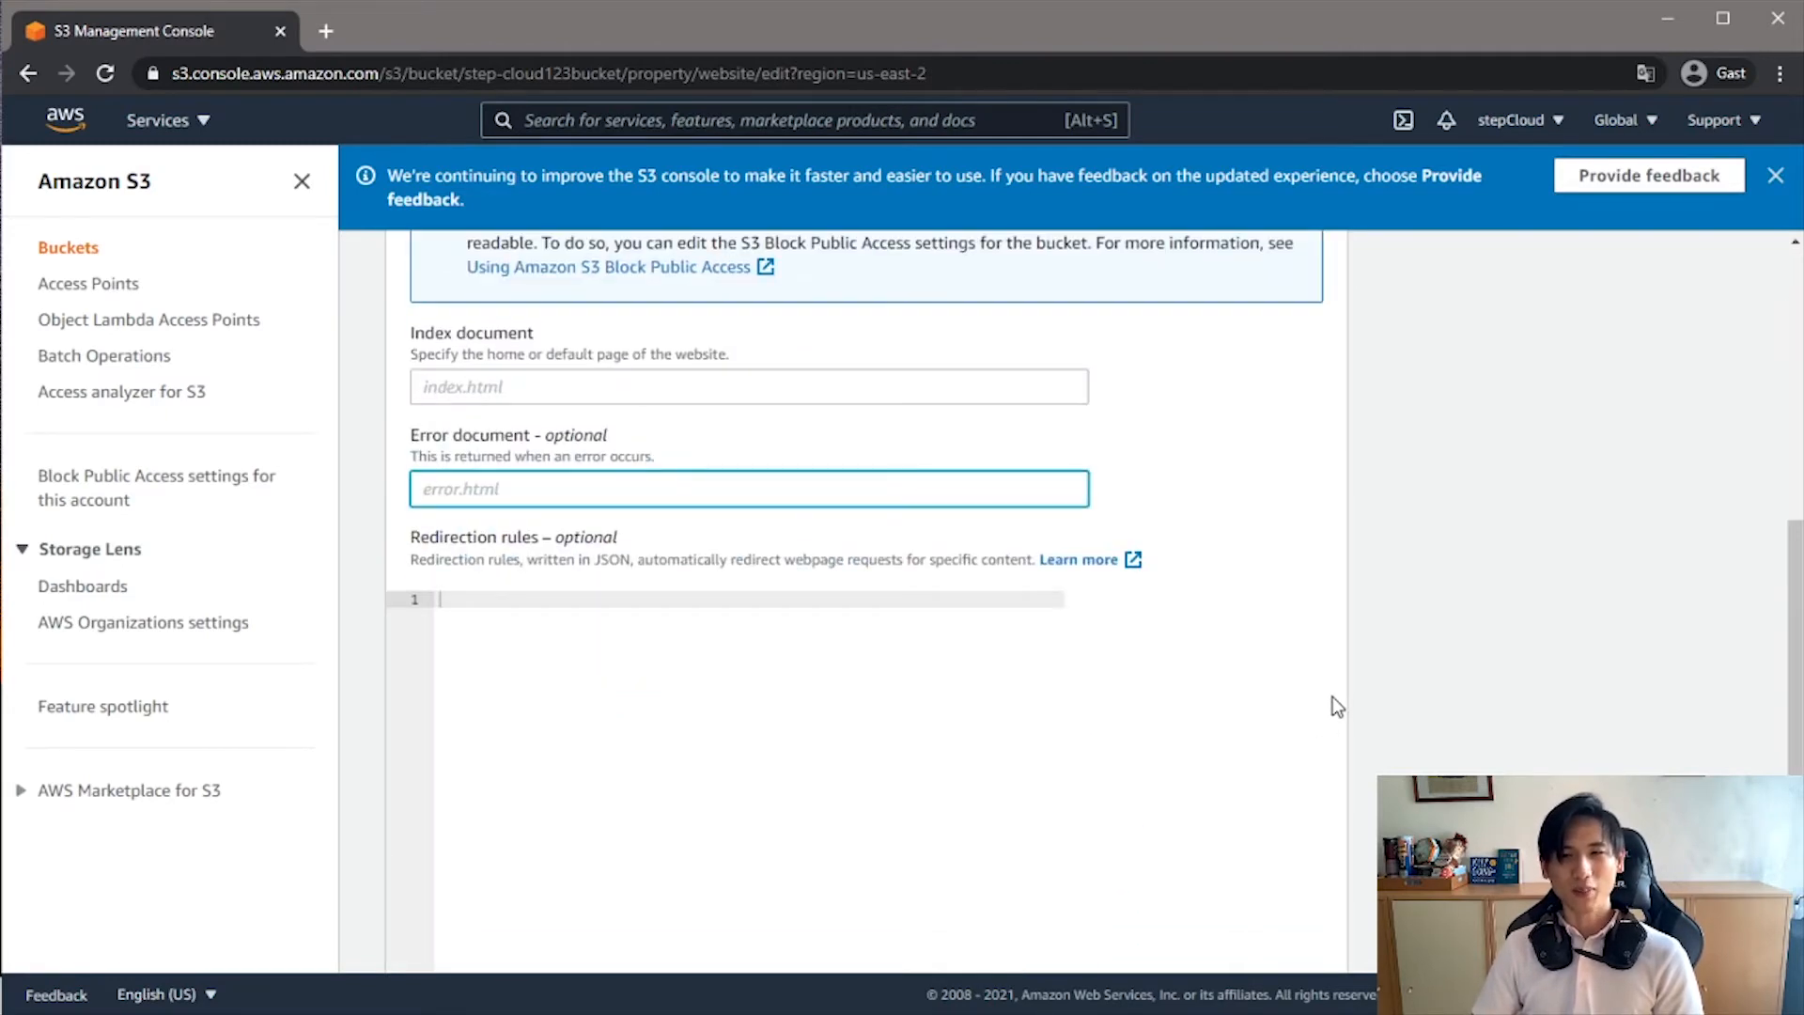
click(302, 180)
scroll(851, 573, up, 6)
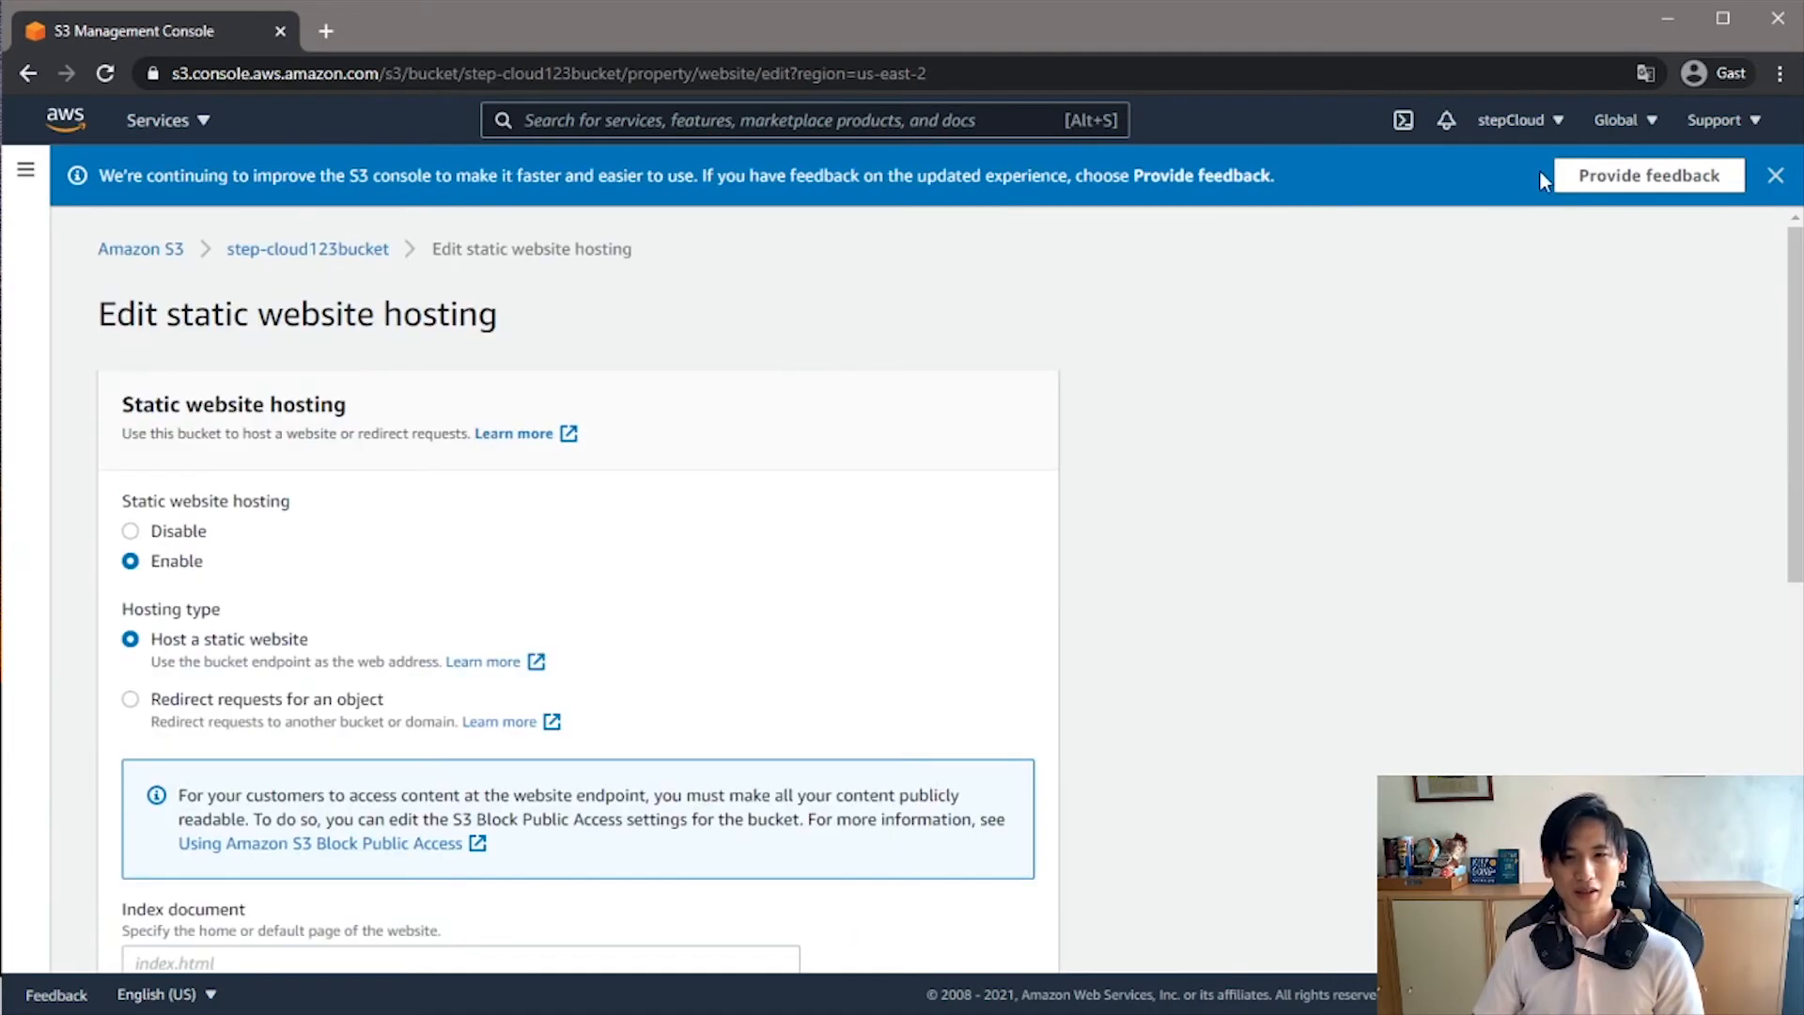
- Dismiss the feedback banner, return to the object list of step-cloud123bucket and upload index.html from the desktop
click(1775, 175)
click(315, 191)
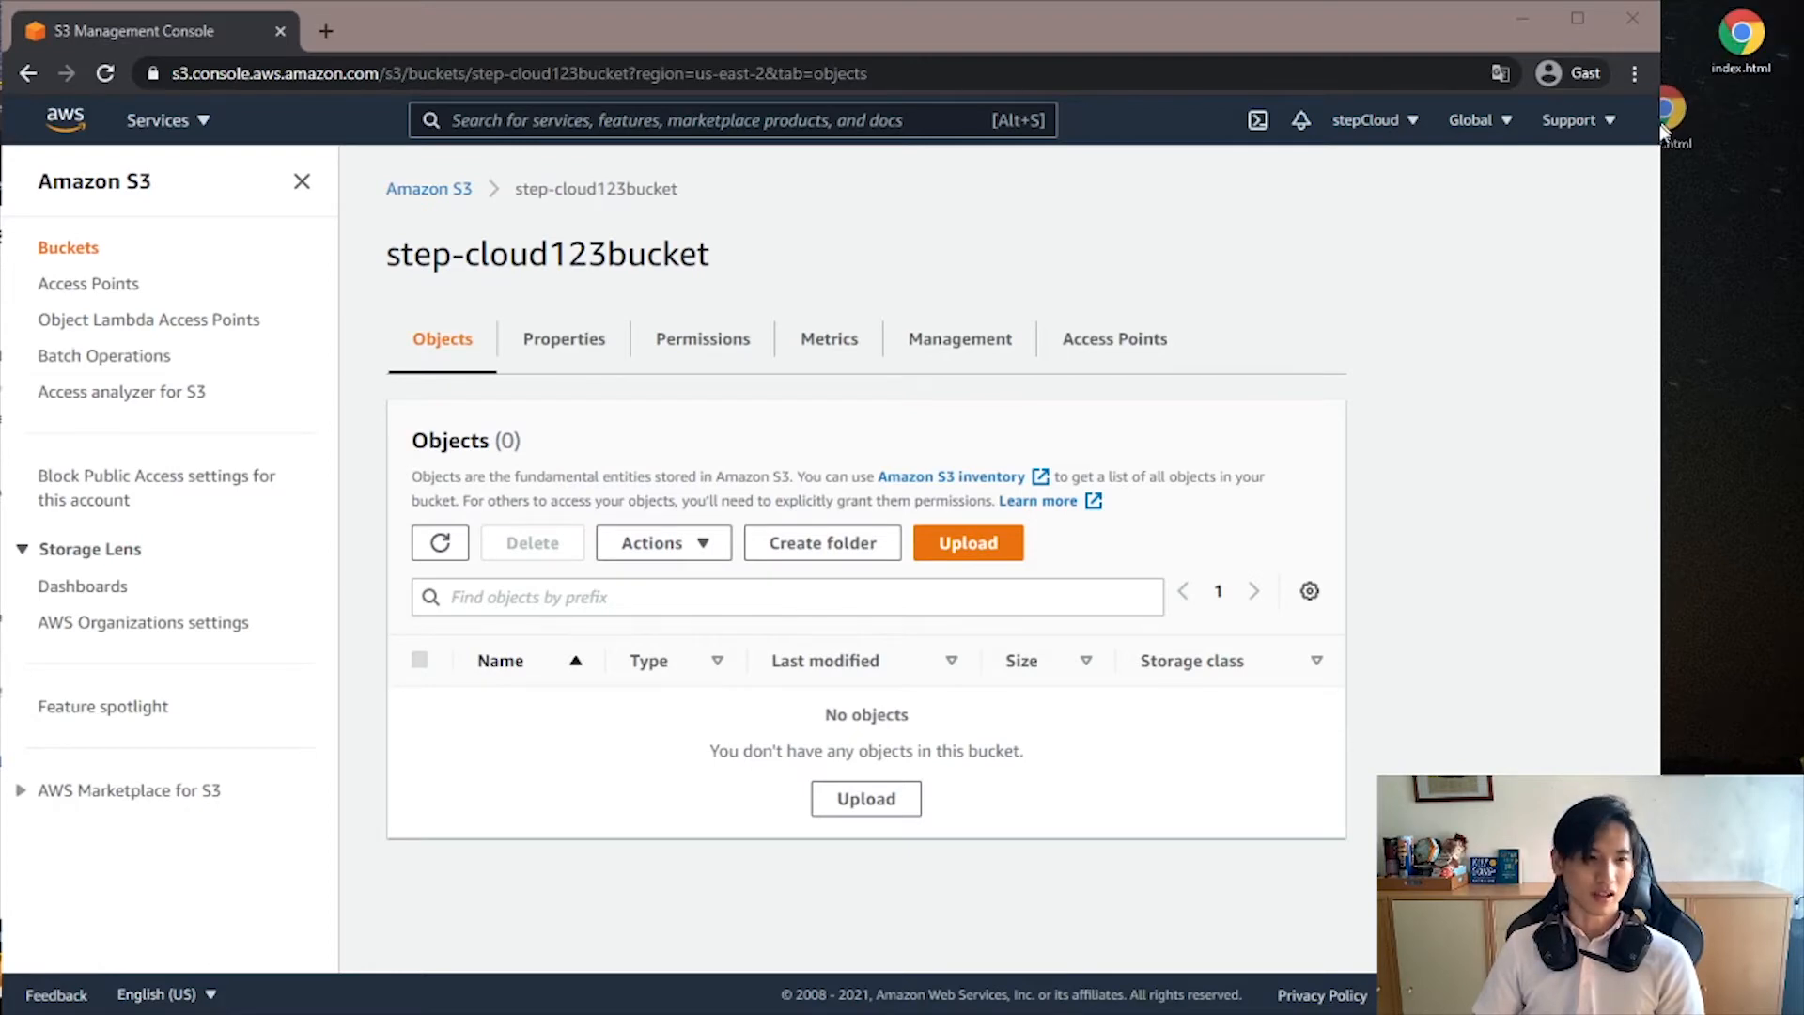
drag(1742, 39, 687, 619)
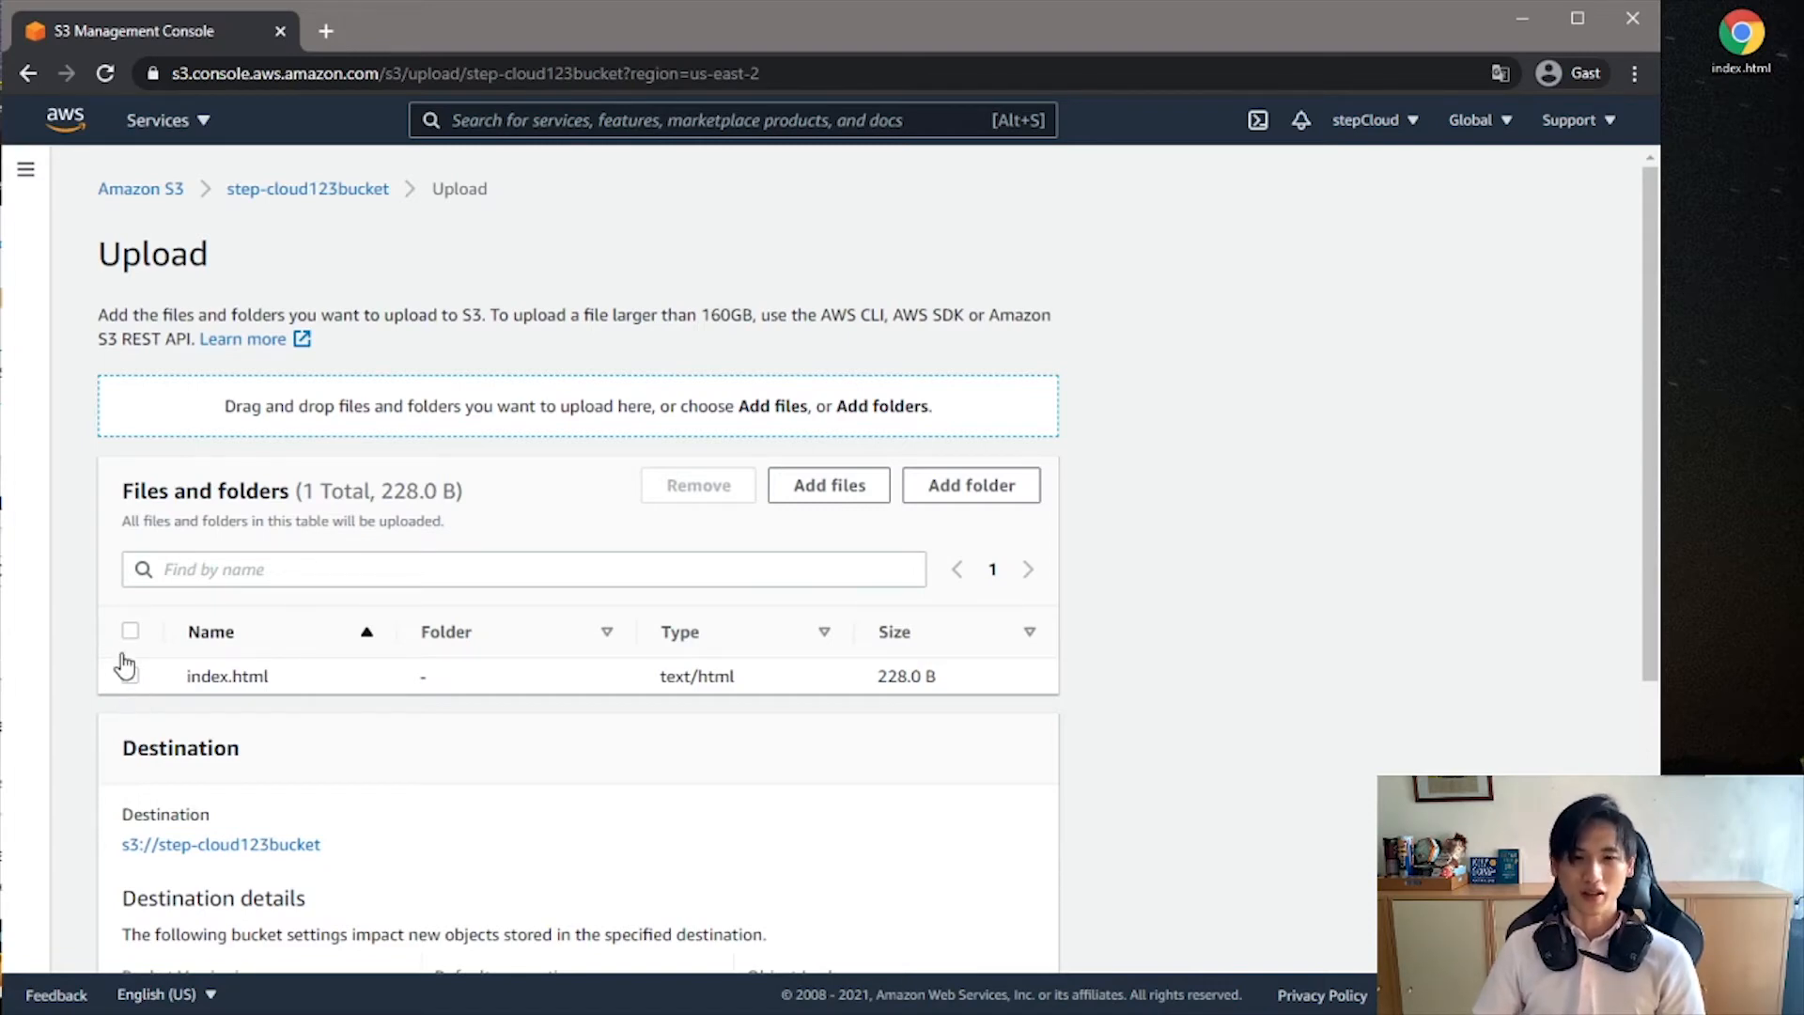
click(831, 487)
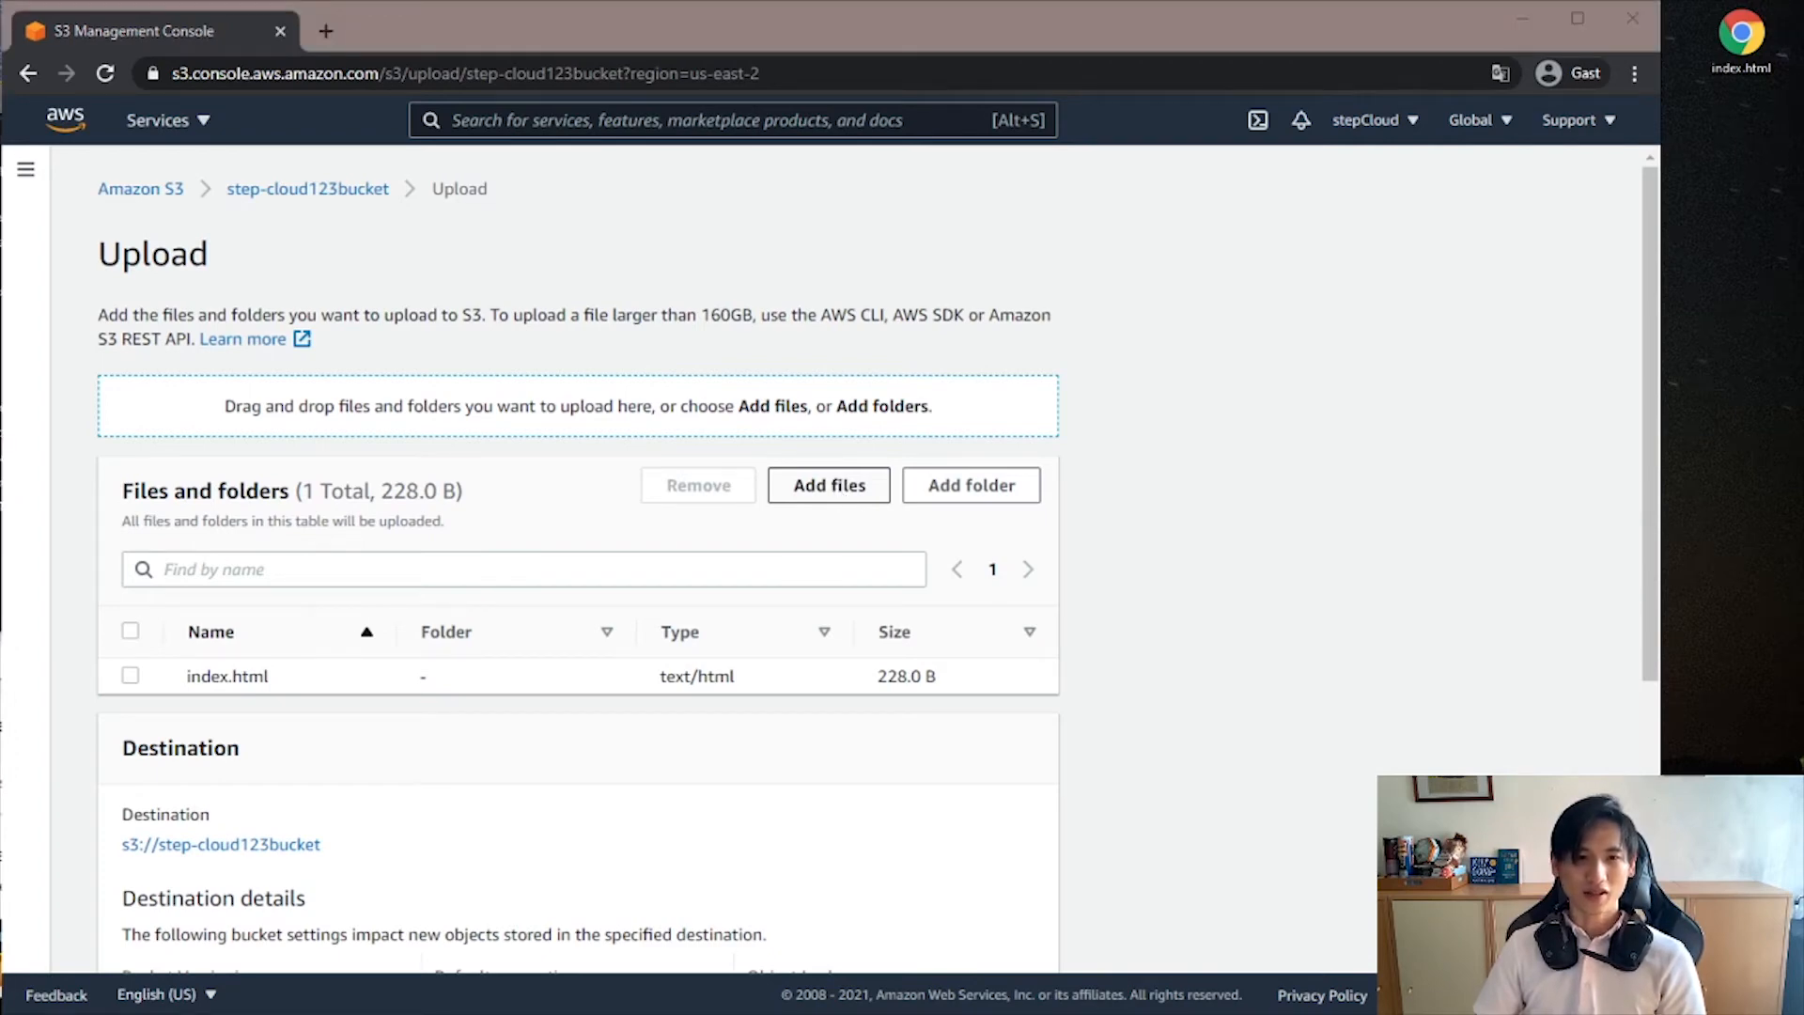
click(1047, 608)
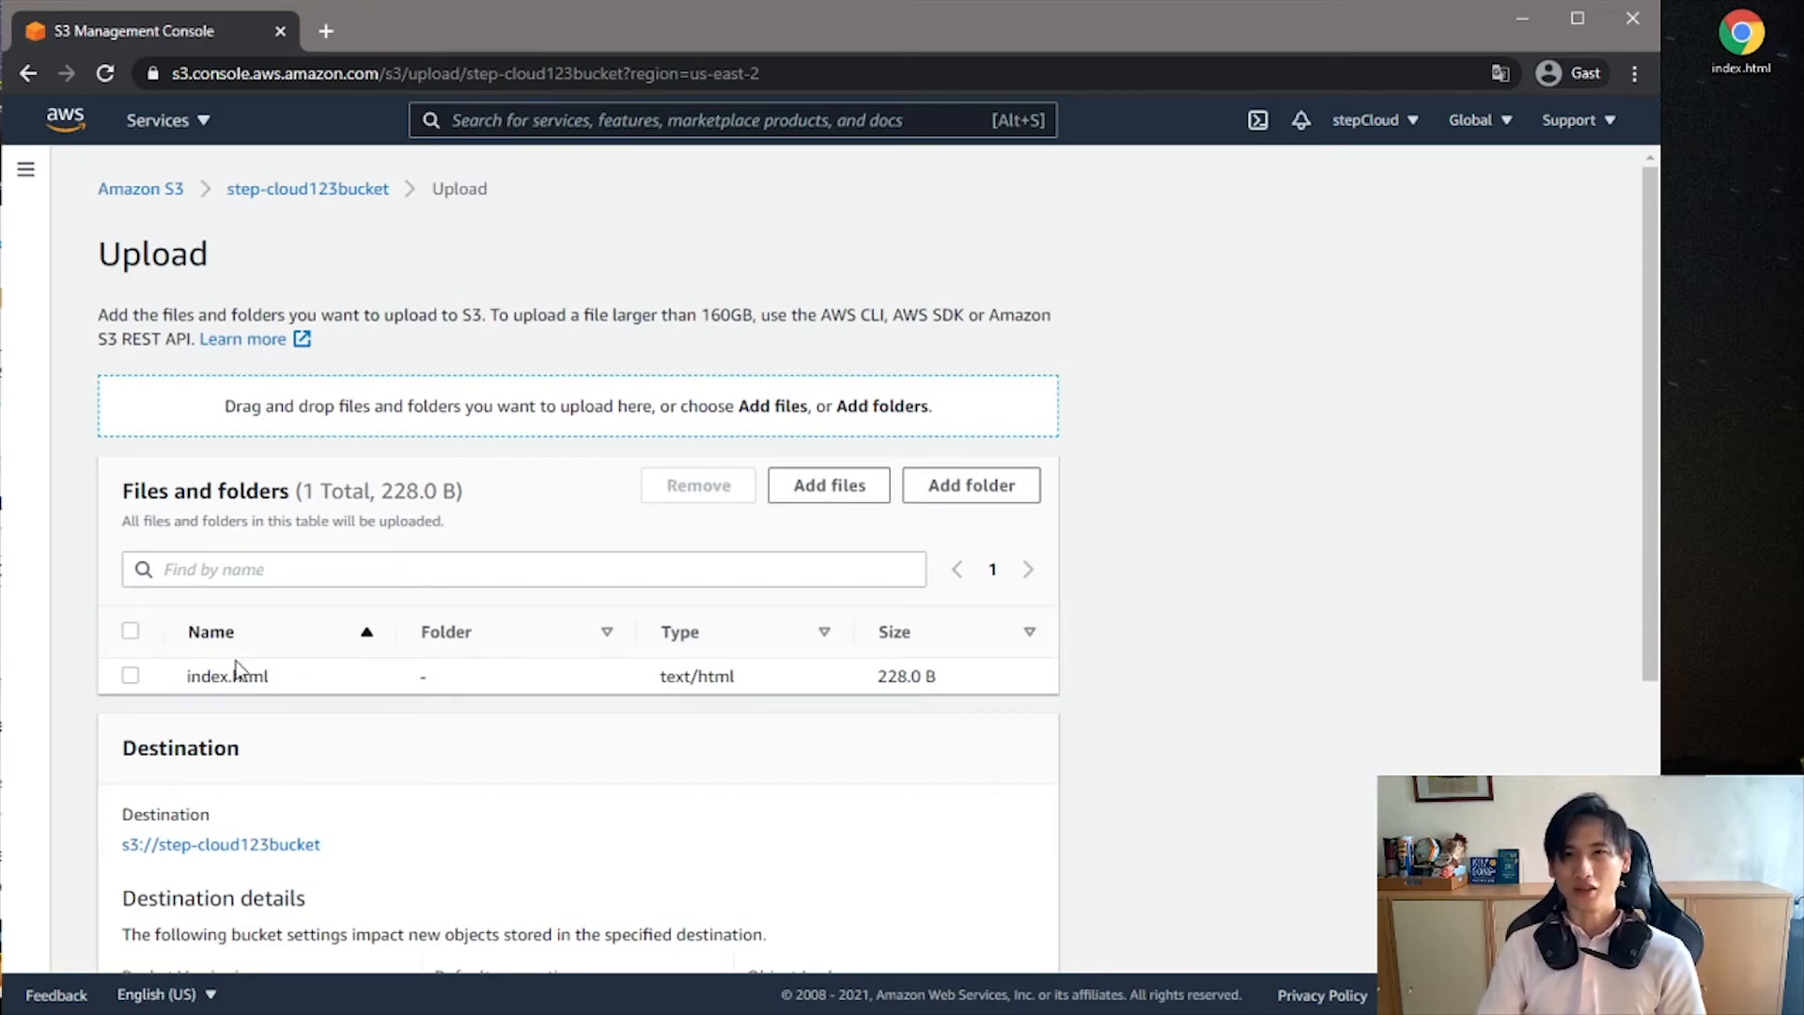
scroll(673, 564, down, 5)
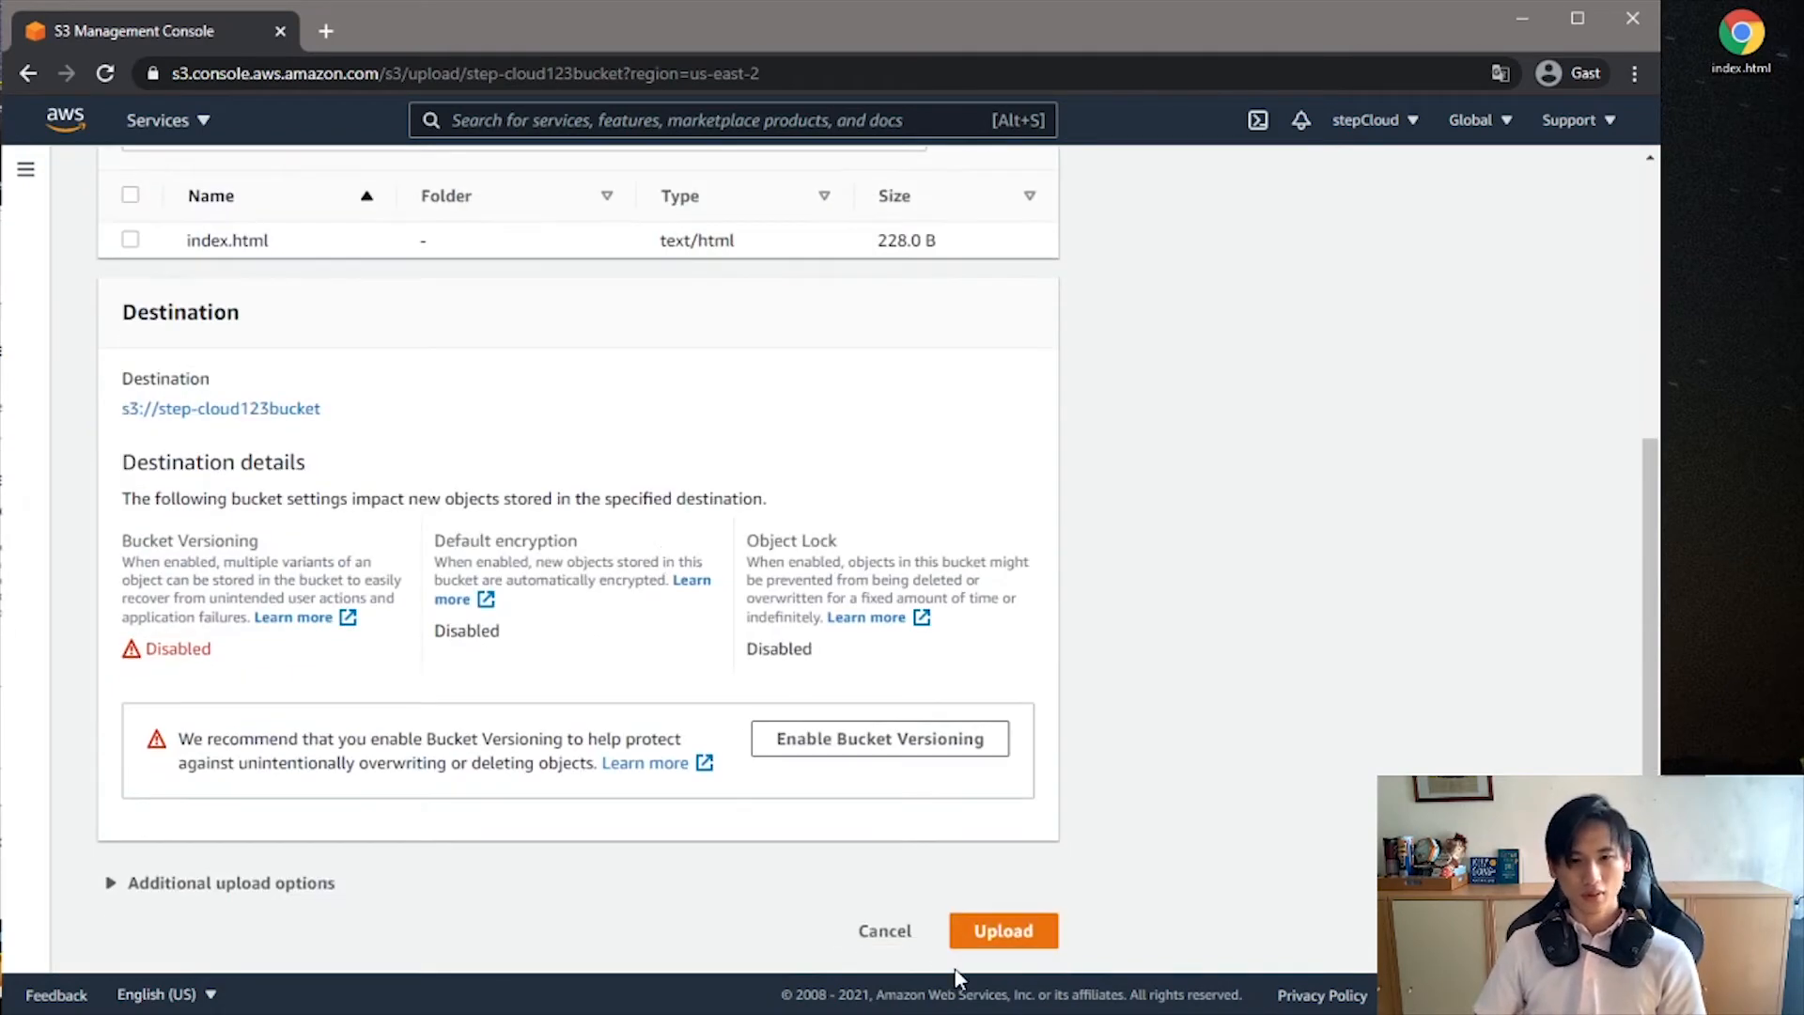
click(1028, 935)
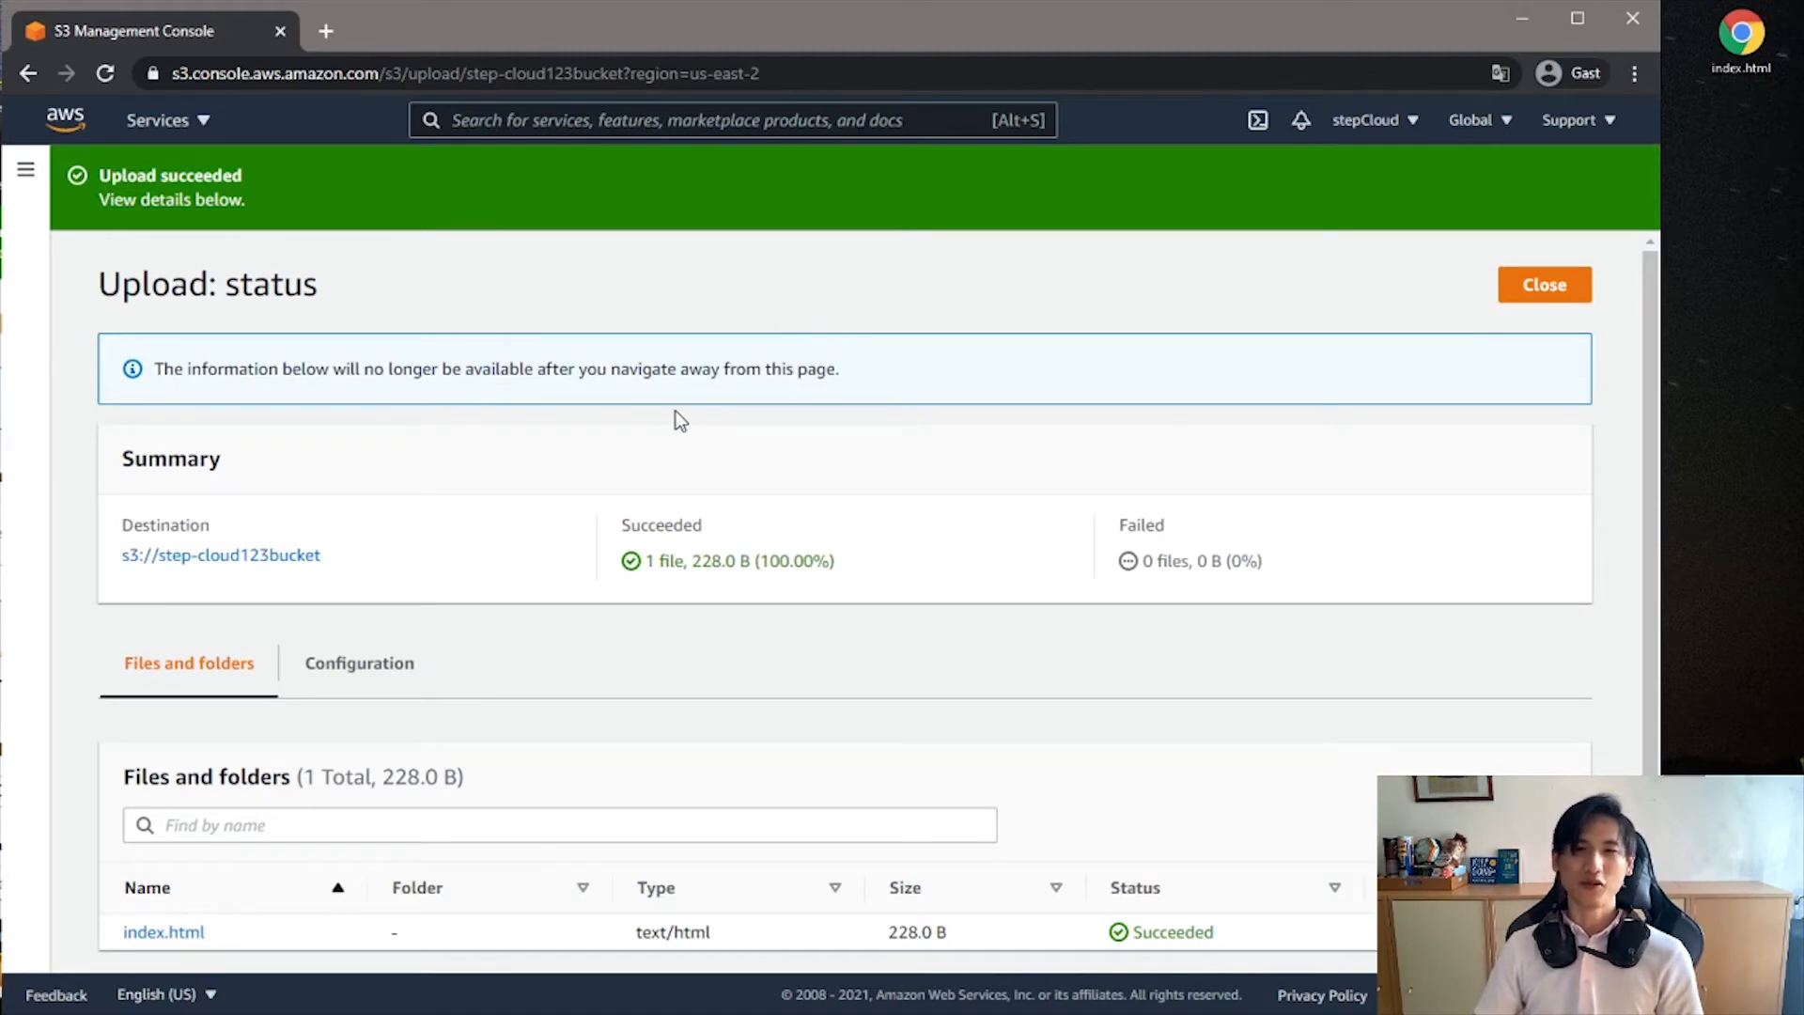
- Review the upload status and reopen step-cloud123bucket from the bucket list to check its objects
scroll(410, 498, down, 1)
scroll(227, 464, up, 1)
click(25, 169)
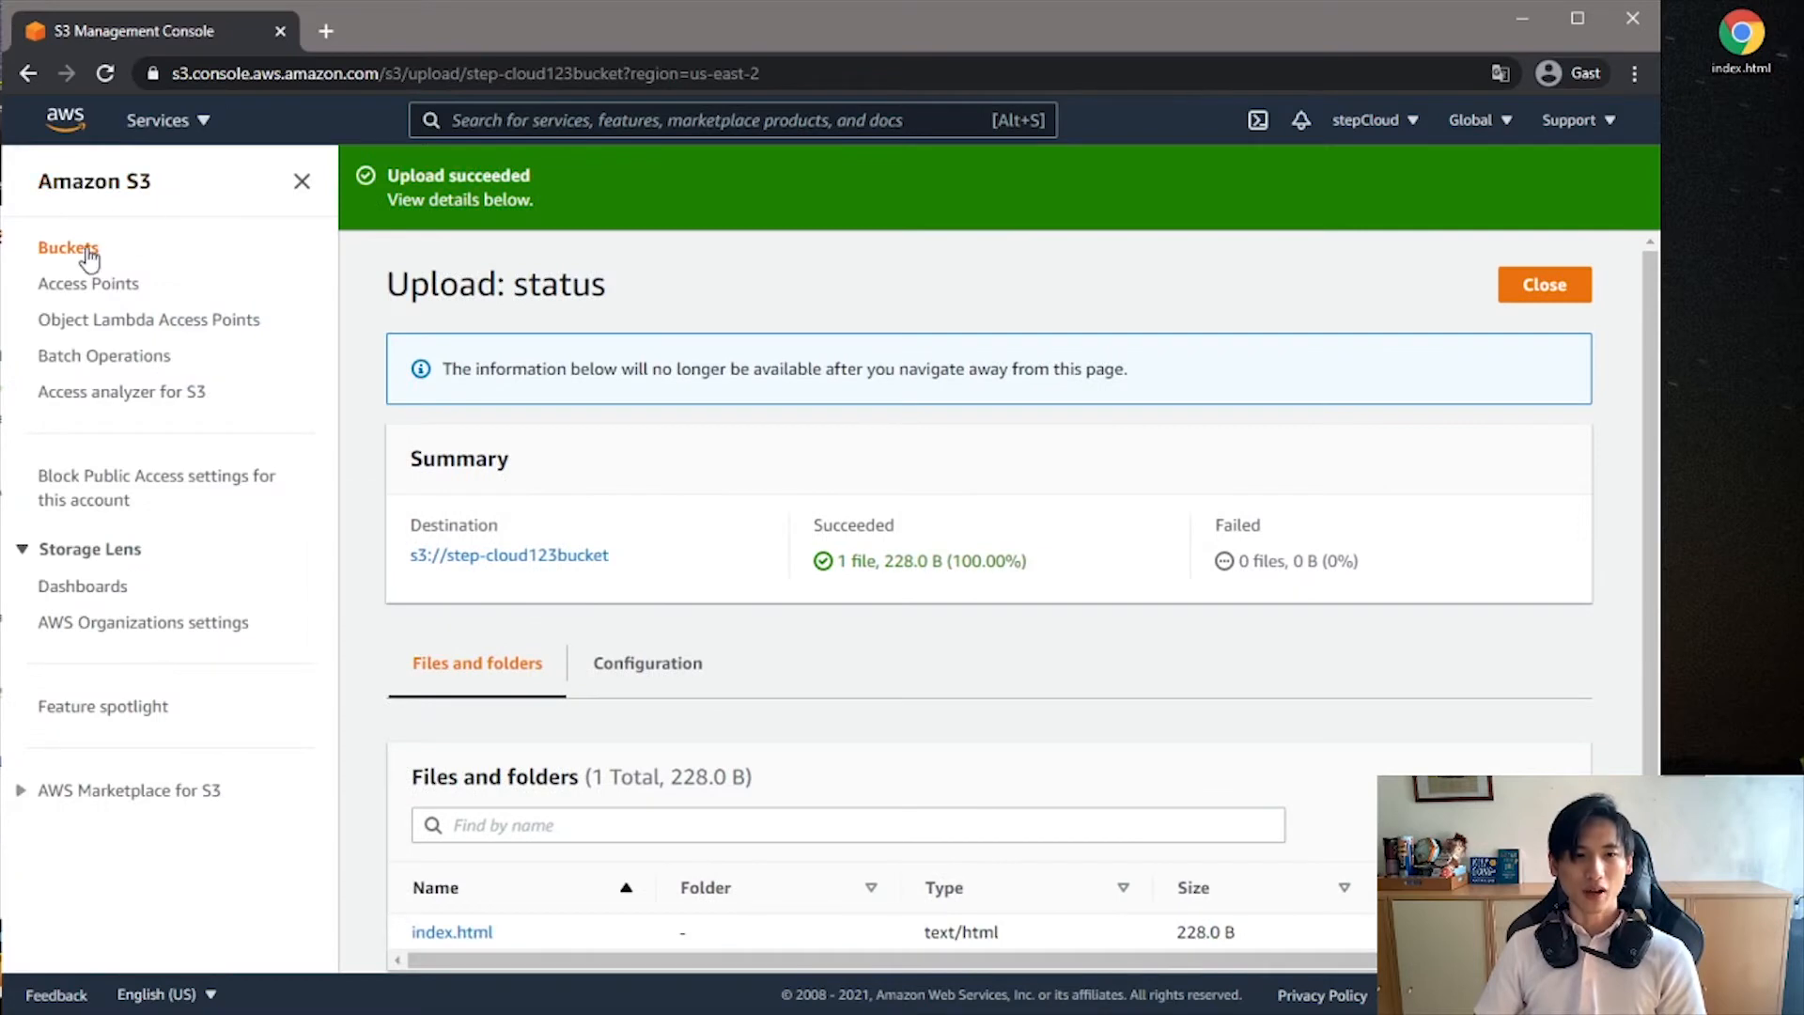
click(45, 249)
click(611, 460)
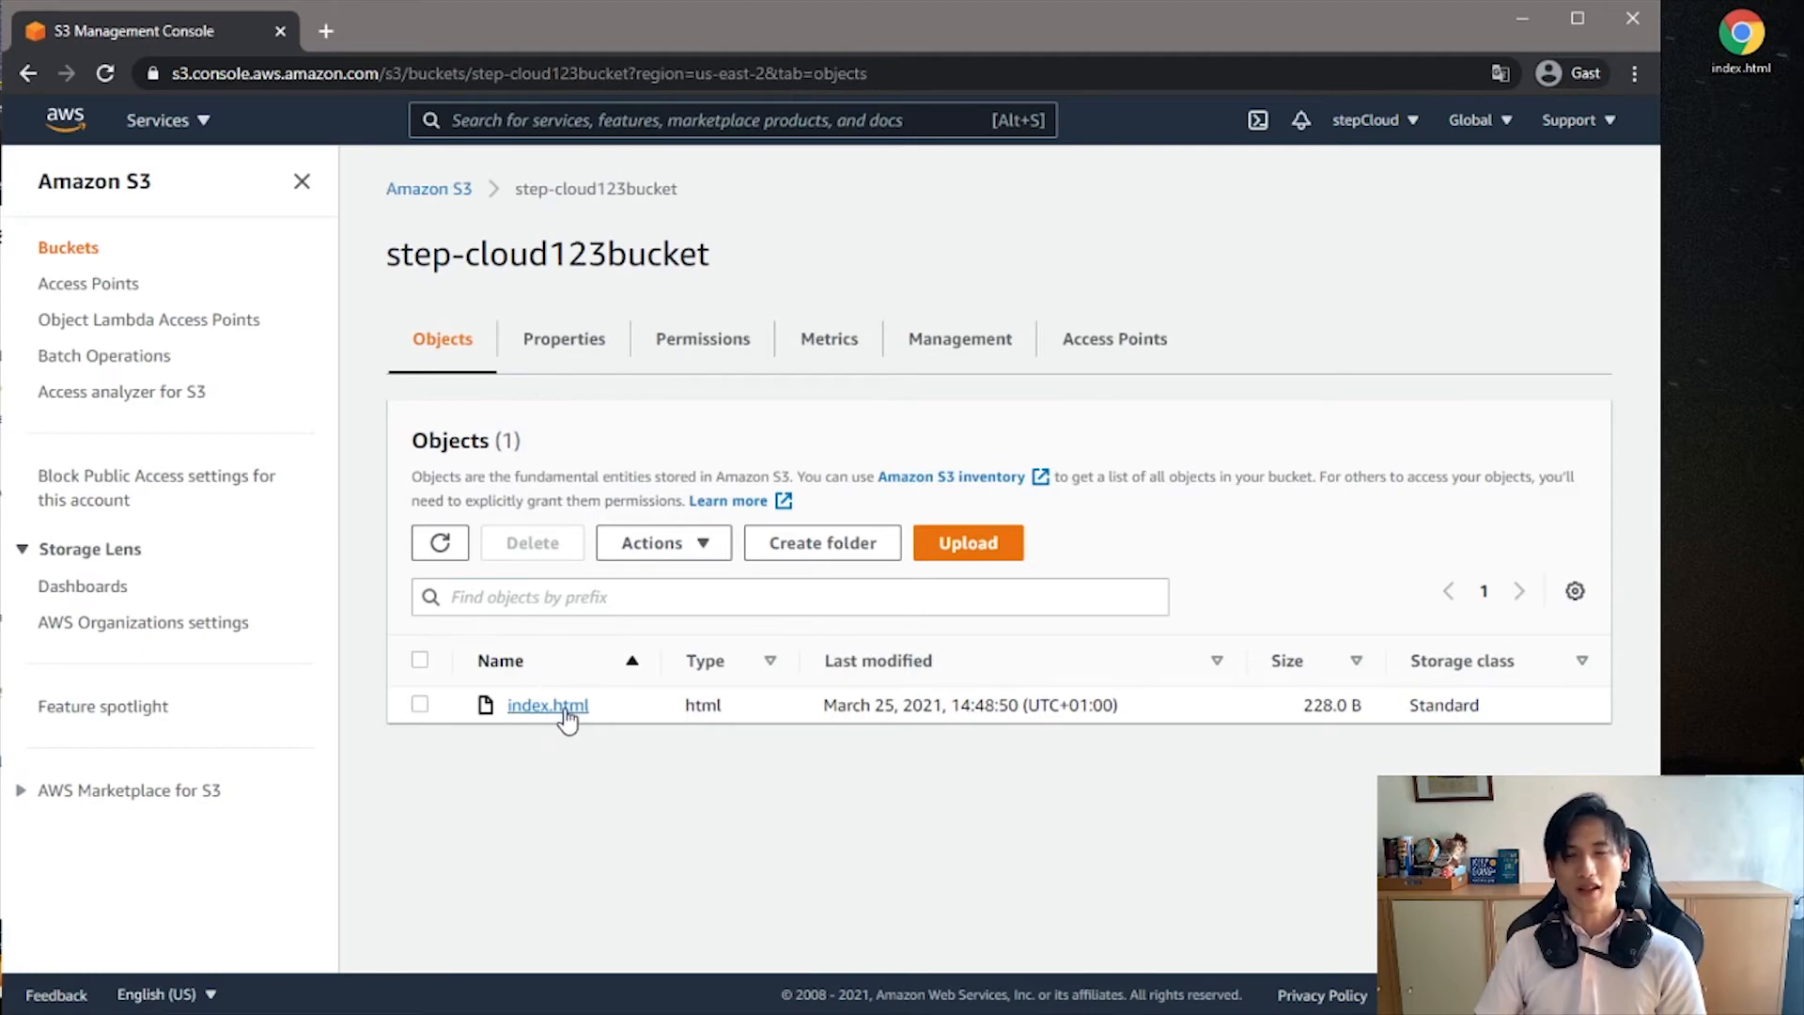
- Edit the static website hosting property of step-cloud123bucket and enable hosting
click(557, 348)
scroll(873, 577, down, 20)
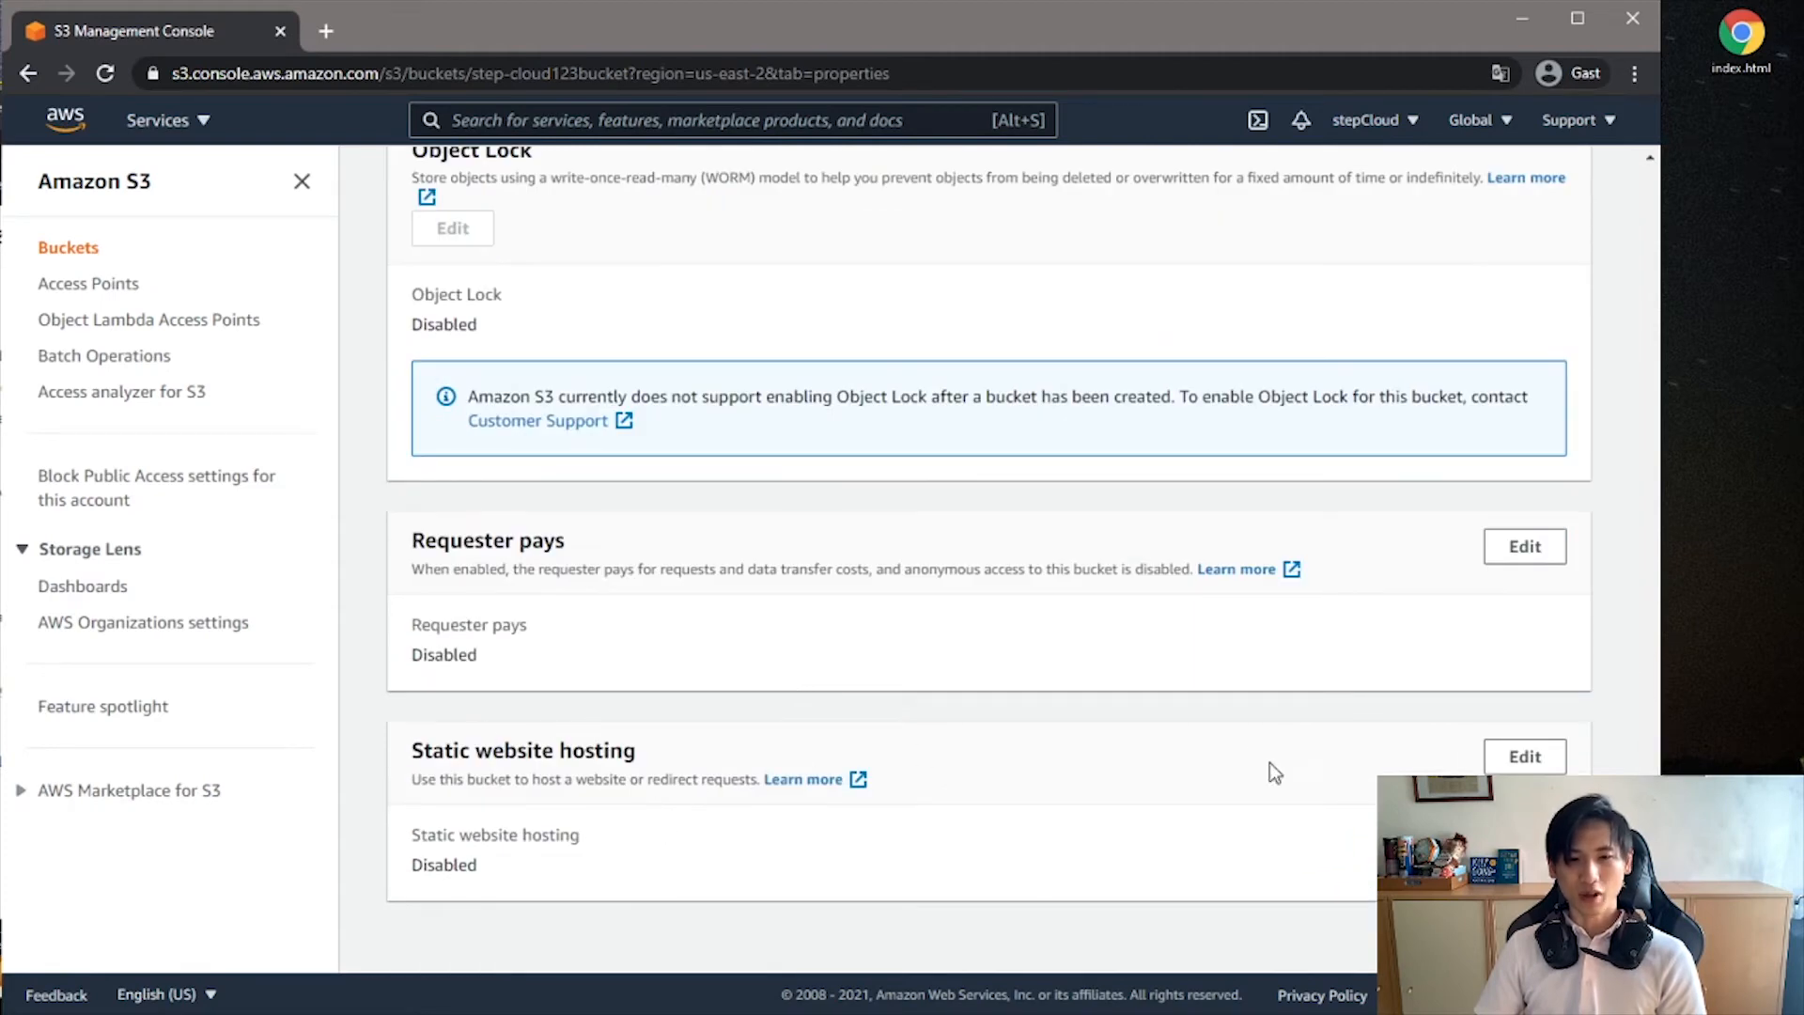
click(1518, 756)
click(467, 501)
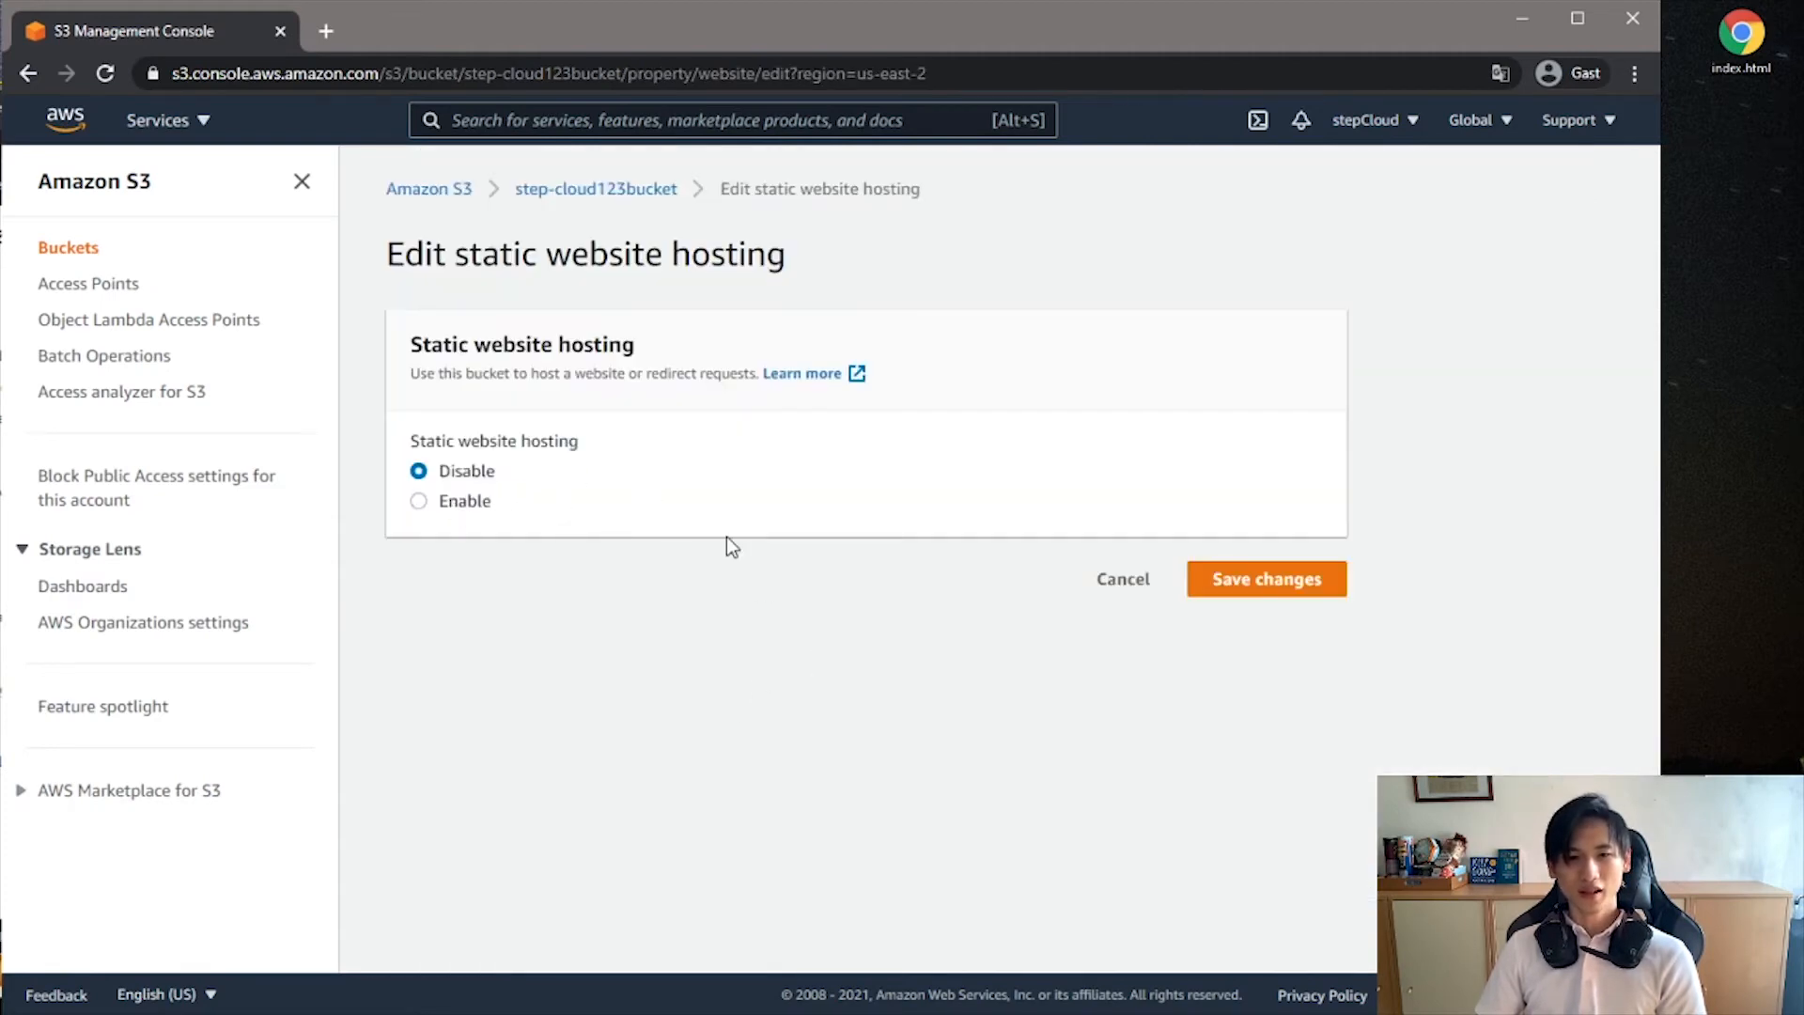
- Specify index.html as the index document for static website hosting and save the changes
scroll(647, 741, down, 3)
click(552, 662)
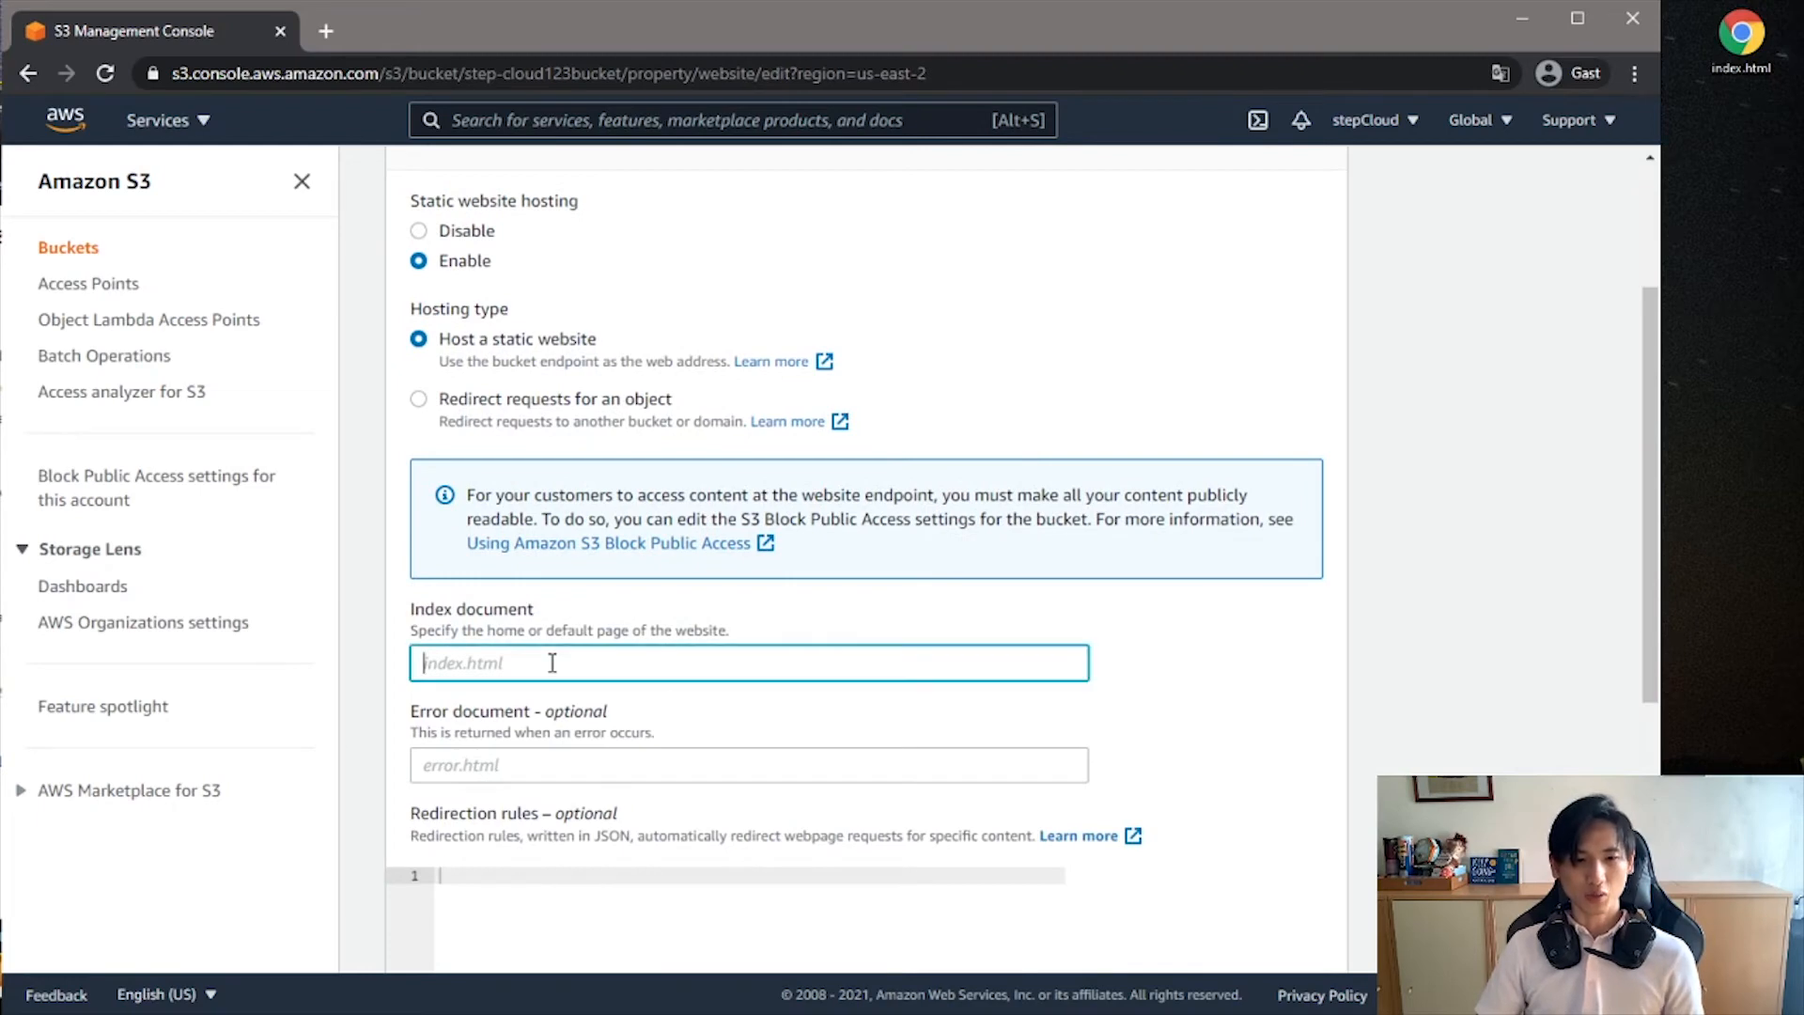
text(inde)
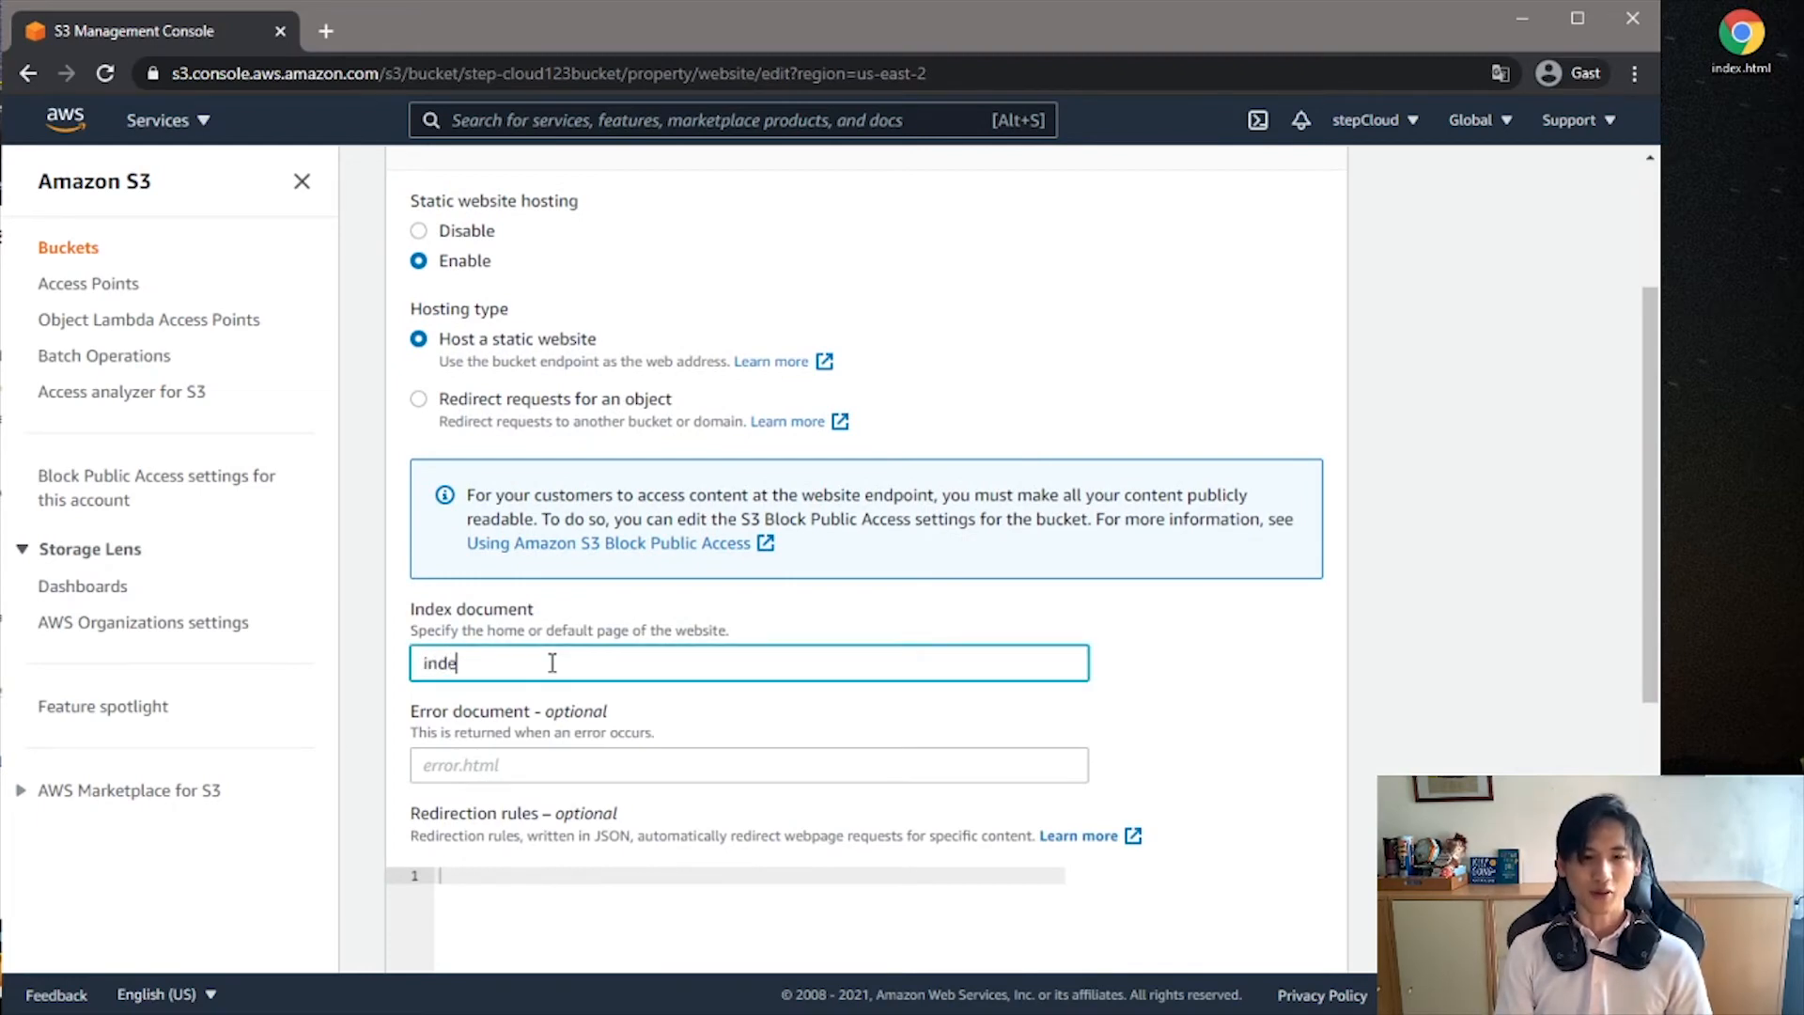
text(x.html)
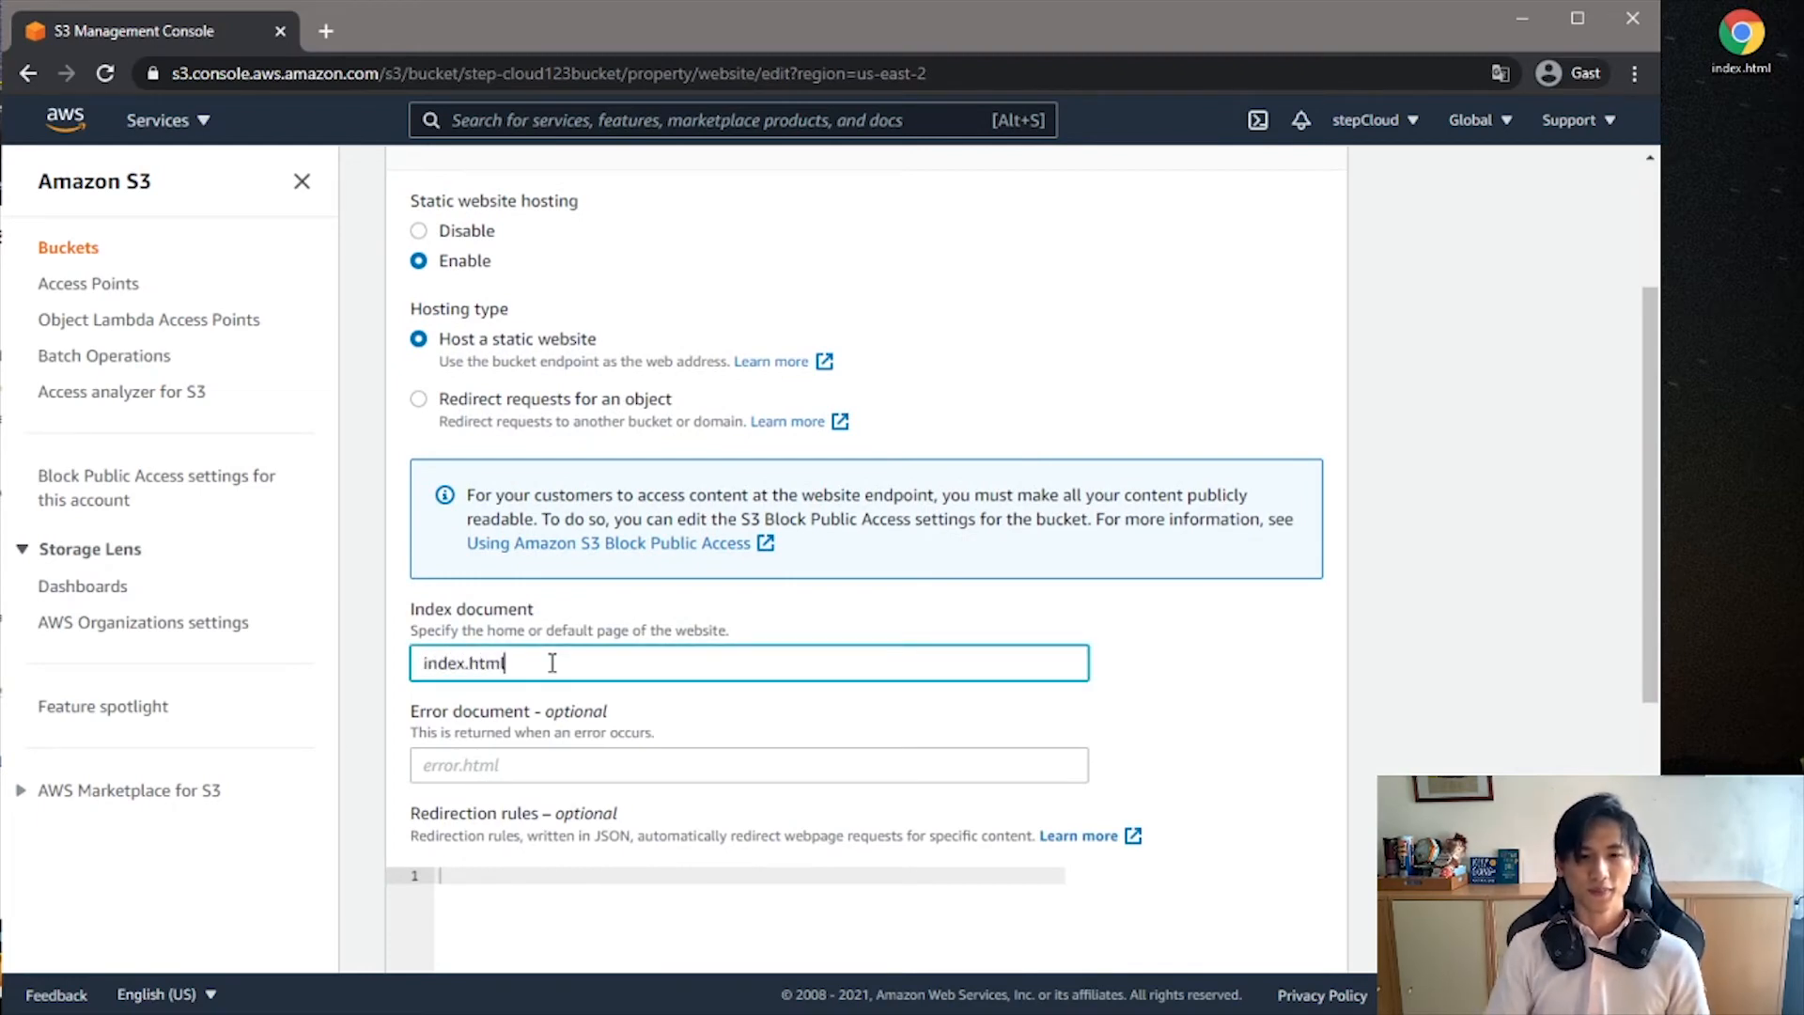
scroll(1153, 590, down, 1)
scroll(1152, 589, down, 5)
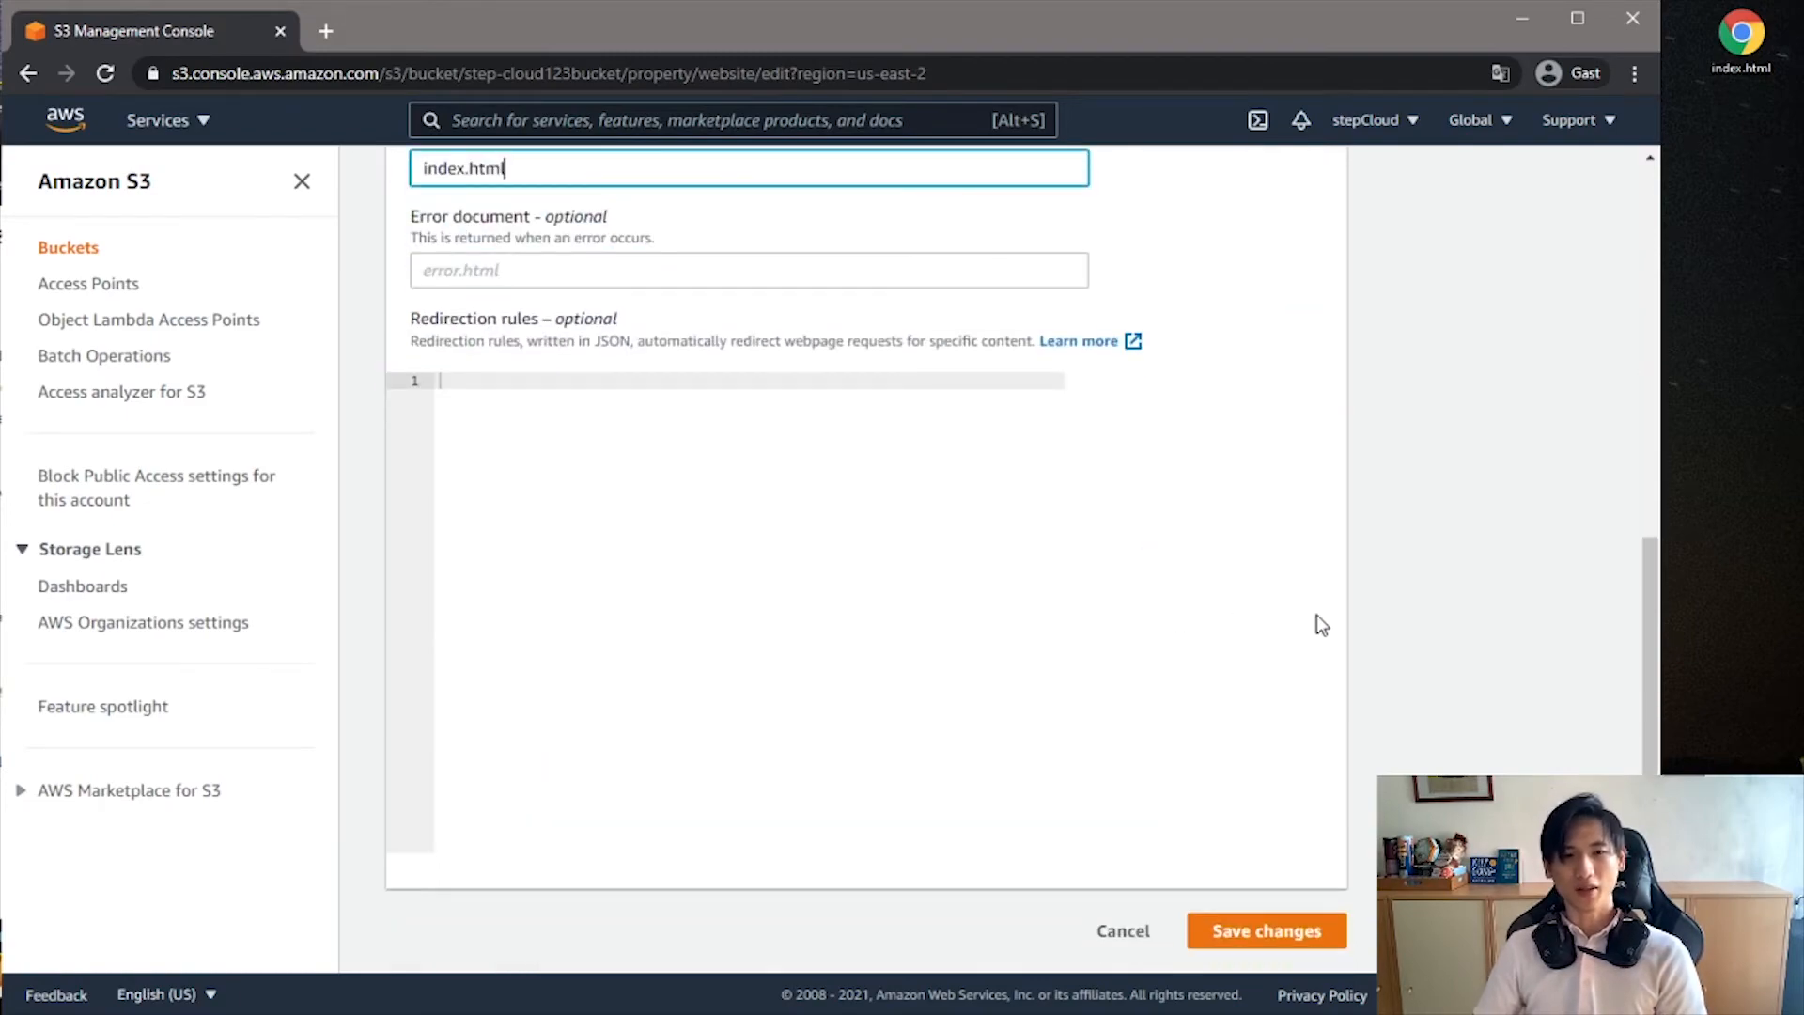
scroll(1317, 620, up, 2)
scroll(1349, 620, down, 1)
scroll(1345, 614, down, 1)
click(1320, 931)
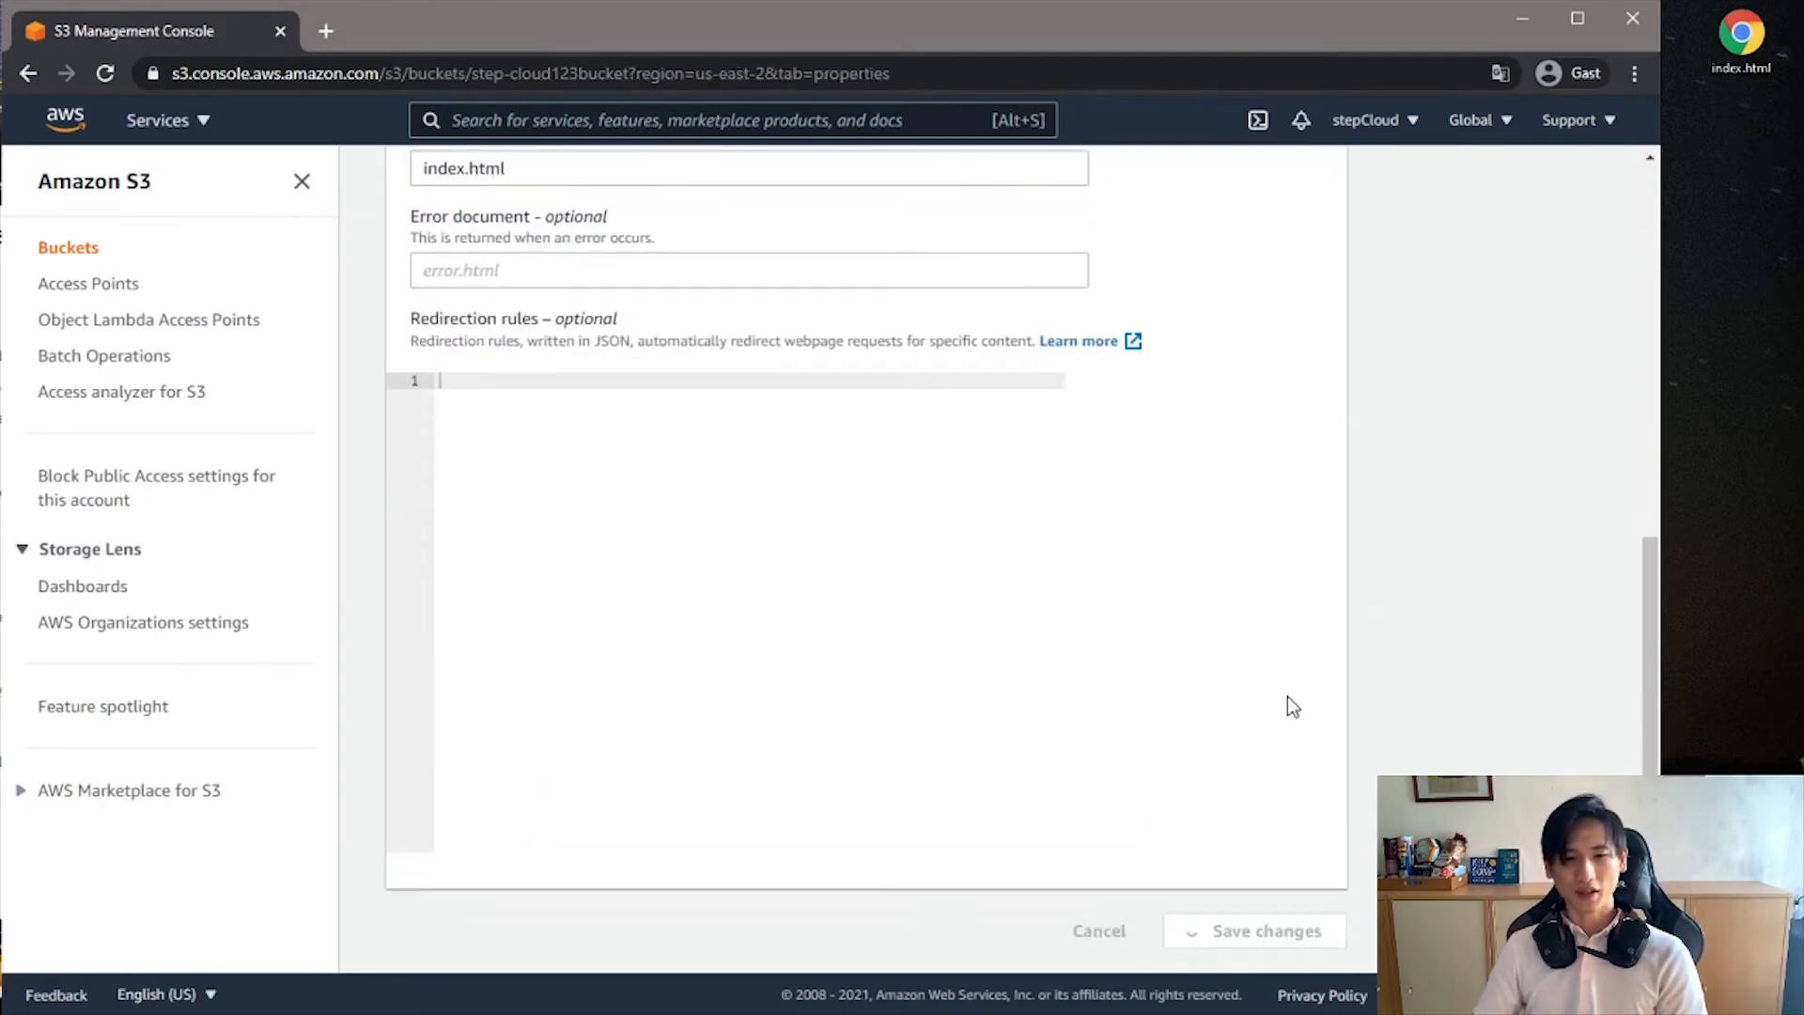
- Copy the bucket website endpoint of step-cloud123bucket and open it in a new browser tab
scroll(1342, 601, down, 15)
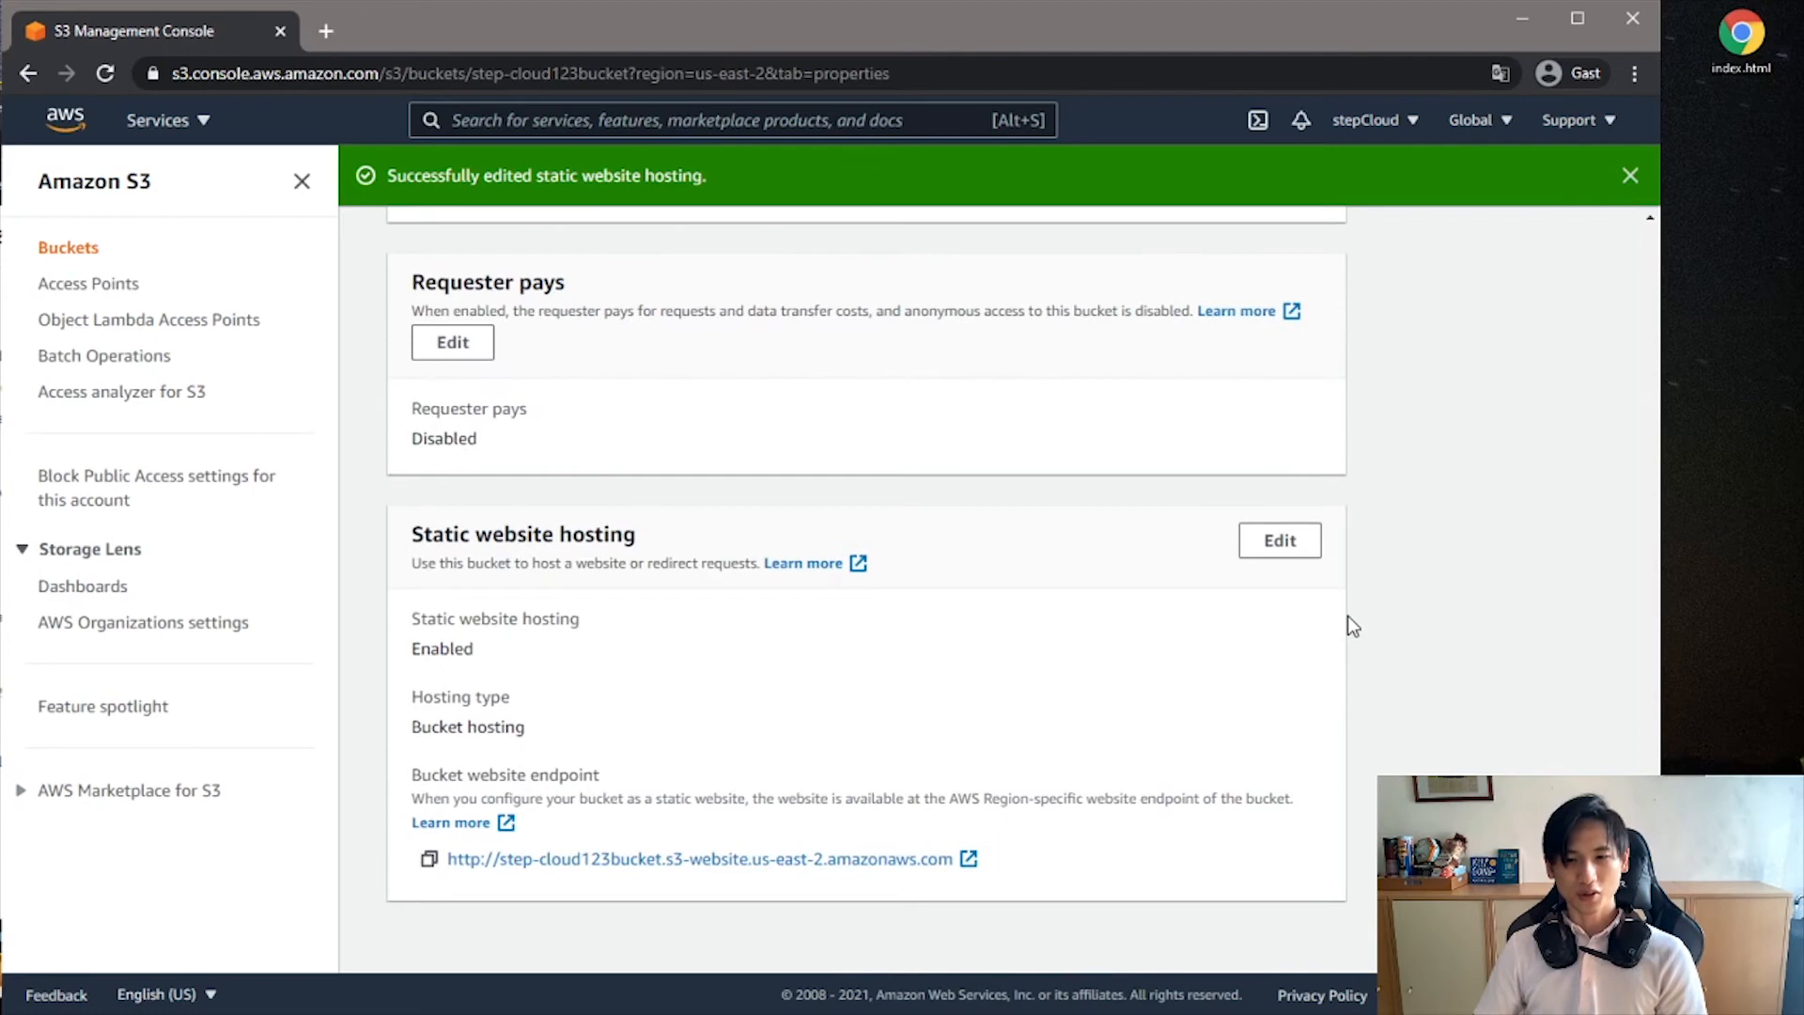
drag(999, 857, 461, 872)
key(ctrl+c)
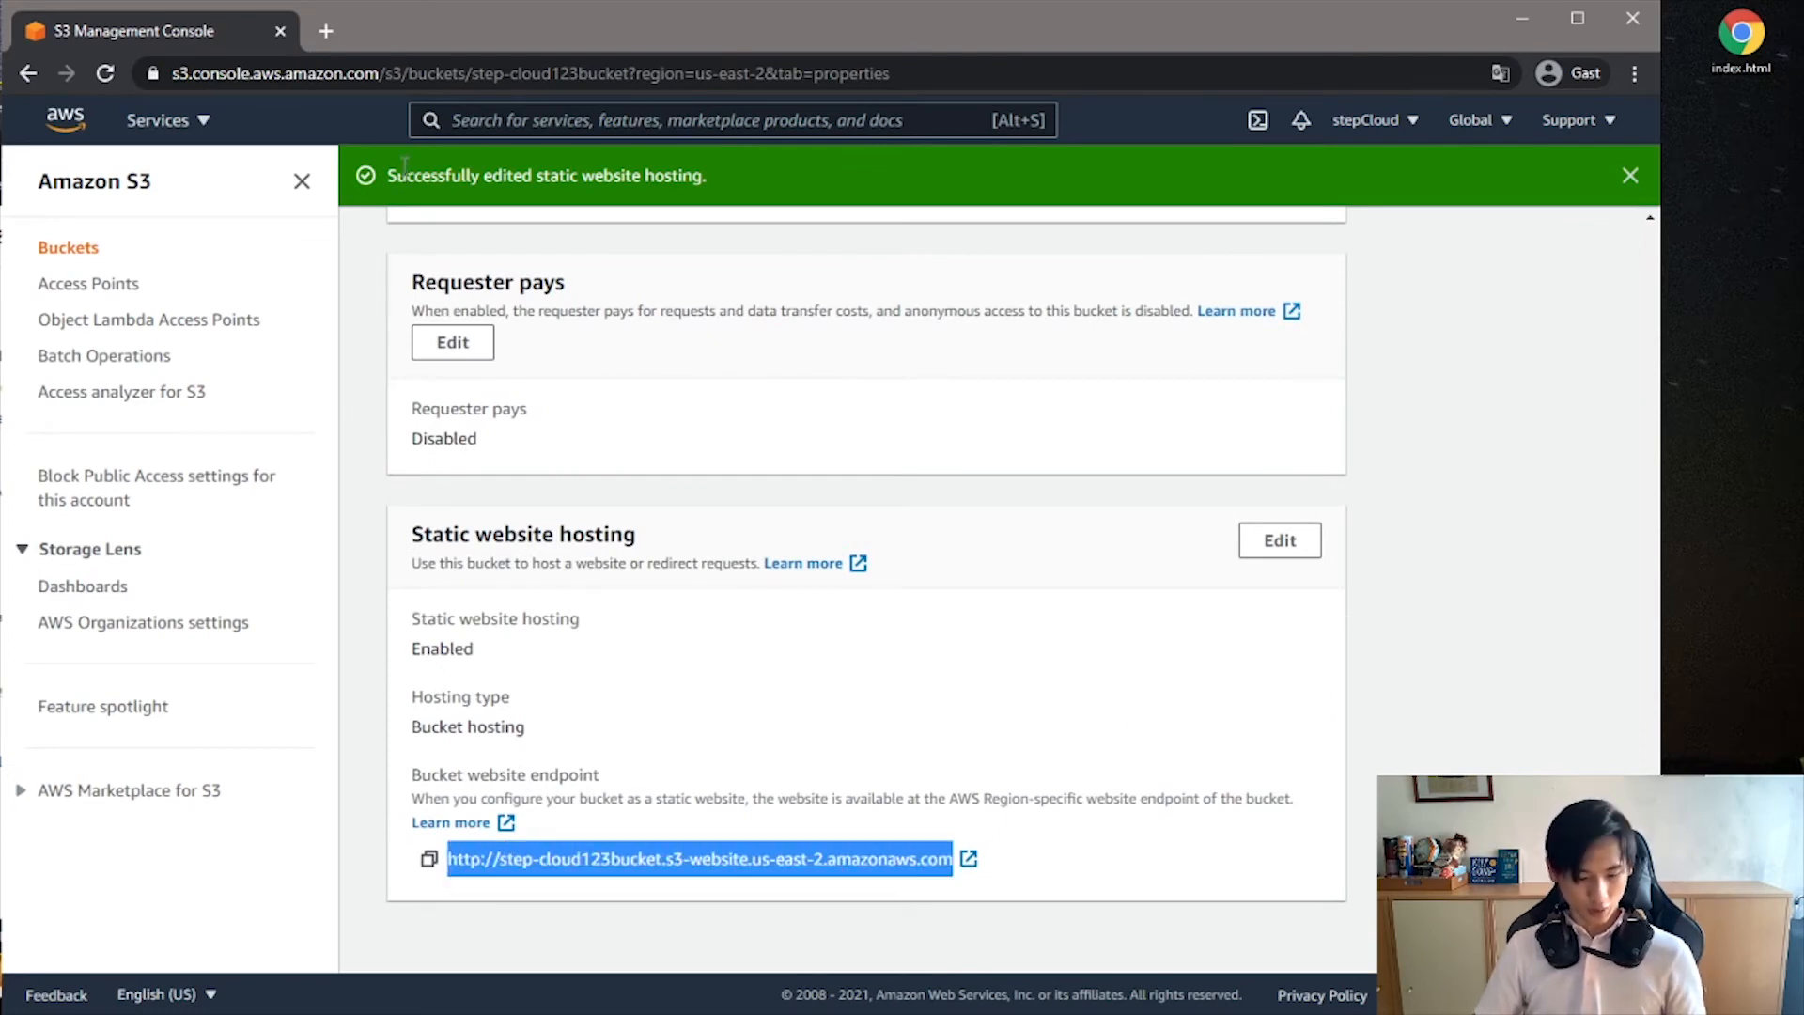
click(326, 31)
key(ctrl+v)
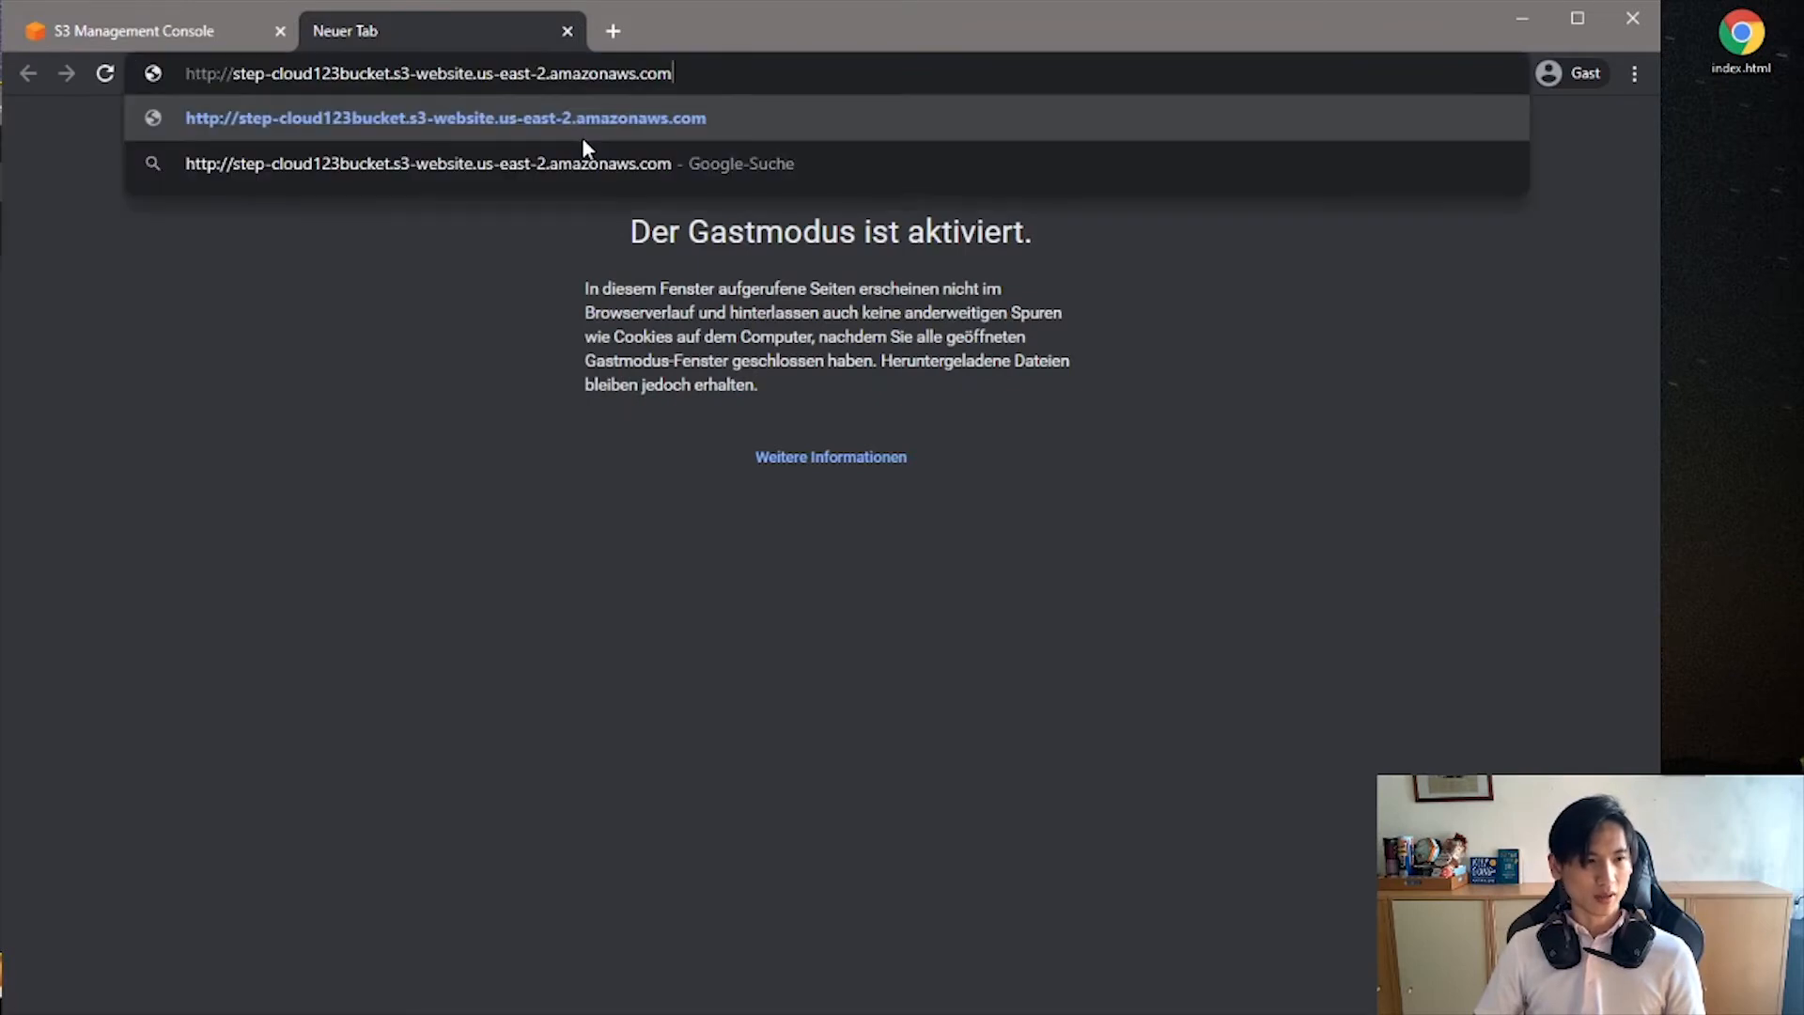
key(Return)
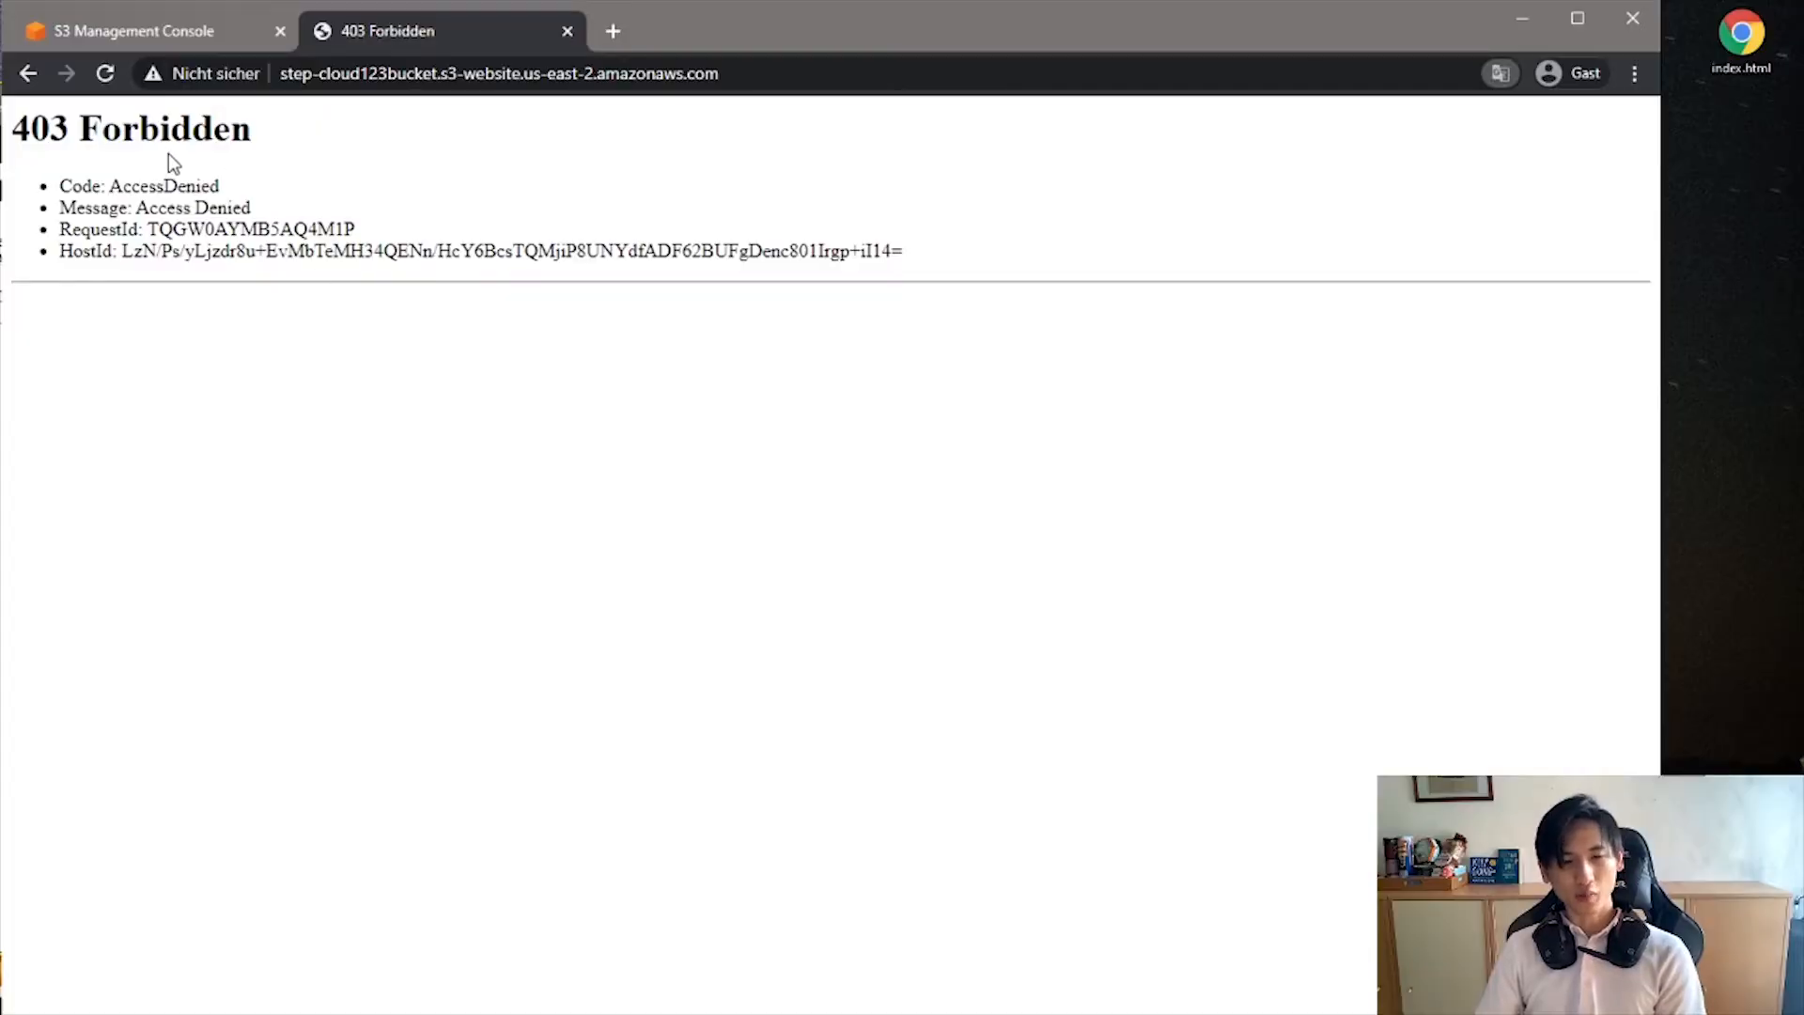
- Return to the S3 console and open the bucket policy in step-cloud123bucket's permissions for editing
click(186, 36)
scroll(1255, 578, up, 15)
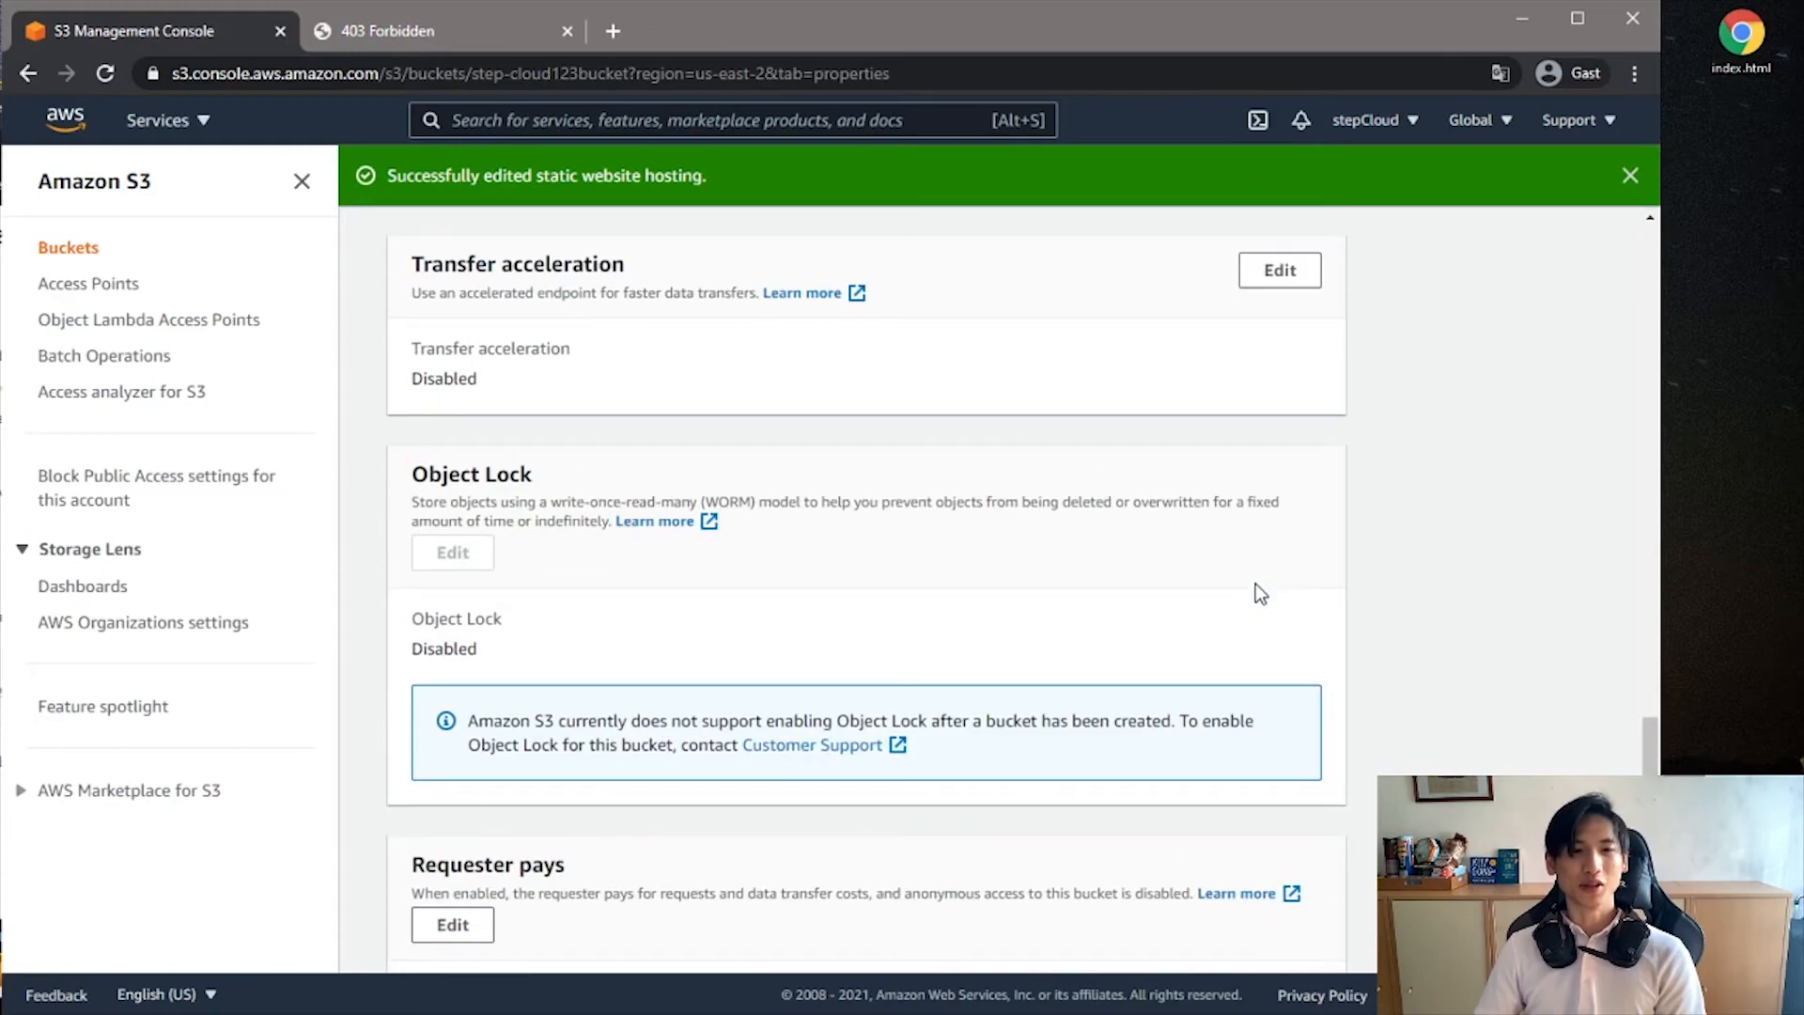
scroll(1316, 621, up, 10)
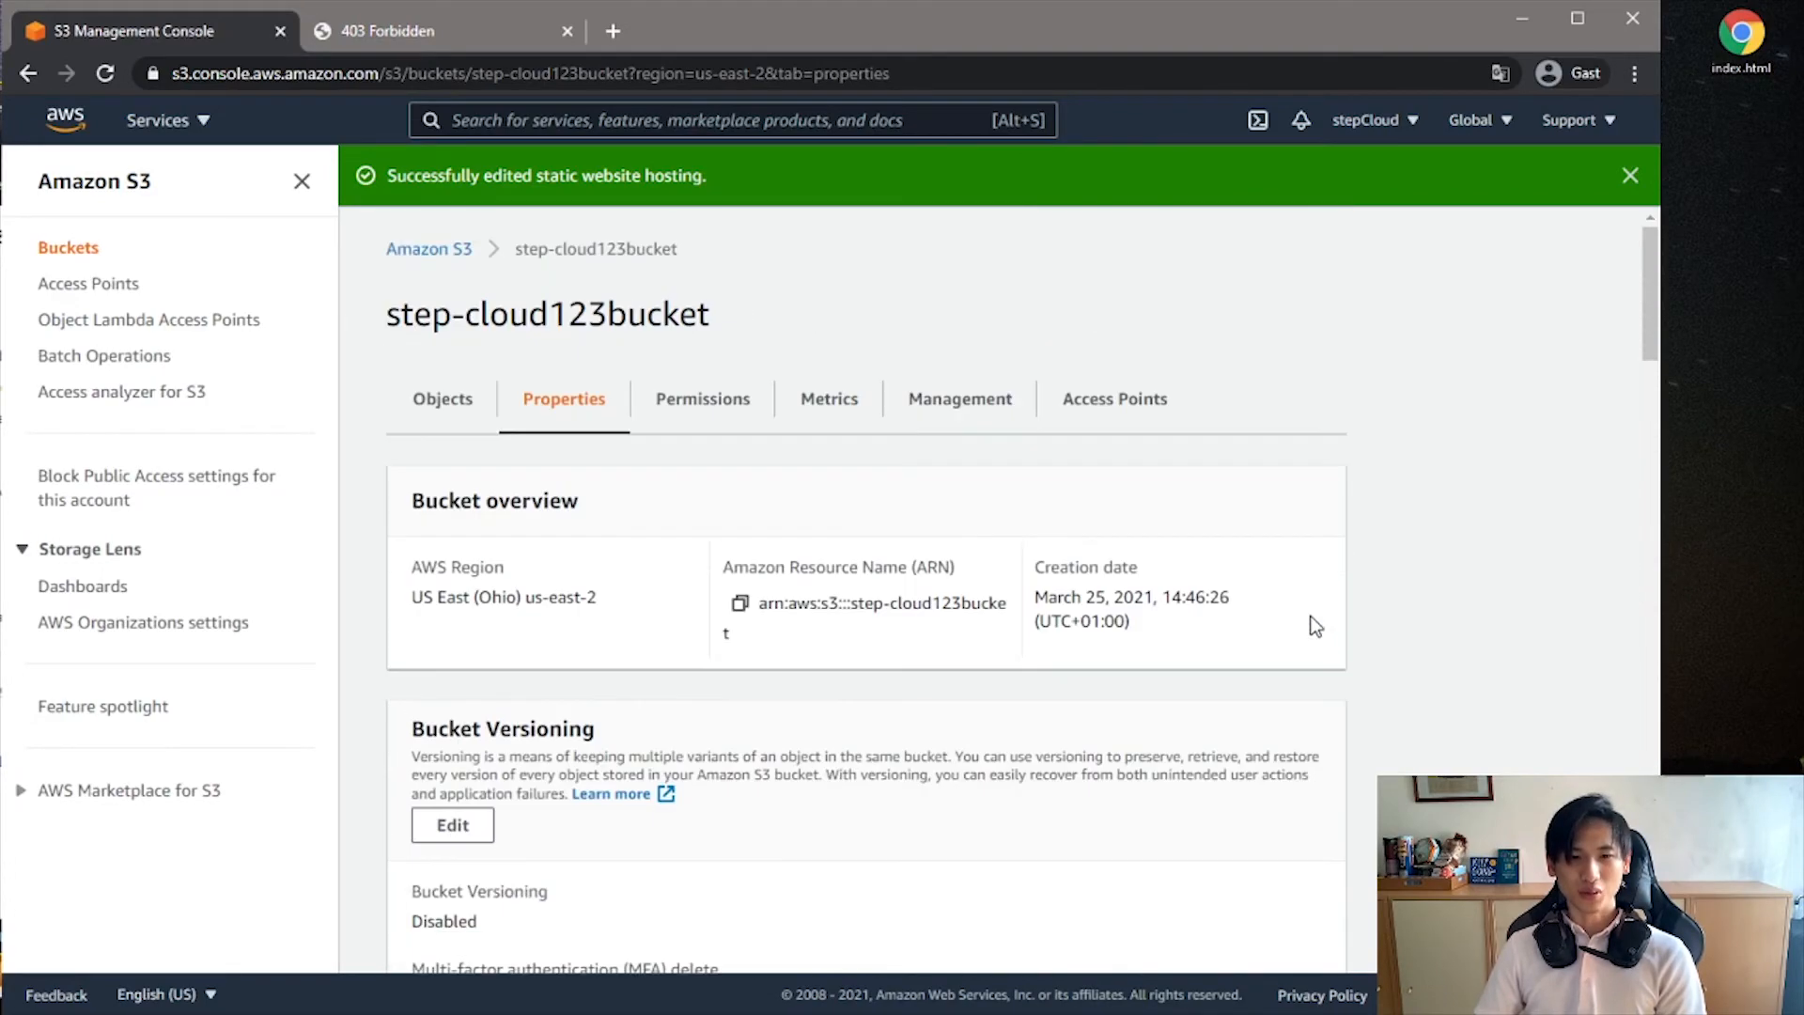
click(683, 410)
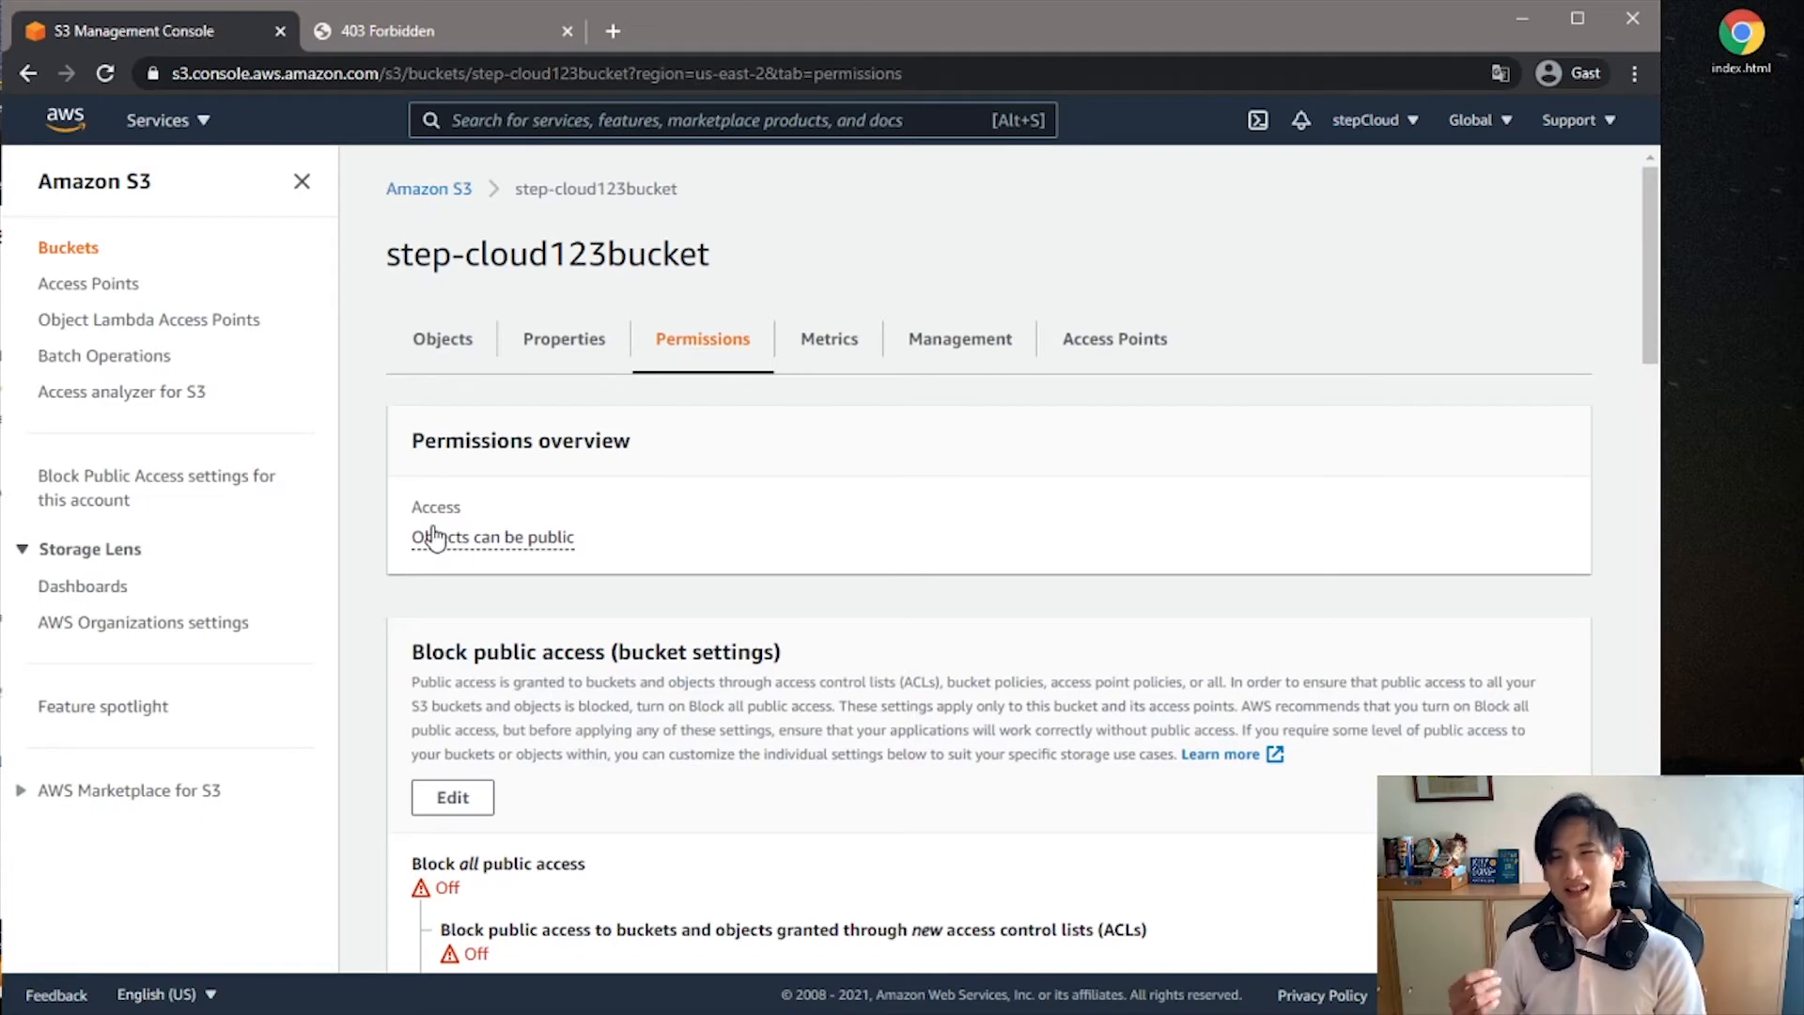
scroll(689, 499, down, 3)
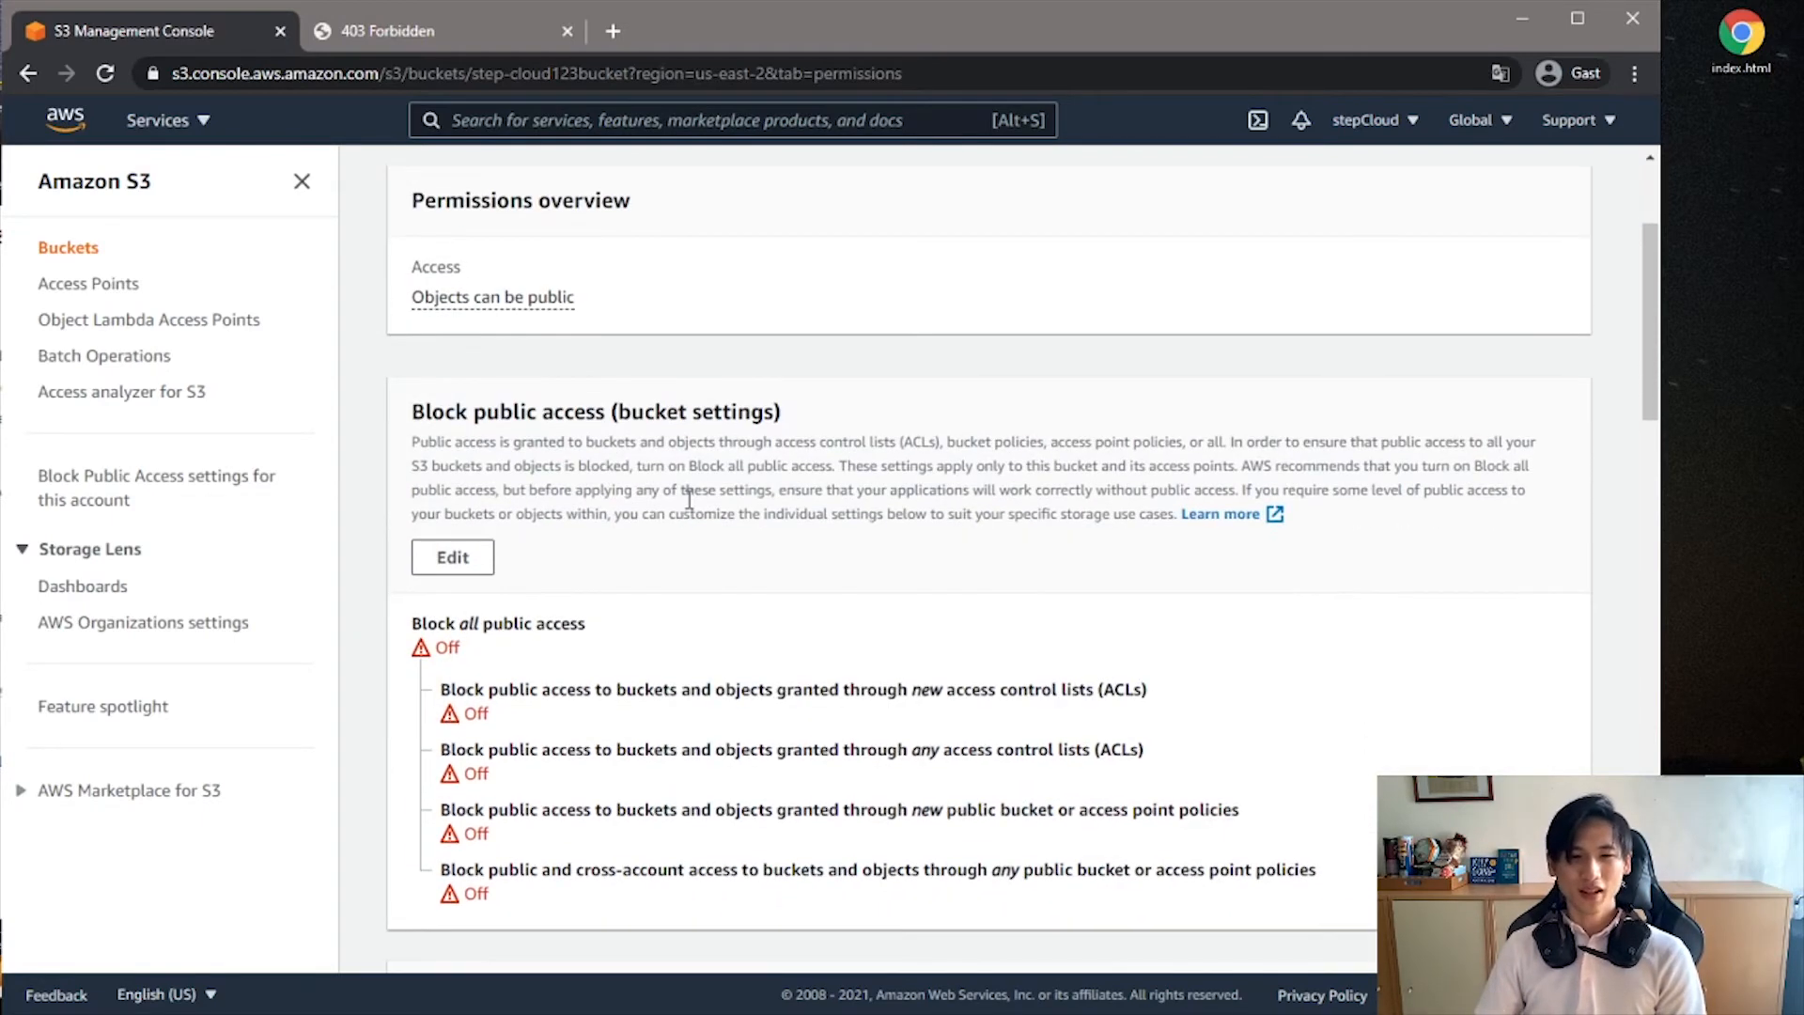
scroll(674, 551, down, 5)
scroll(608, 636, down, 3)
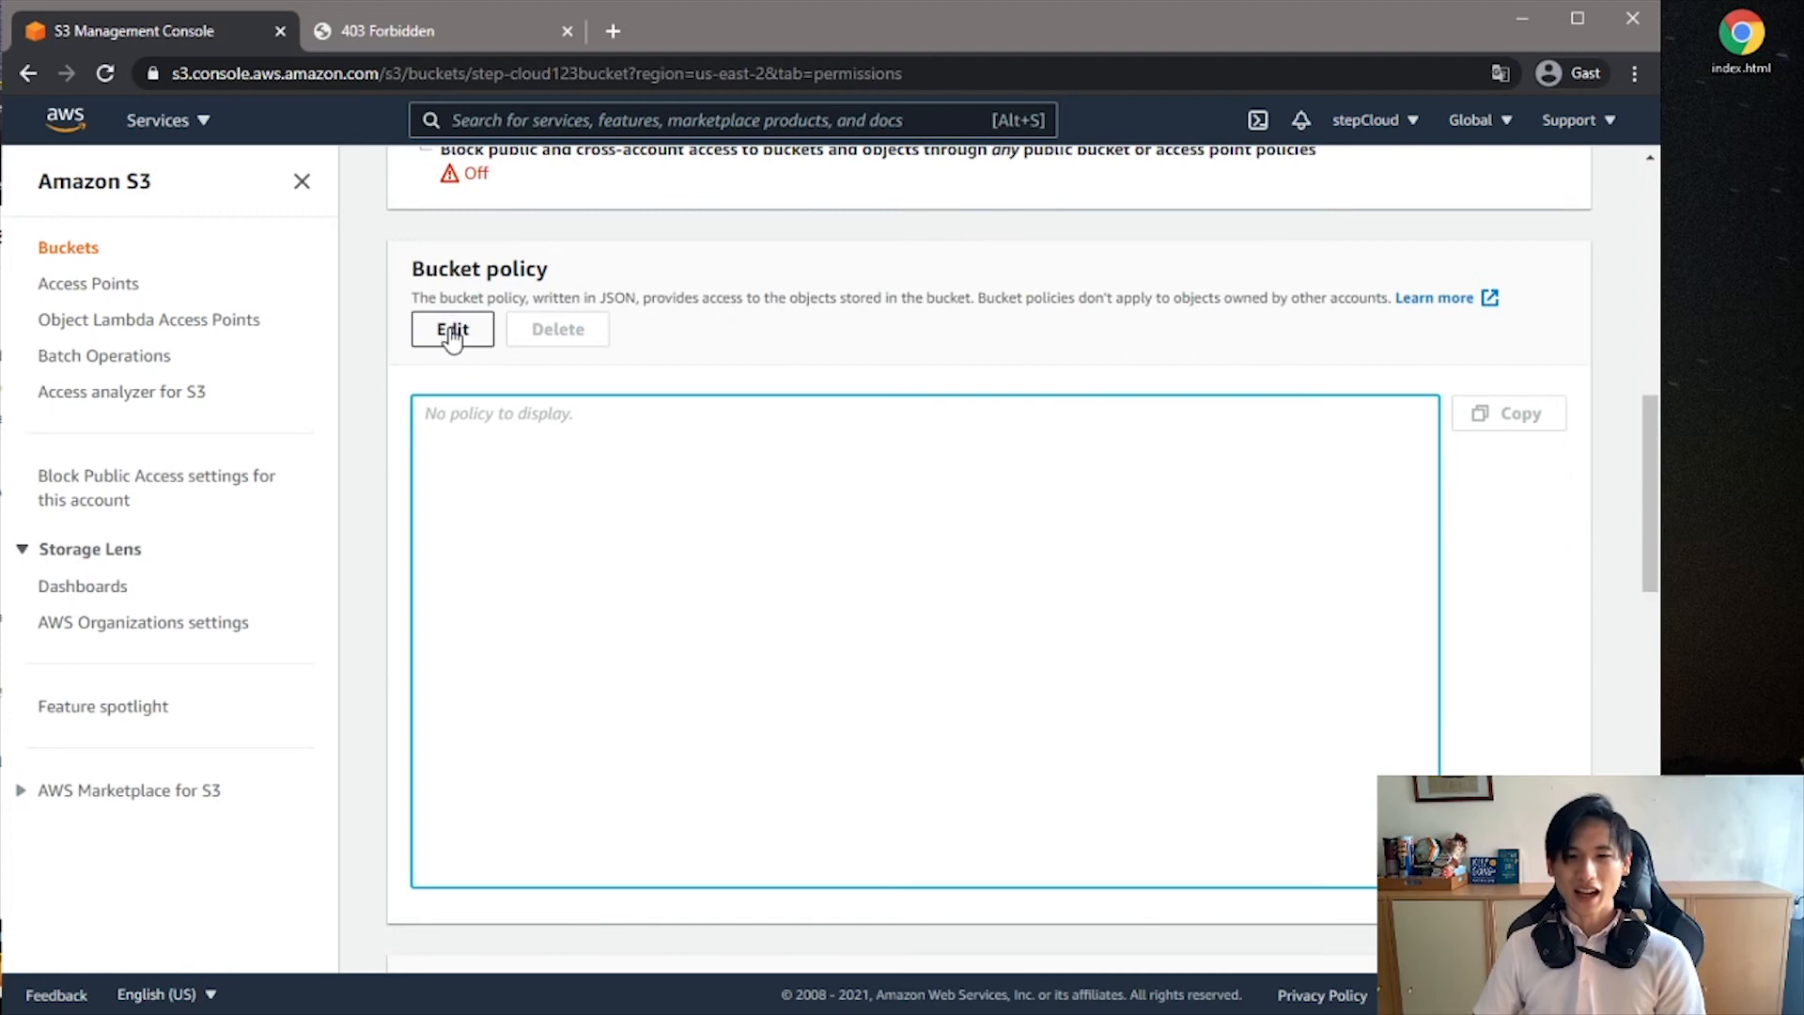
drag(413, 270, 551, 283)
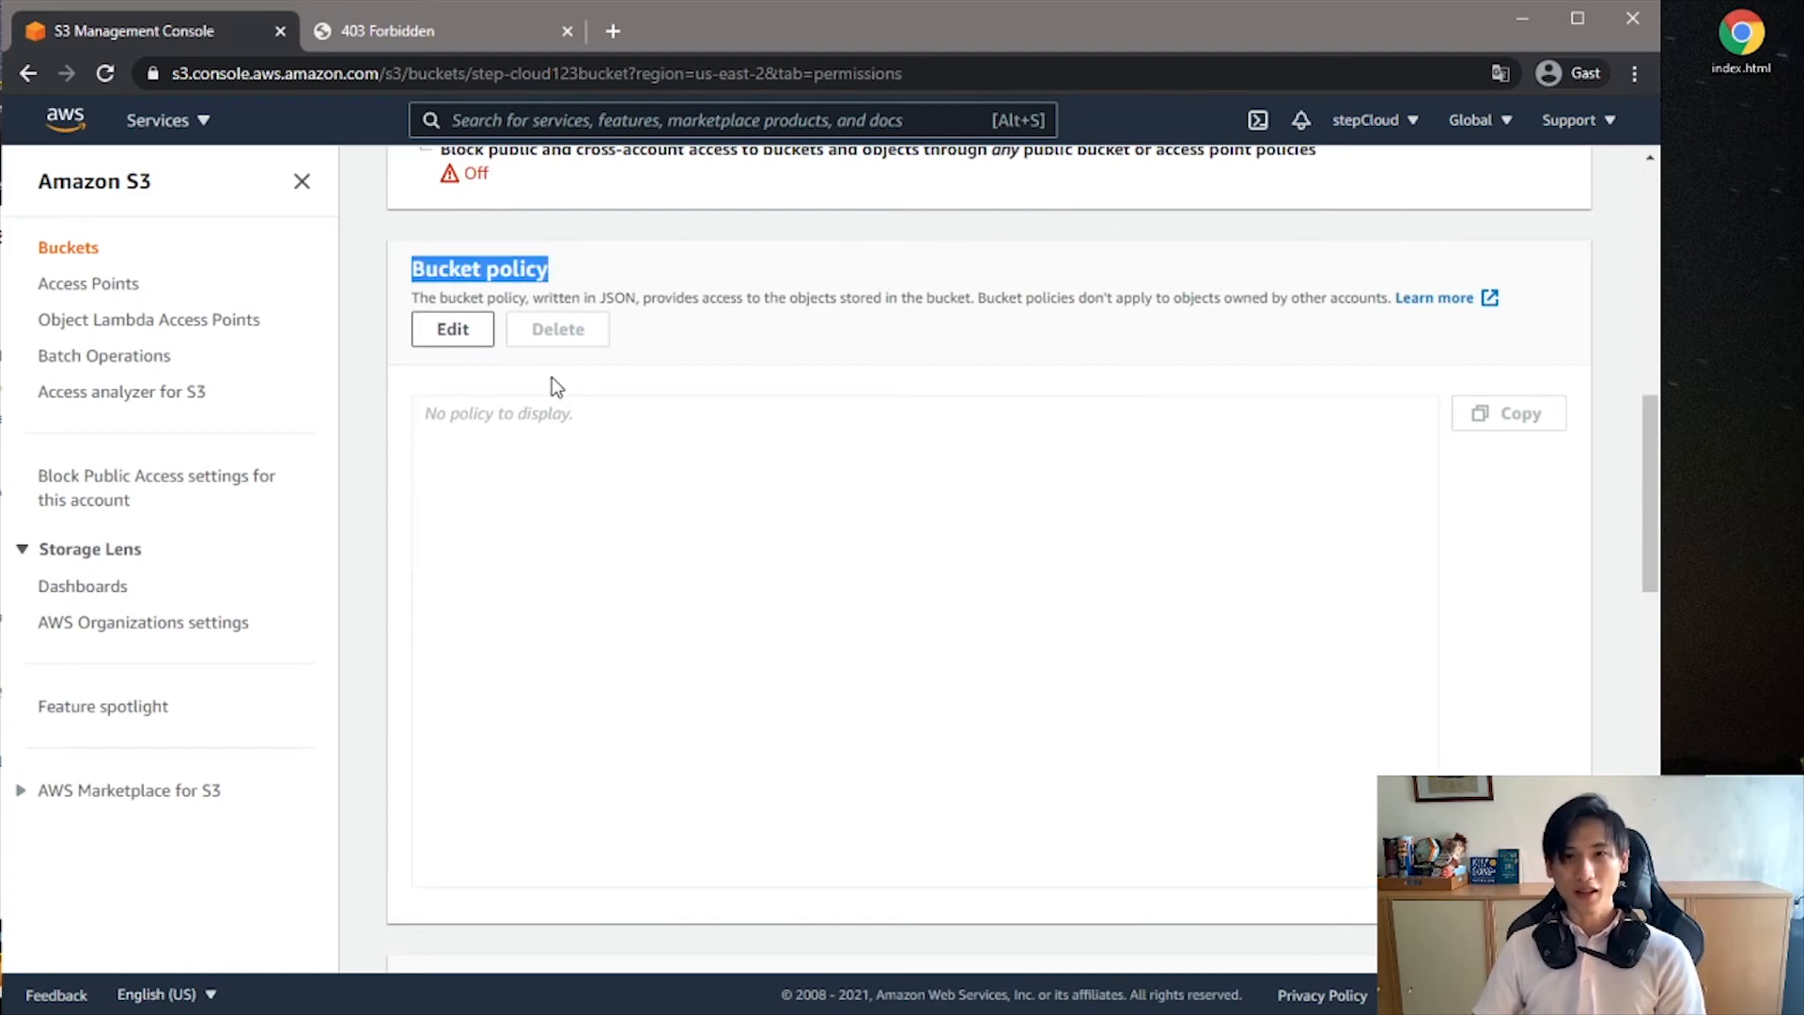
click(449, 333)
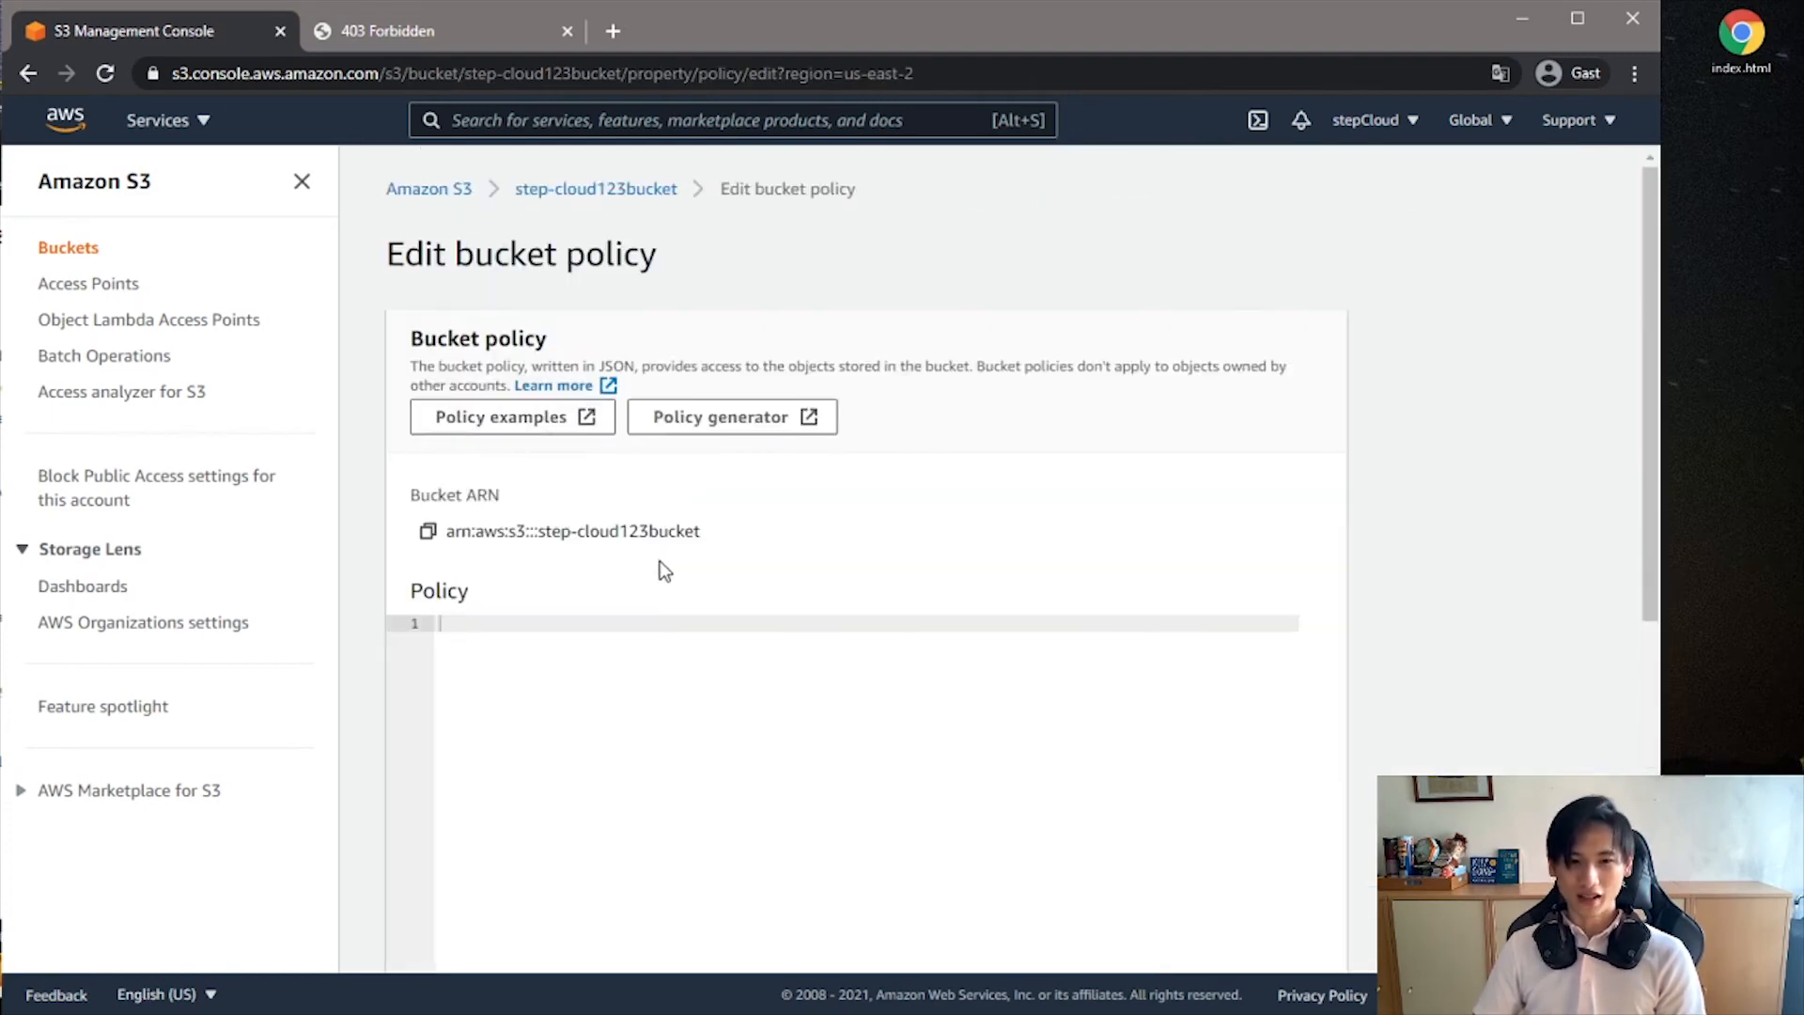
- Paste the PublicReadGetObject policy allowing s3:GetObject for principal "*" on arn:aws:s3:::BUCKET_NAME/* into the empty bucket policy
scroll(662, 577, down, 3)
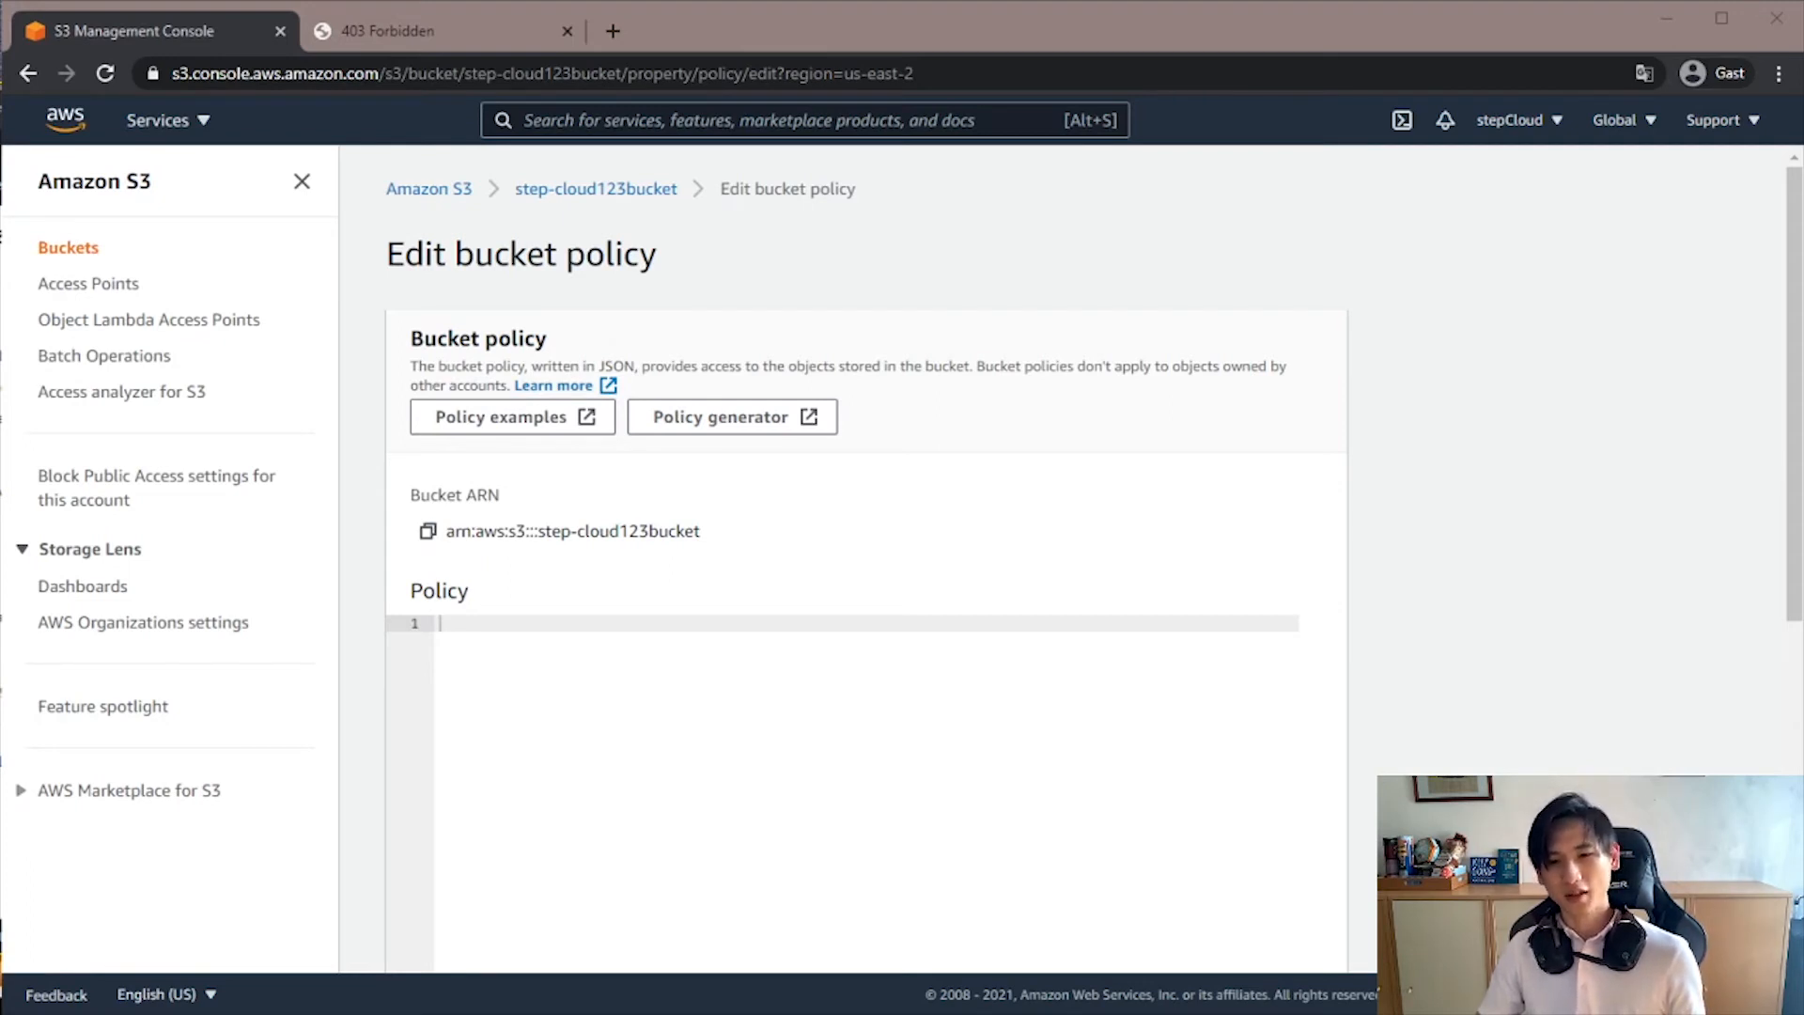
click(951, 774)
text({   "Version": "2012-10-17",   "Statement": [     {       "Sid": "PublicReadGetObject",       "Effect": "Allow",       "Principal": "*",       "Action": [         "s3:GetObject"       ],       "Resource": [         "arn:aws:s3:::BUCKET_NAME/*"       ]     }   ] })
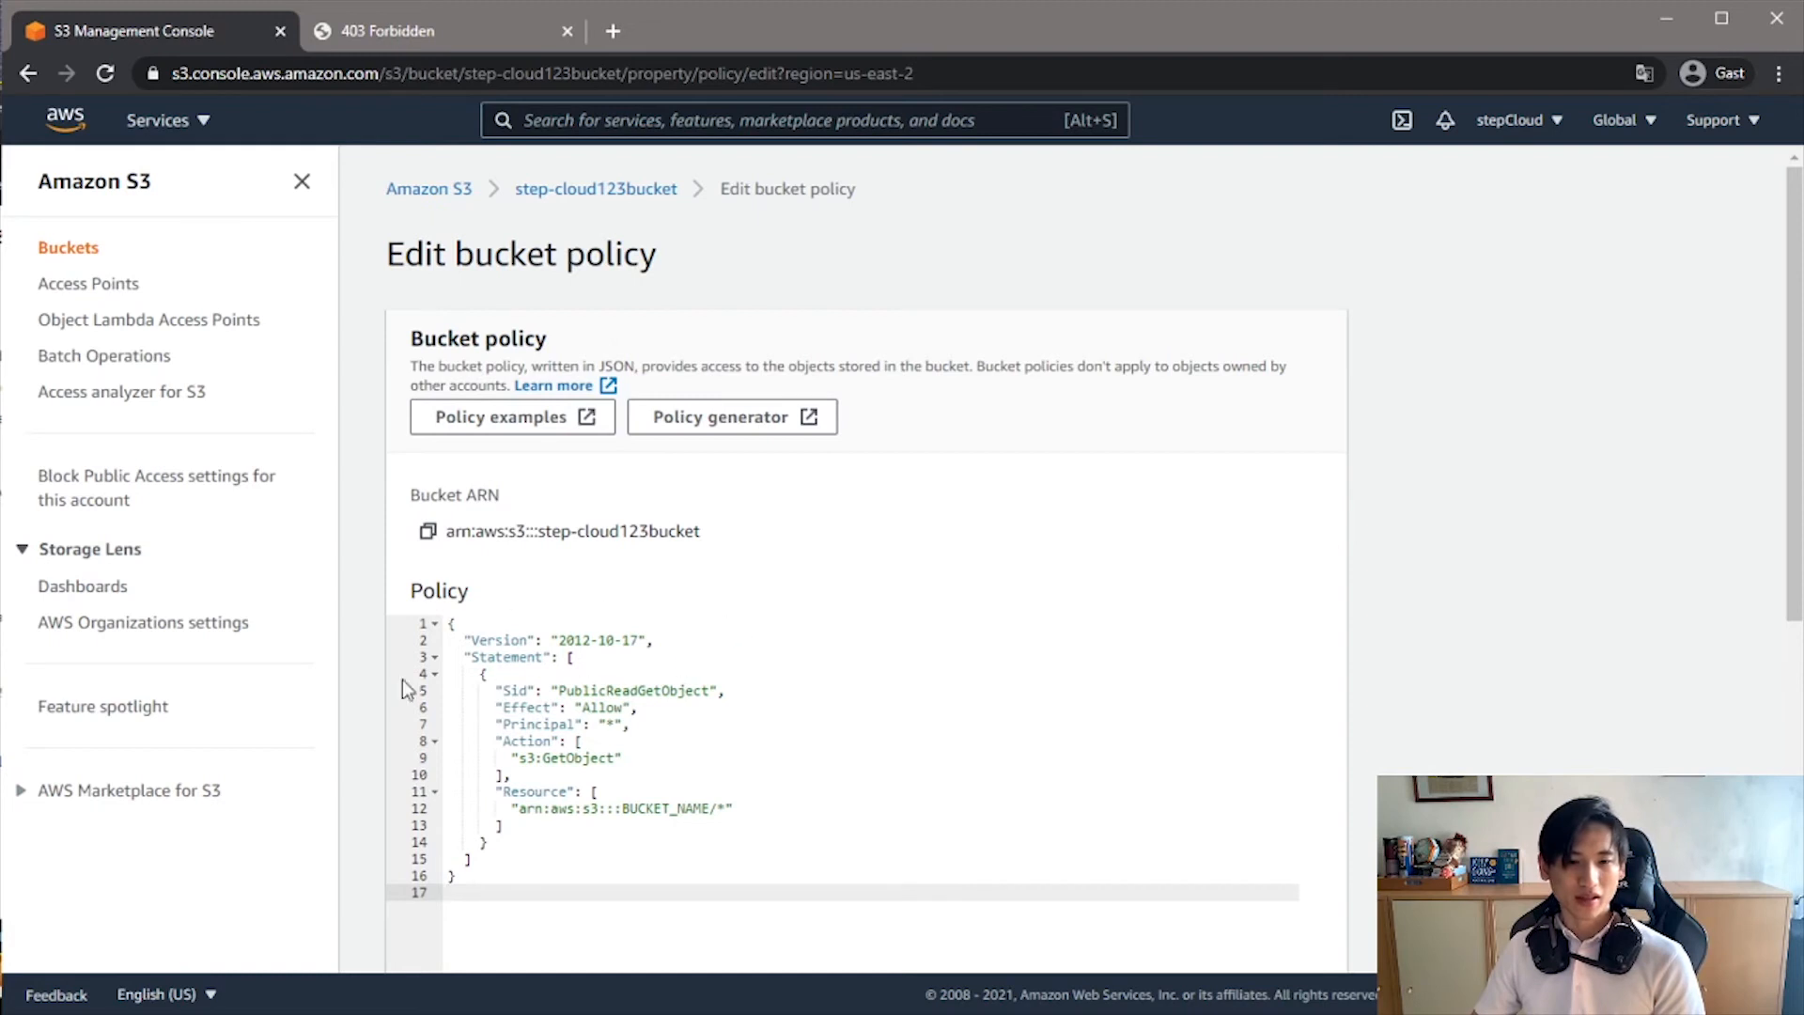
- Examine the Sid, Effect and Action entries of the pasted bucket policy
double_click(513, 692)
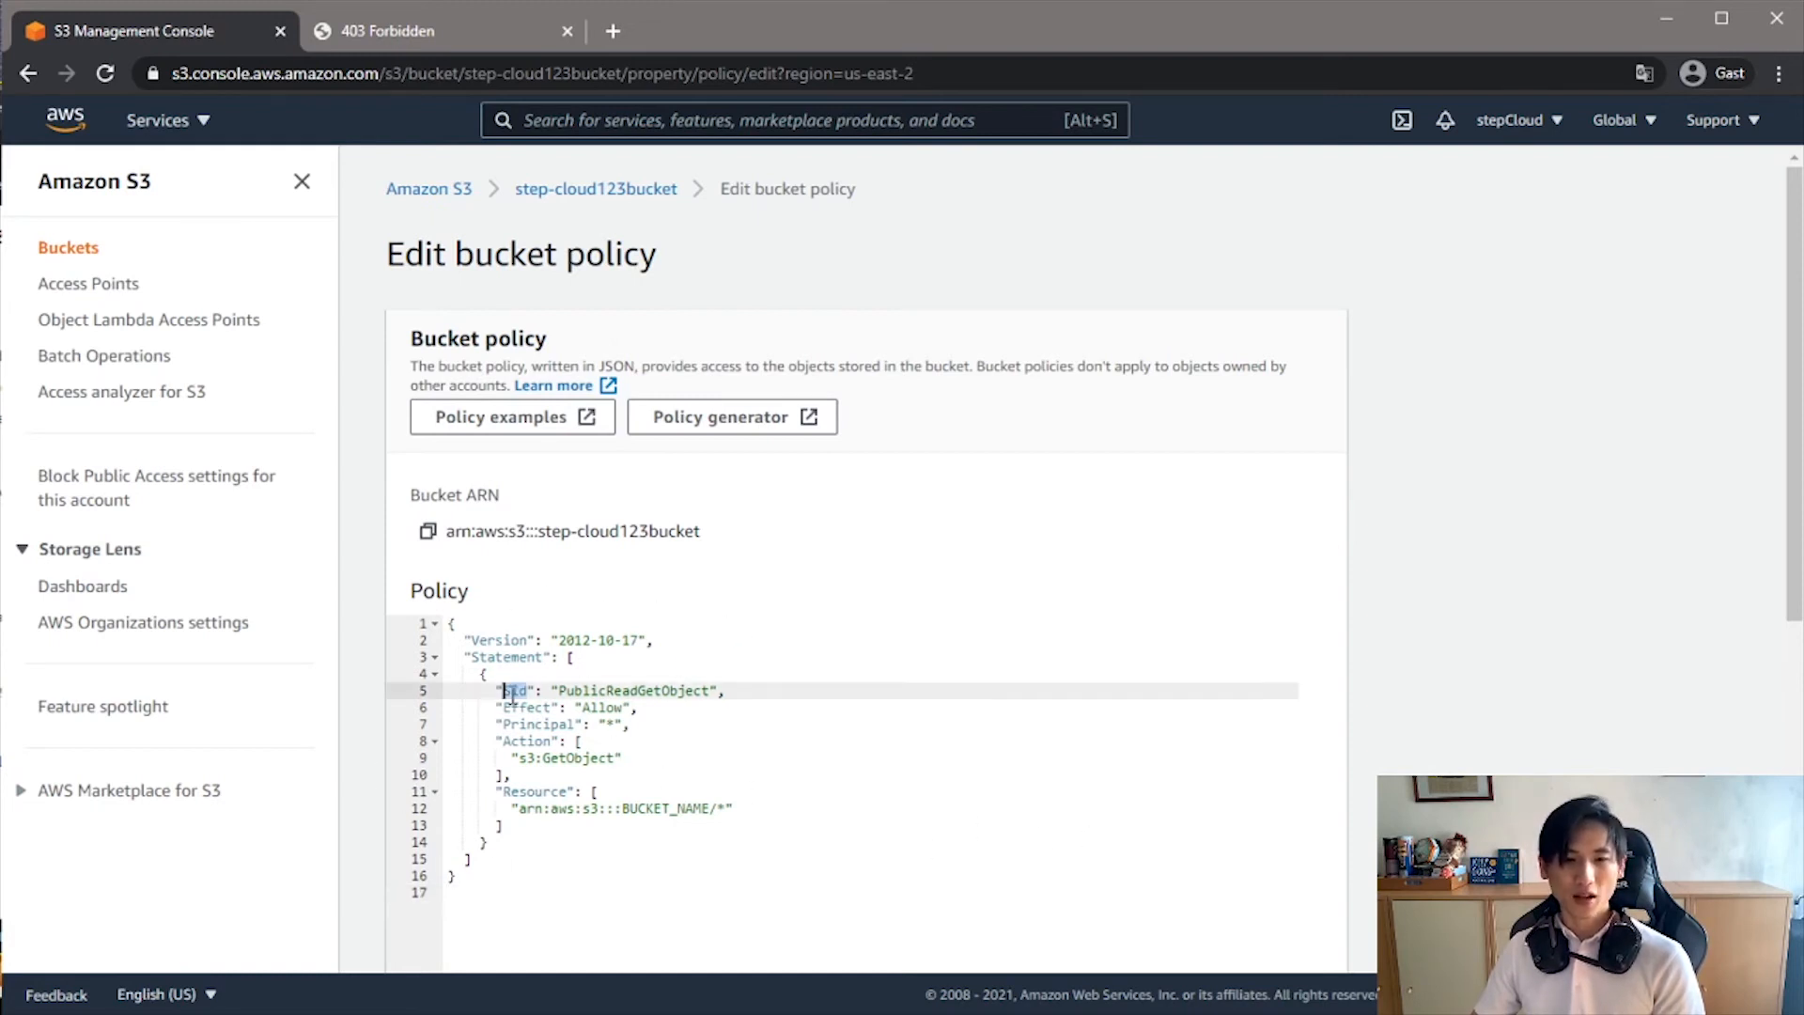
double_click(626, 694)
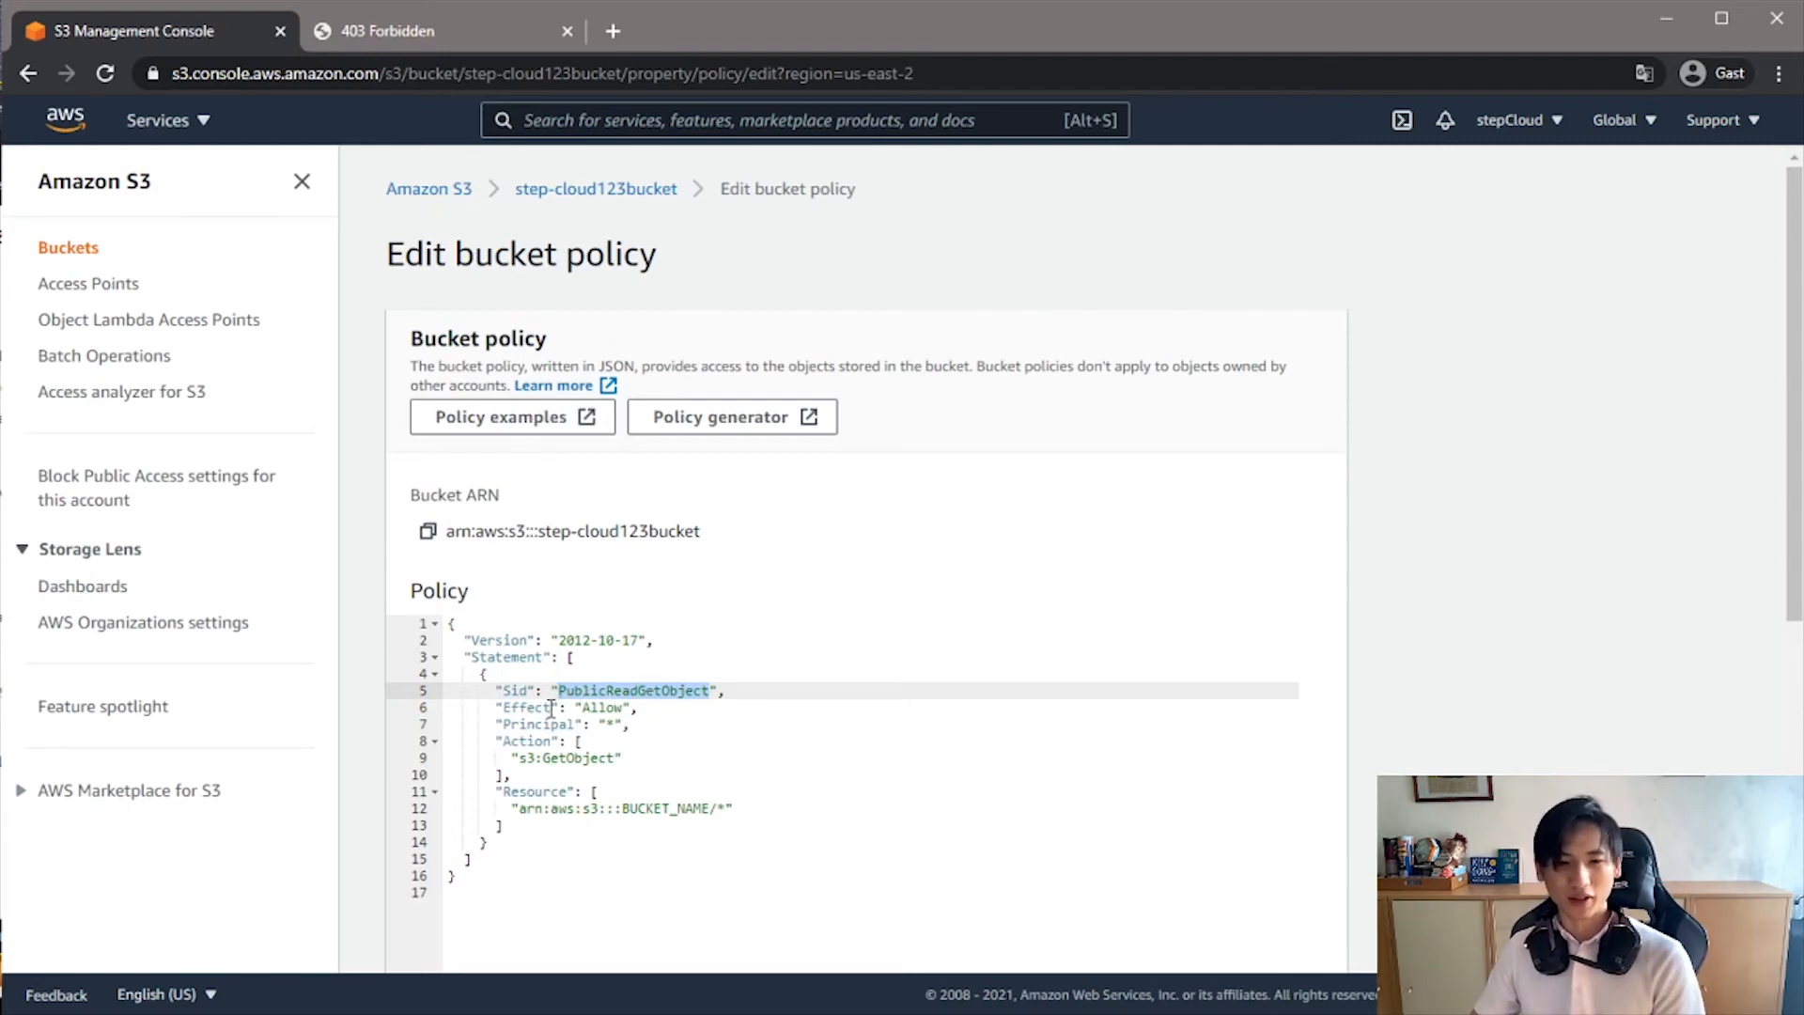
click(516, 692)
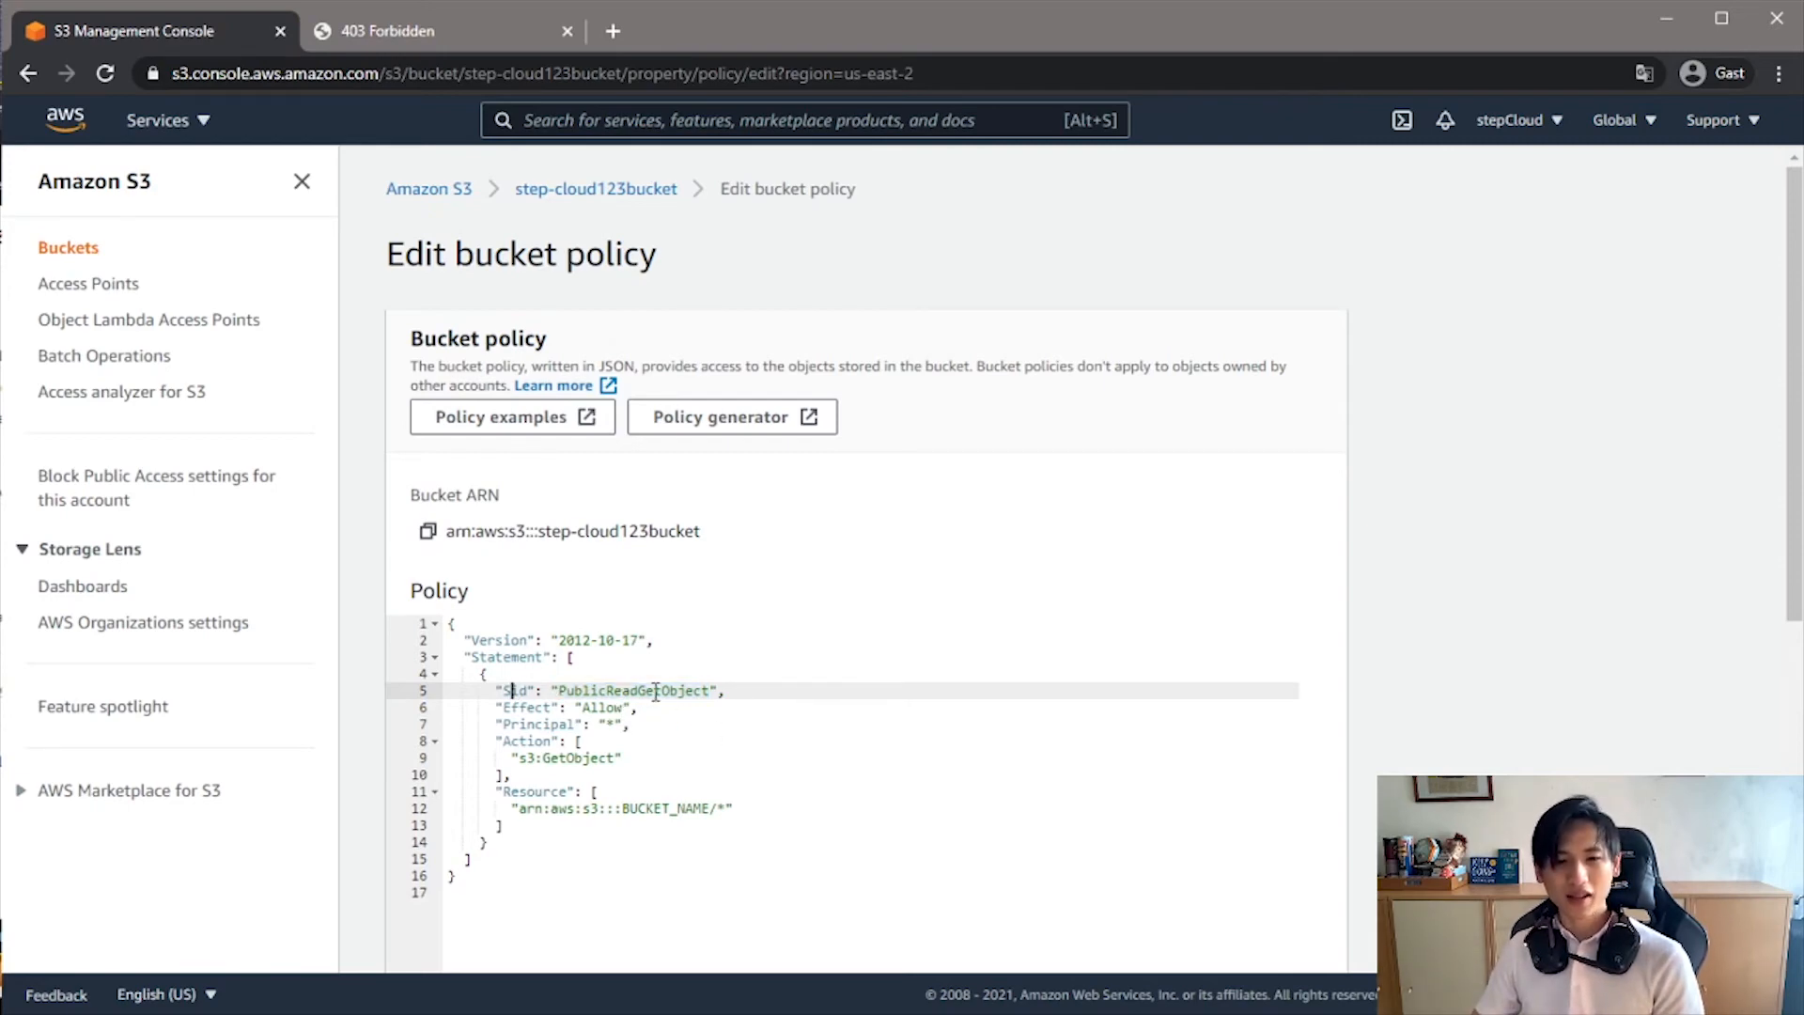
double_click(656, 692)
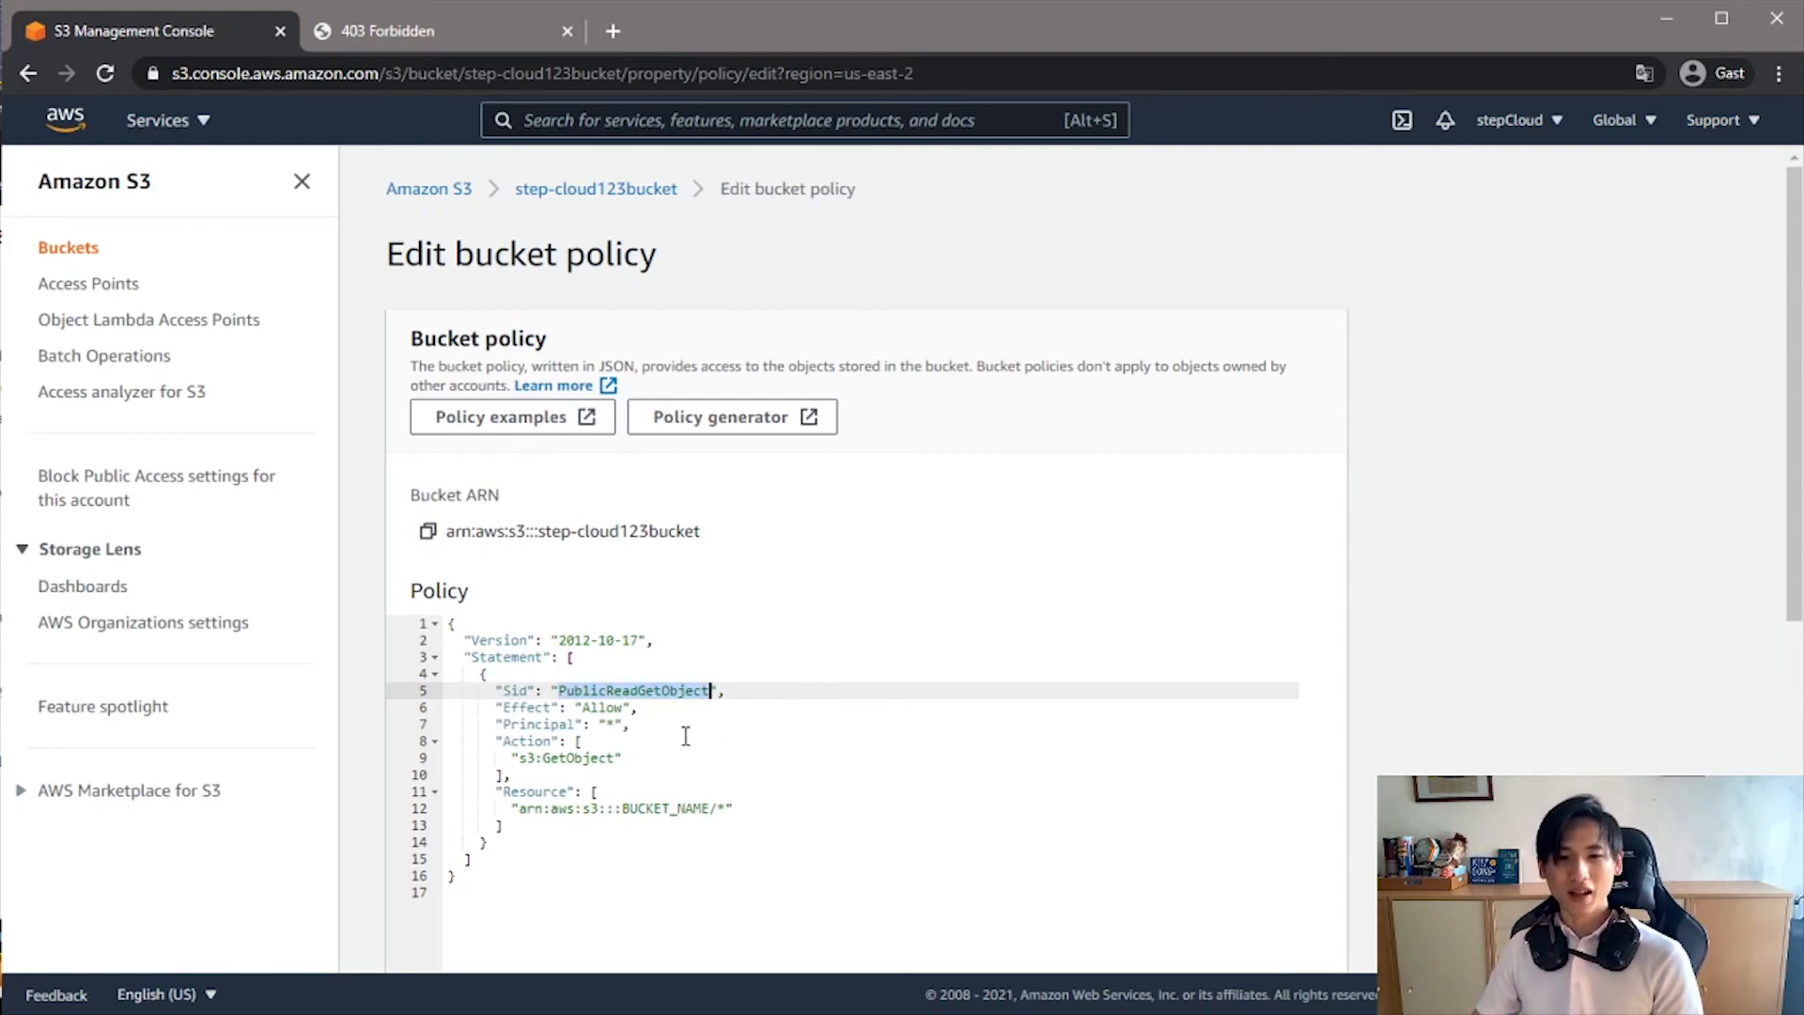
double_click(535, 707)
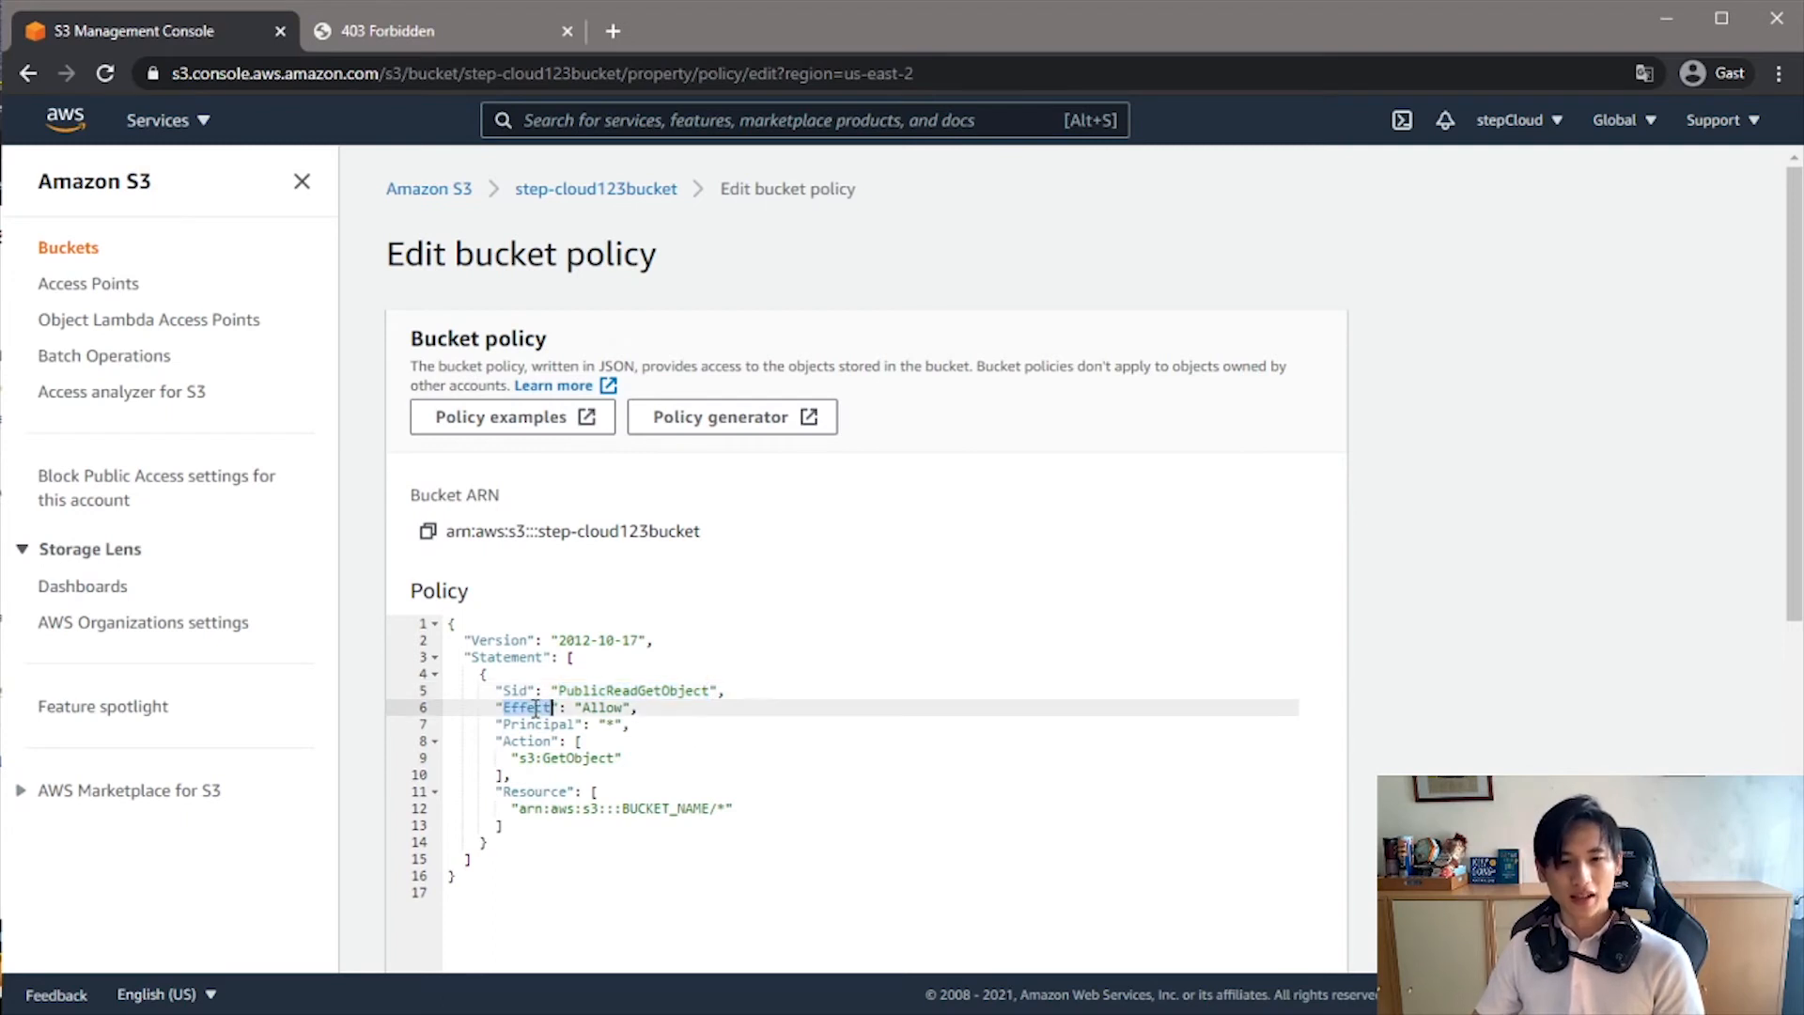
double_click(594, 707)
double_click(529, 742)
drag(517, 757, 616, 758)
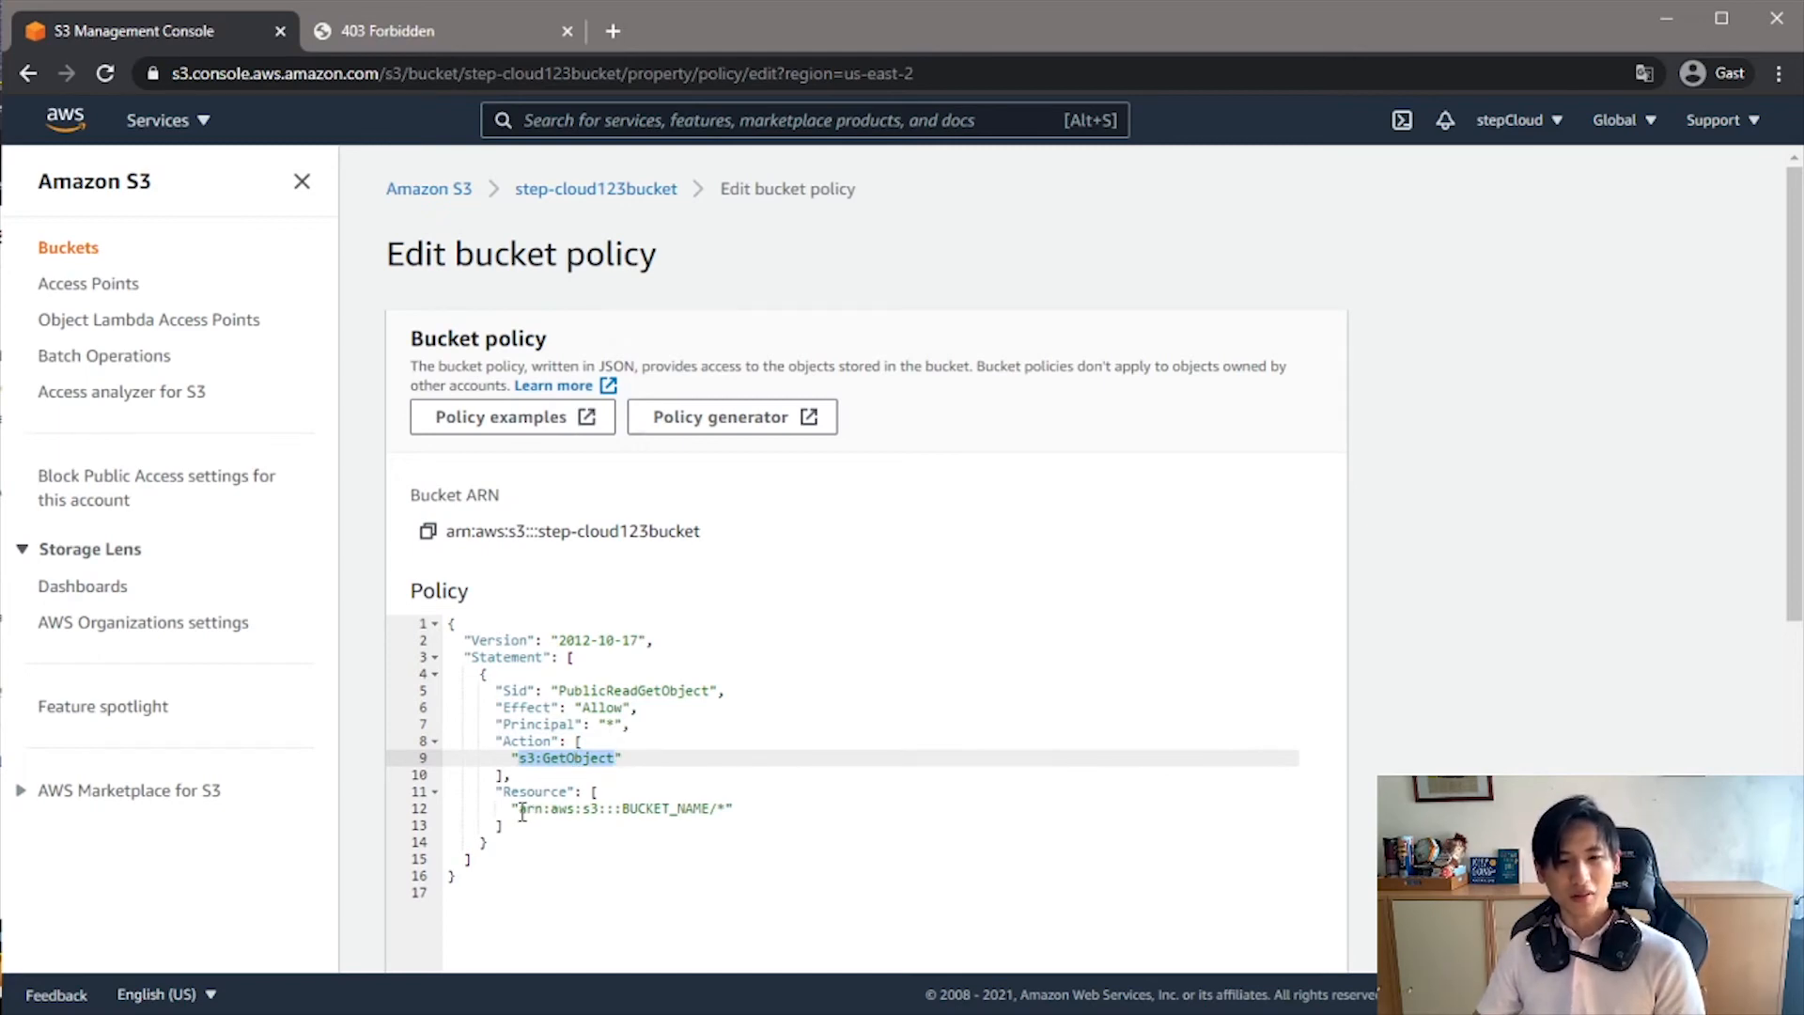
- Replace BUCKET_NAME in the policy's Resource ARN with step-cloud123bucket and save the bucket policy
double_click(624, 808)
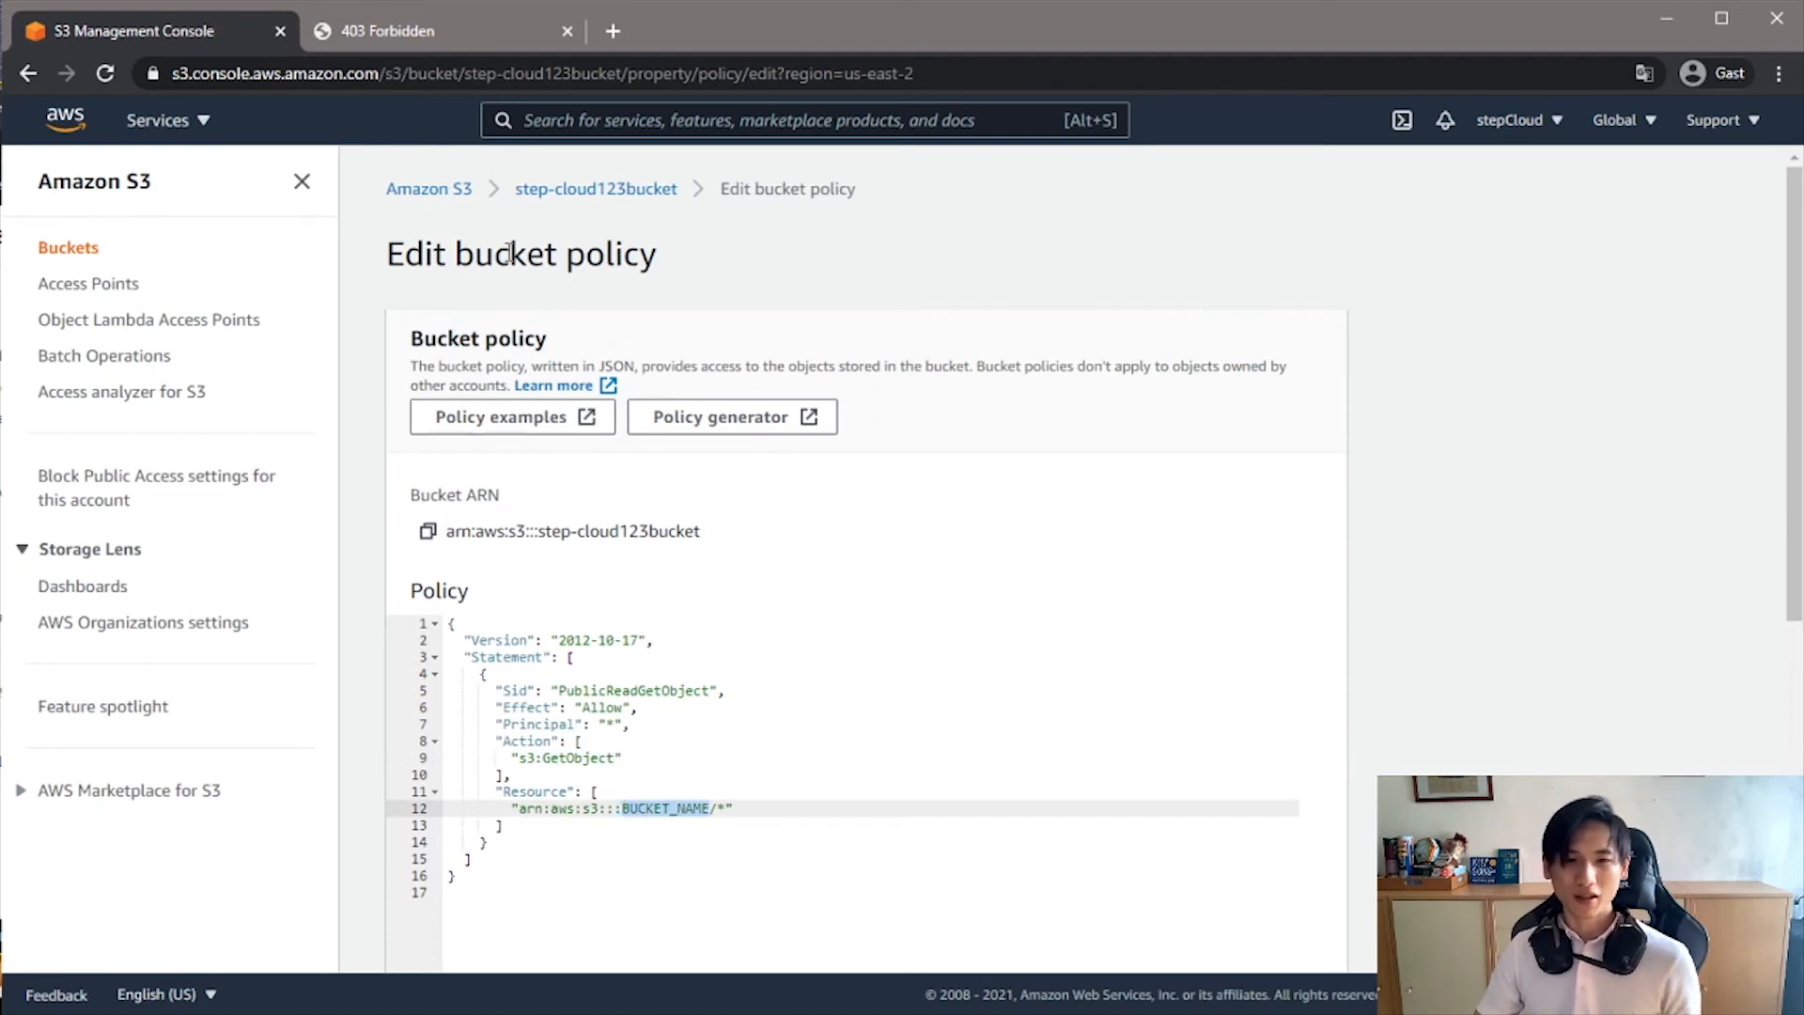
drag(509, 199, 691, 195)
key(ctrl+c)
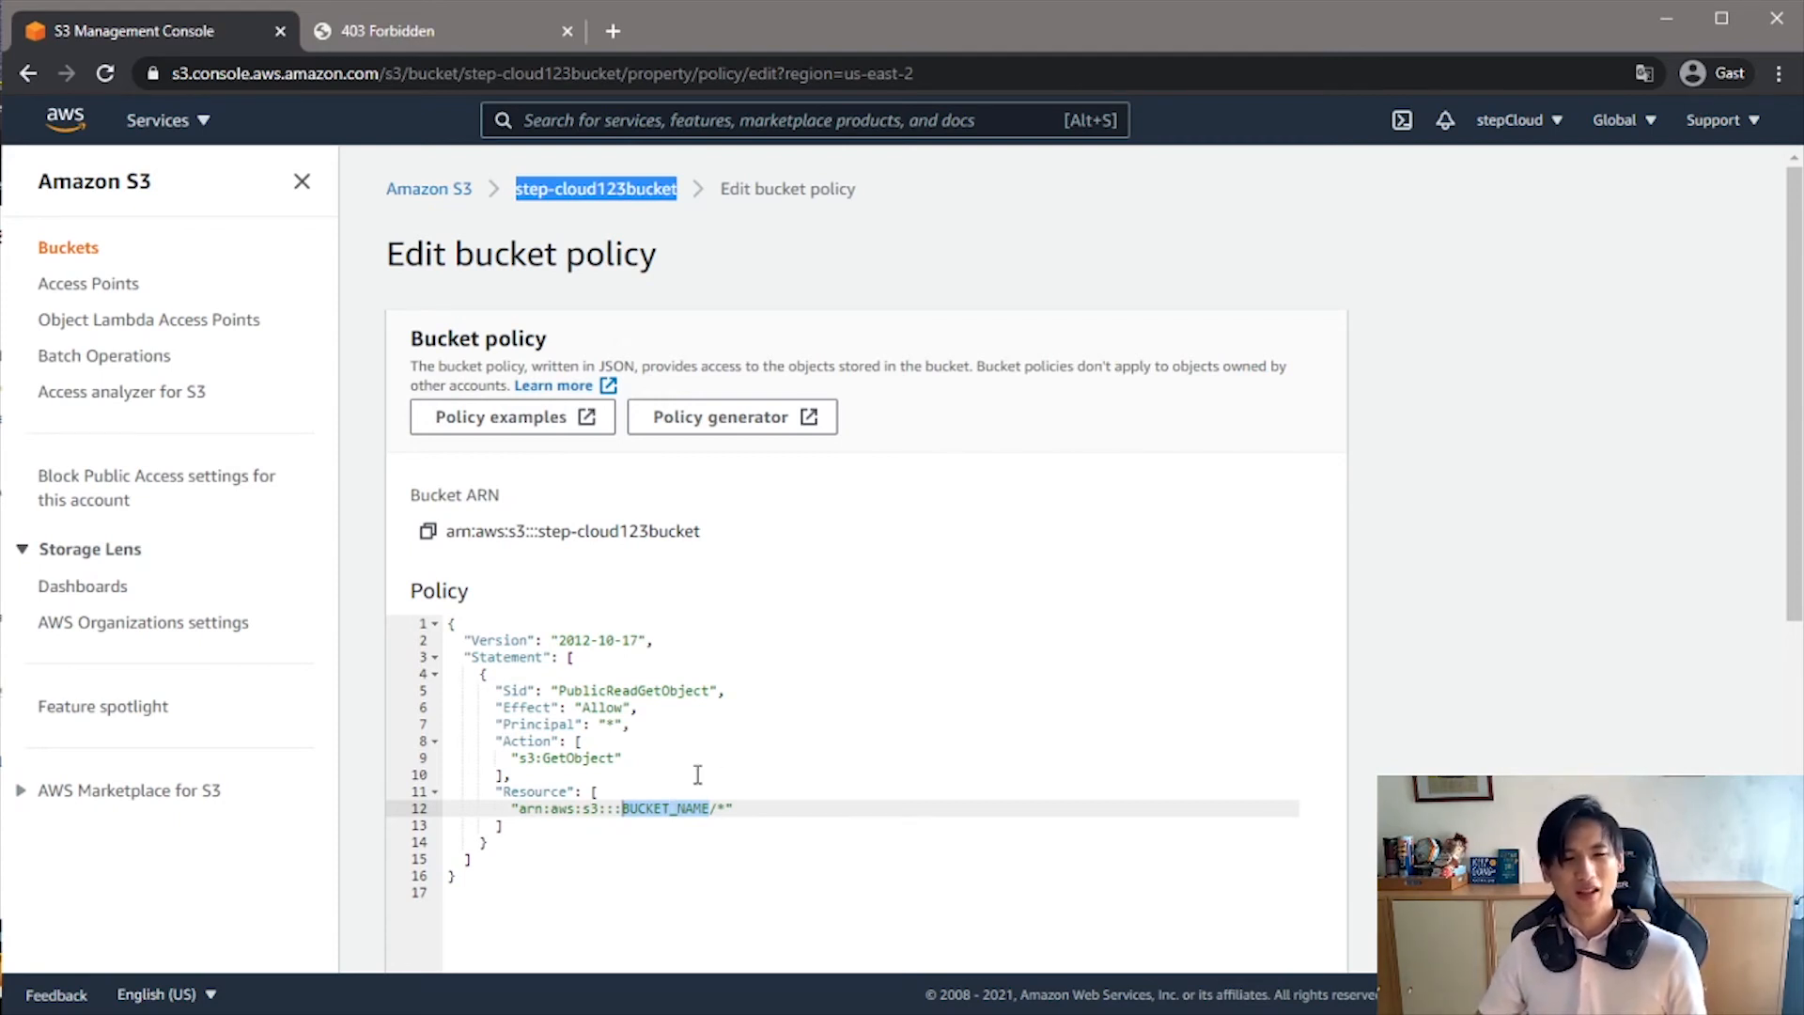
double_click(654, 799)
double_click(653, 808)
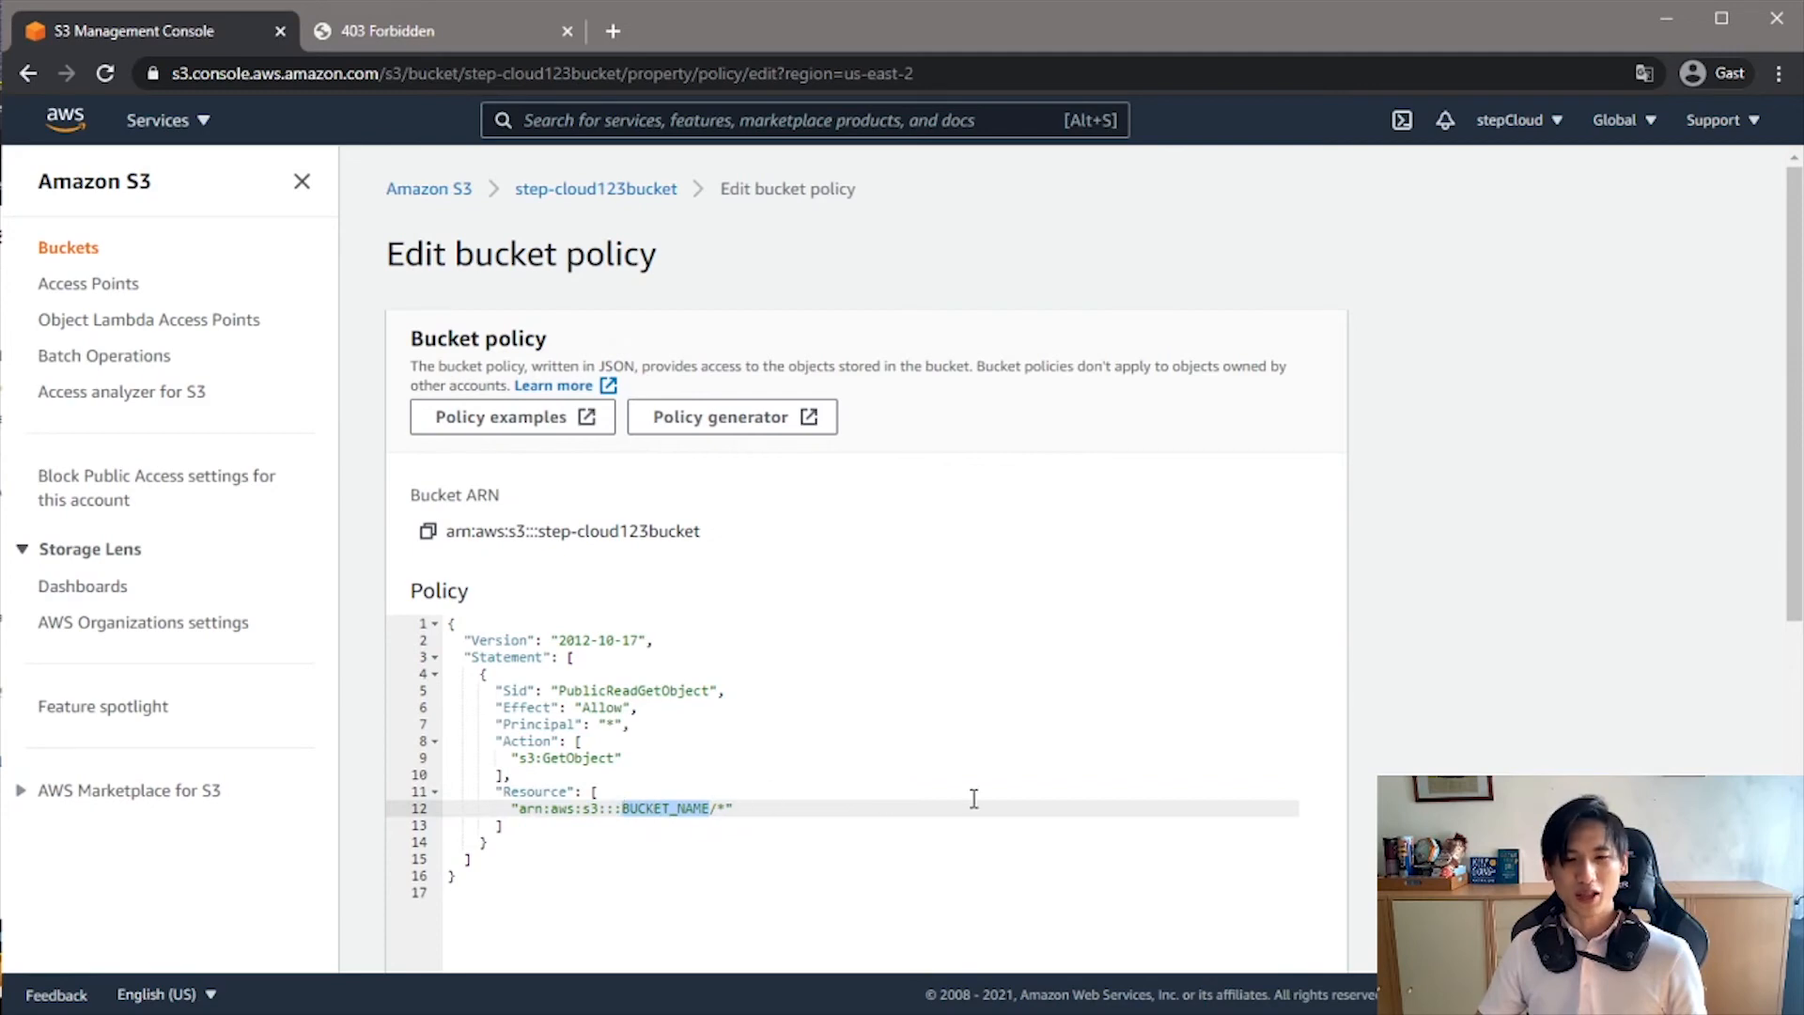
key(ctrl+v)
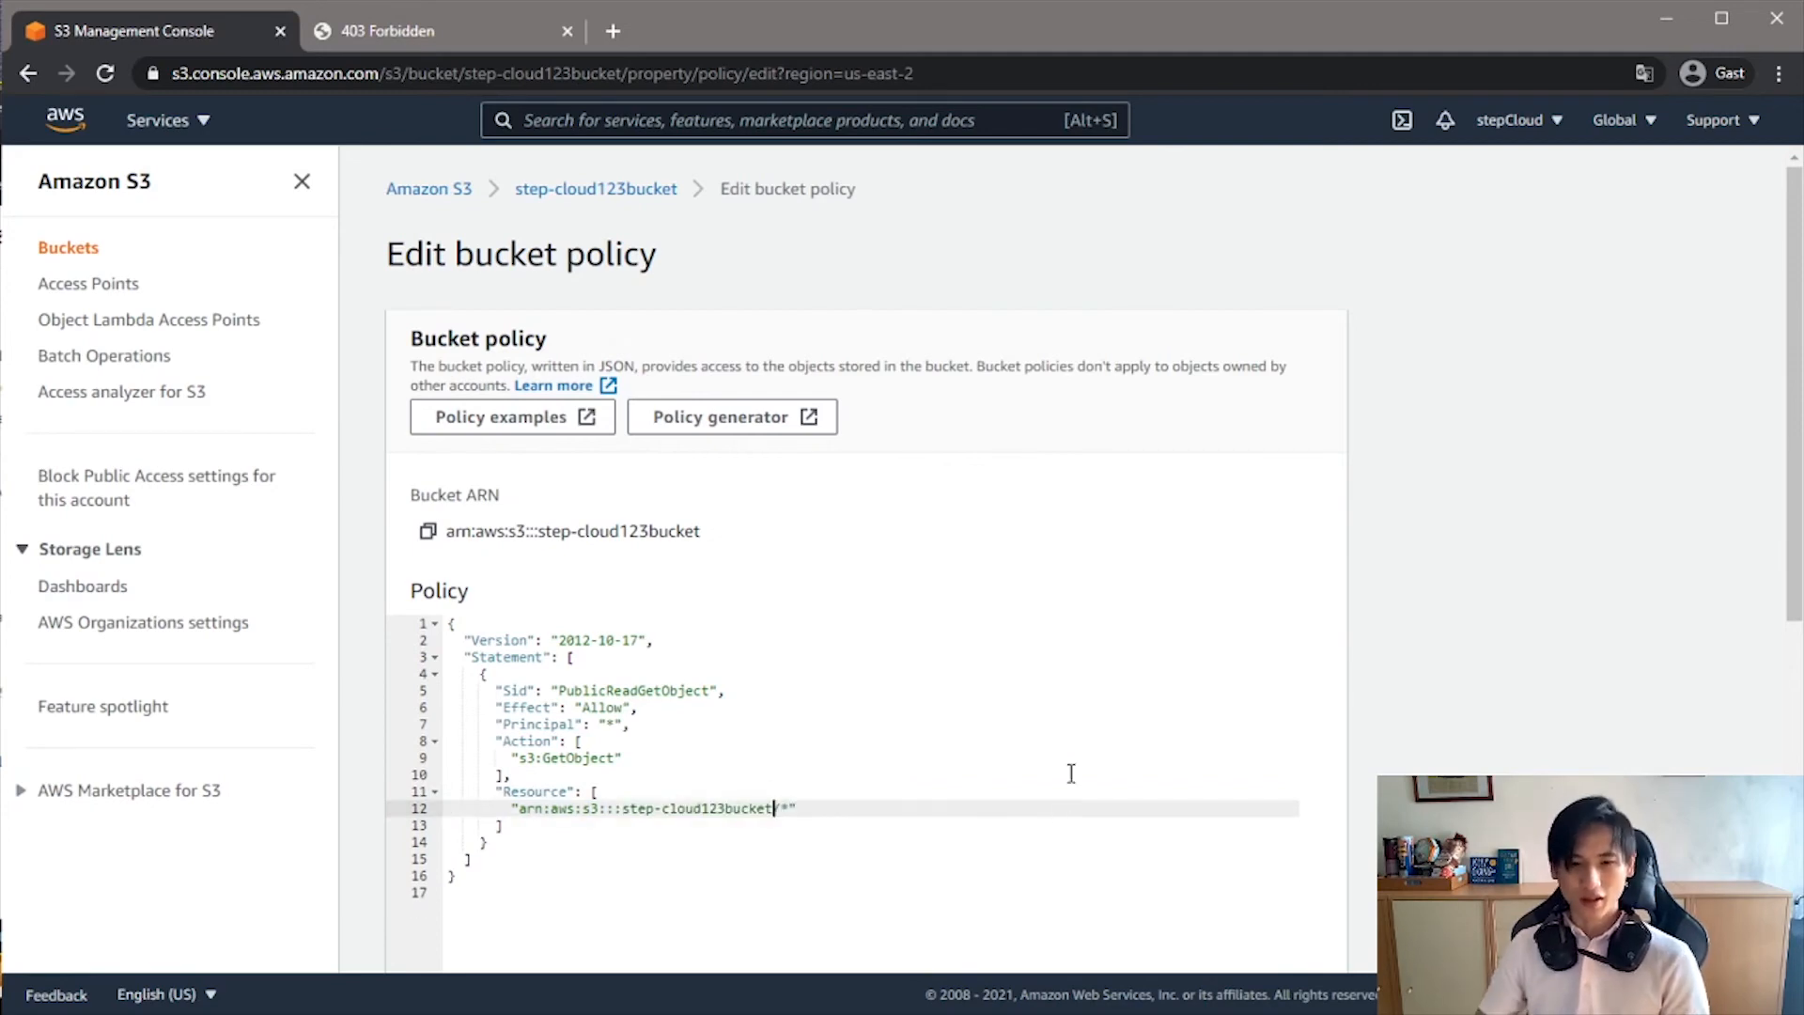
scroll(789, 658, down, 5)
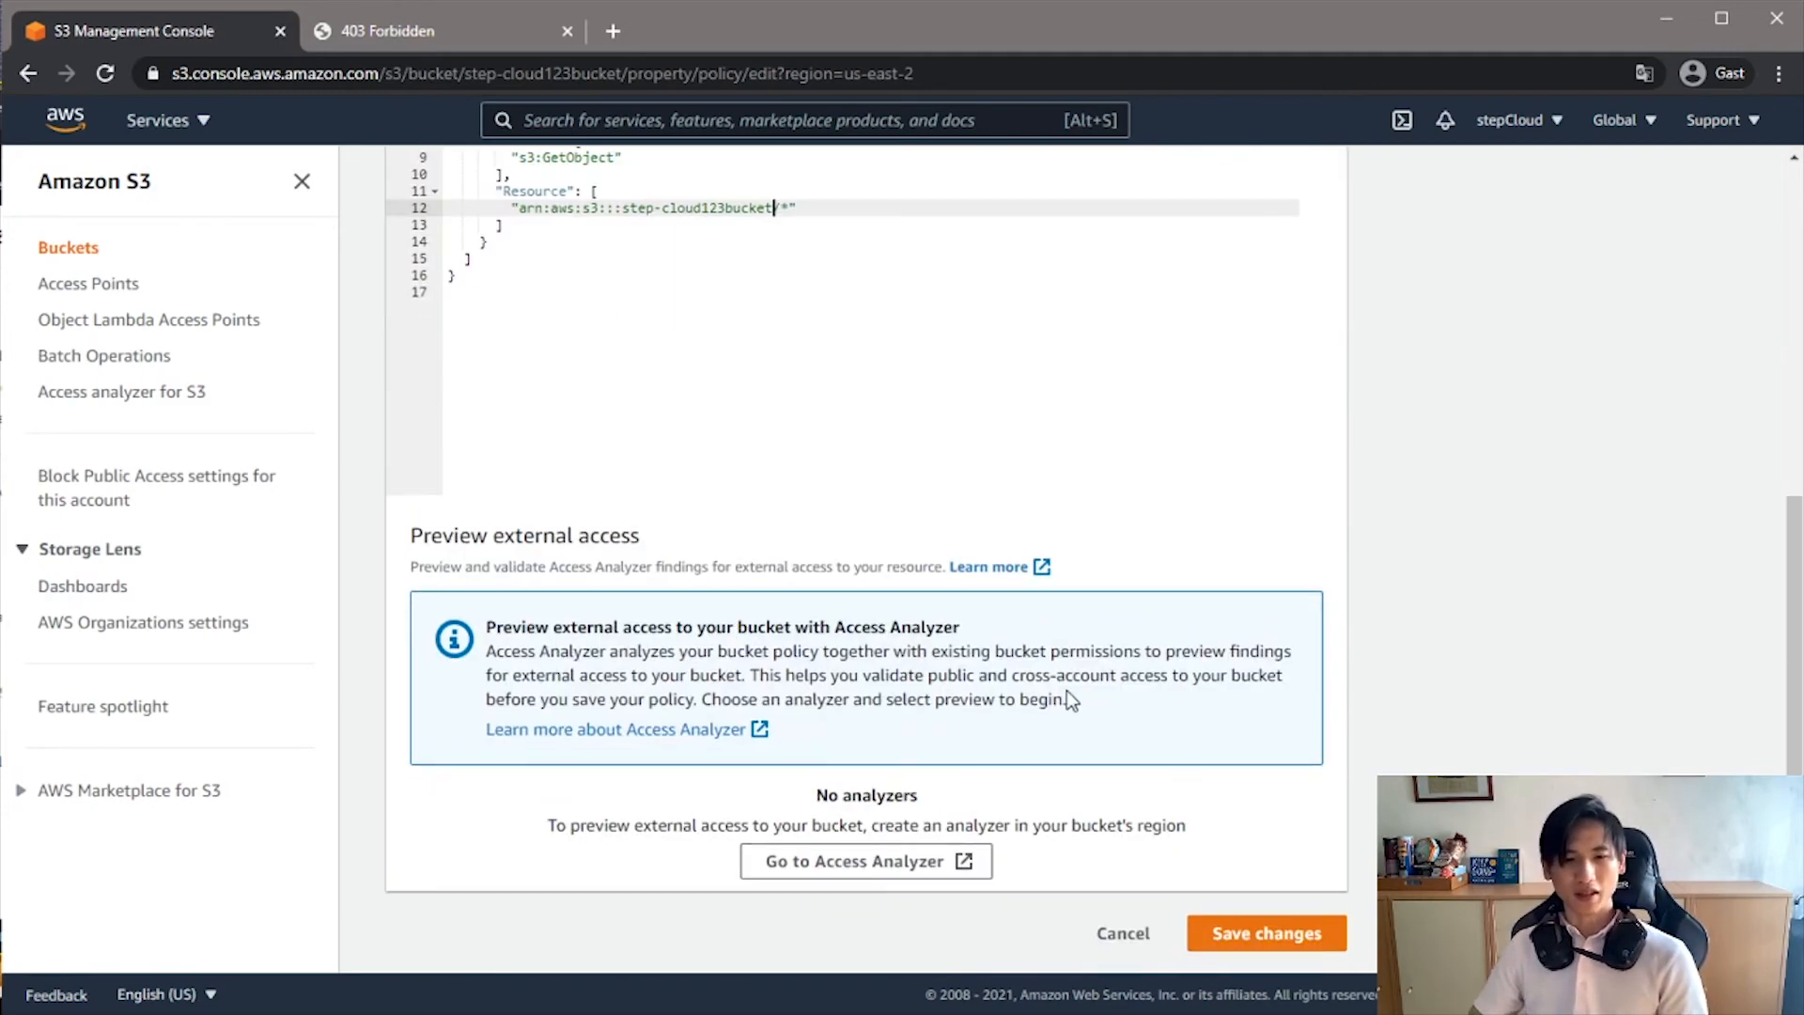
click(1279, 945)
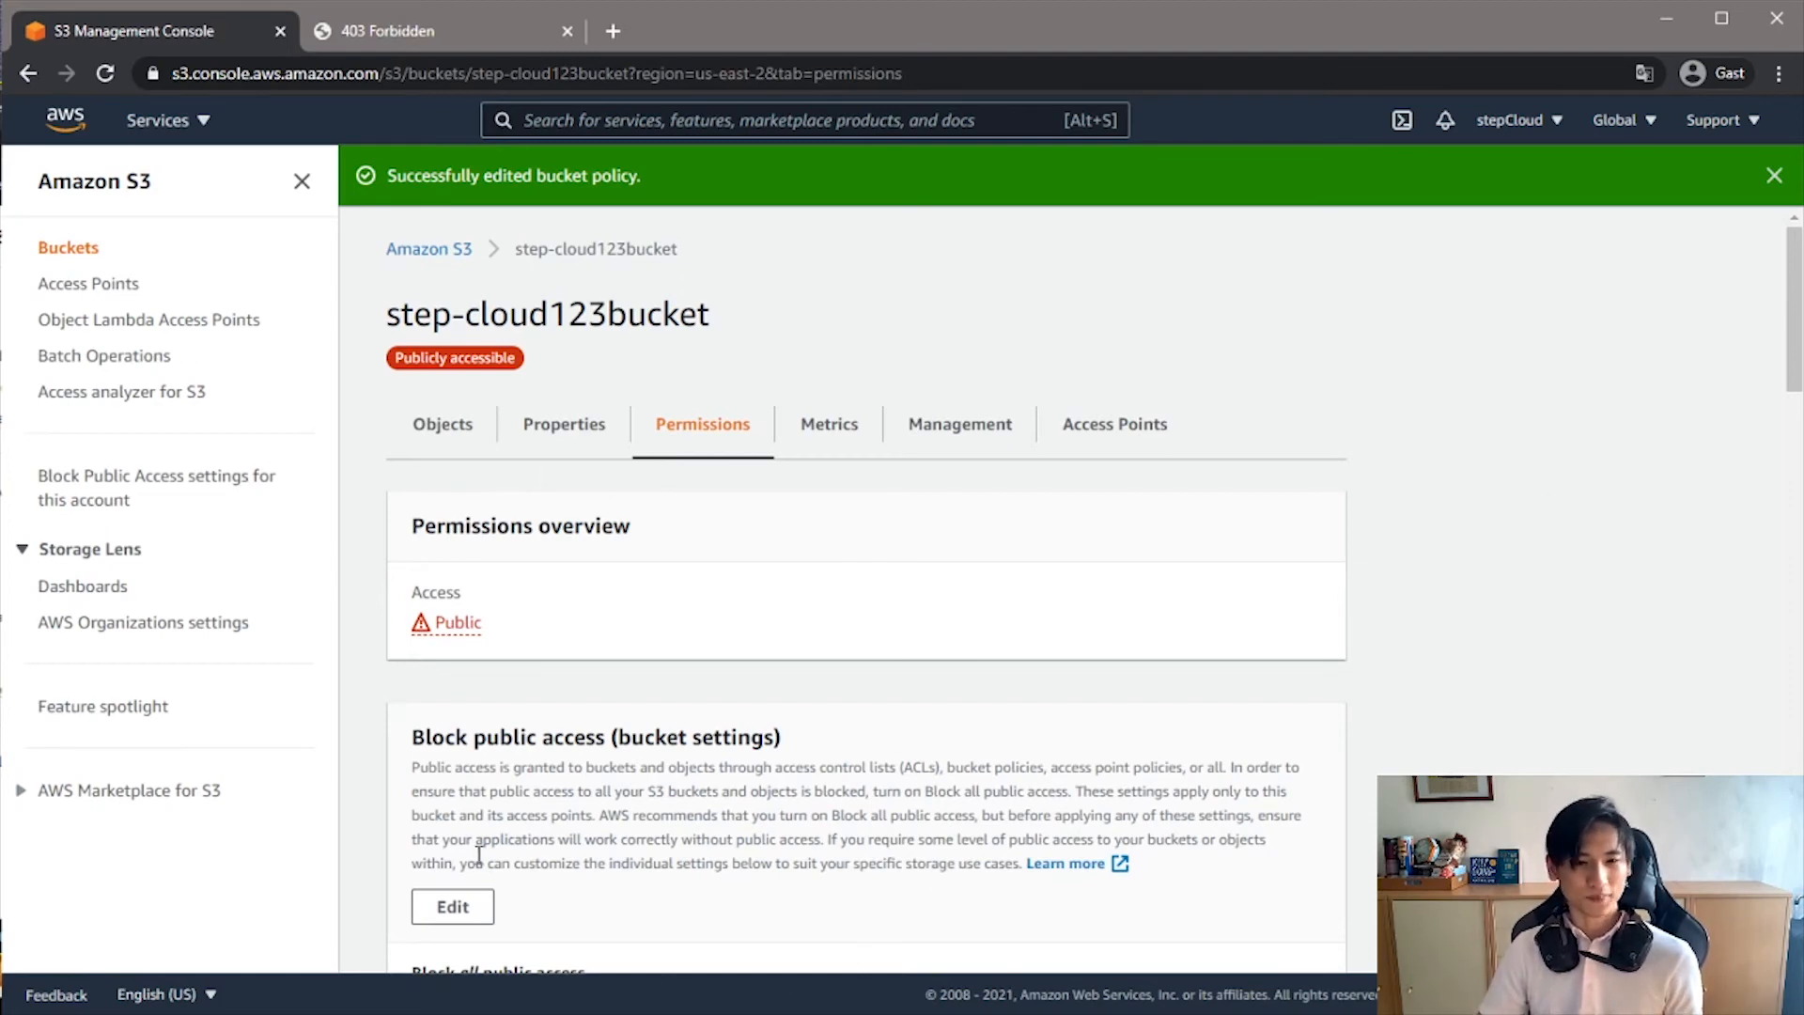
- Reopen the bucket policy for editing and start a second JSON block with curly braces below the existing policy
scroll(601, 592, down, 10)
click(452, 456)
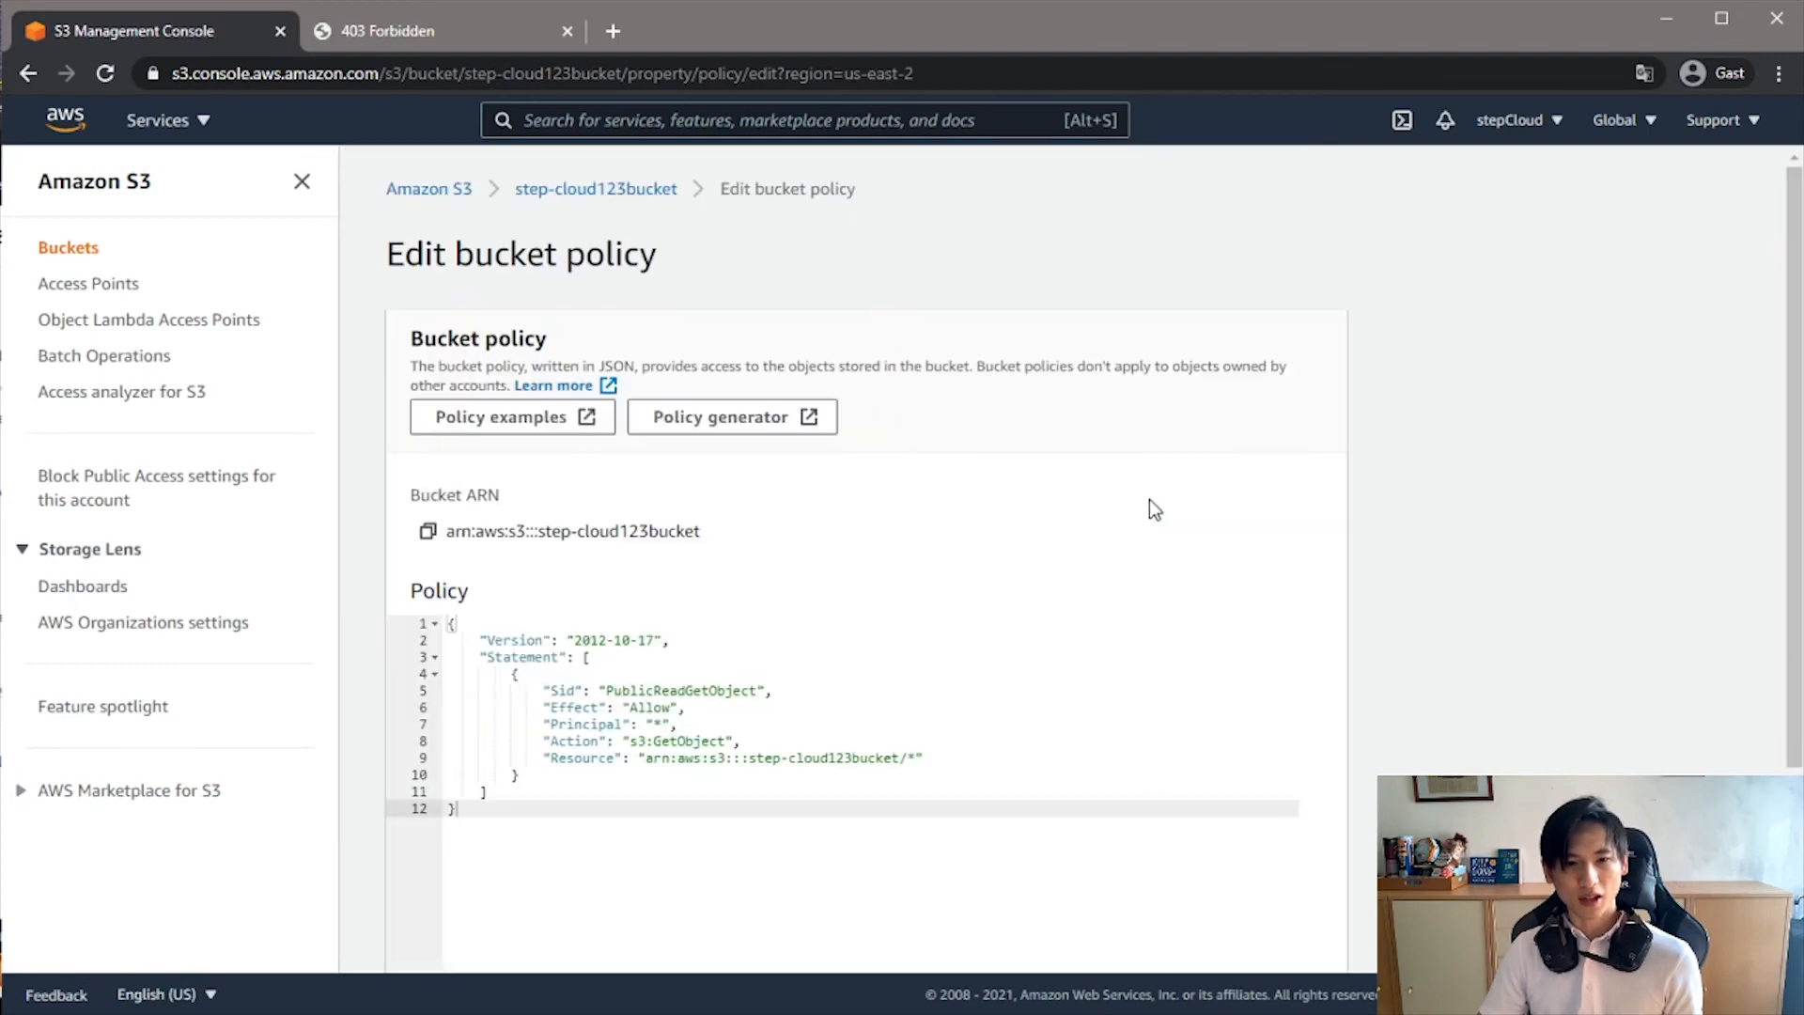
scroll(752, 526, down, 5)
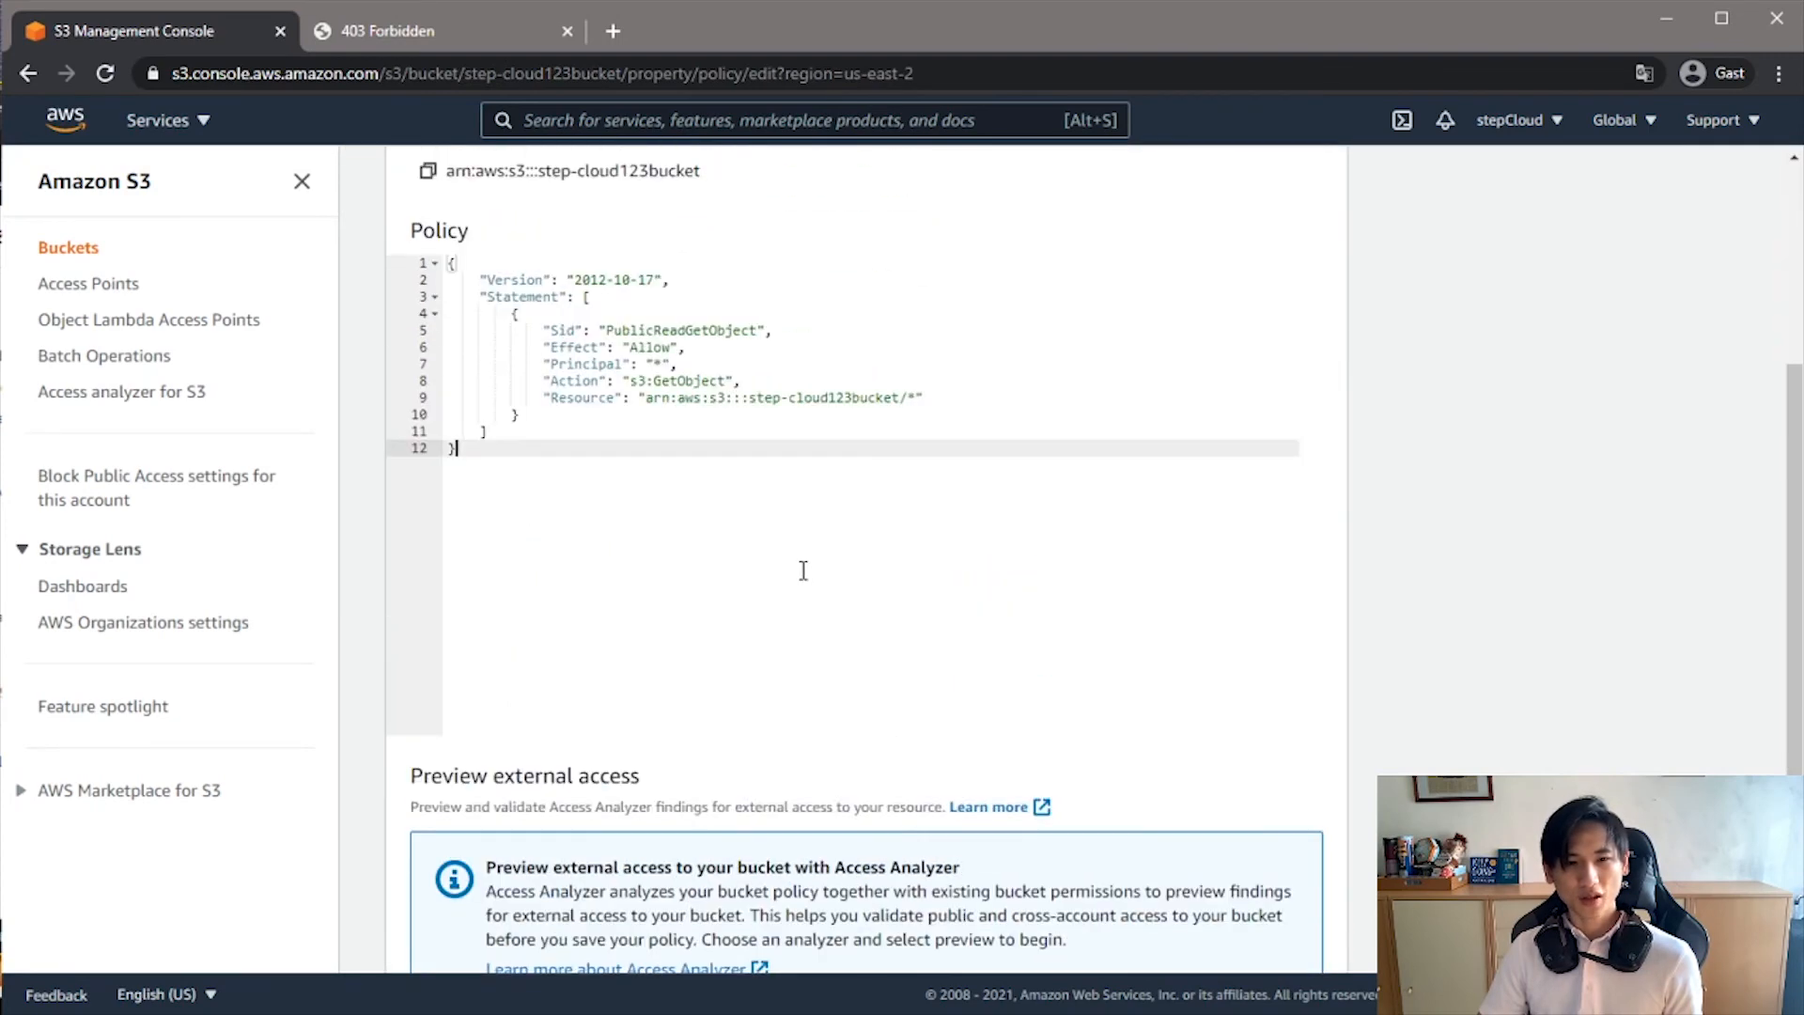
key(Return)
key(Return)
scroll(804, 592, up, 3)
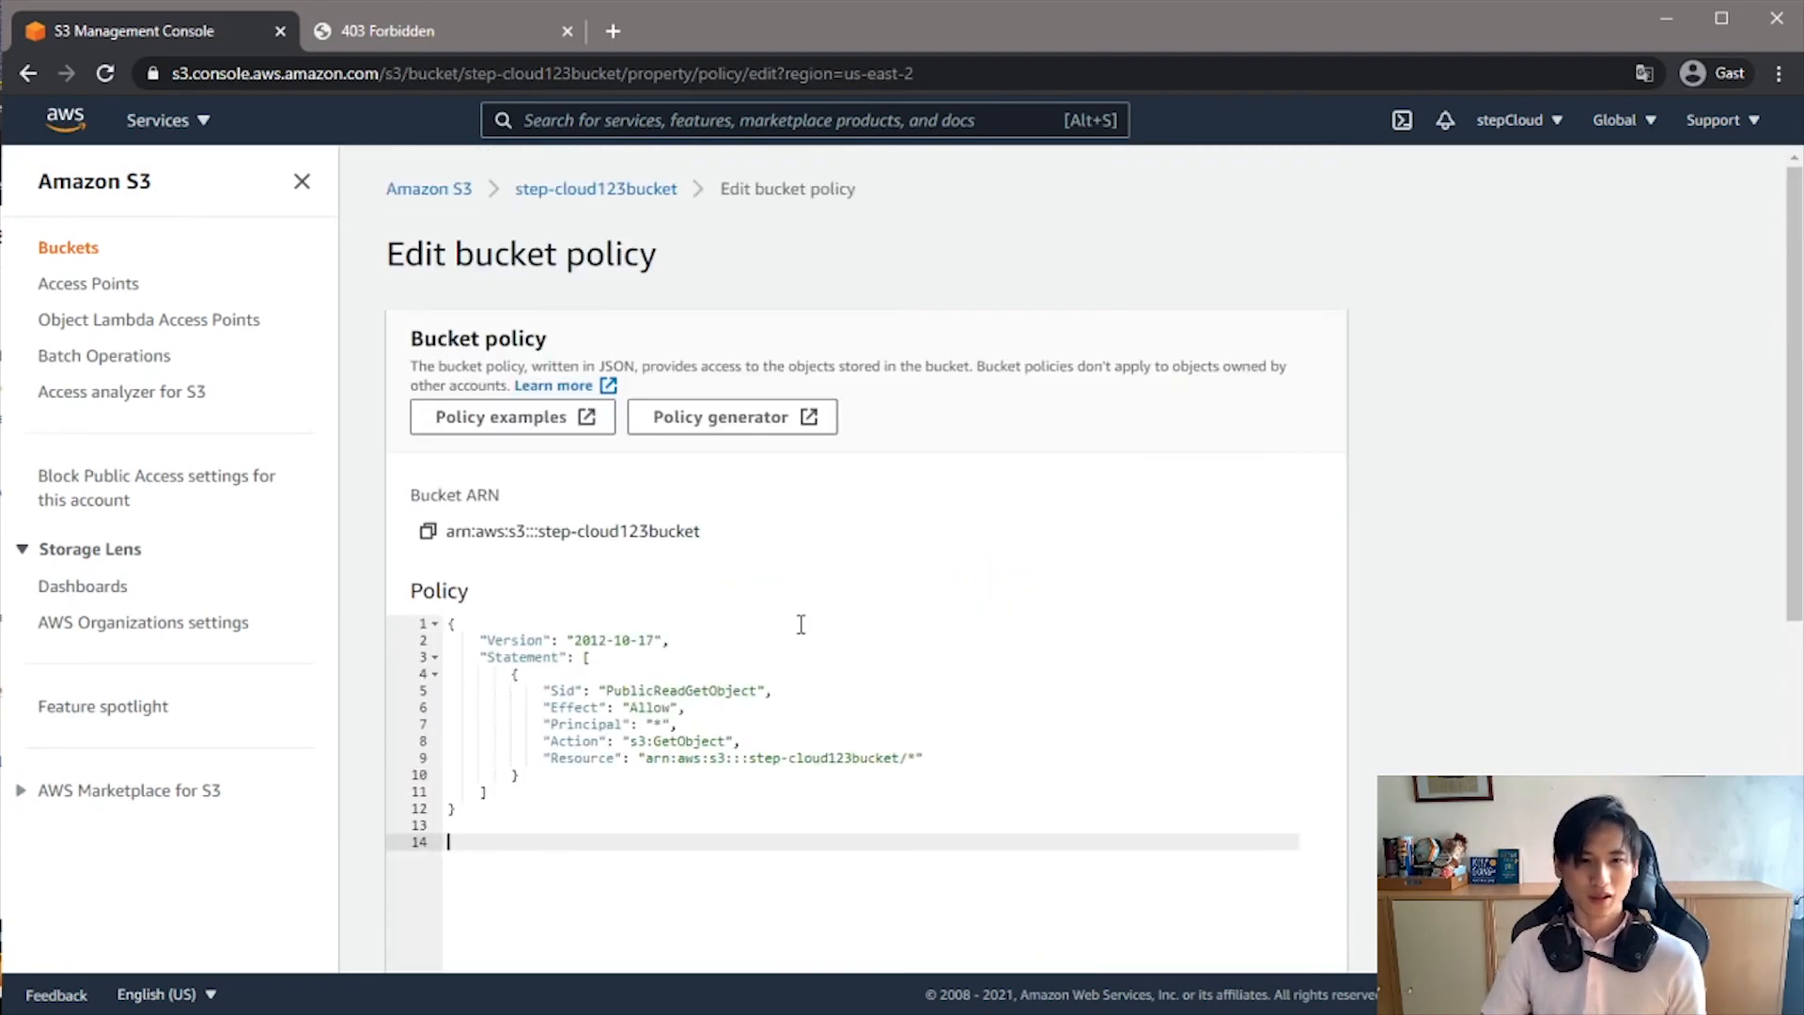
scroll(818, 612, down, 1)
text({)
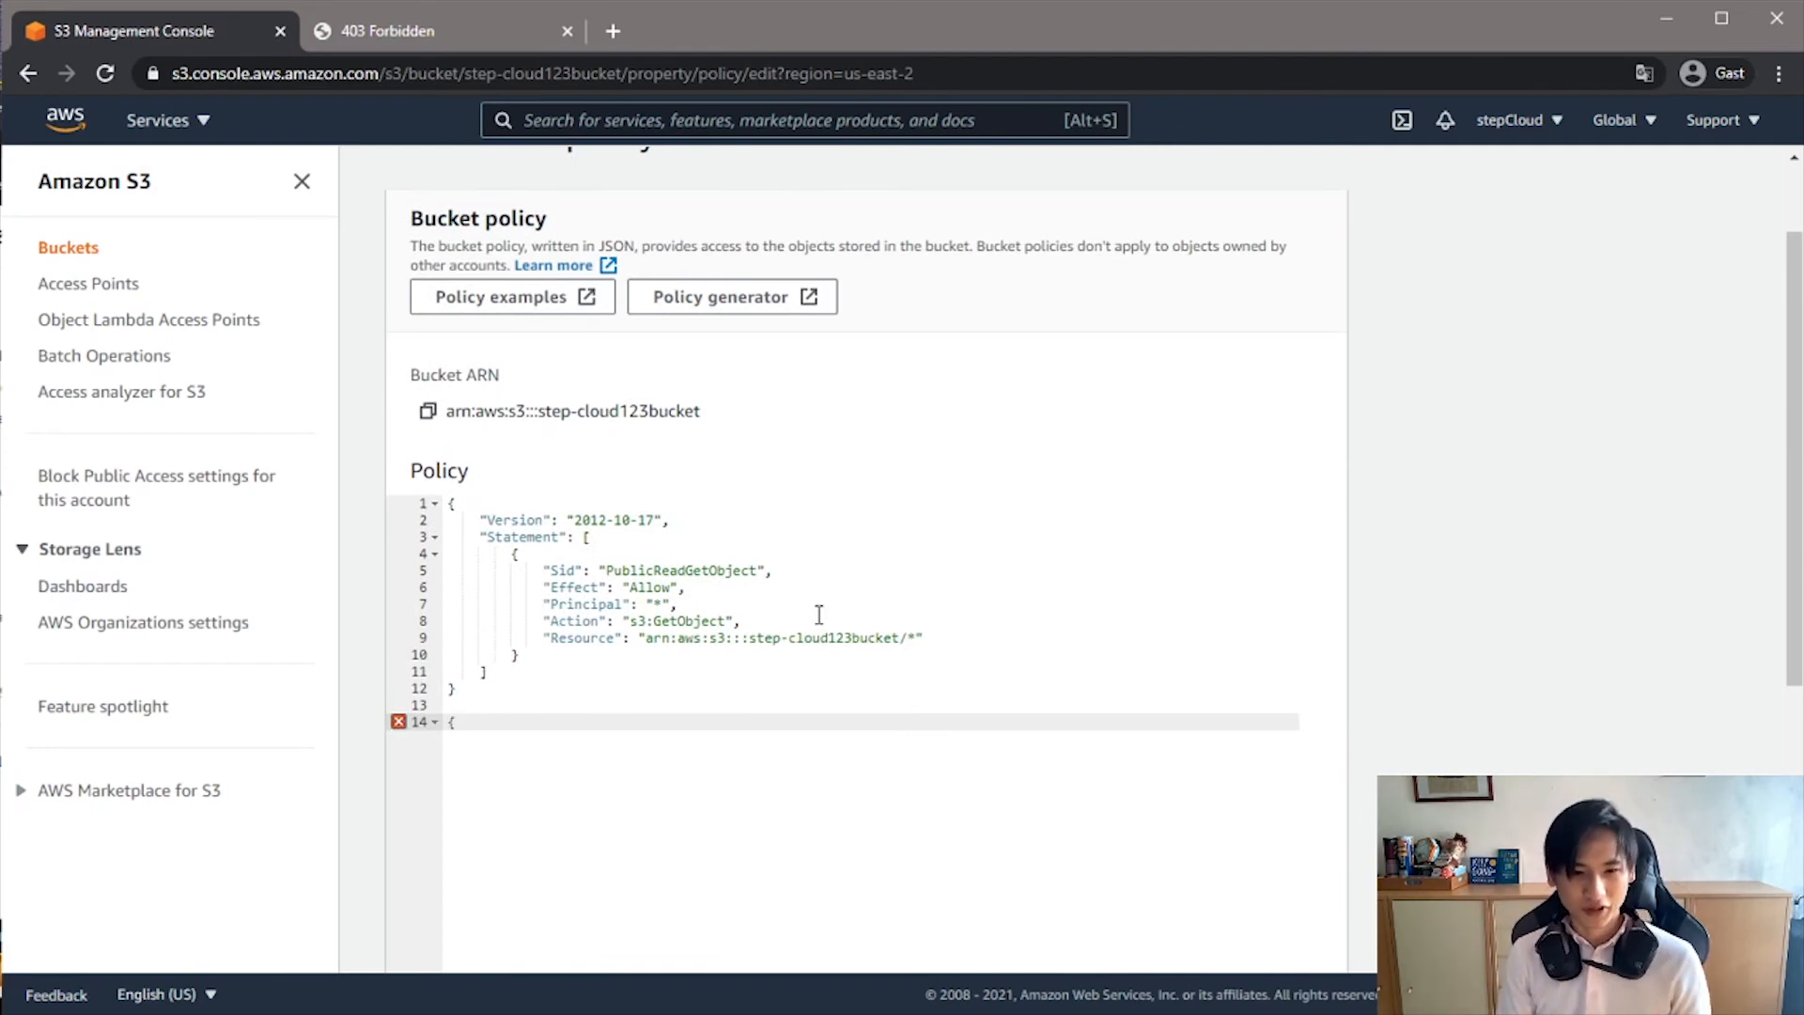
key(Return)
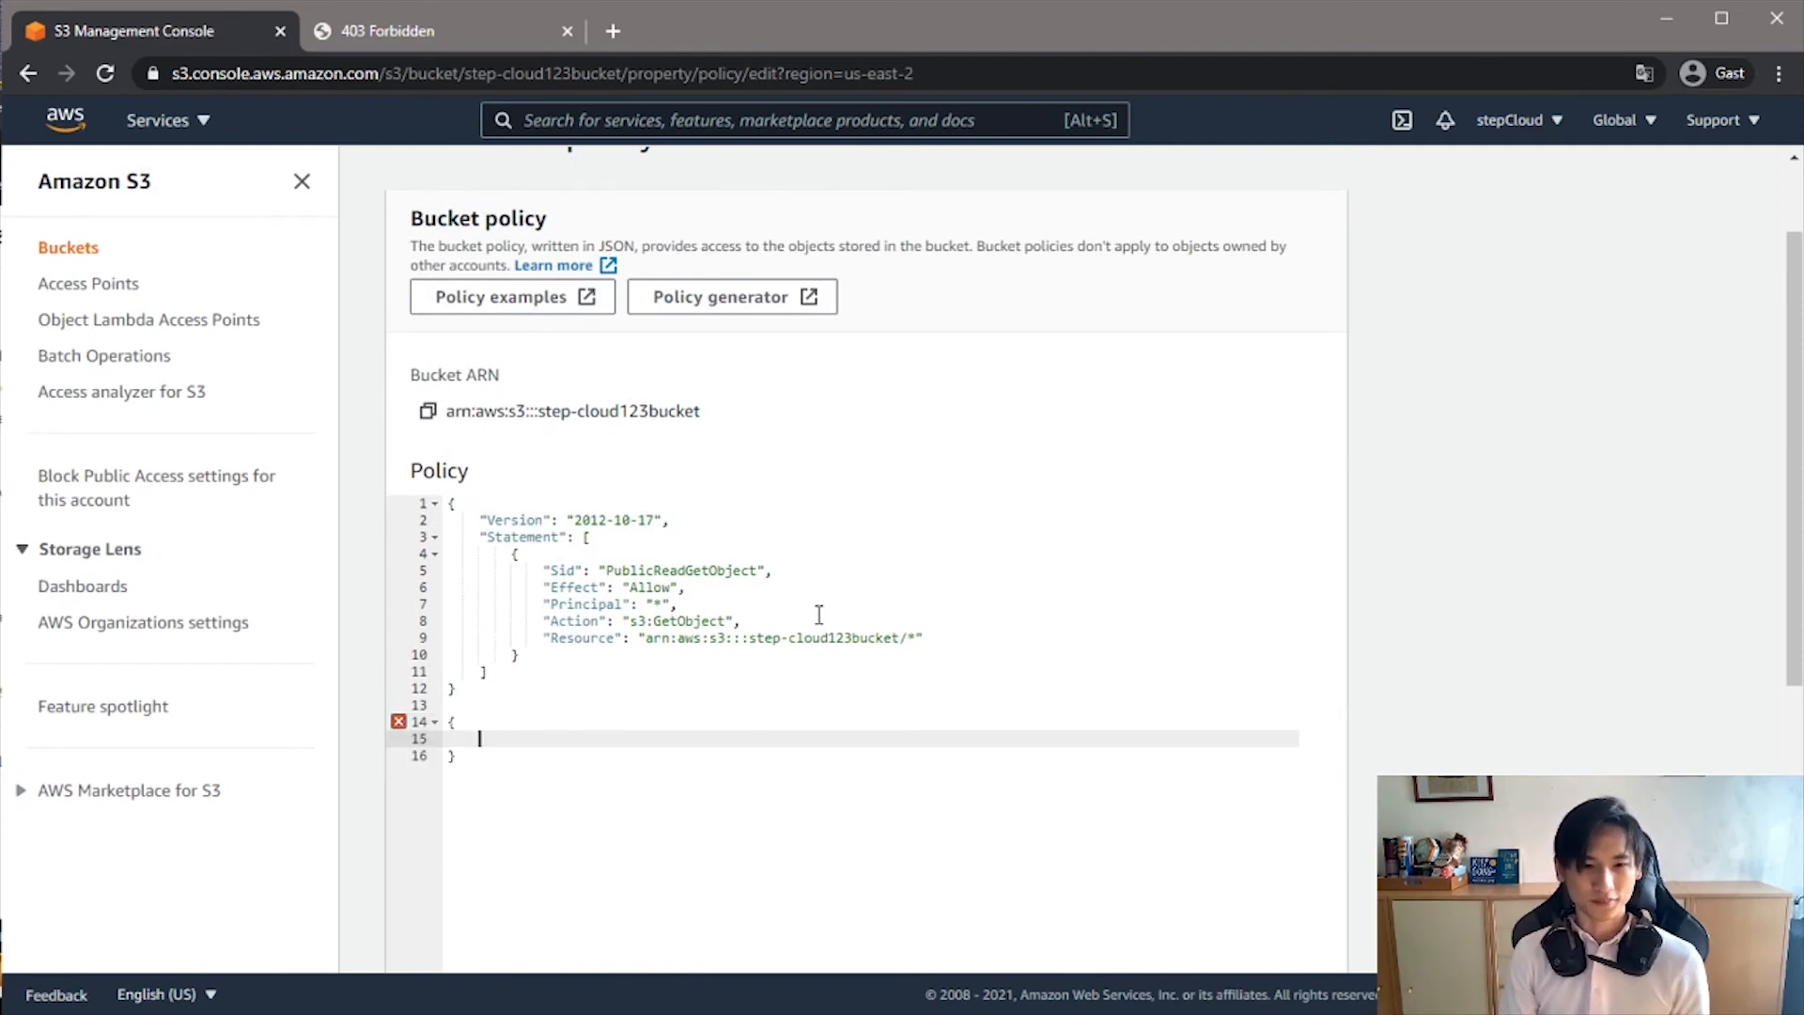
- Add the entry "Version": "2012-10-17", to the second policy block and start a new line beneath it
text(")
text(Version")
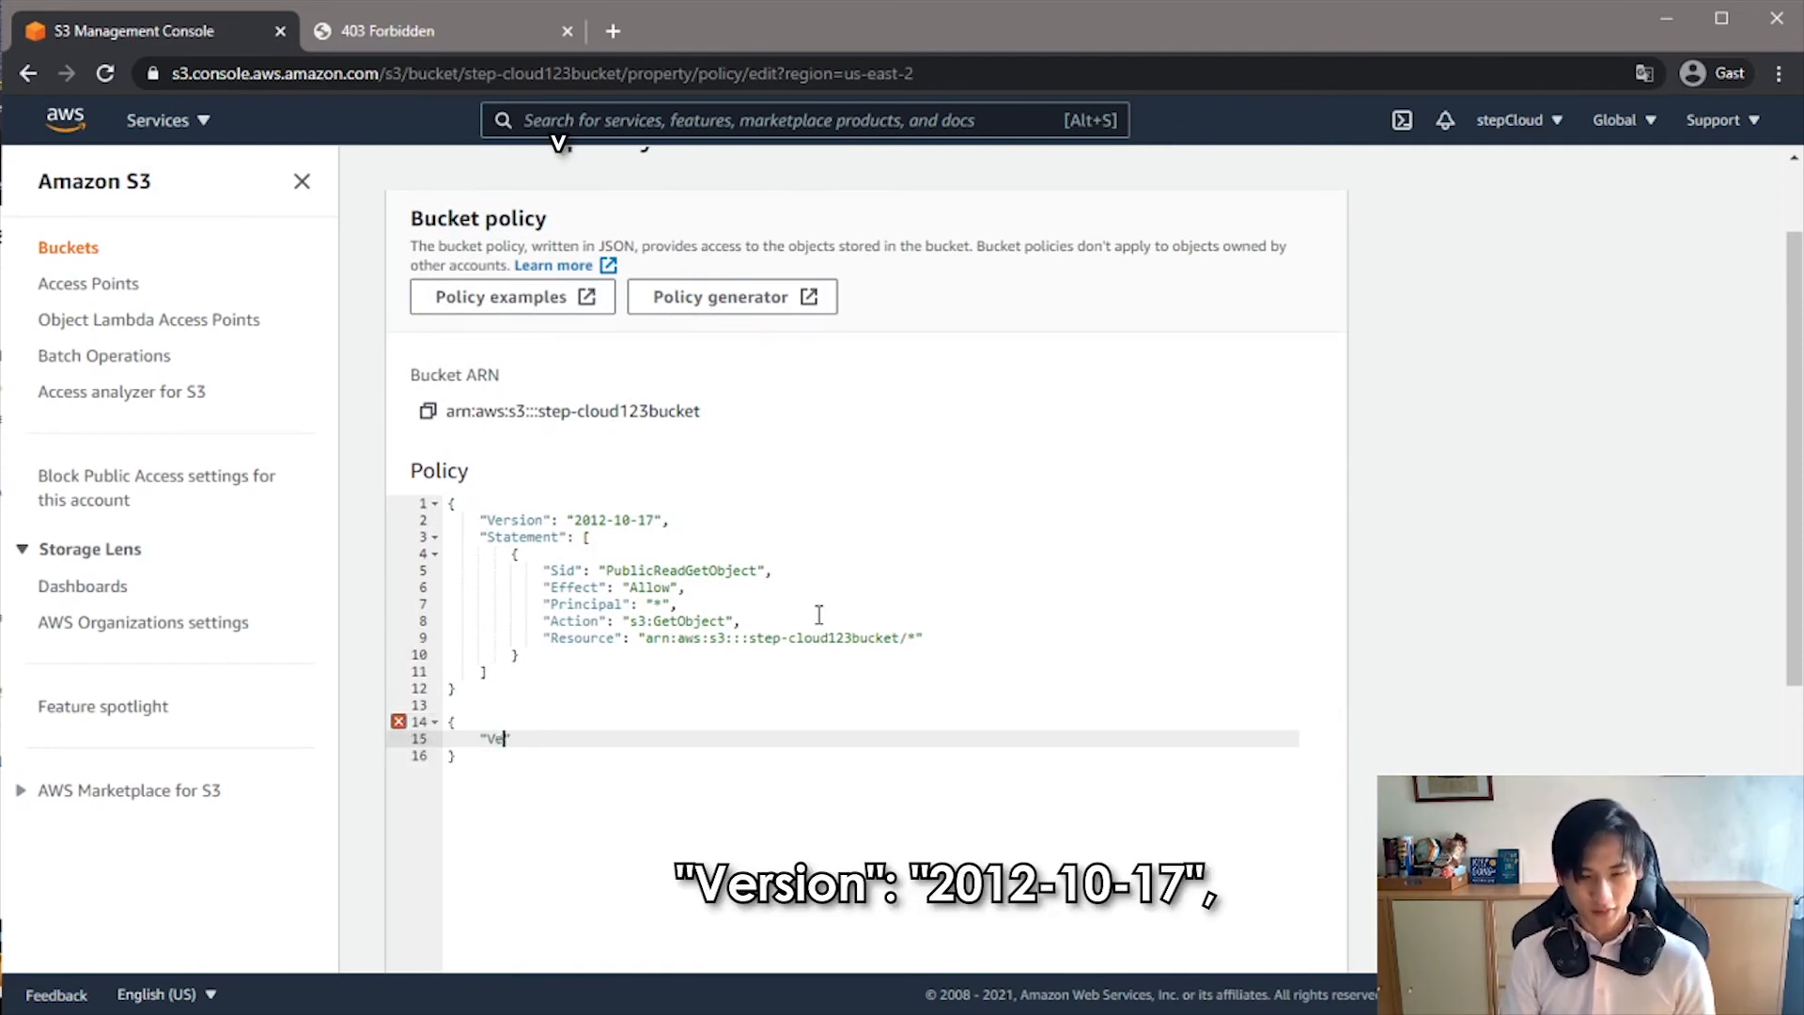
text(": "2012)
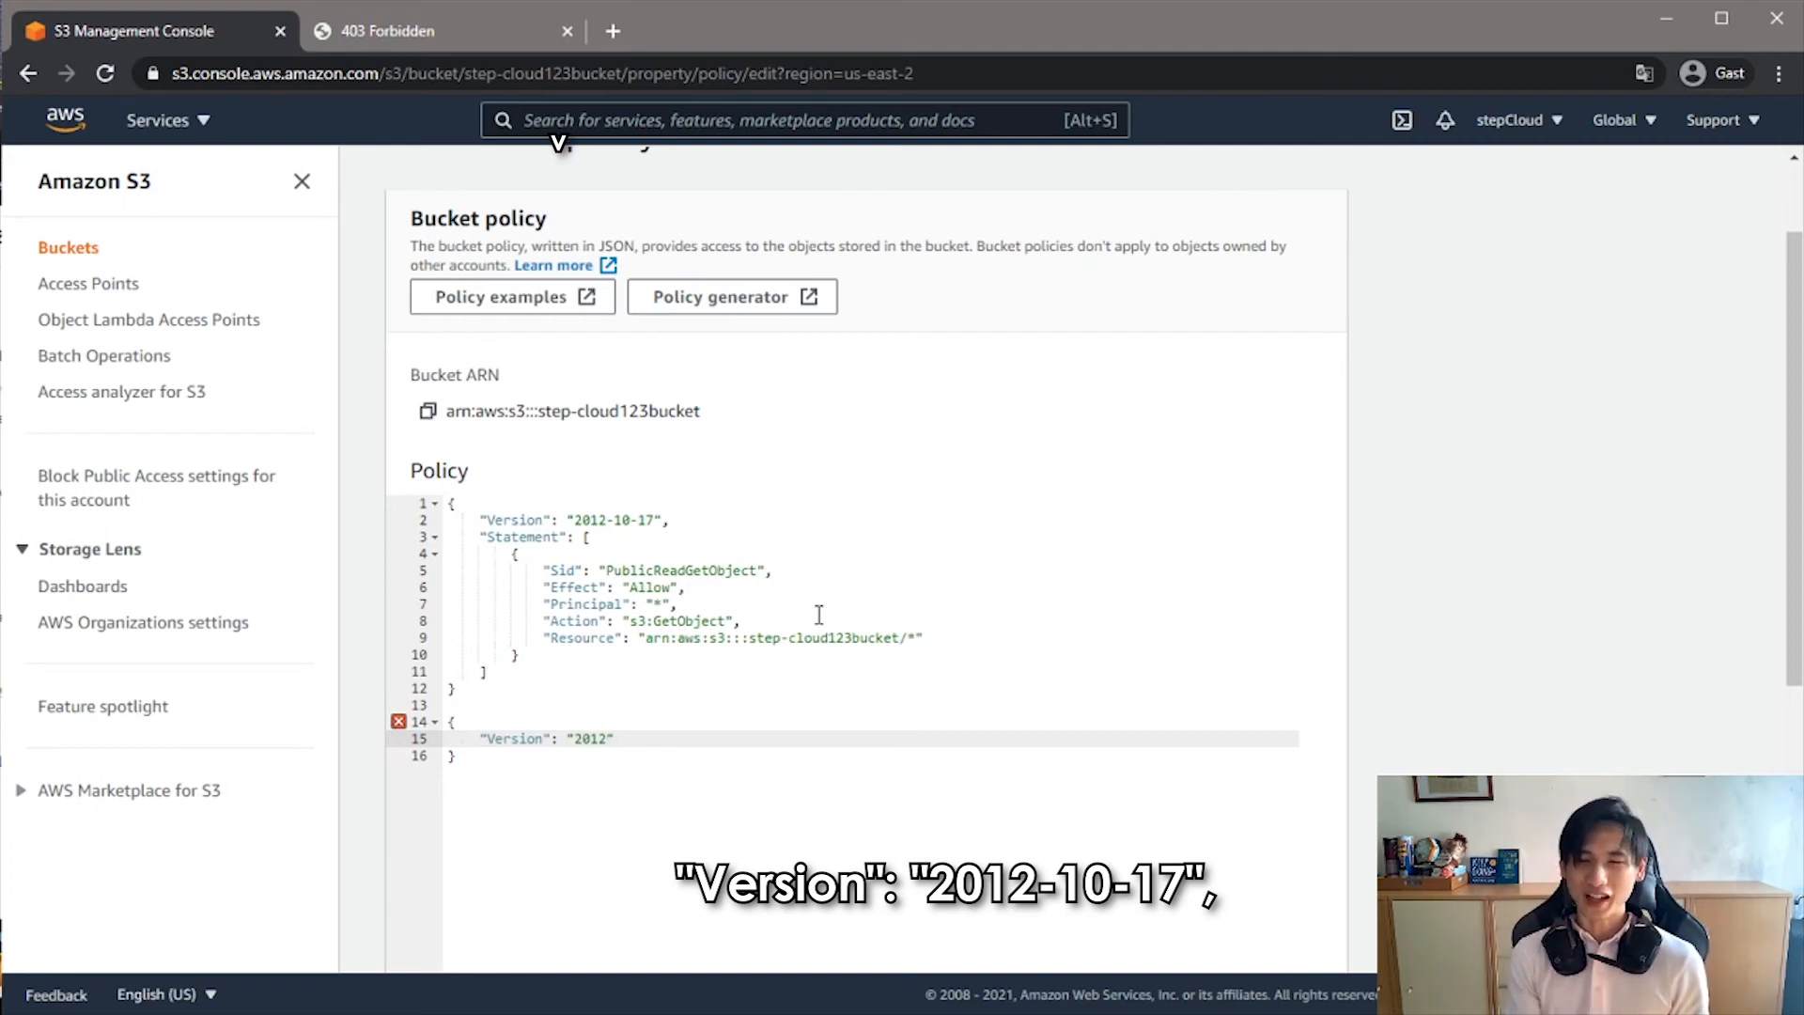
text(-10)
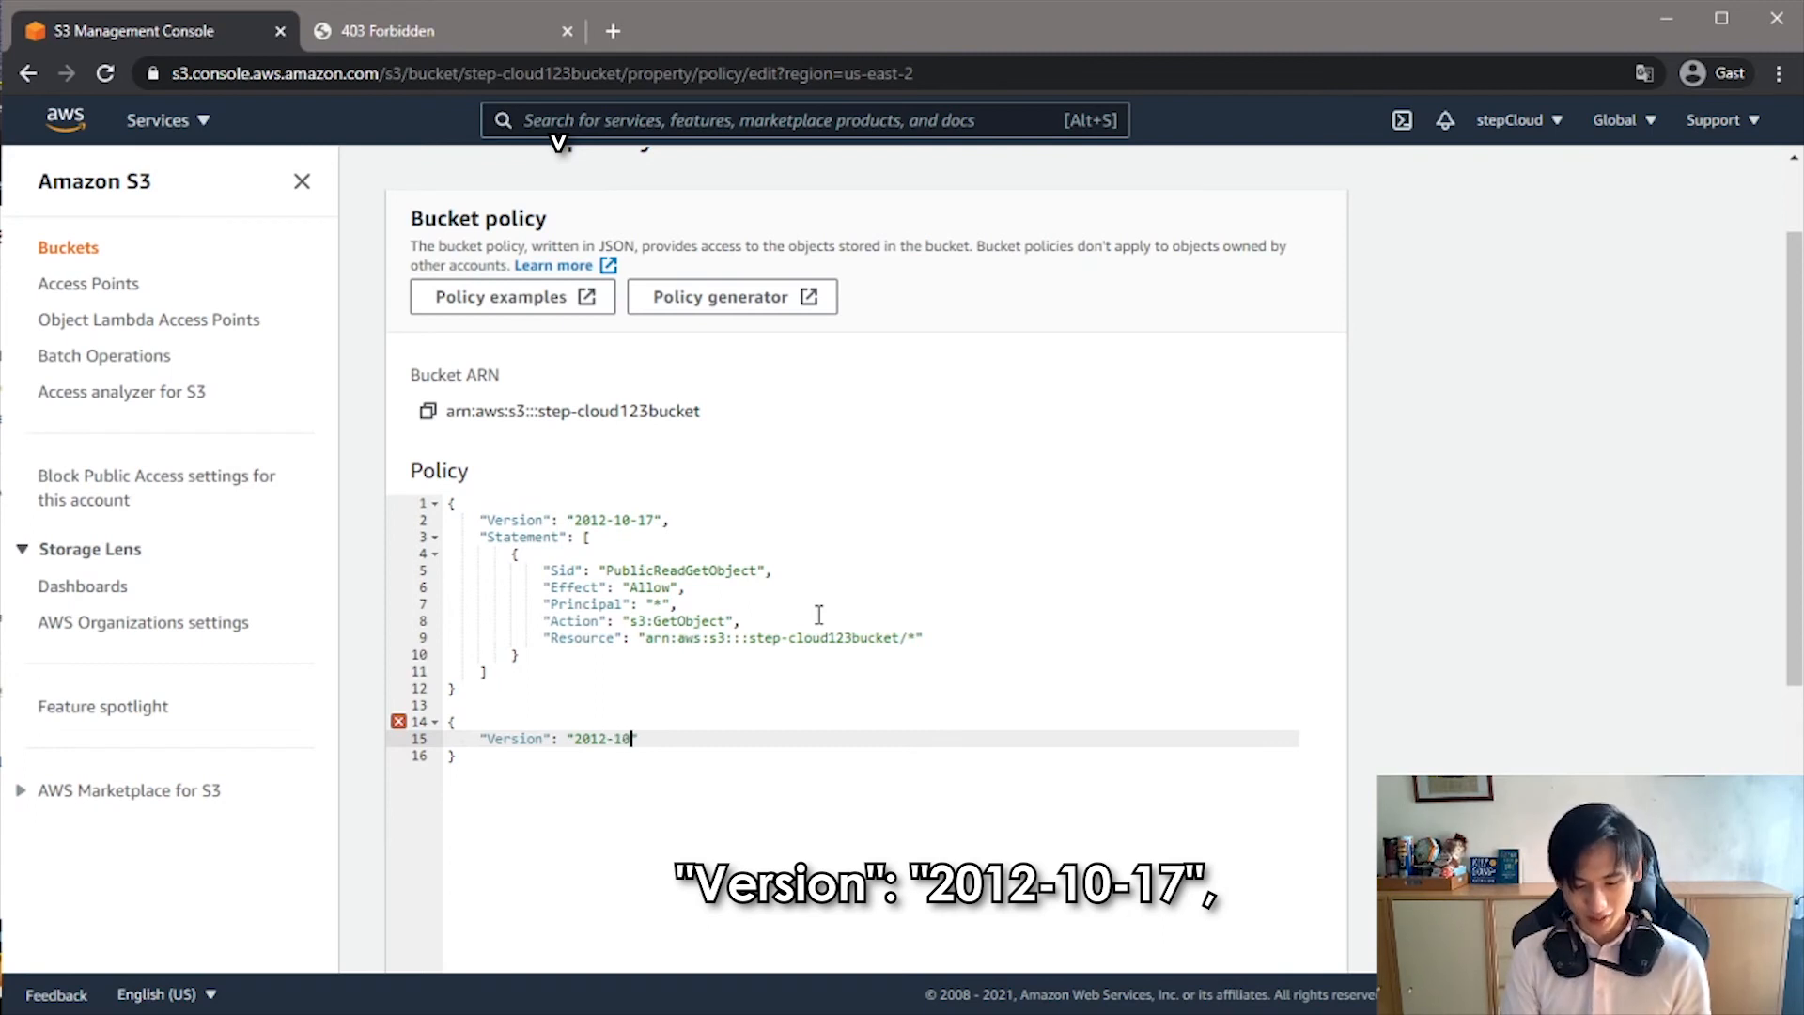
text(-17",)
key(Return)
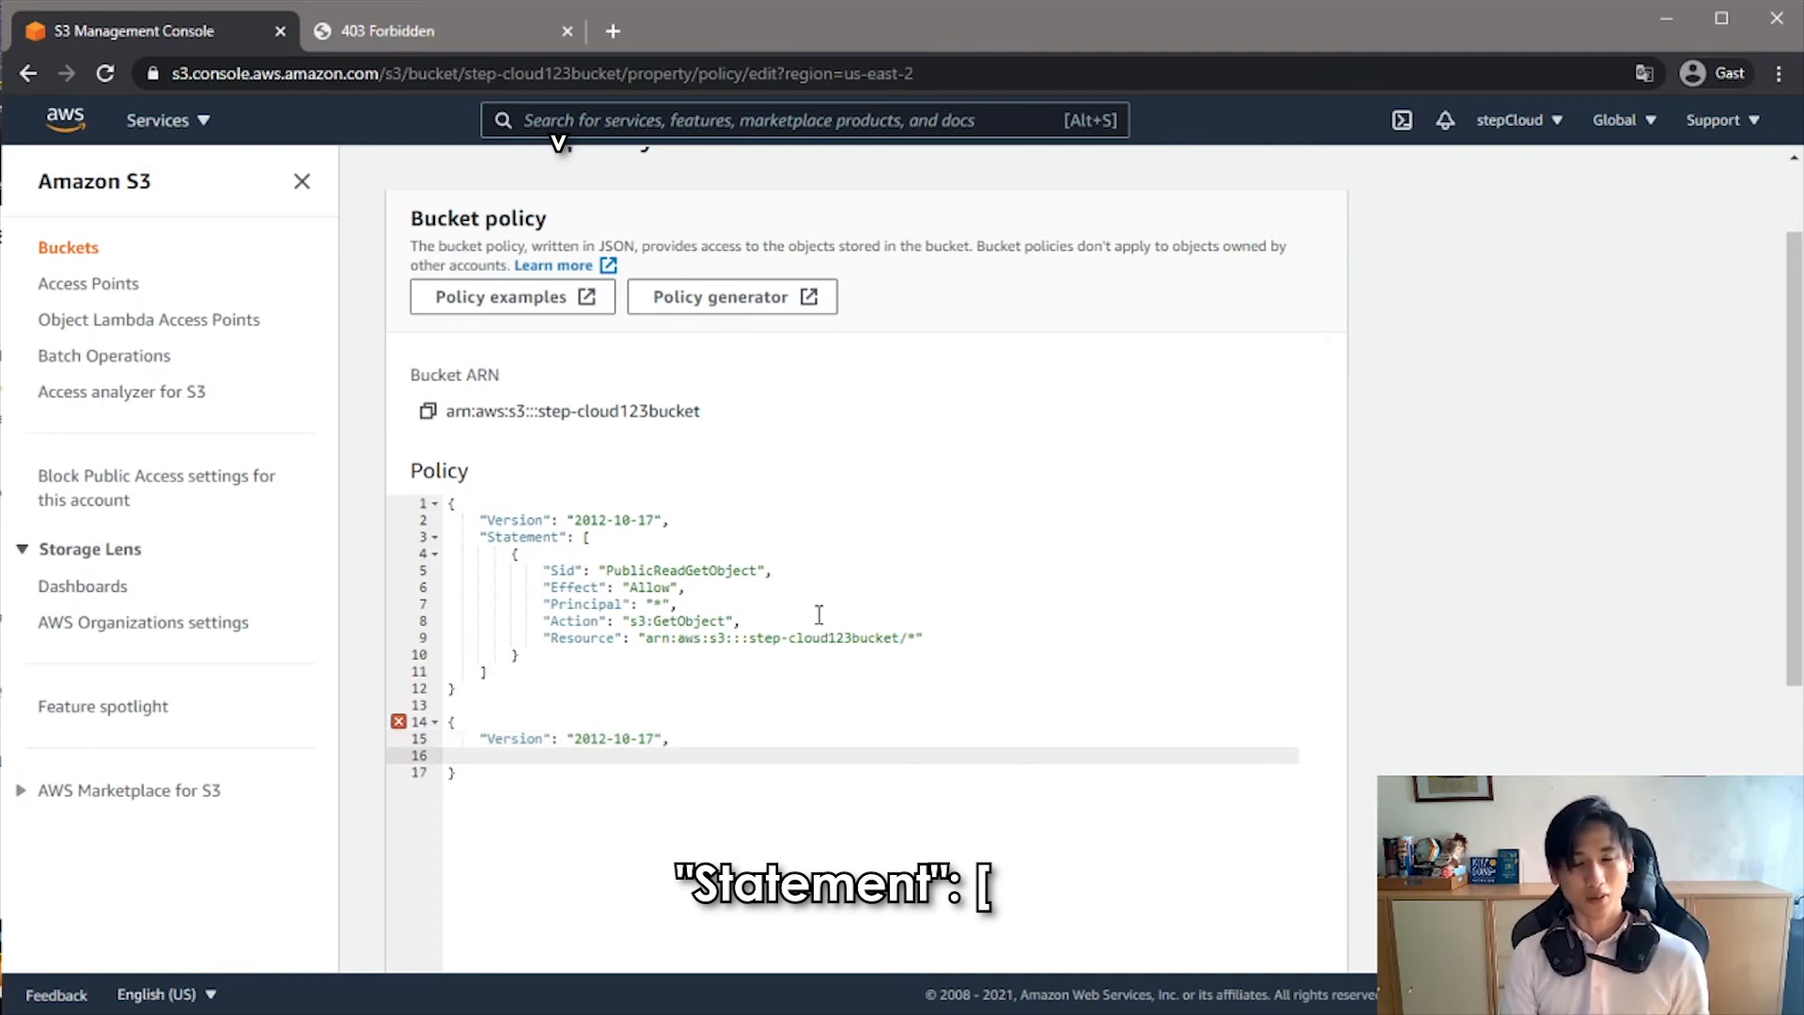
- Add a "Statement": [ array to the second policy block and open a curly-brace object on a new line inside it
text(")
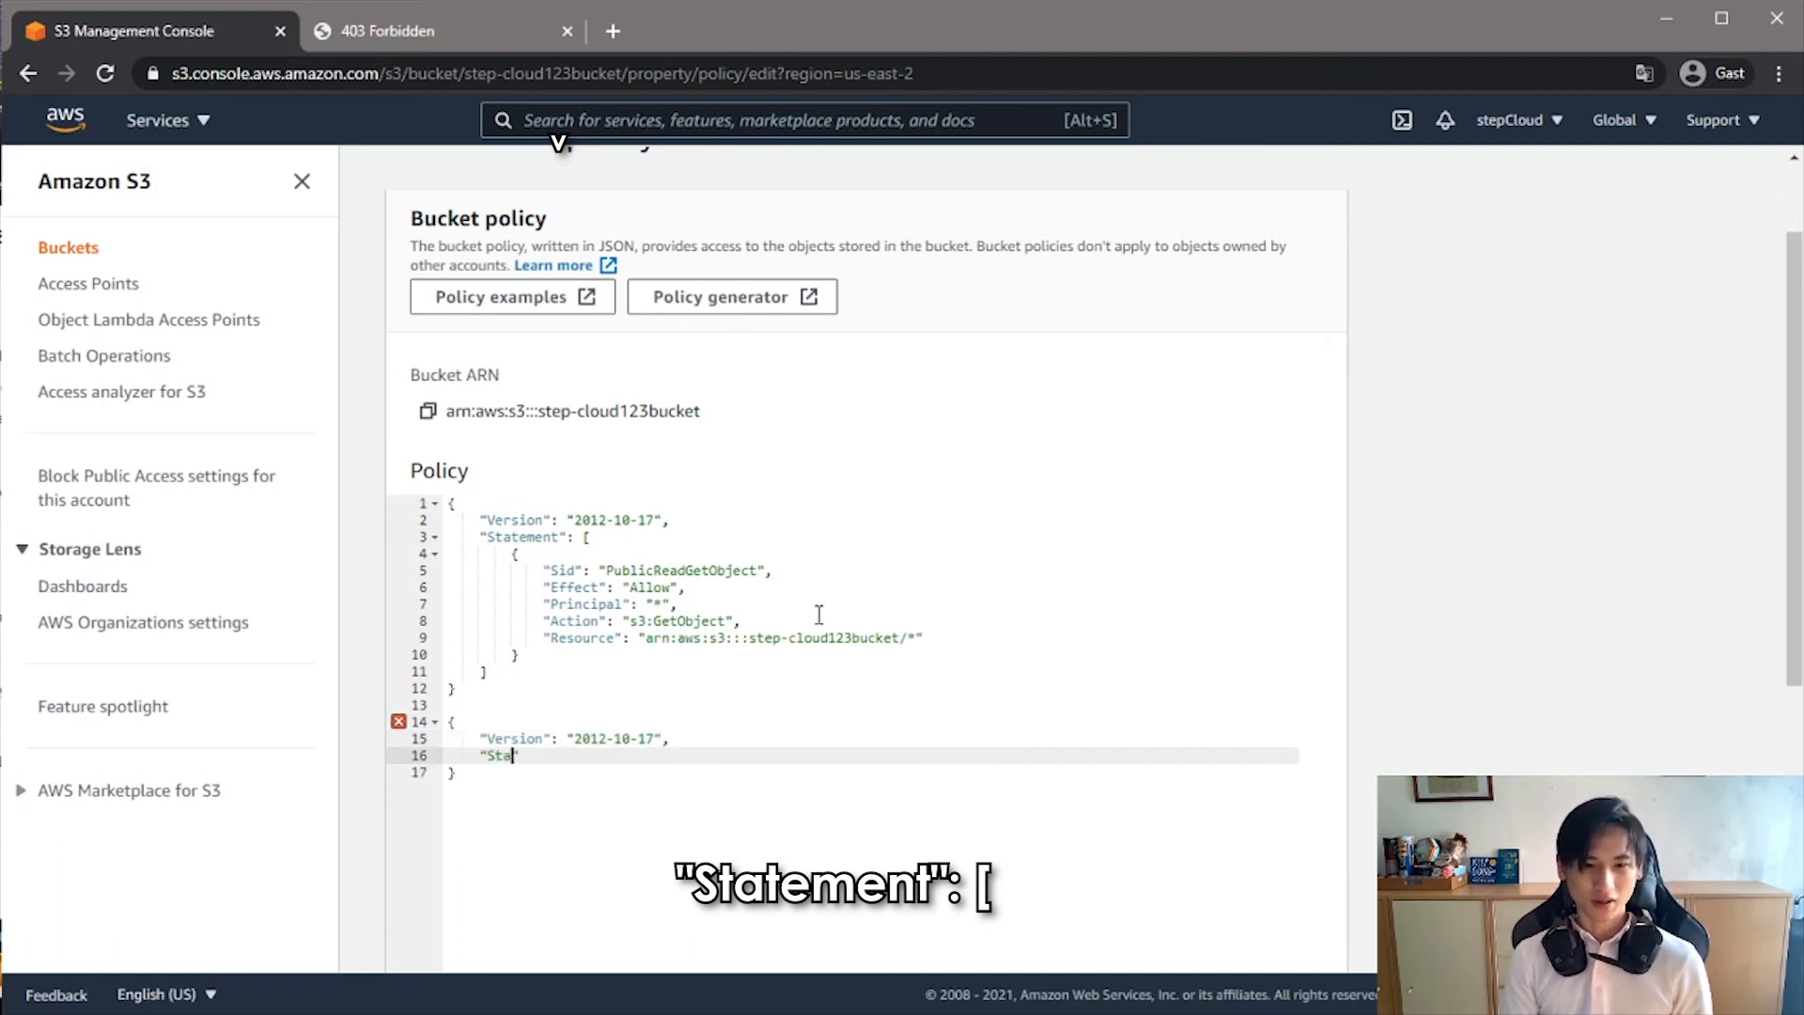
text(Statement": )
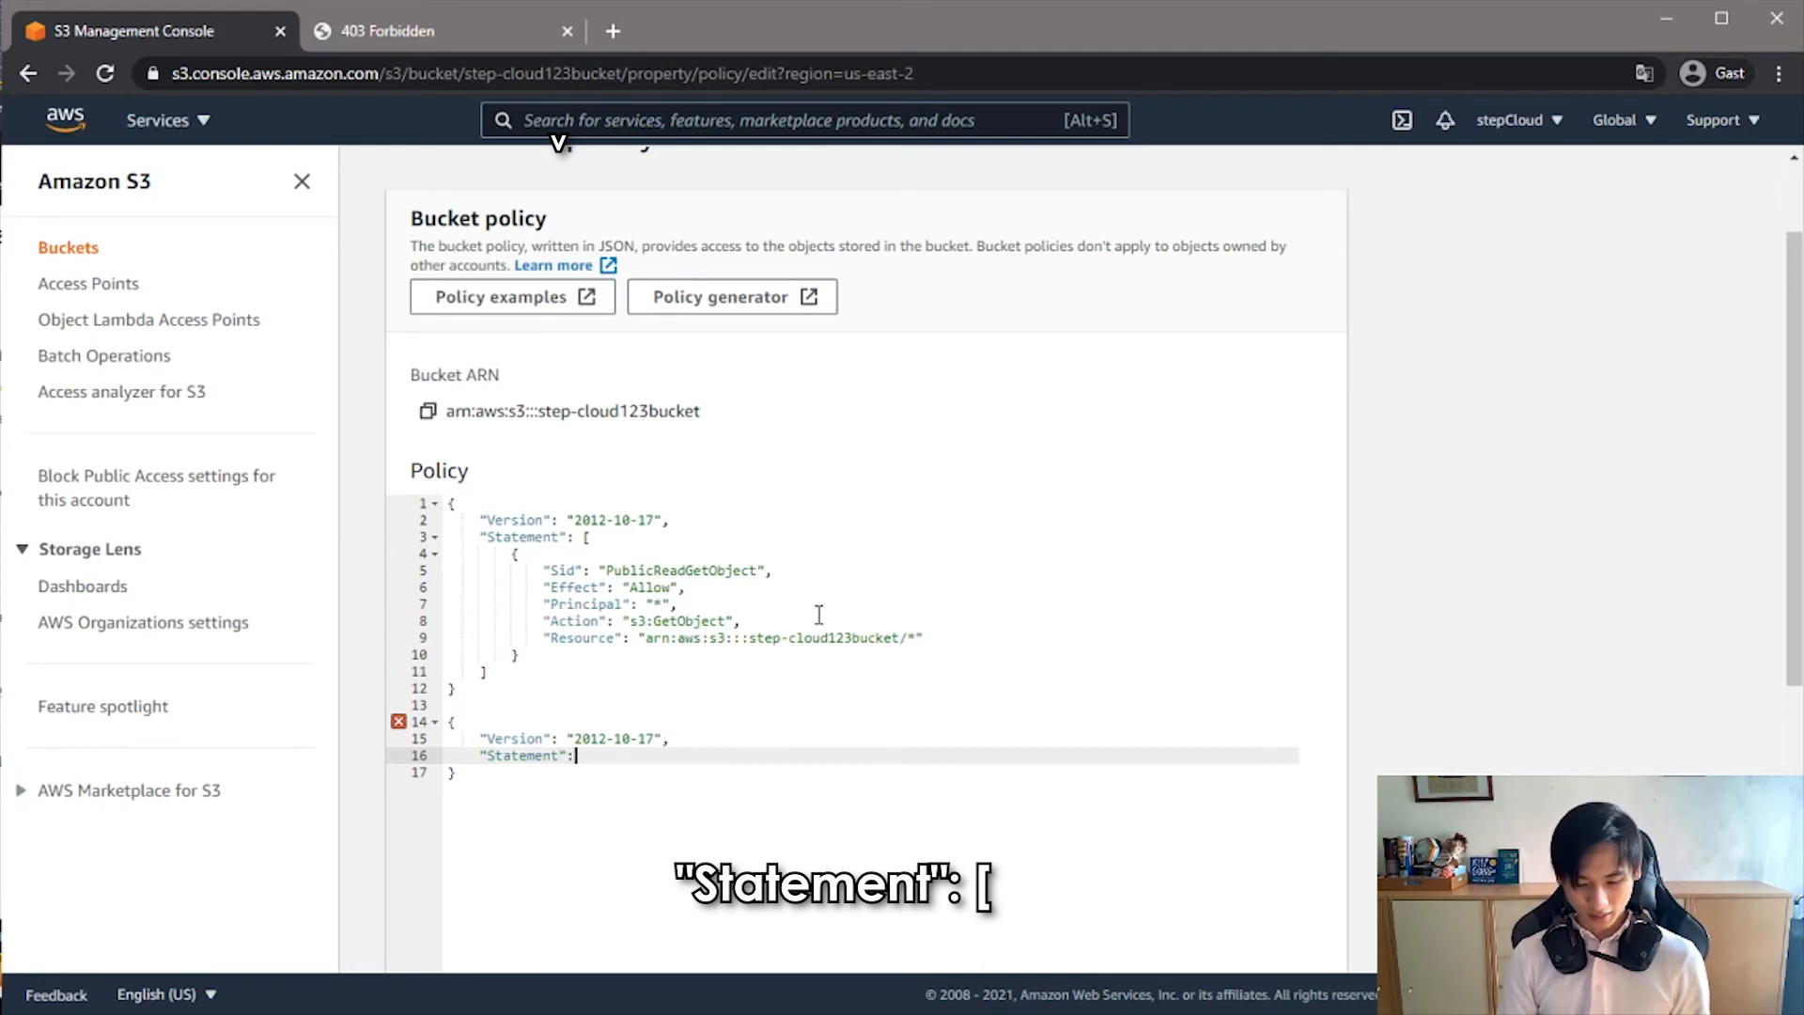
text([)
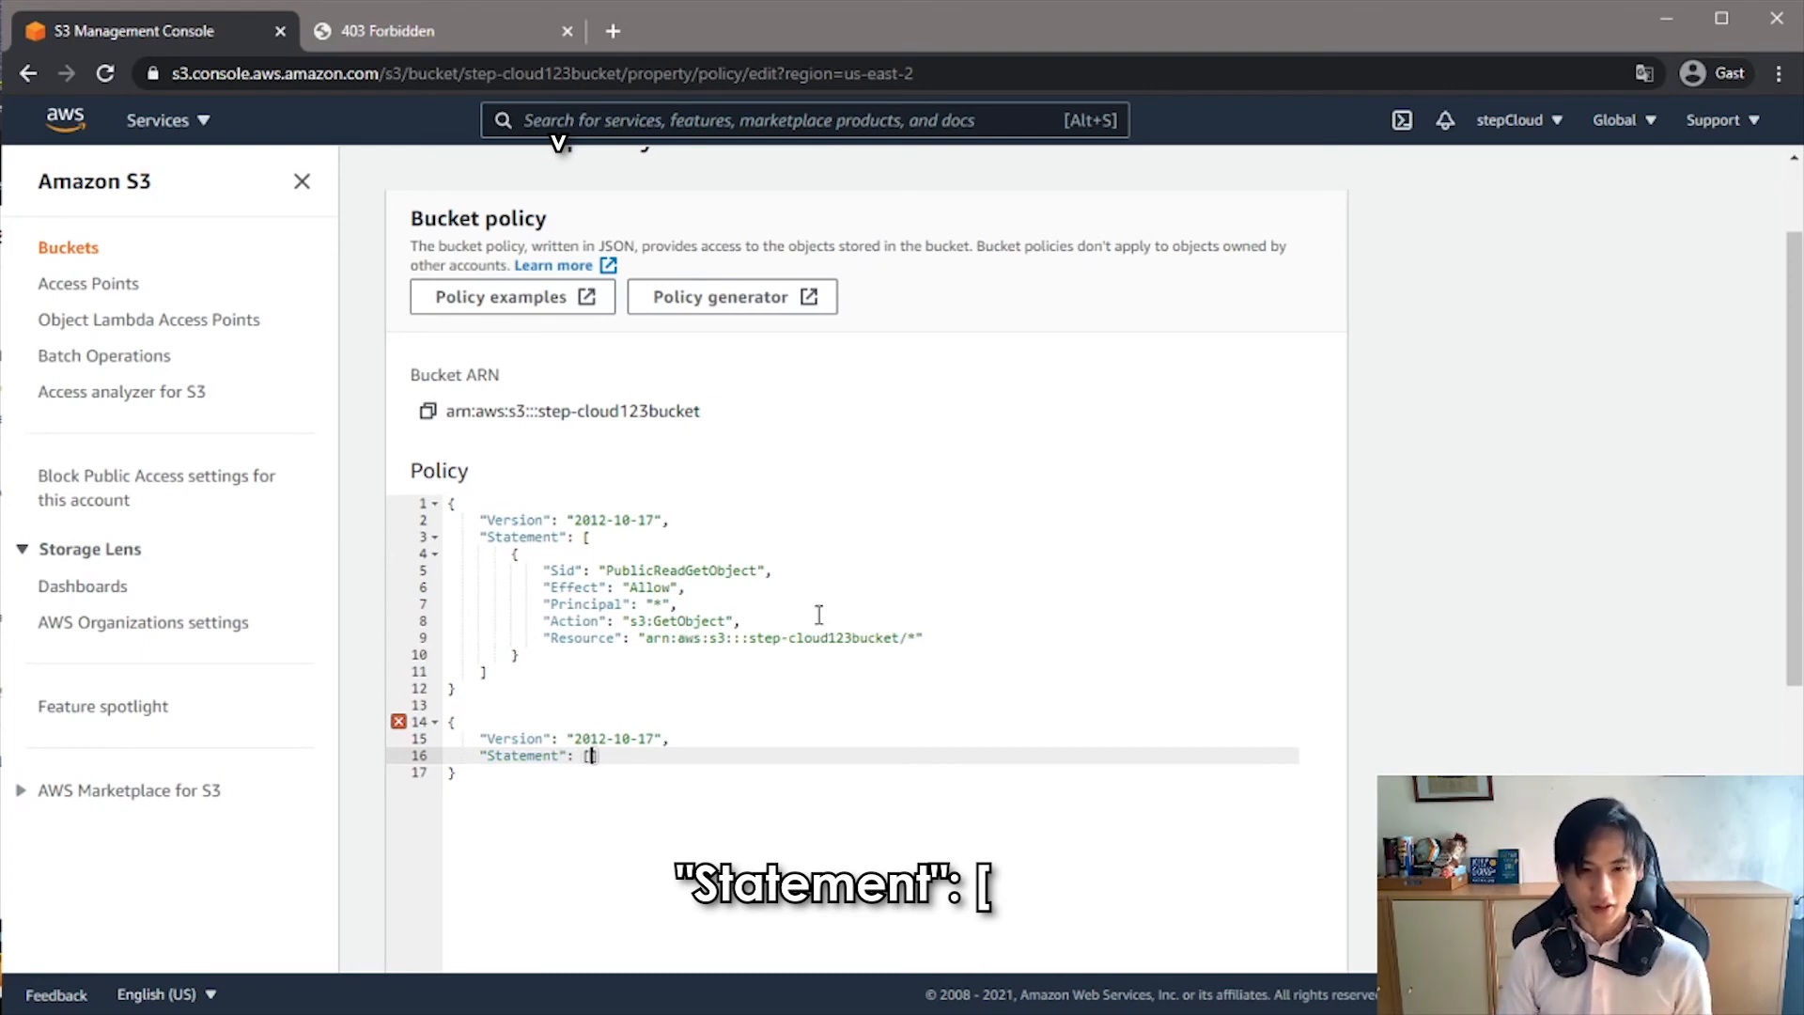
key(Return)
text({)
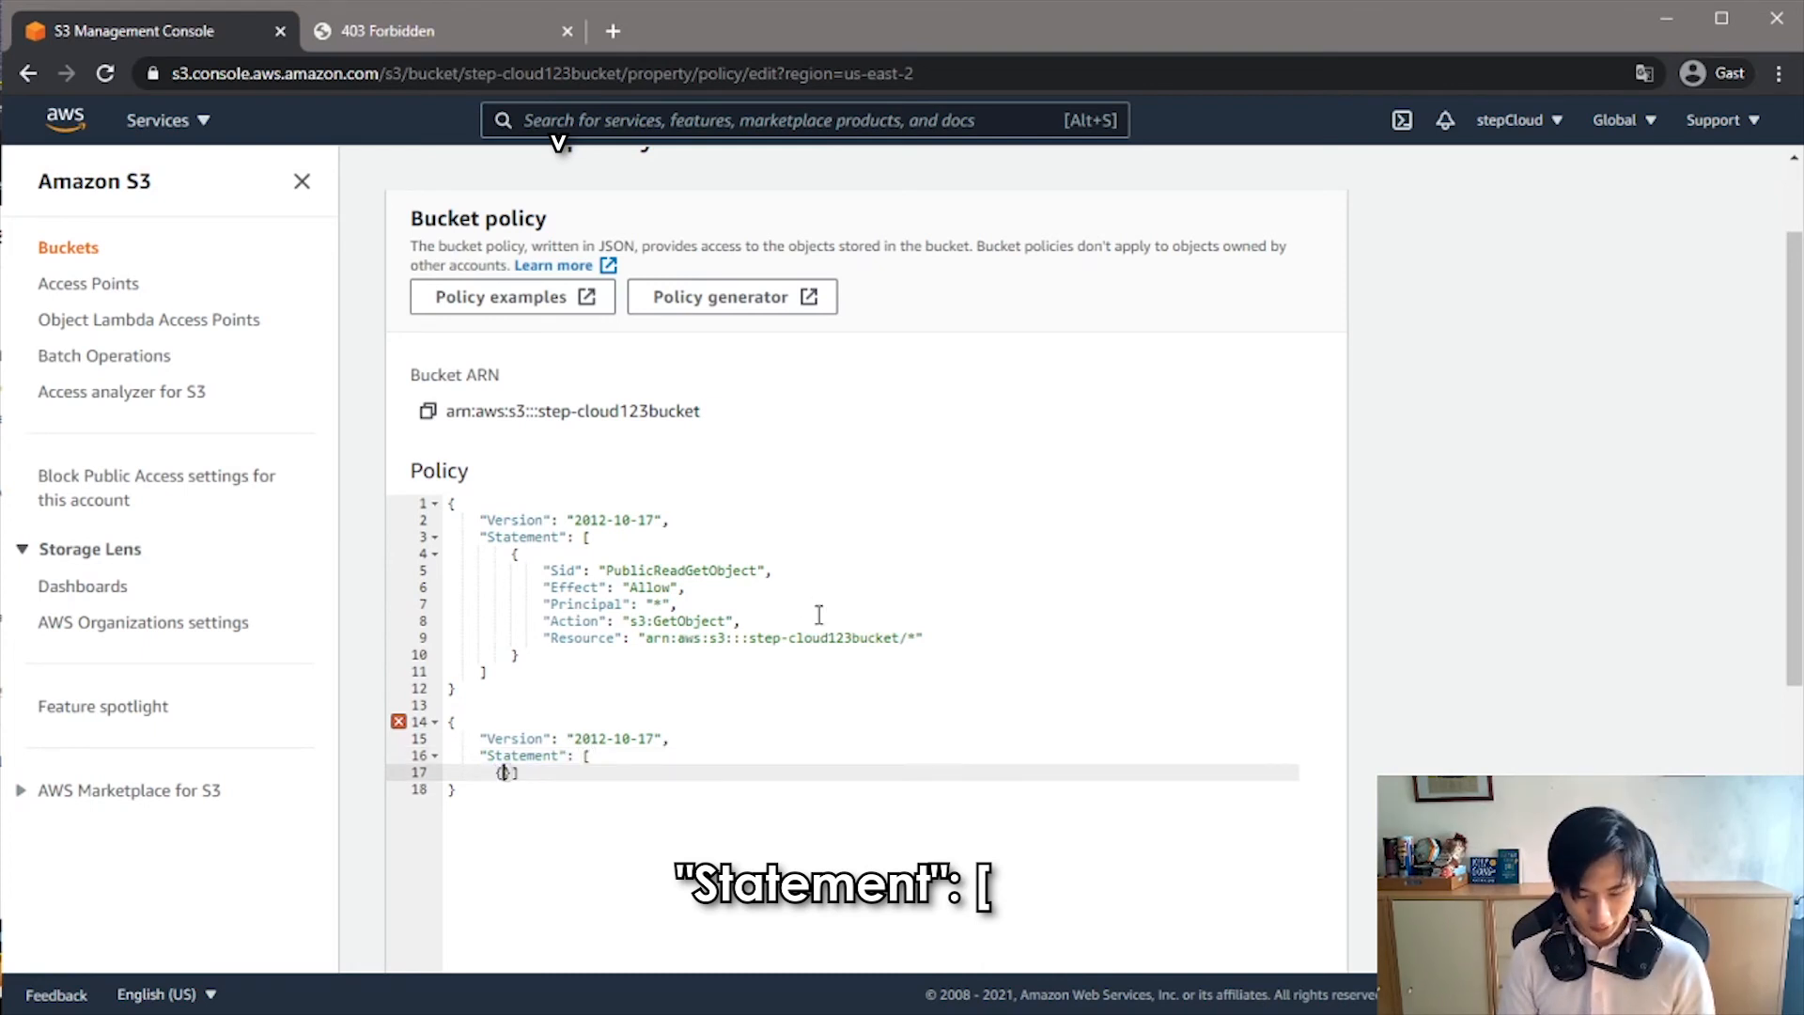
key(Return)
- Add the entry "Sid": "PublicReadGetObject", to the new statement object and start a new line beneath it
text("Sid": "Publi)
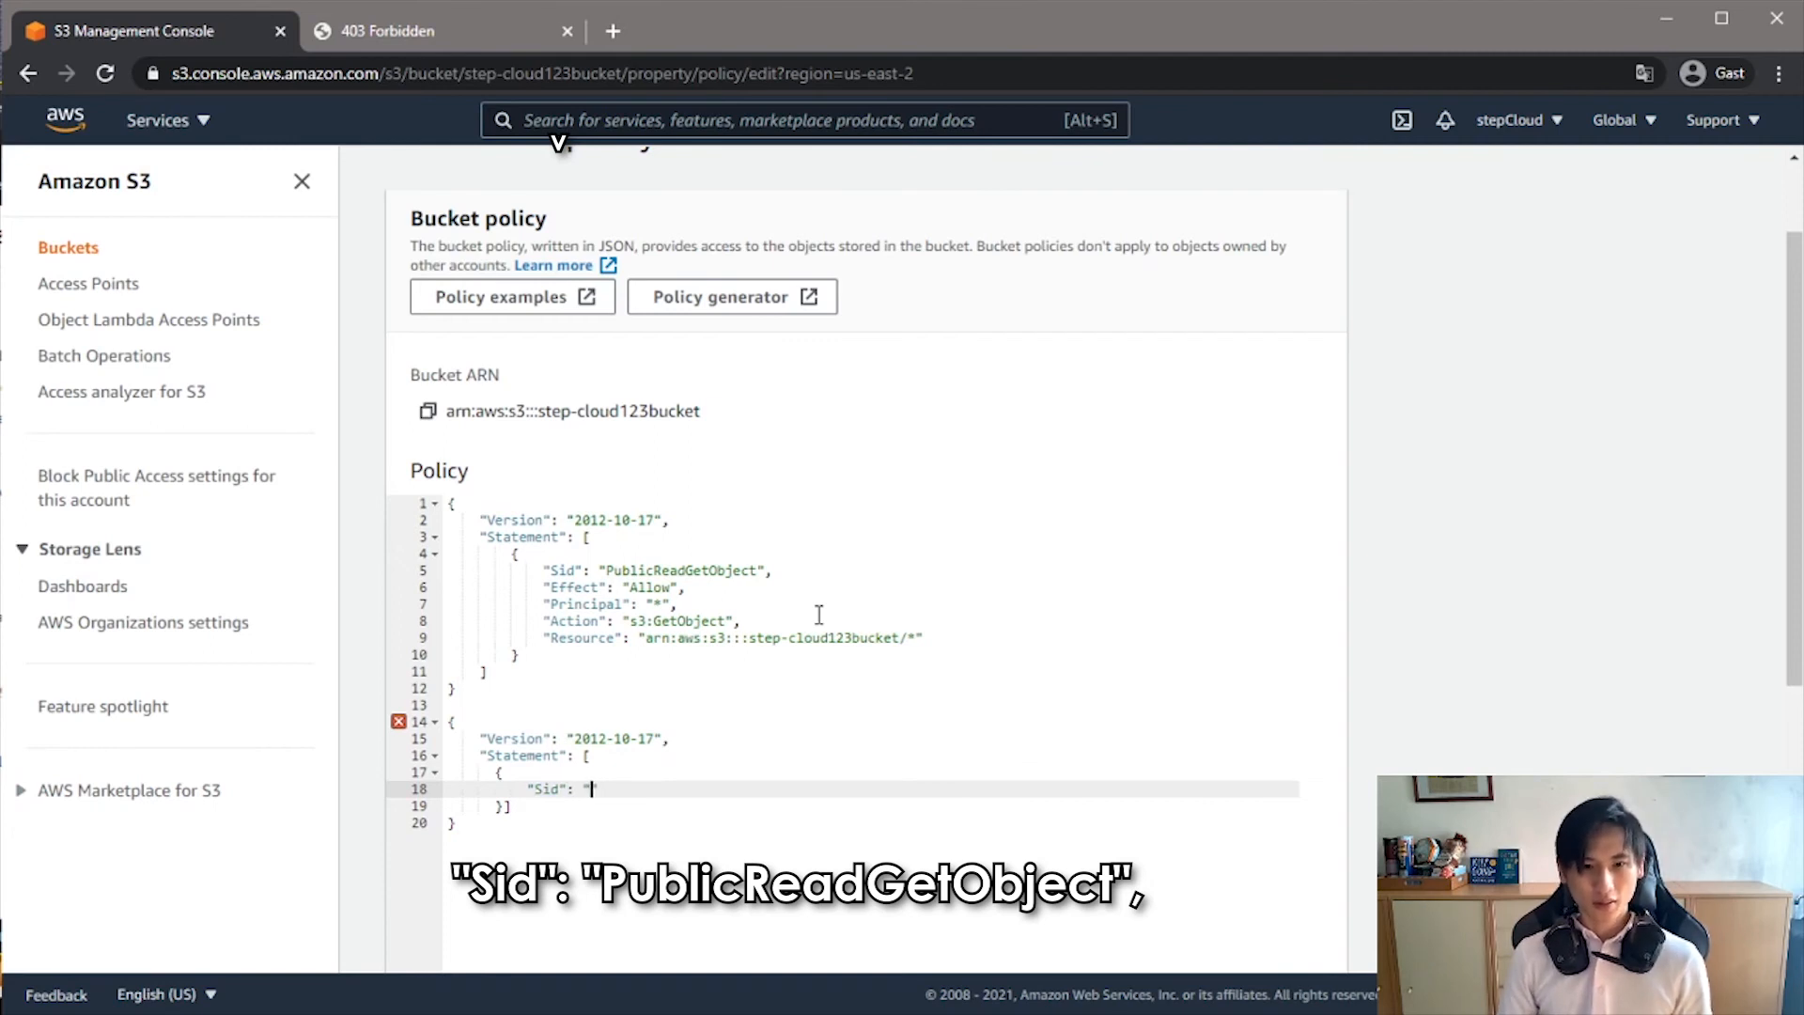
text(cRead)
text(GetObject)
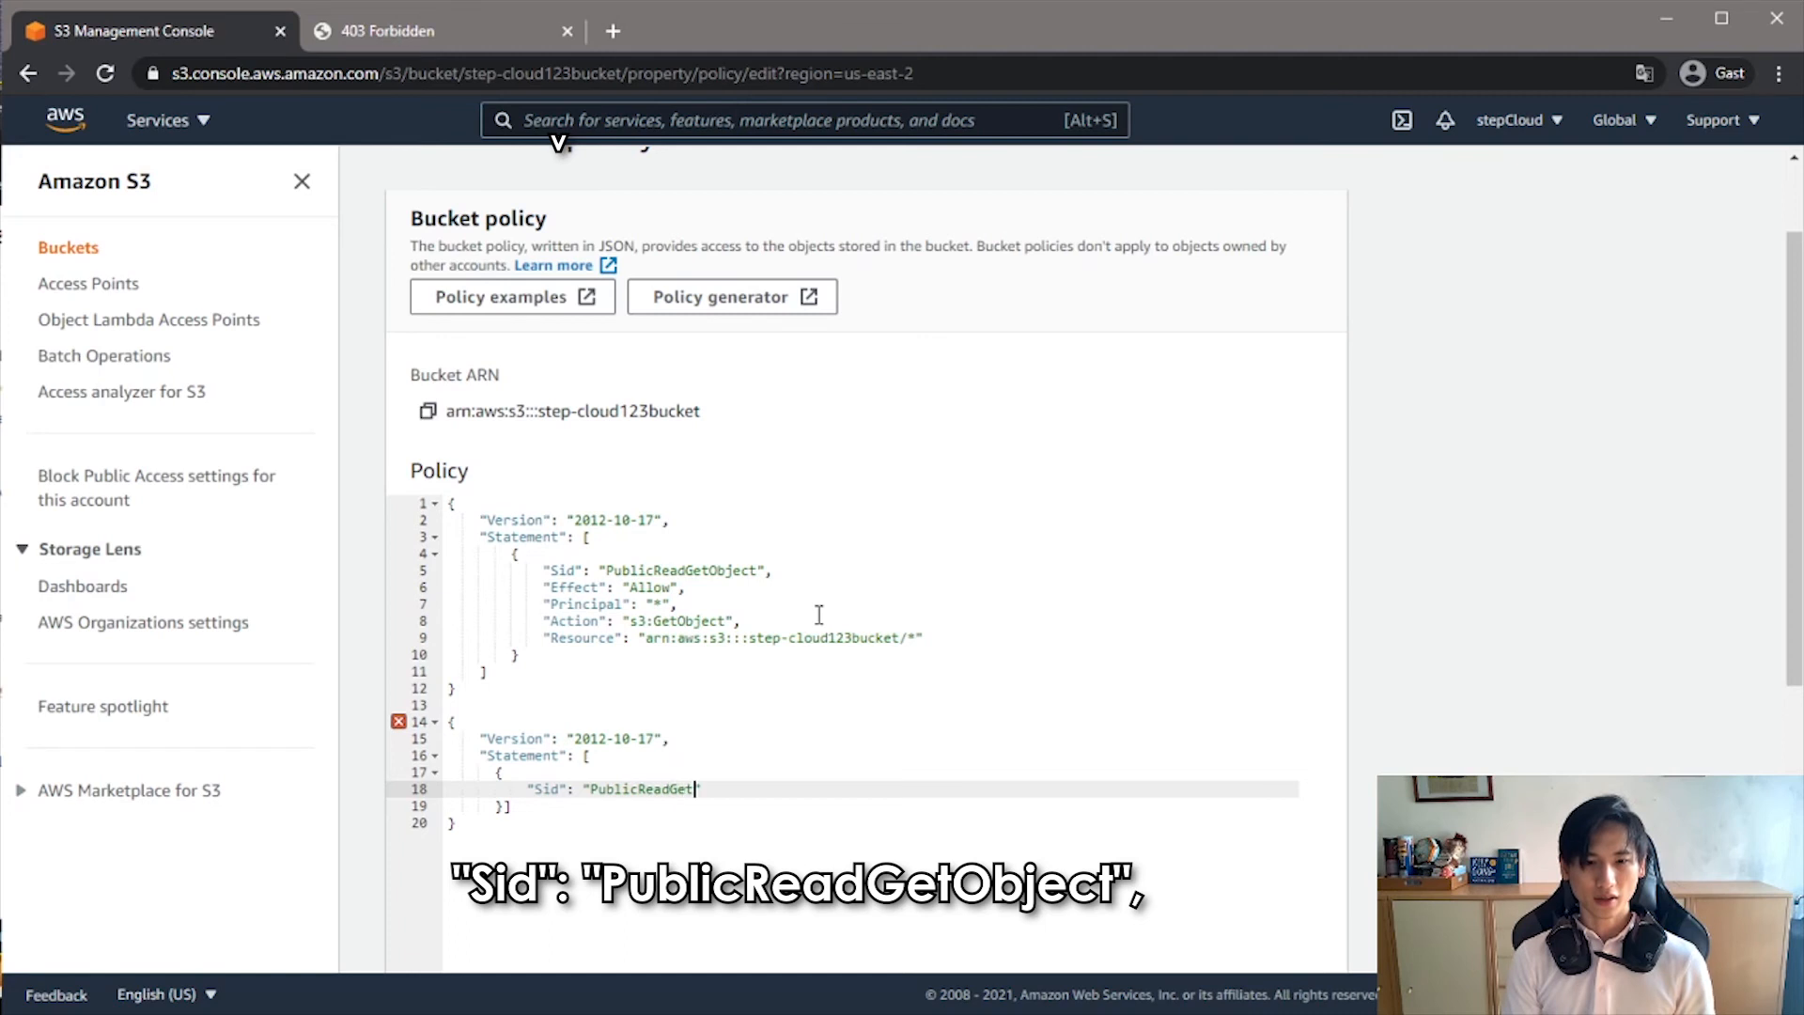
text(",)
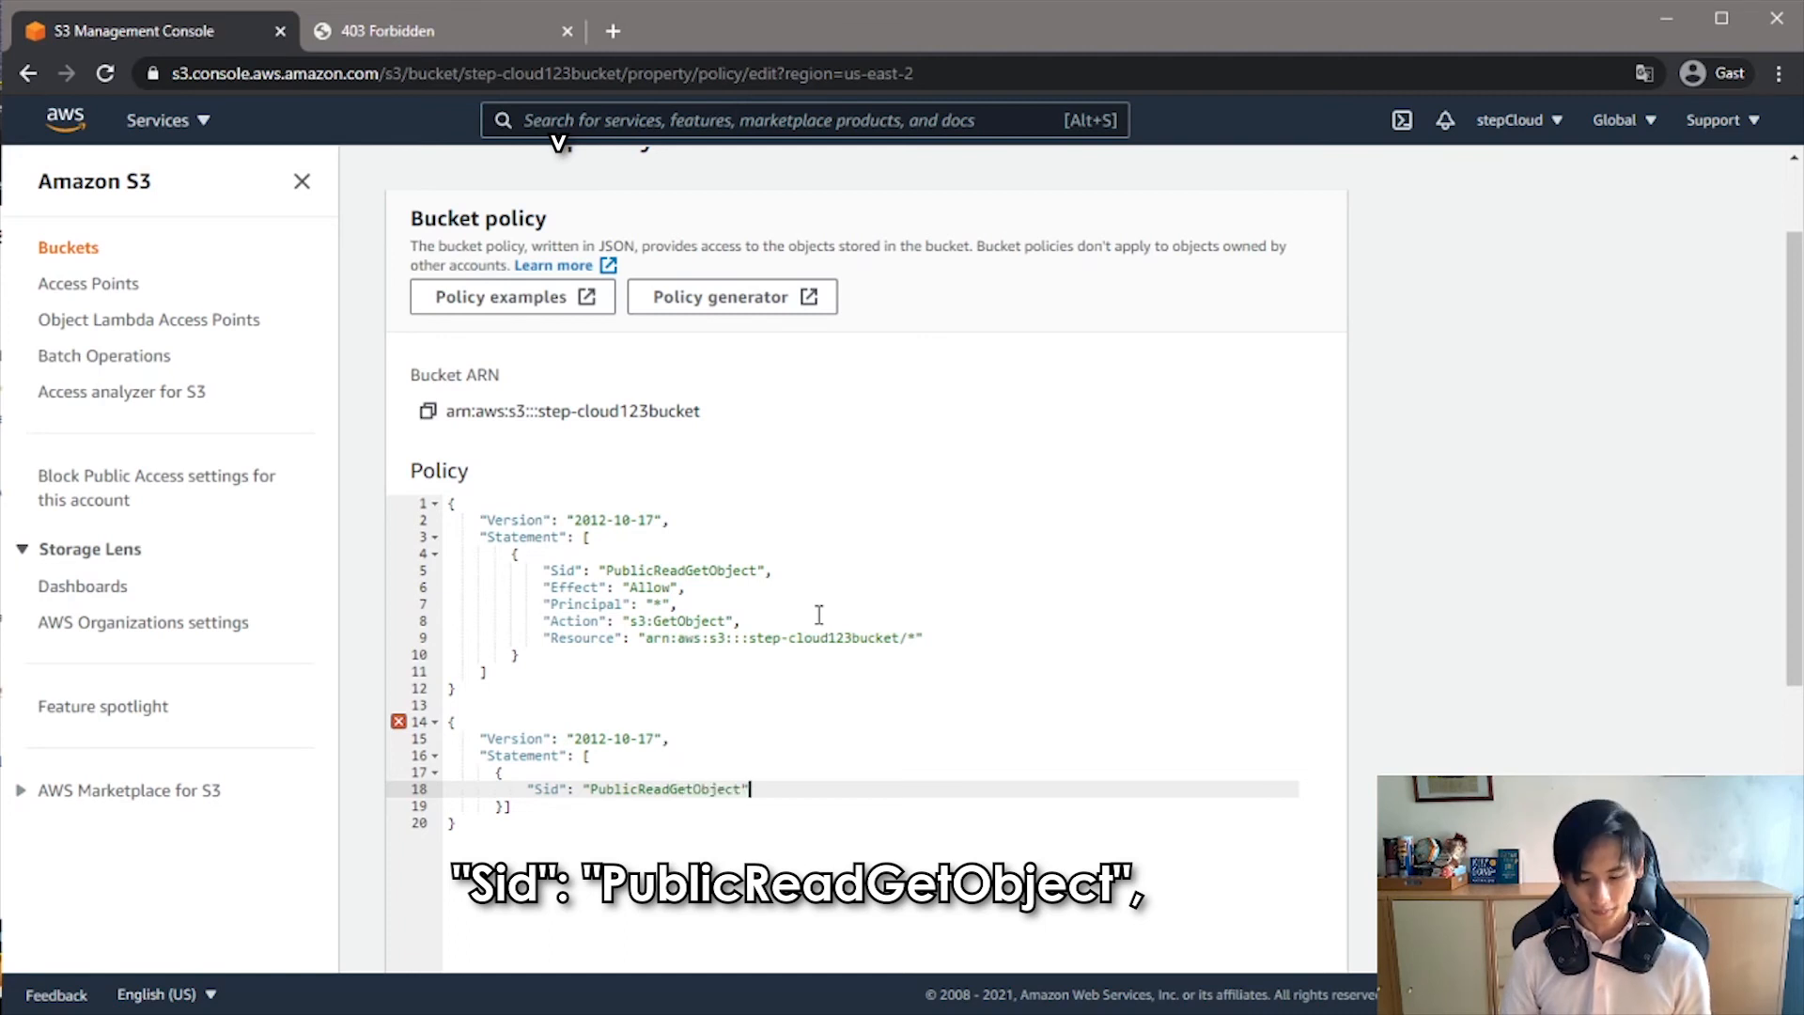
key(Return)
- Add the entry "Effect": "Allow", beneath the Sid entry of the second policy block and start a new line
text("Effe)
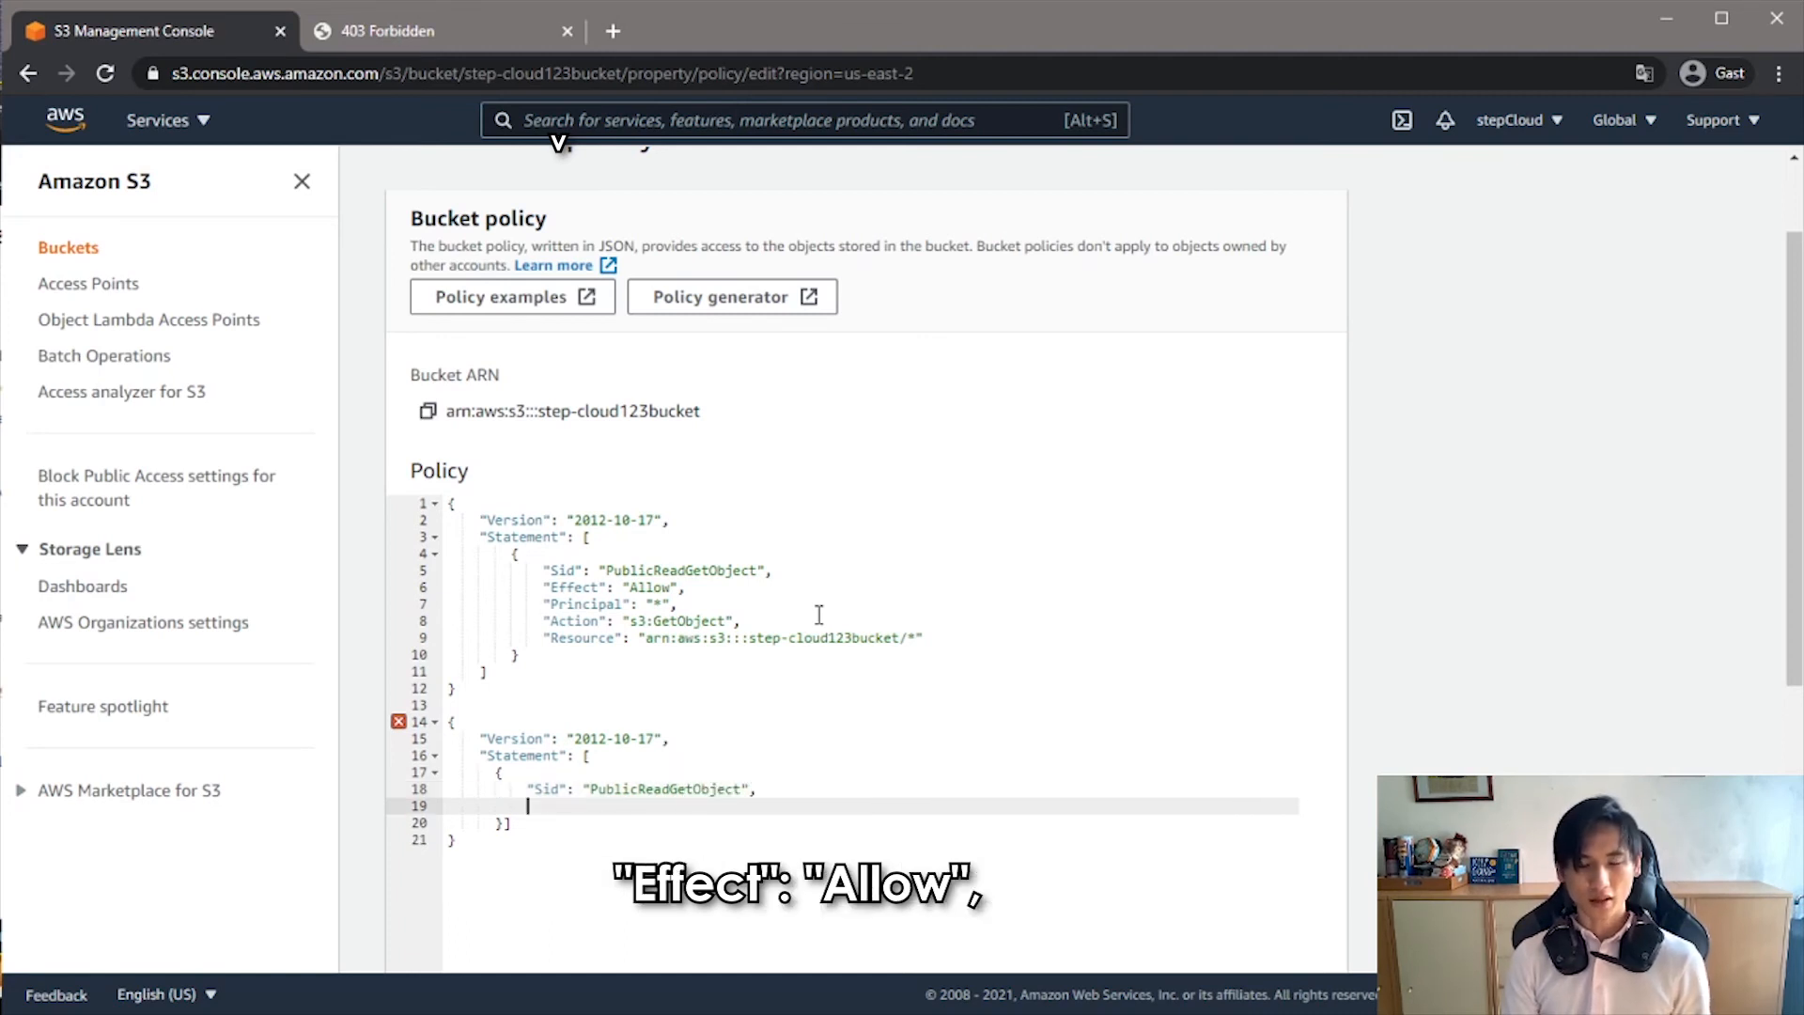
text(ct")
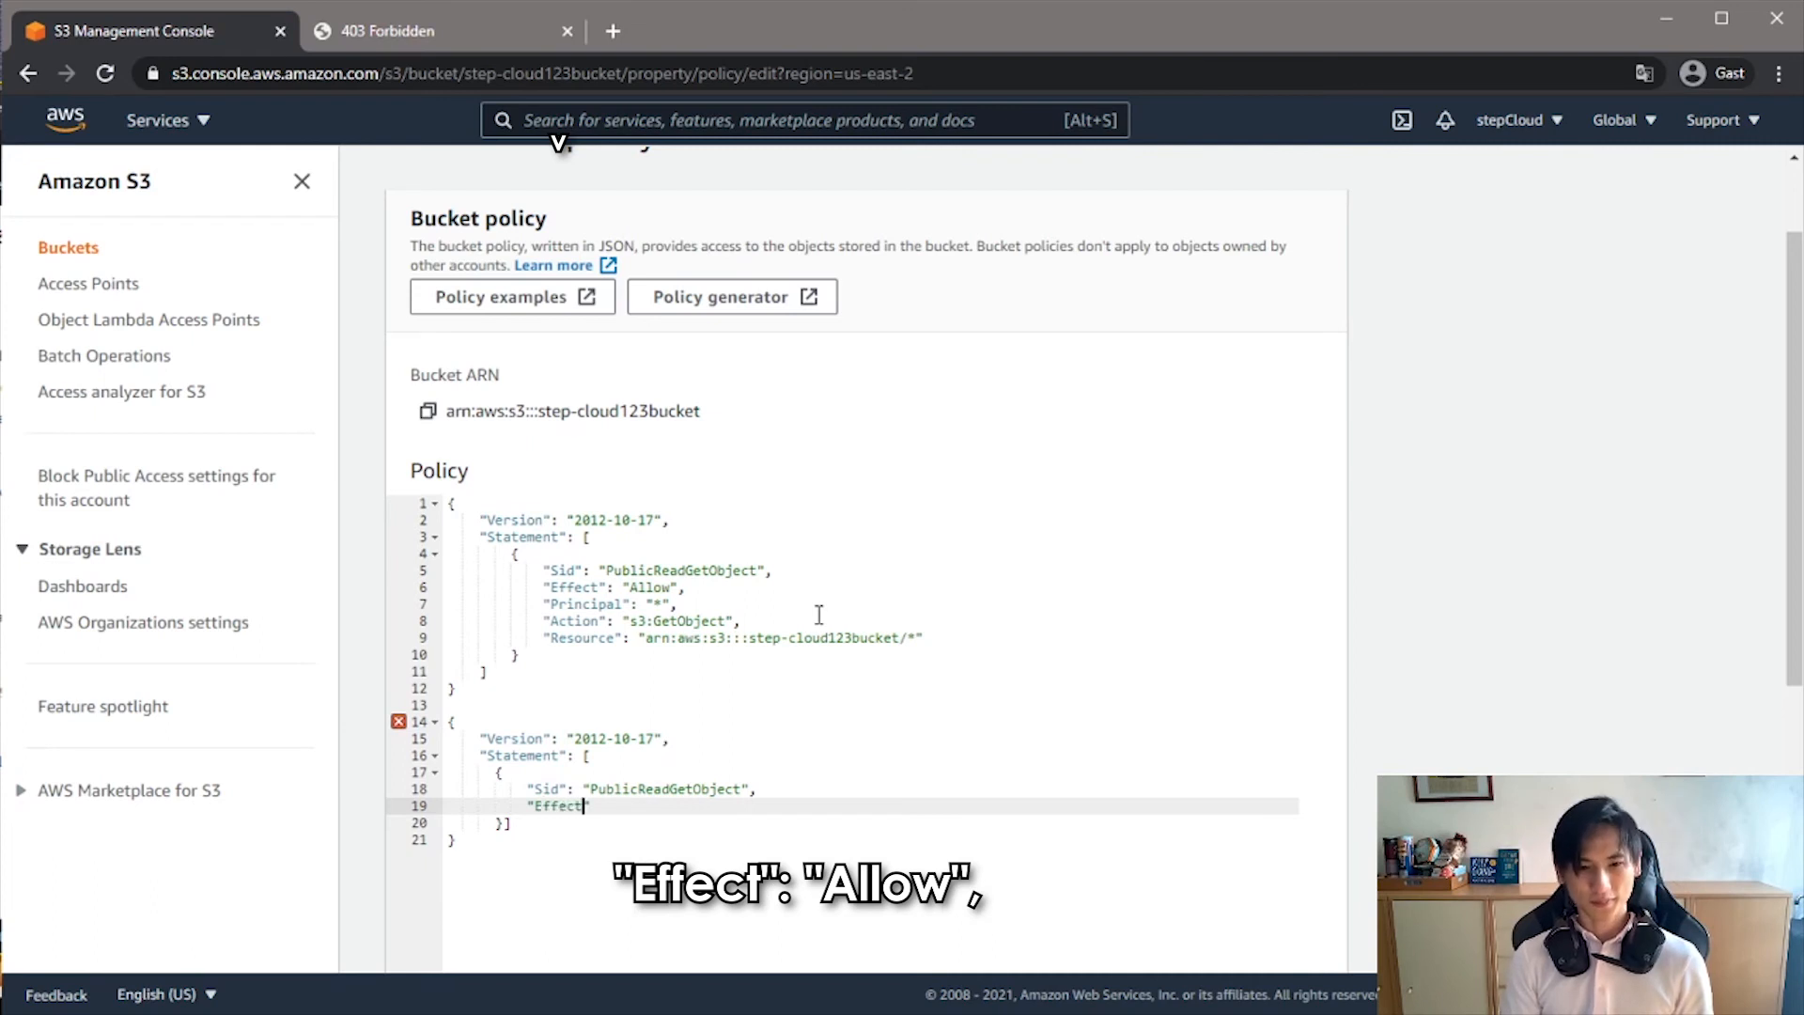
text(: ")
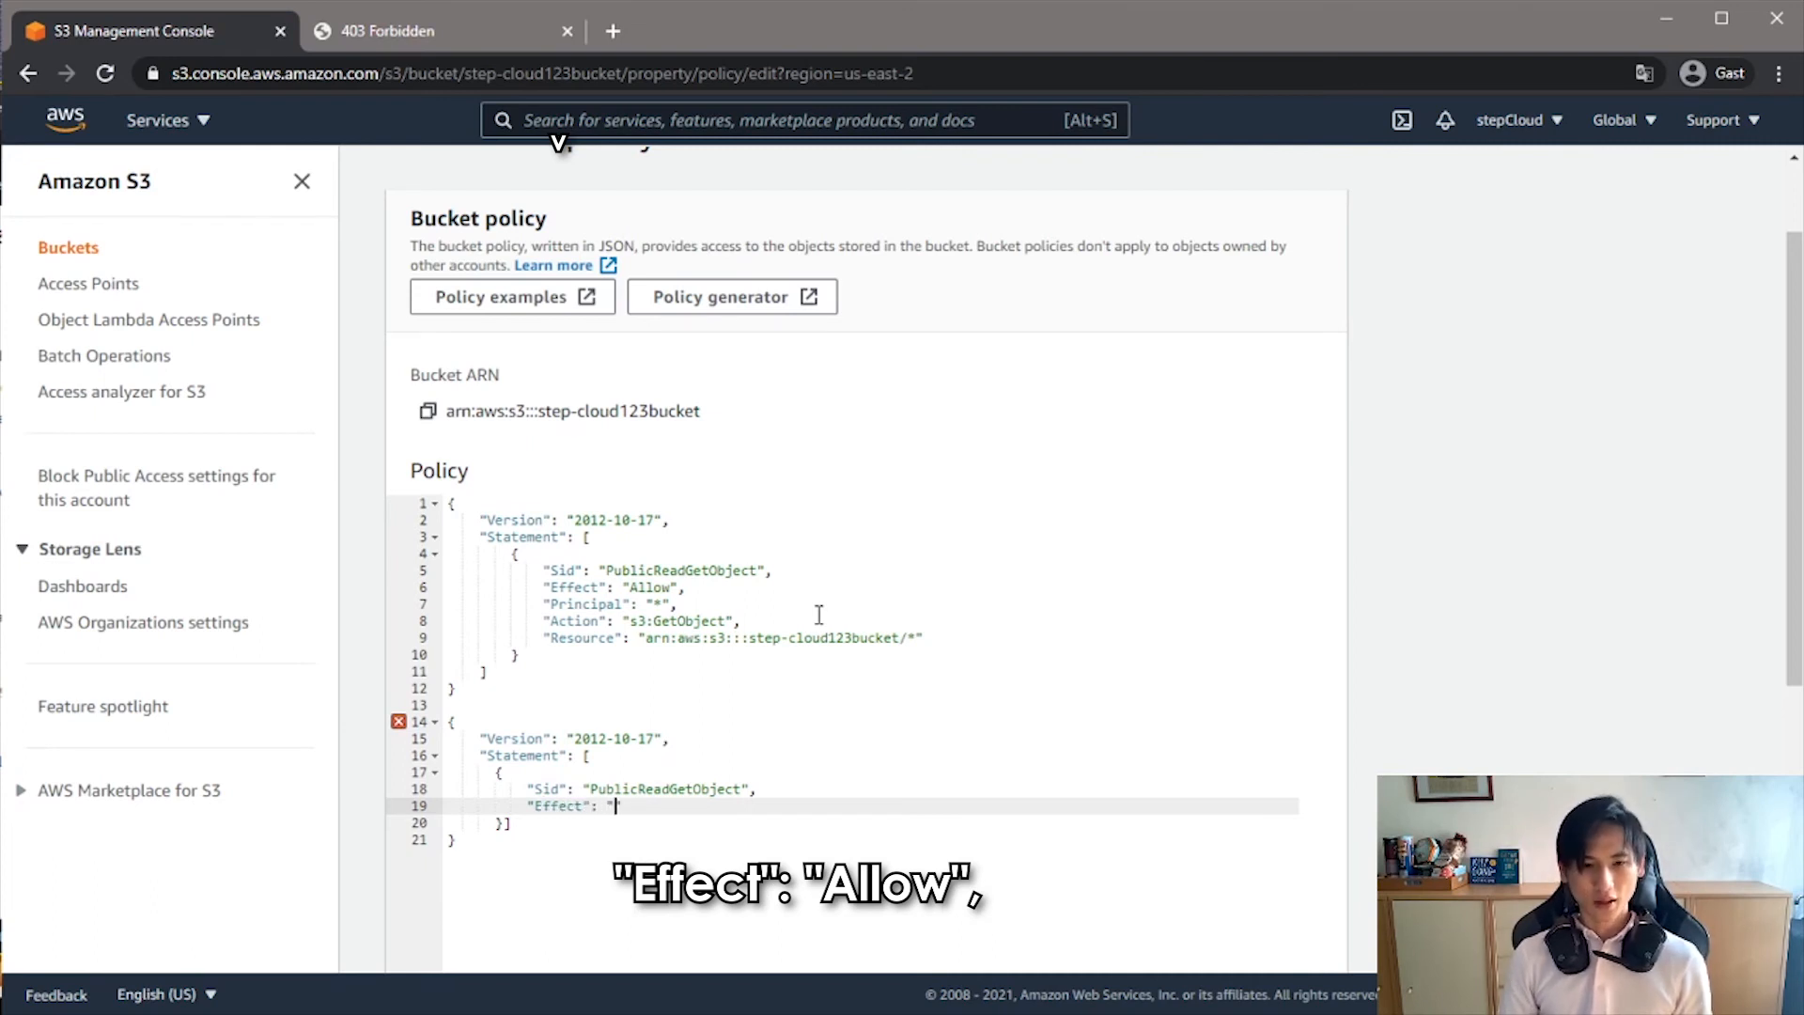
text(Allow",)
key(Return)
- Add the entry "Principal": "*", beneath the Effect entry, with the colon outside the key's quotes, and start a new line
text("Principal)
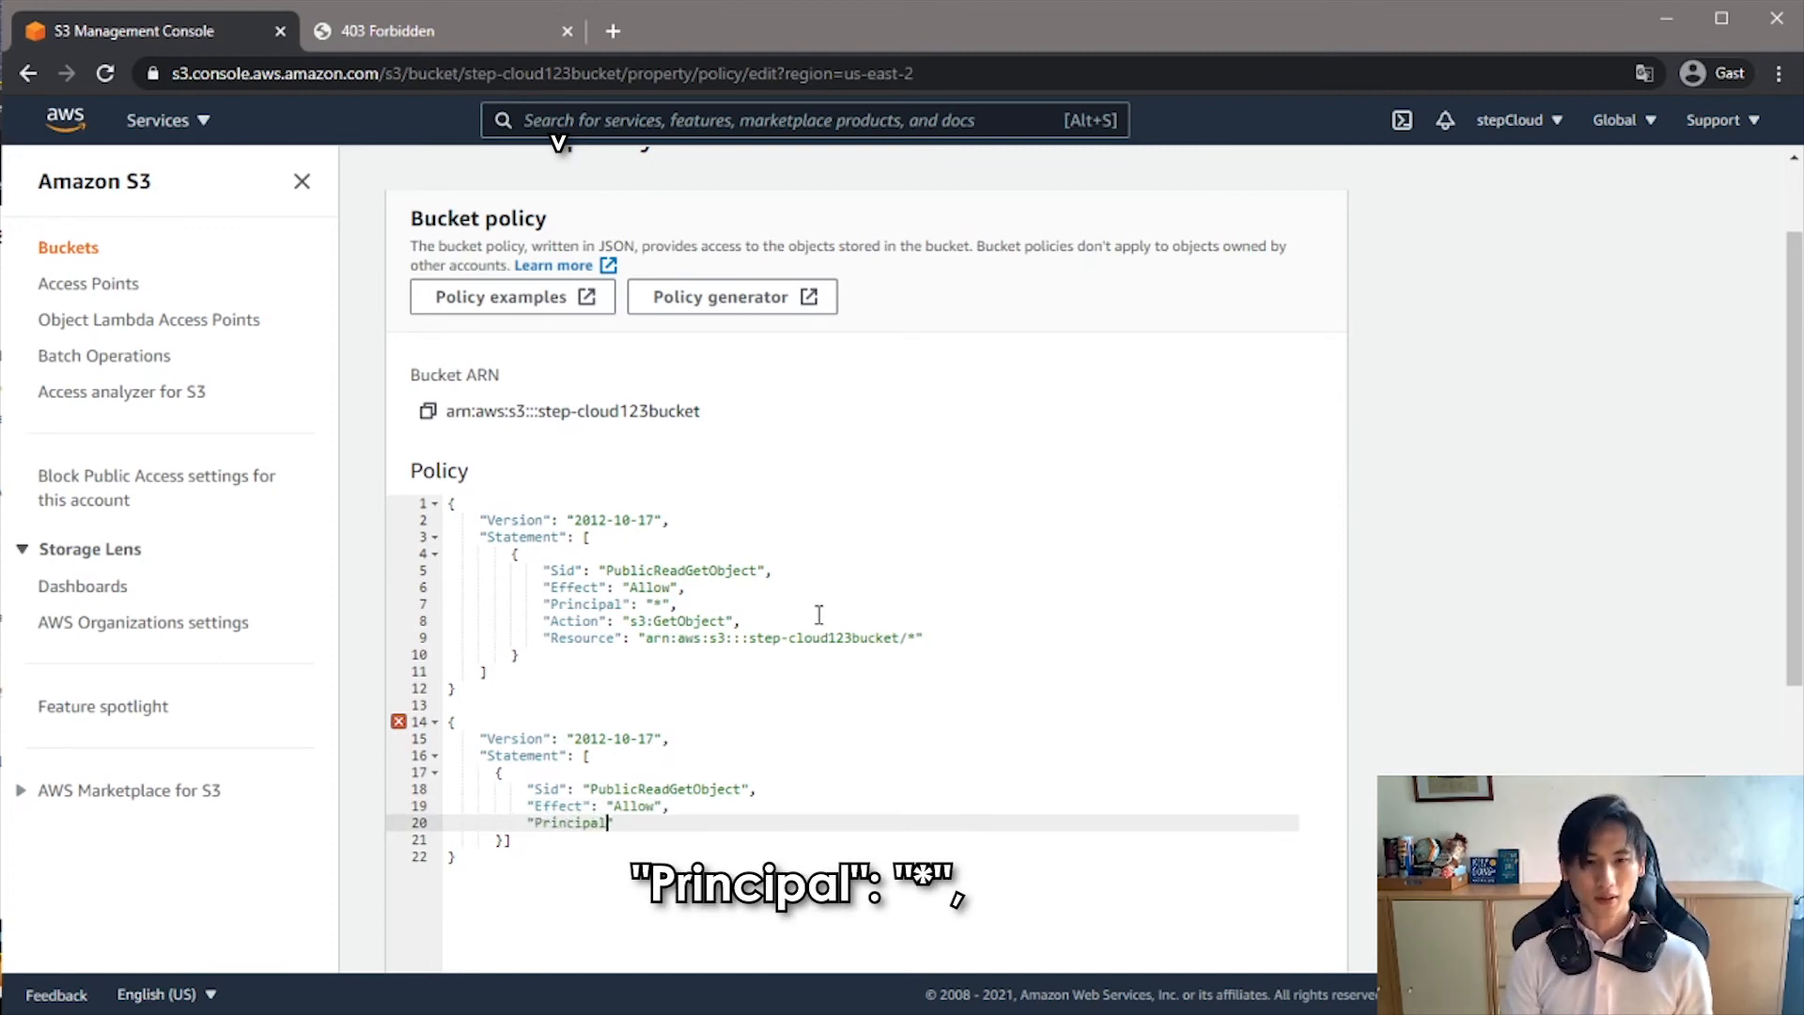
text(":" ")
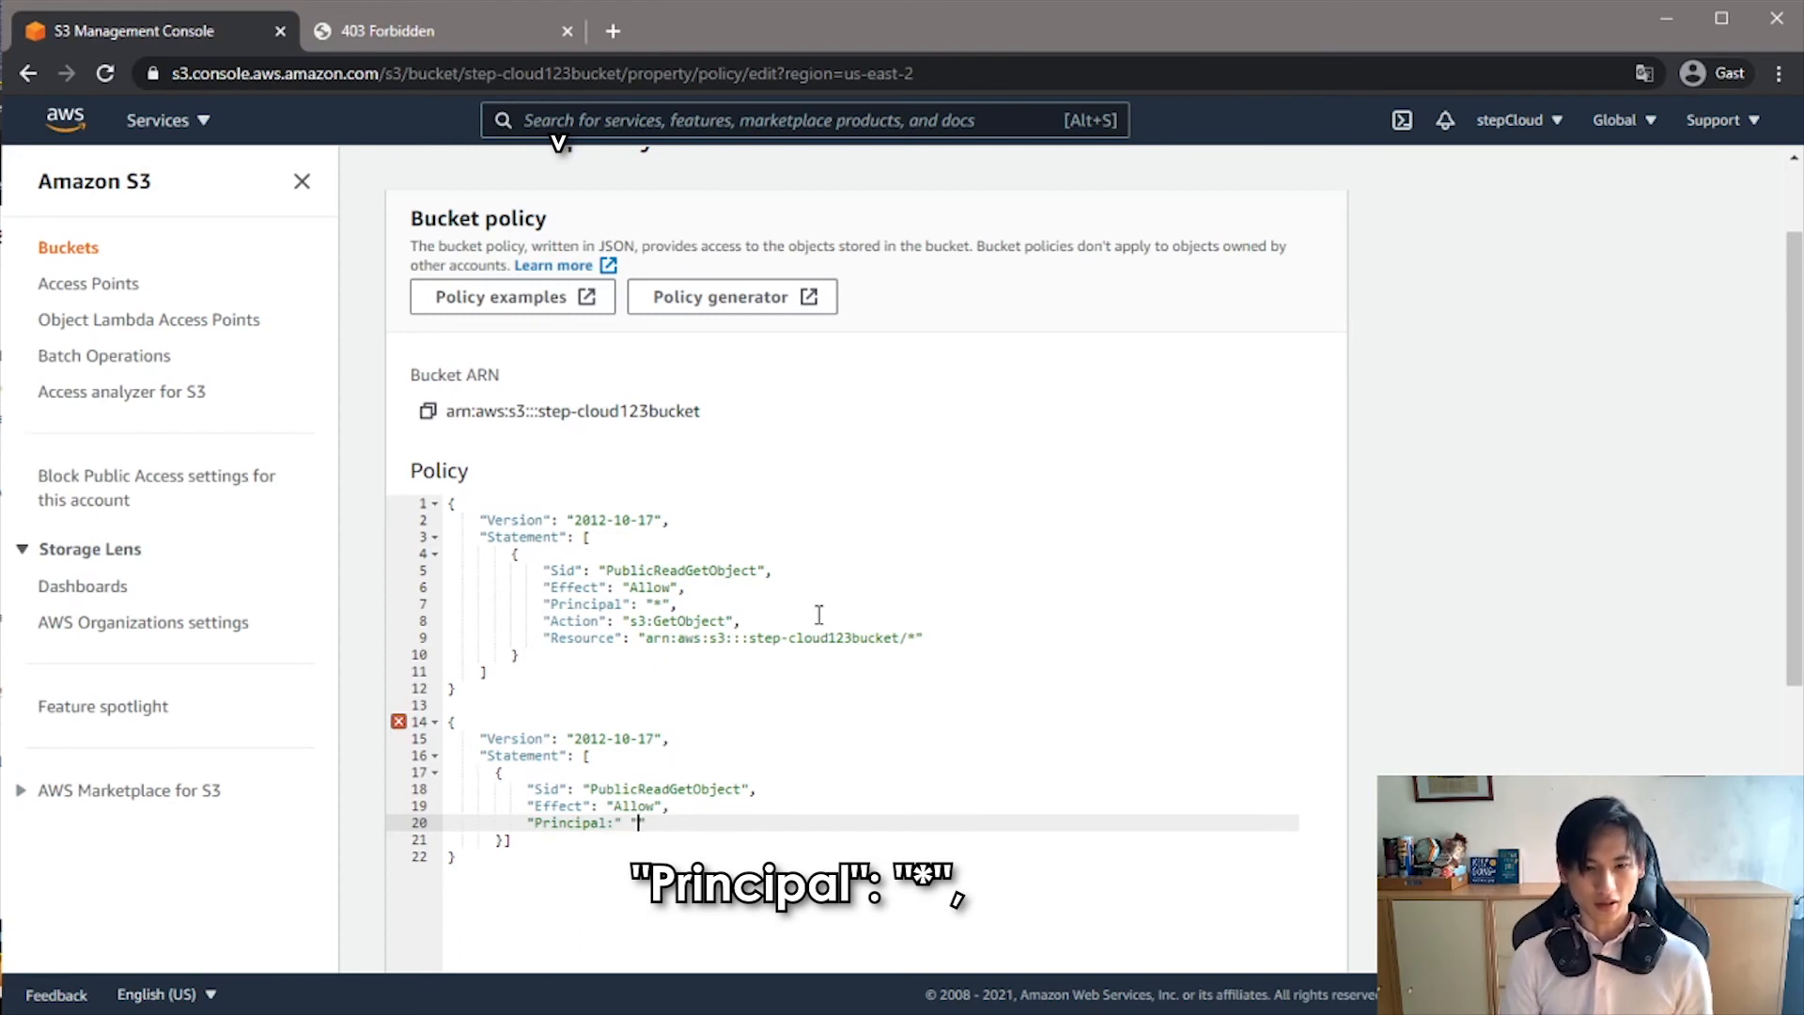
key(Left)
key(Left)
key(Left)
key(BackSpace)
key(Right)
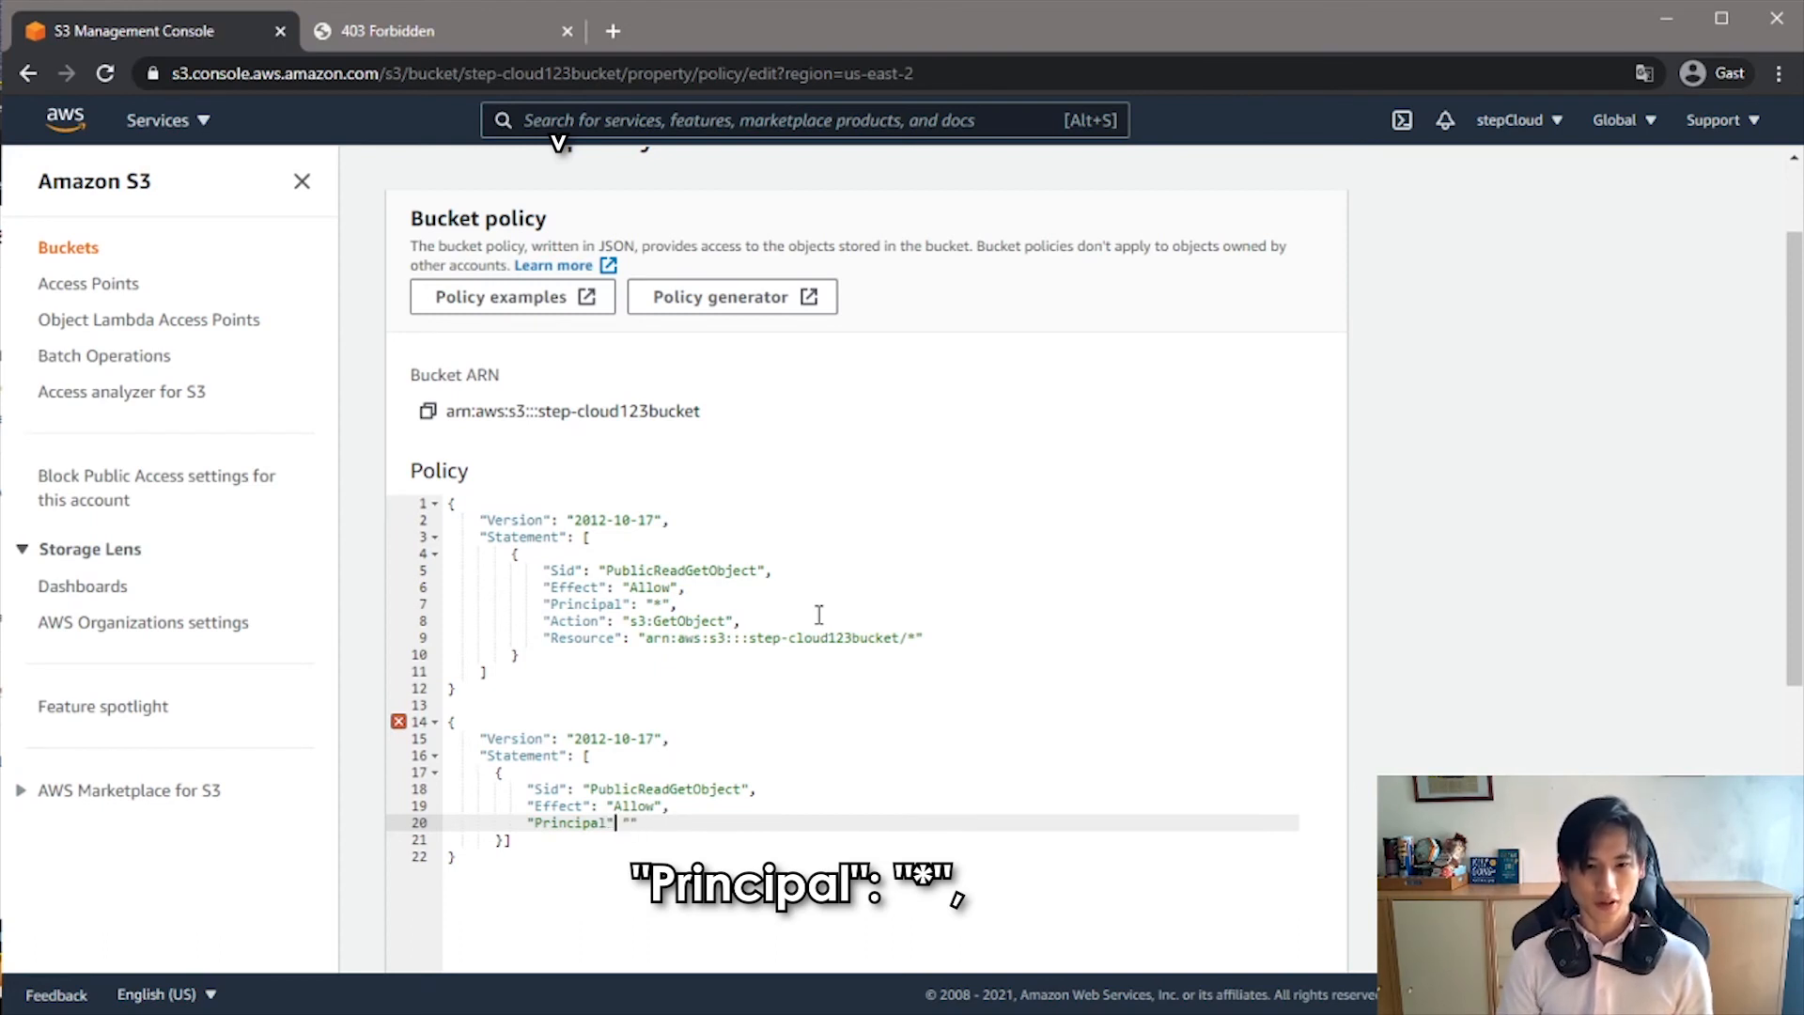
text(:)
key(Right)
key(Right)
text(*)
key(Right)
text(,)
key(Return)
- Add the entry "Action": "s3:GetObject", beneath the Principal entry and start a new line
text("A)
text(ction")
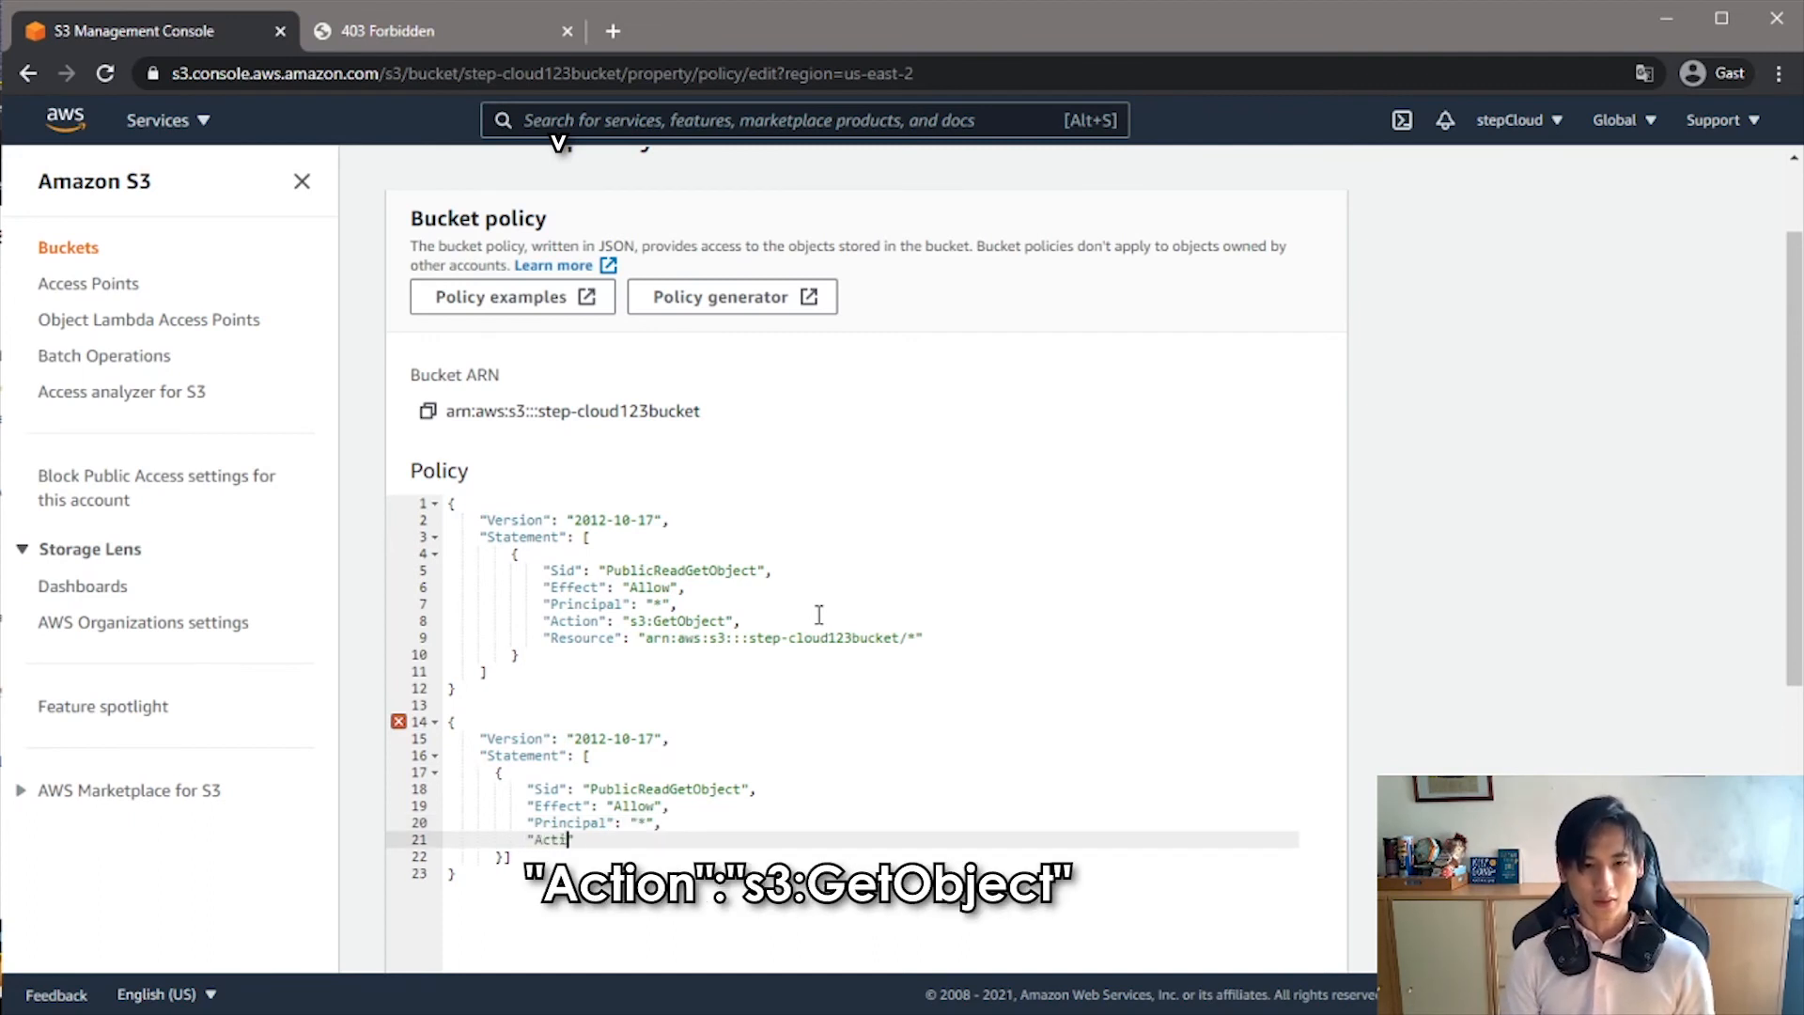
text(: )
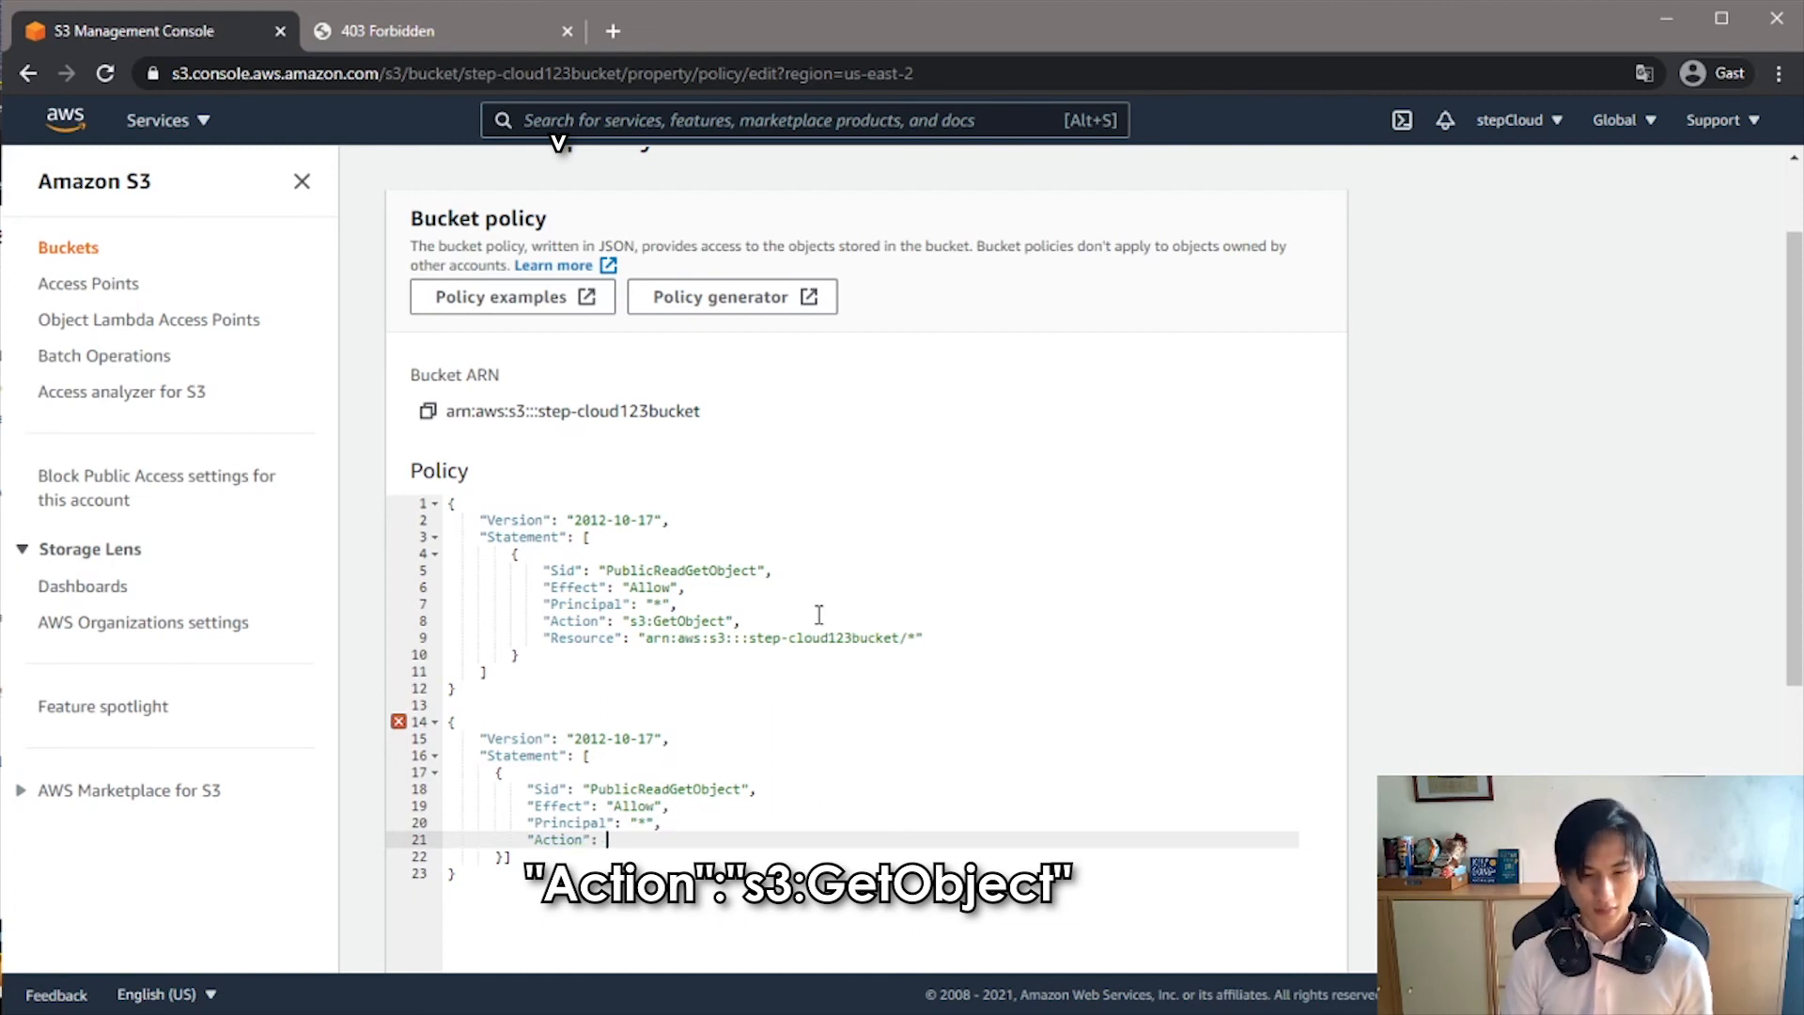
text("se)
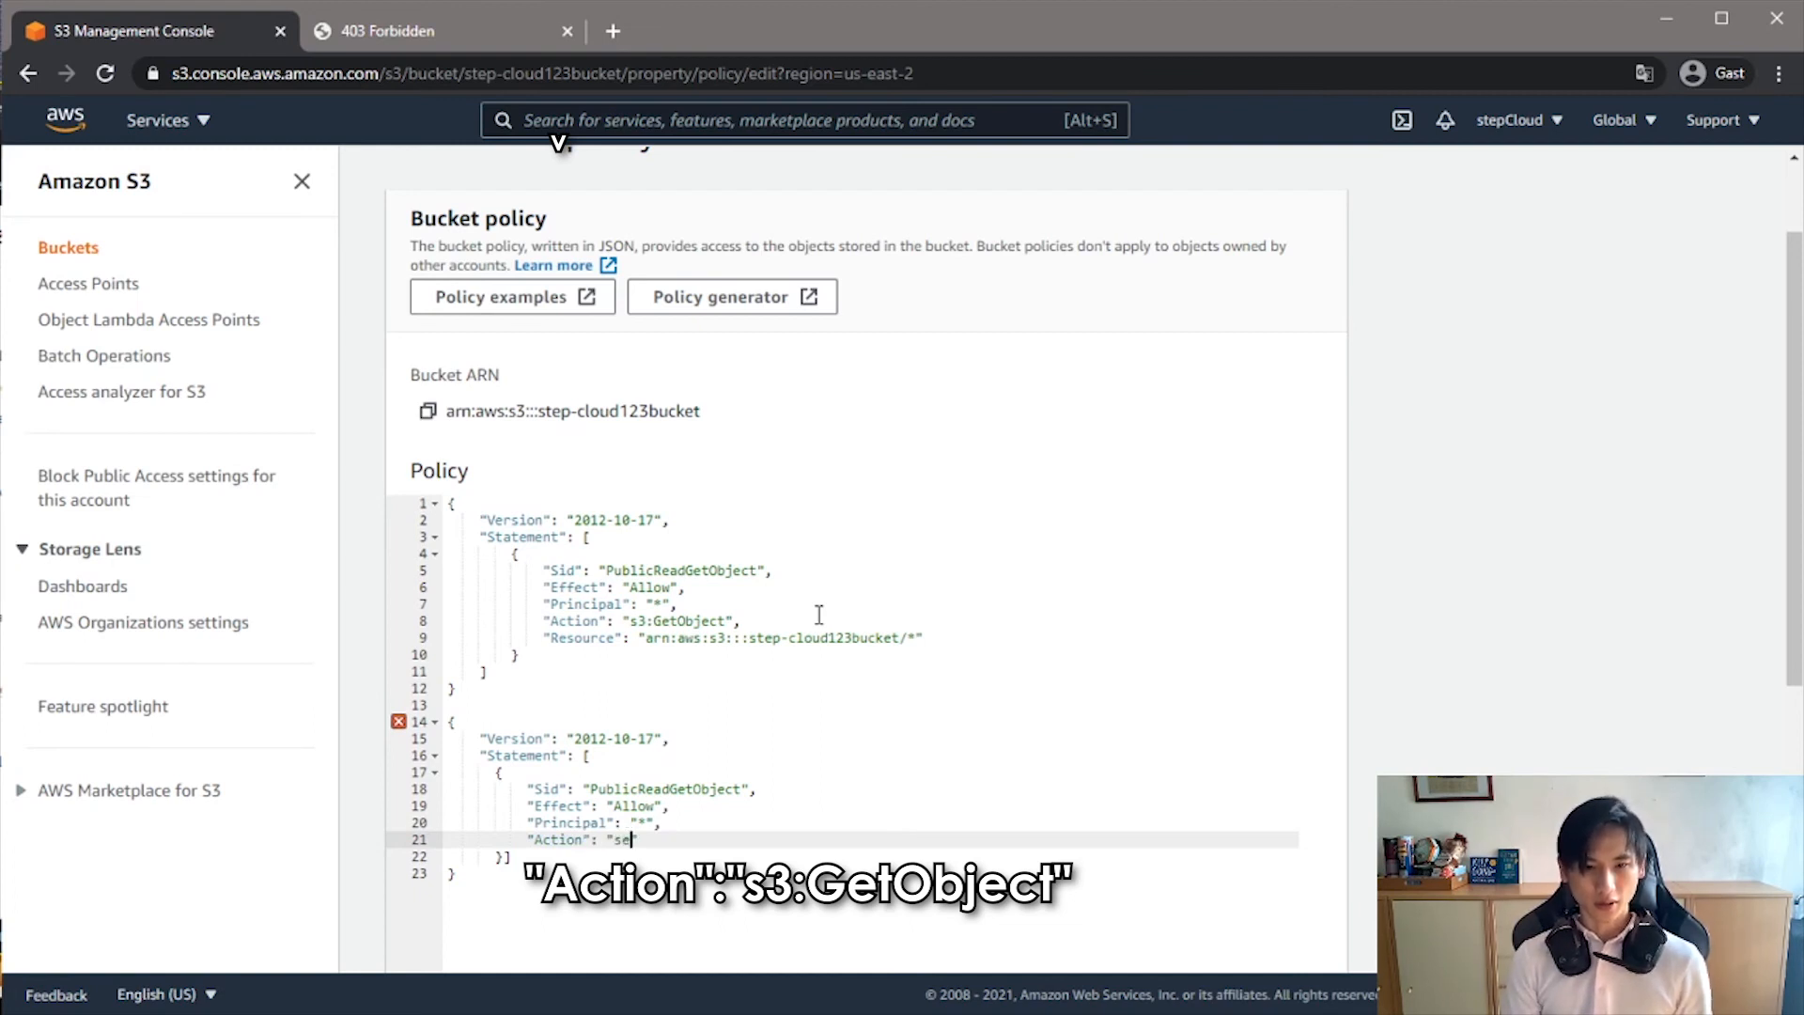
key(BackSpace)
text(3:)
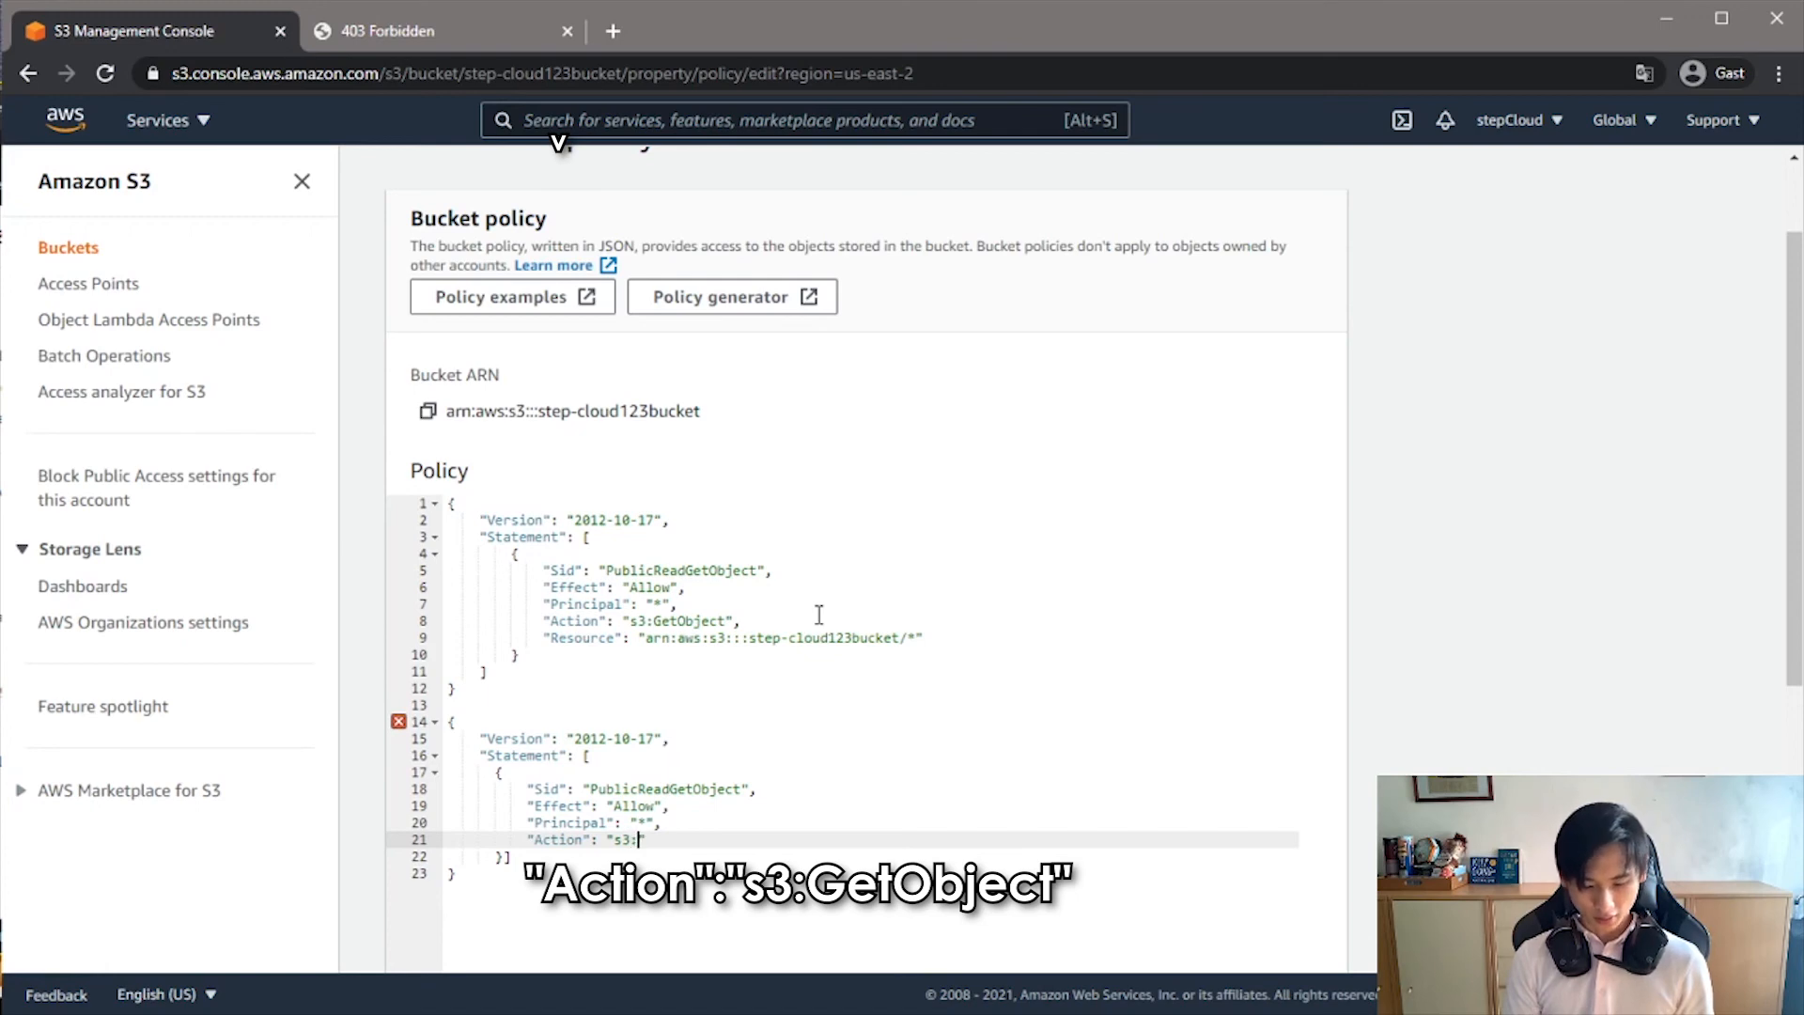
text(GetO)
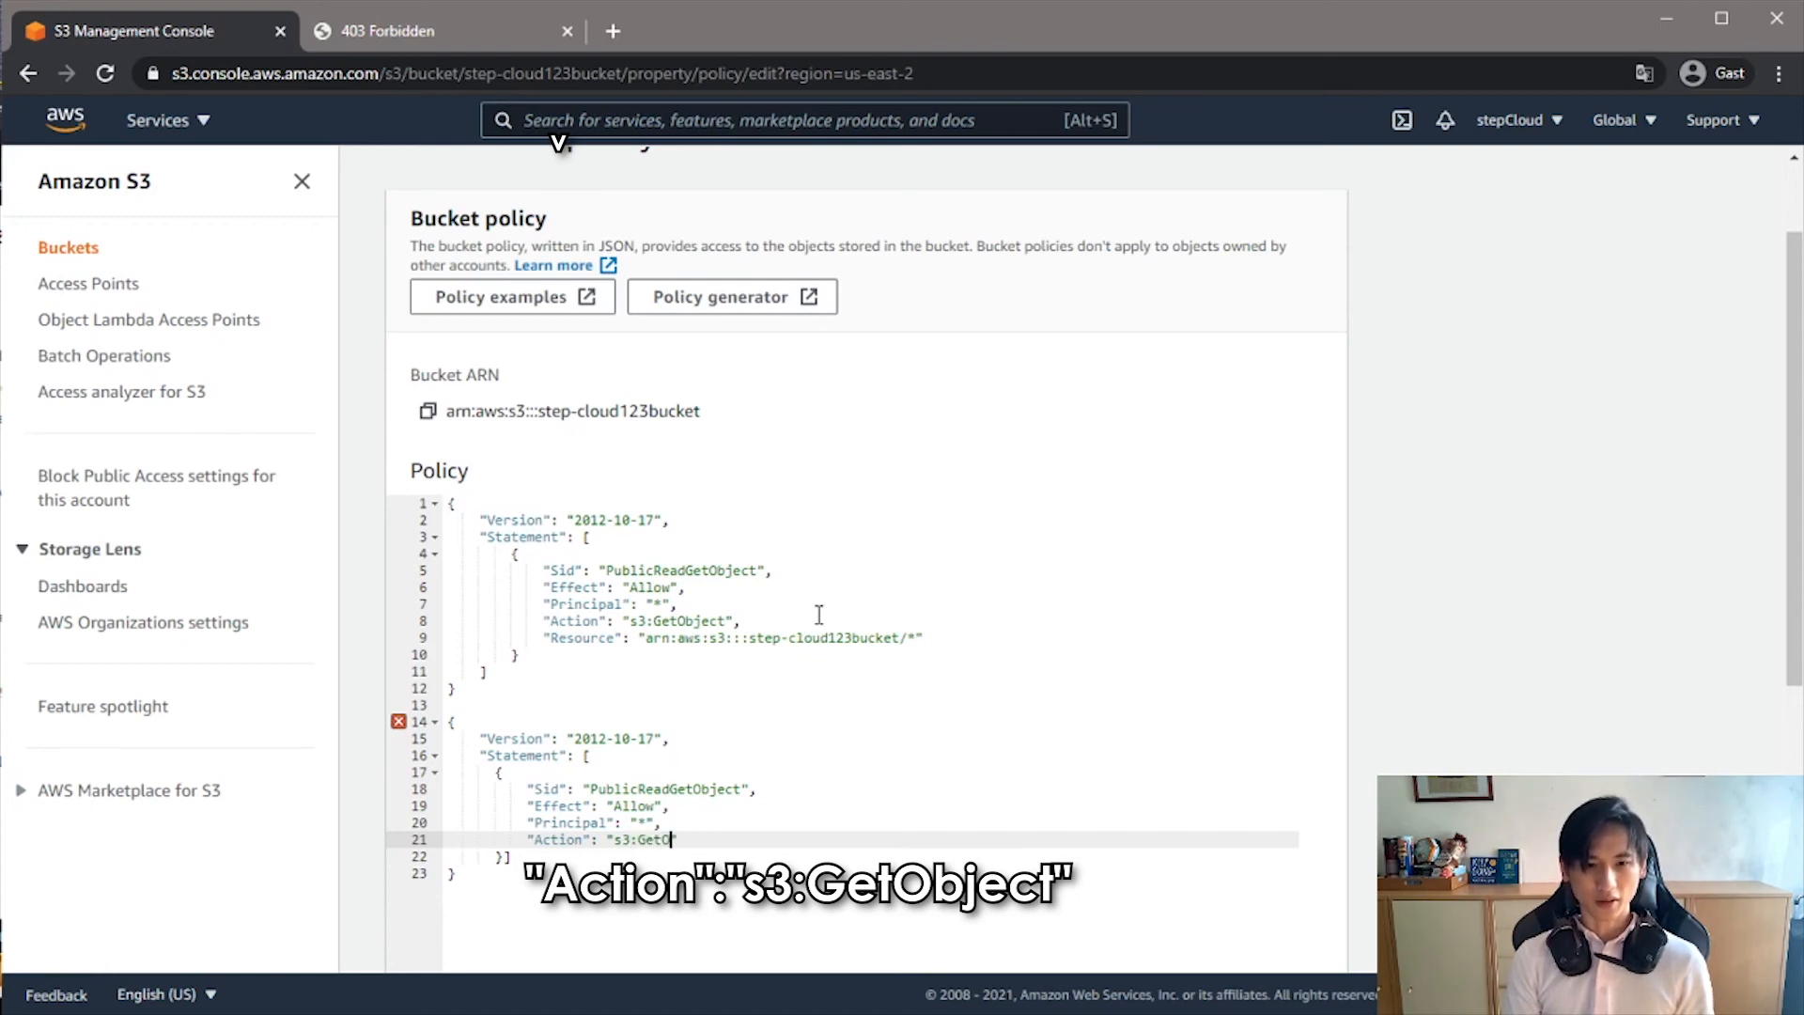
text(bject",)
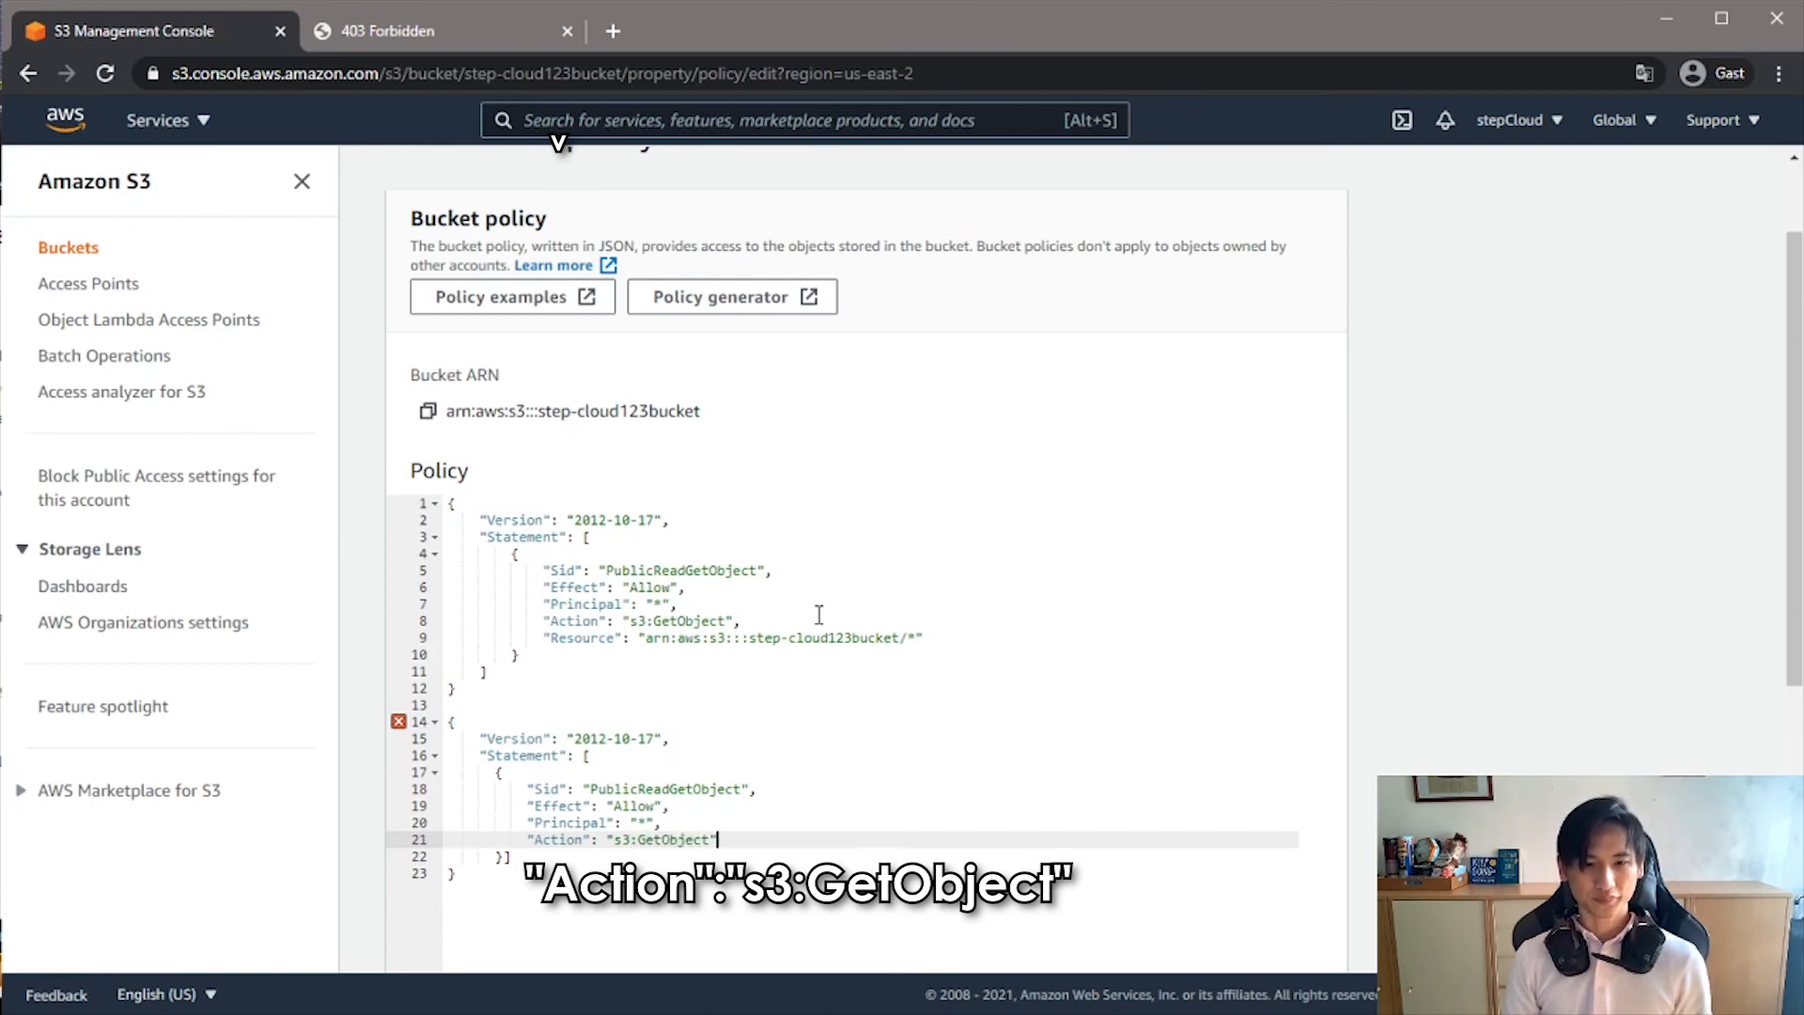
key(Return)
- Start a Resource entry beneath the Action entry with the ARN prefix arn:aws:s3::: as its value
text(")
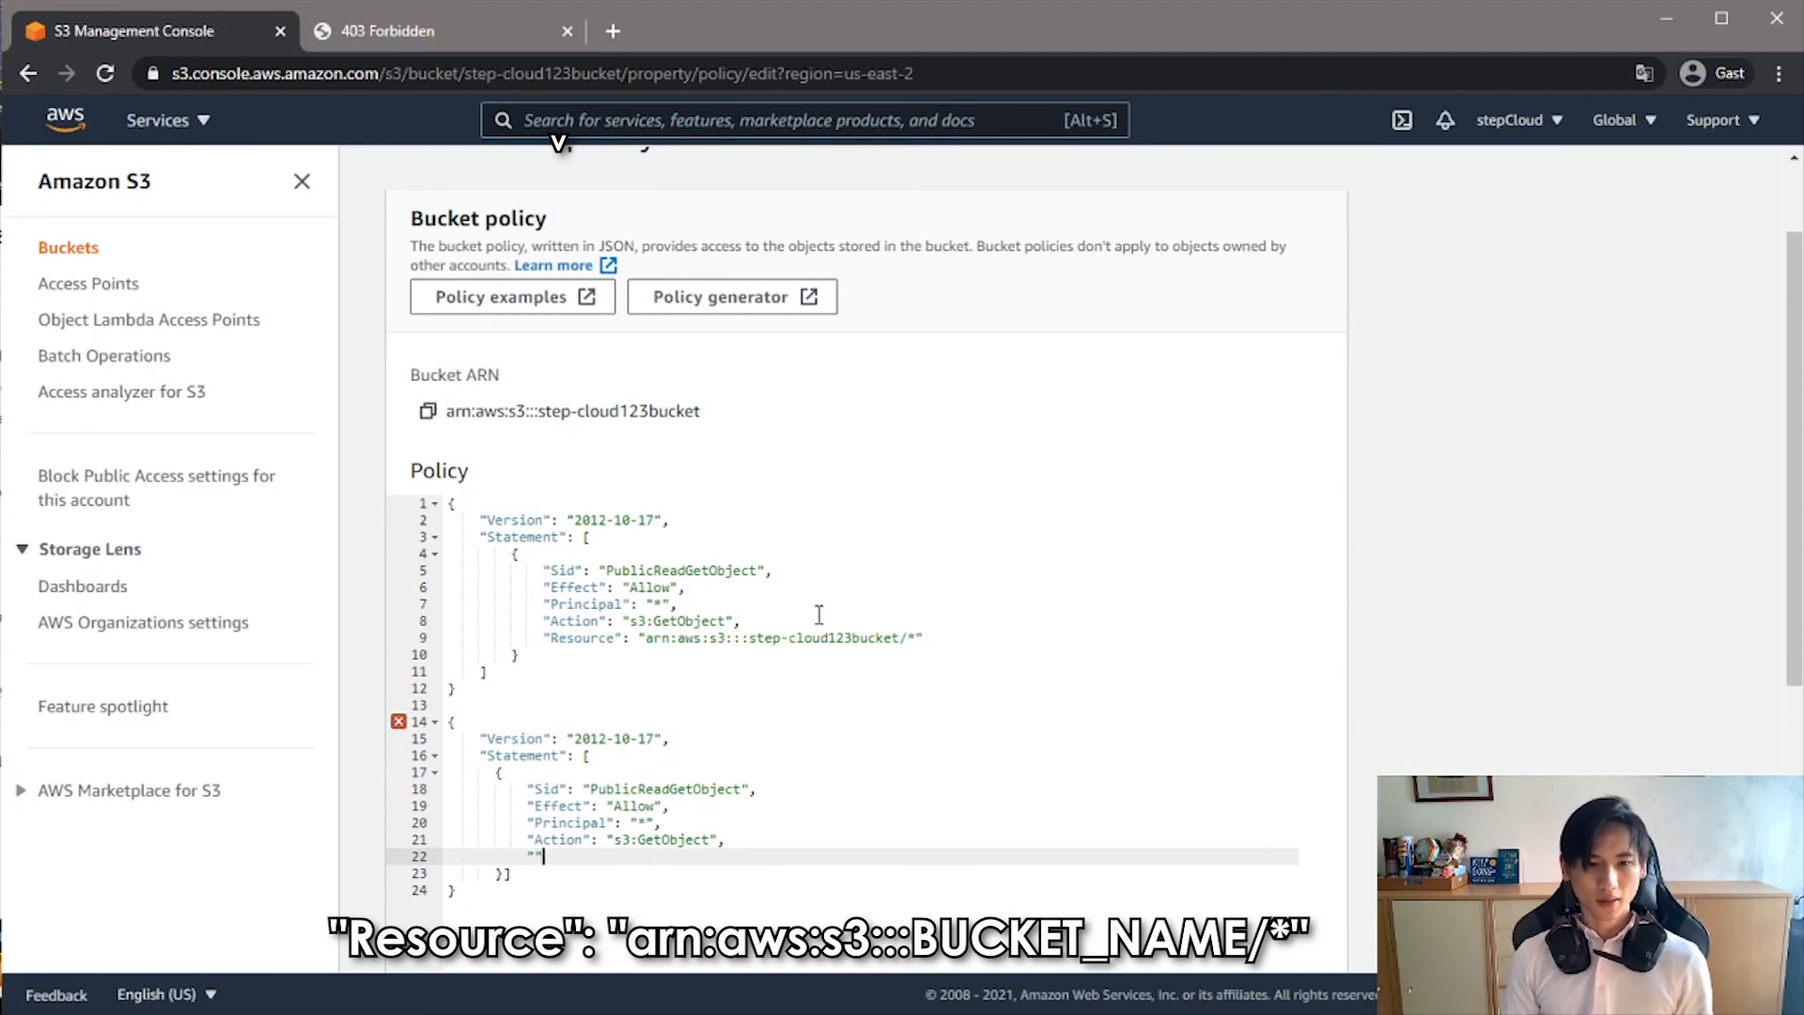
text(Resource)
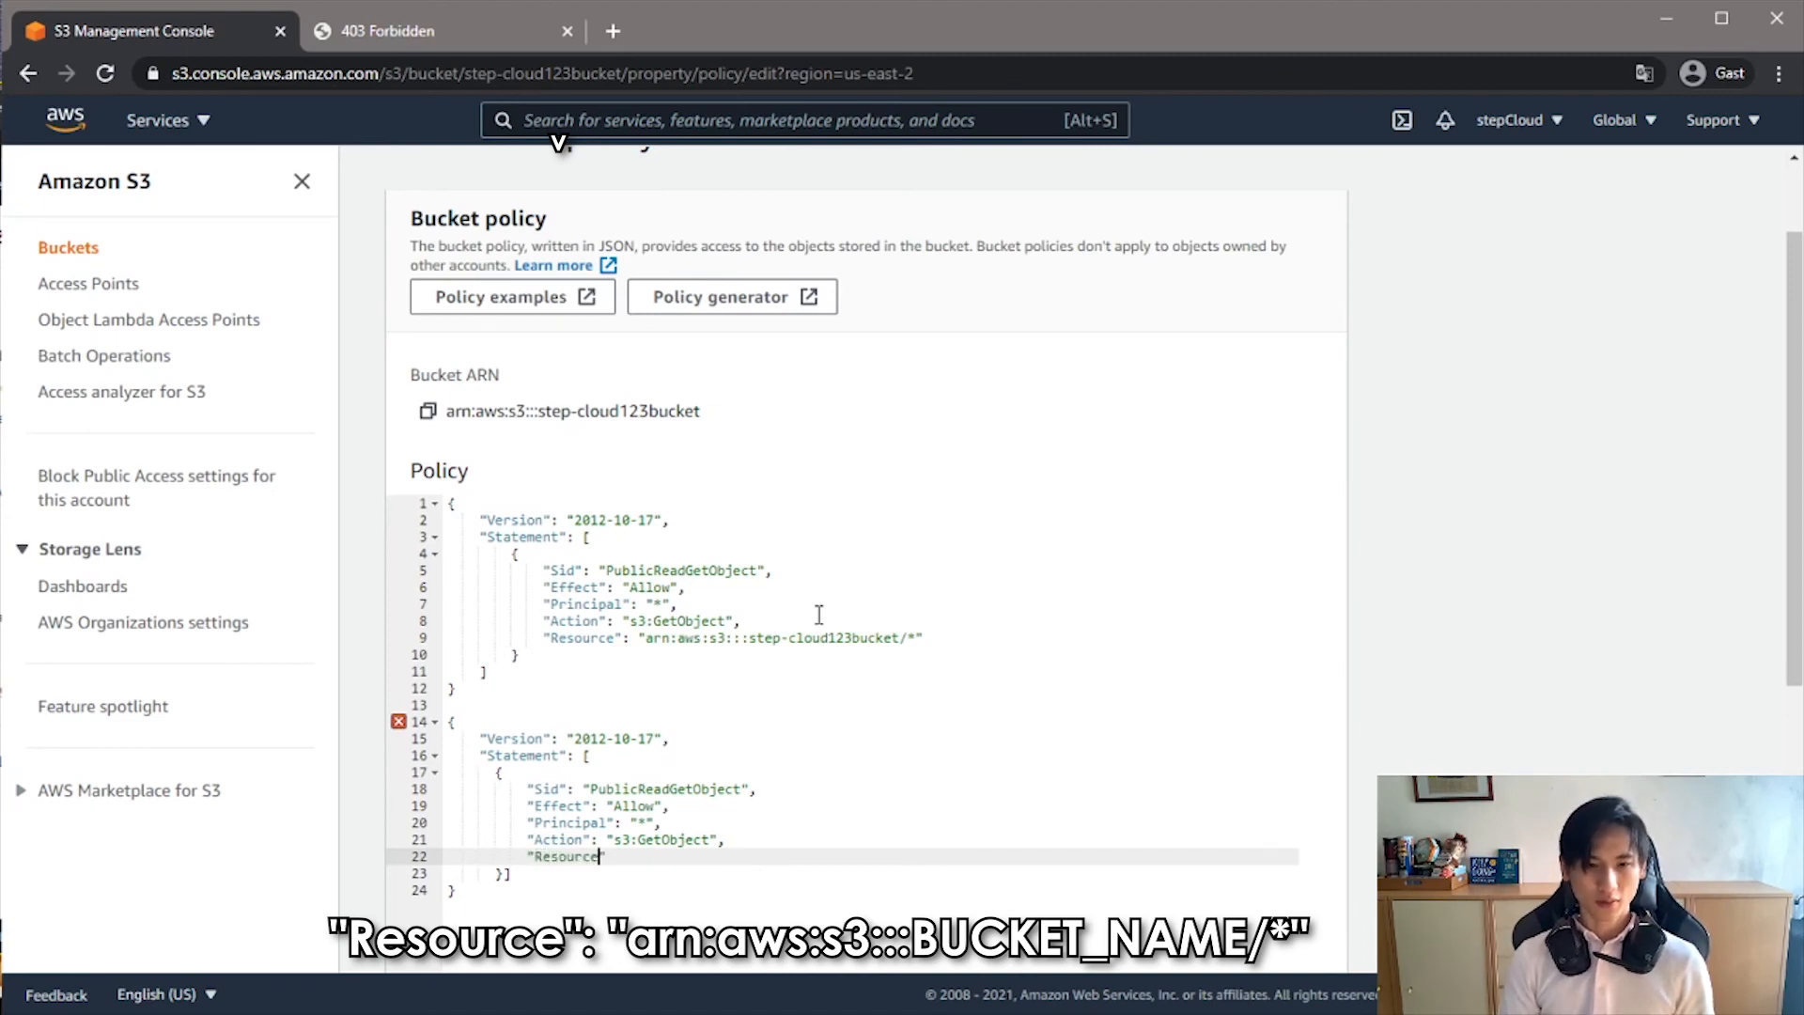
text(:" ")
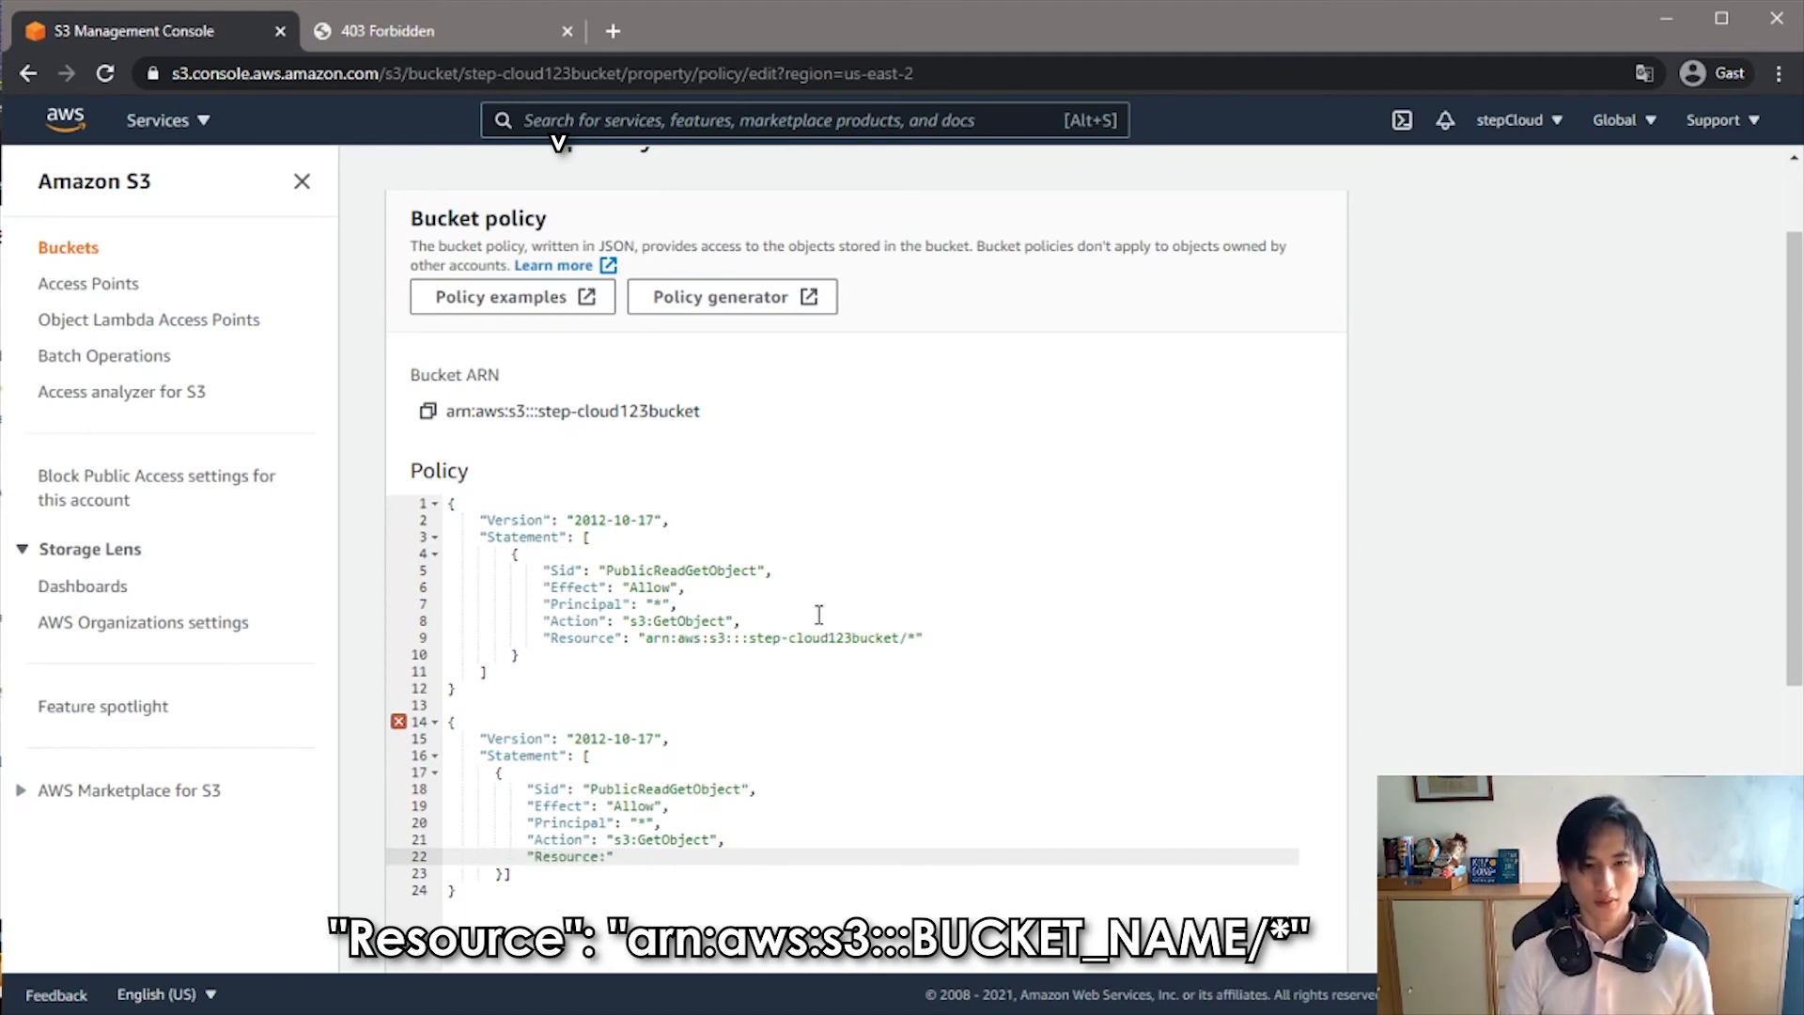
text(arn:aws:s3:)
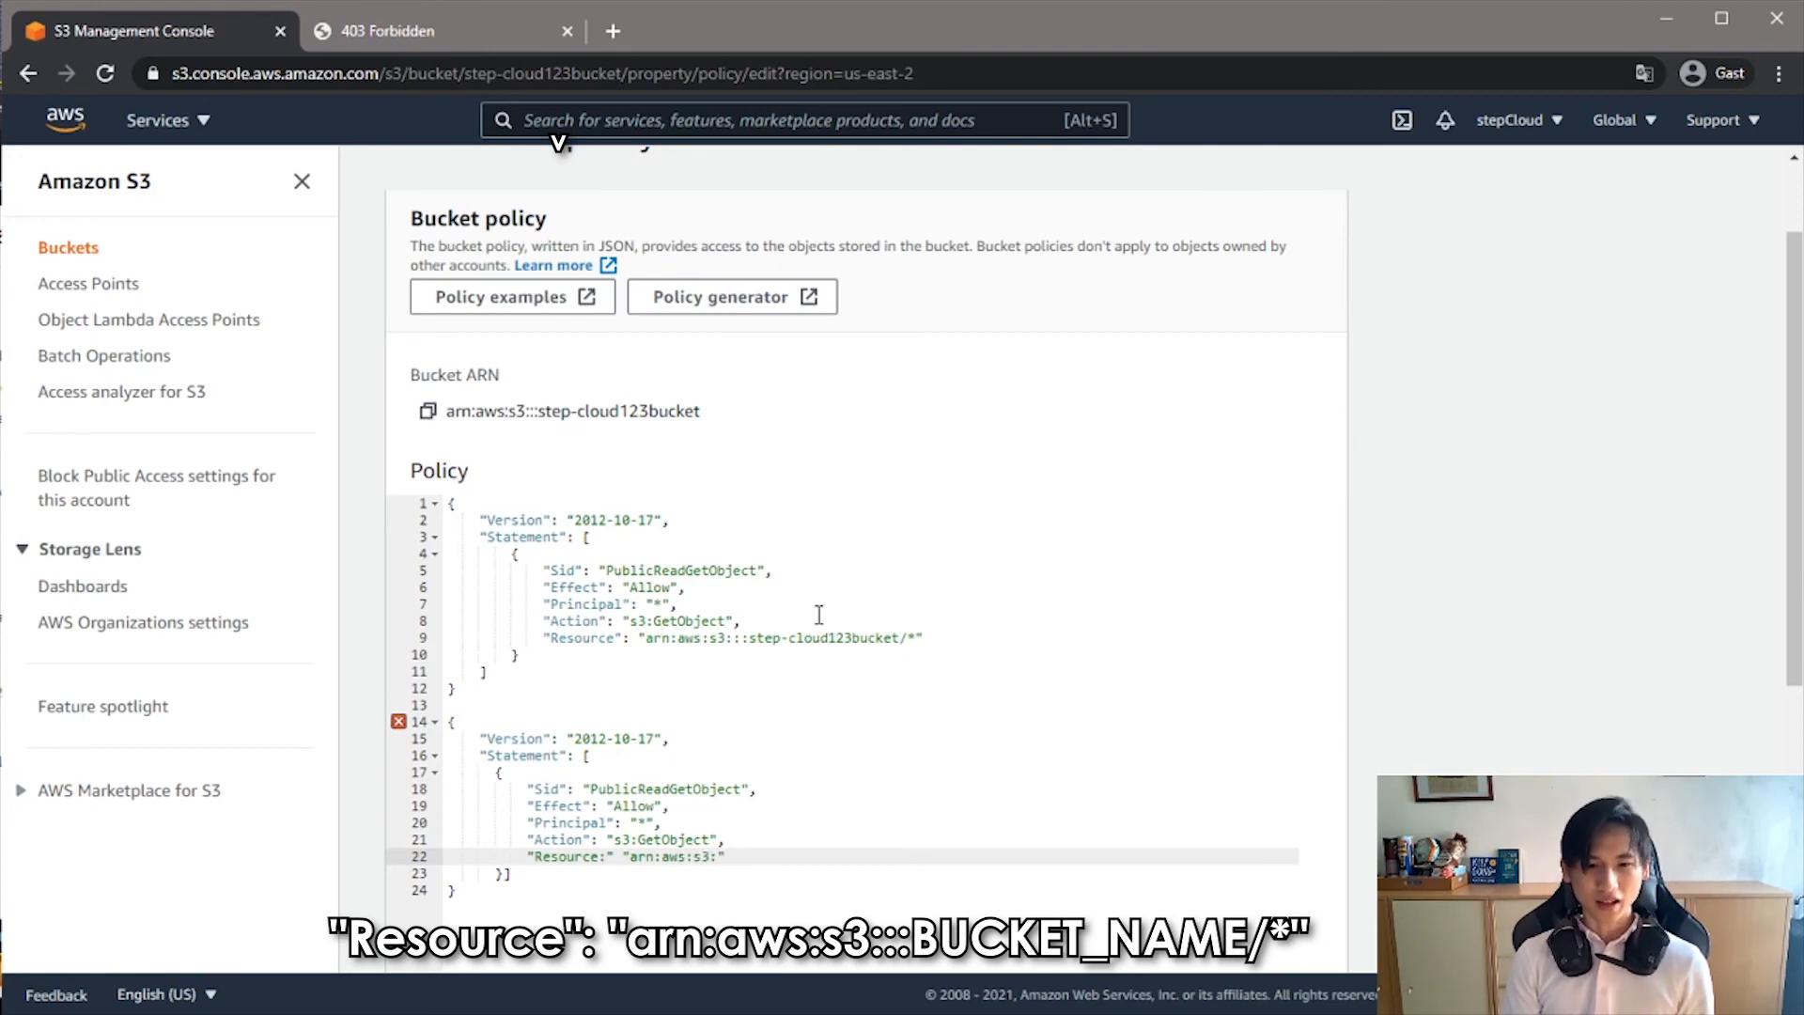
text(::)
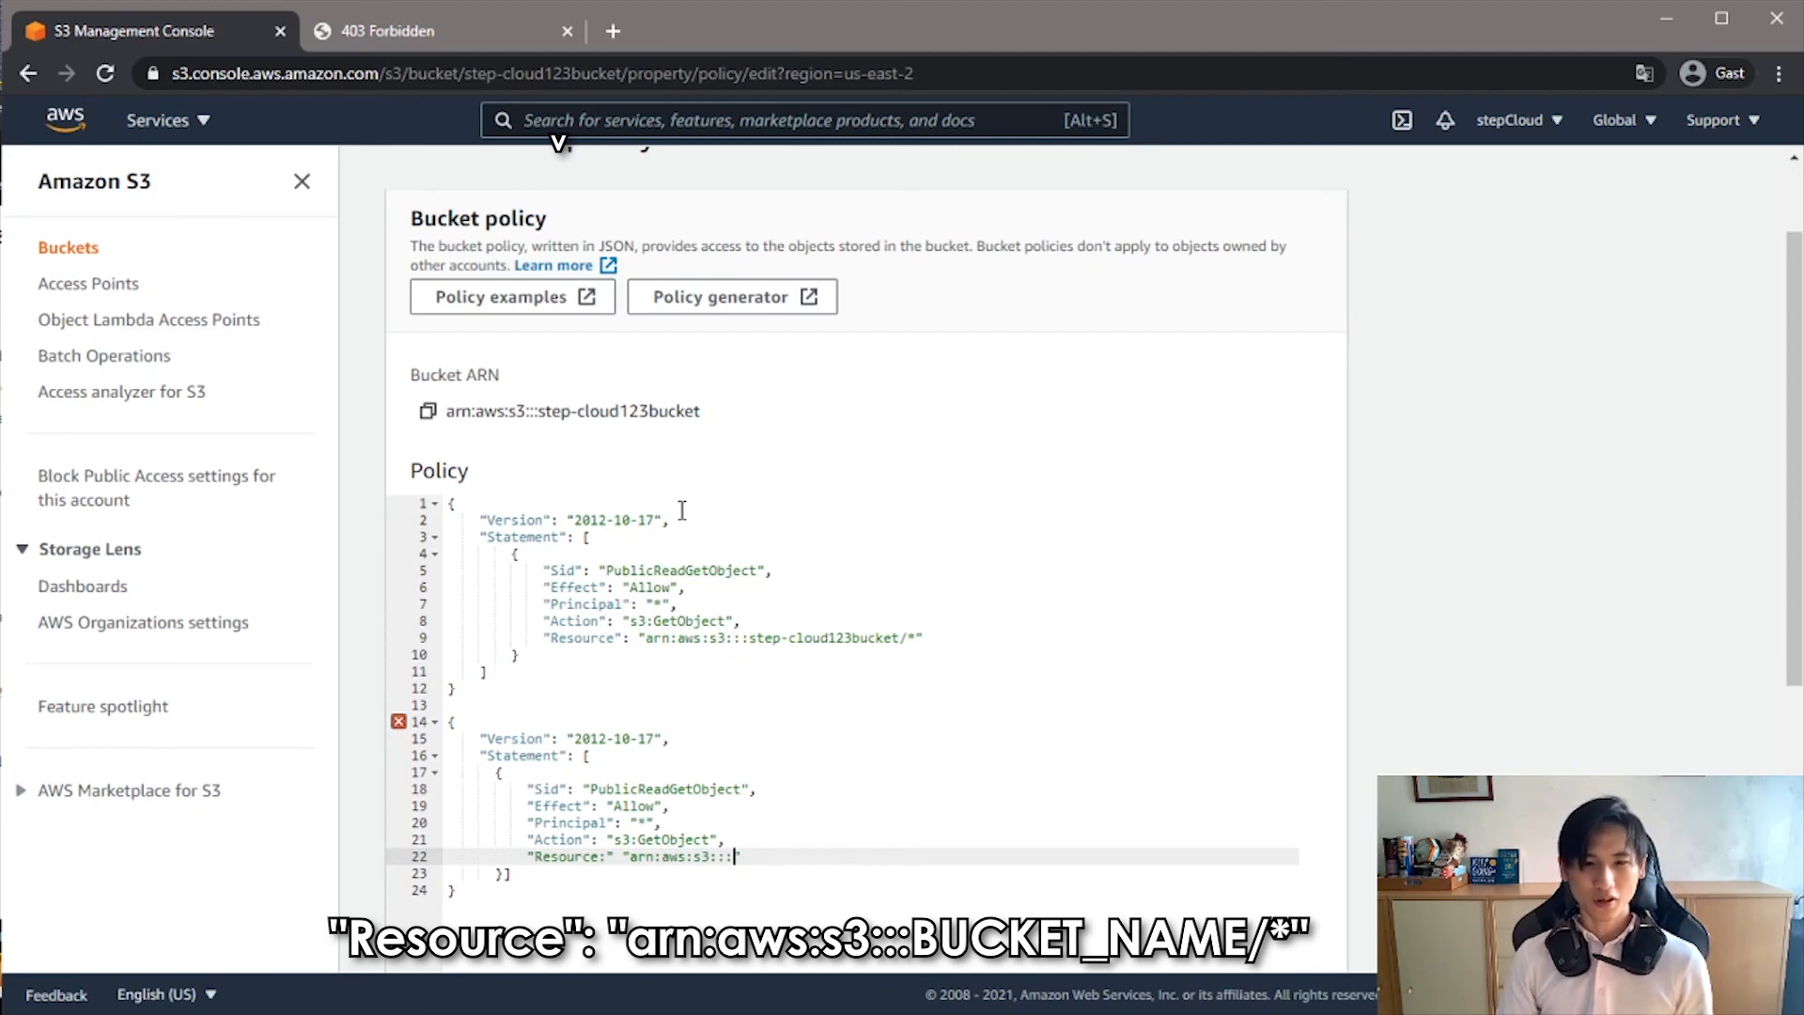
- Copy the bucket name step-cloud123bucket from the page heading path and complete the Resource ARN with it, followed by /*
scroll(714, 564, up, 2)
drag(501, 184, 701, 190)
key(ctrl+c)
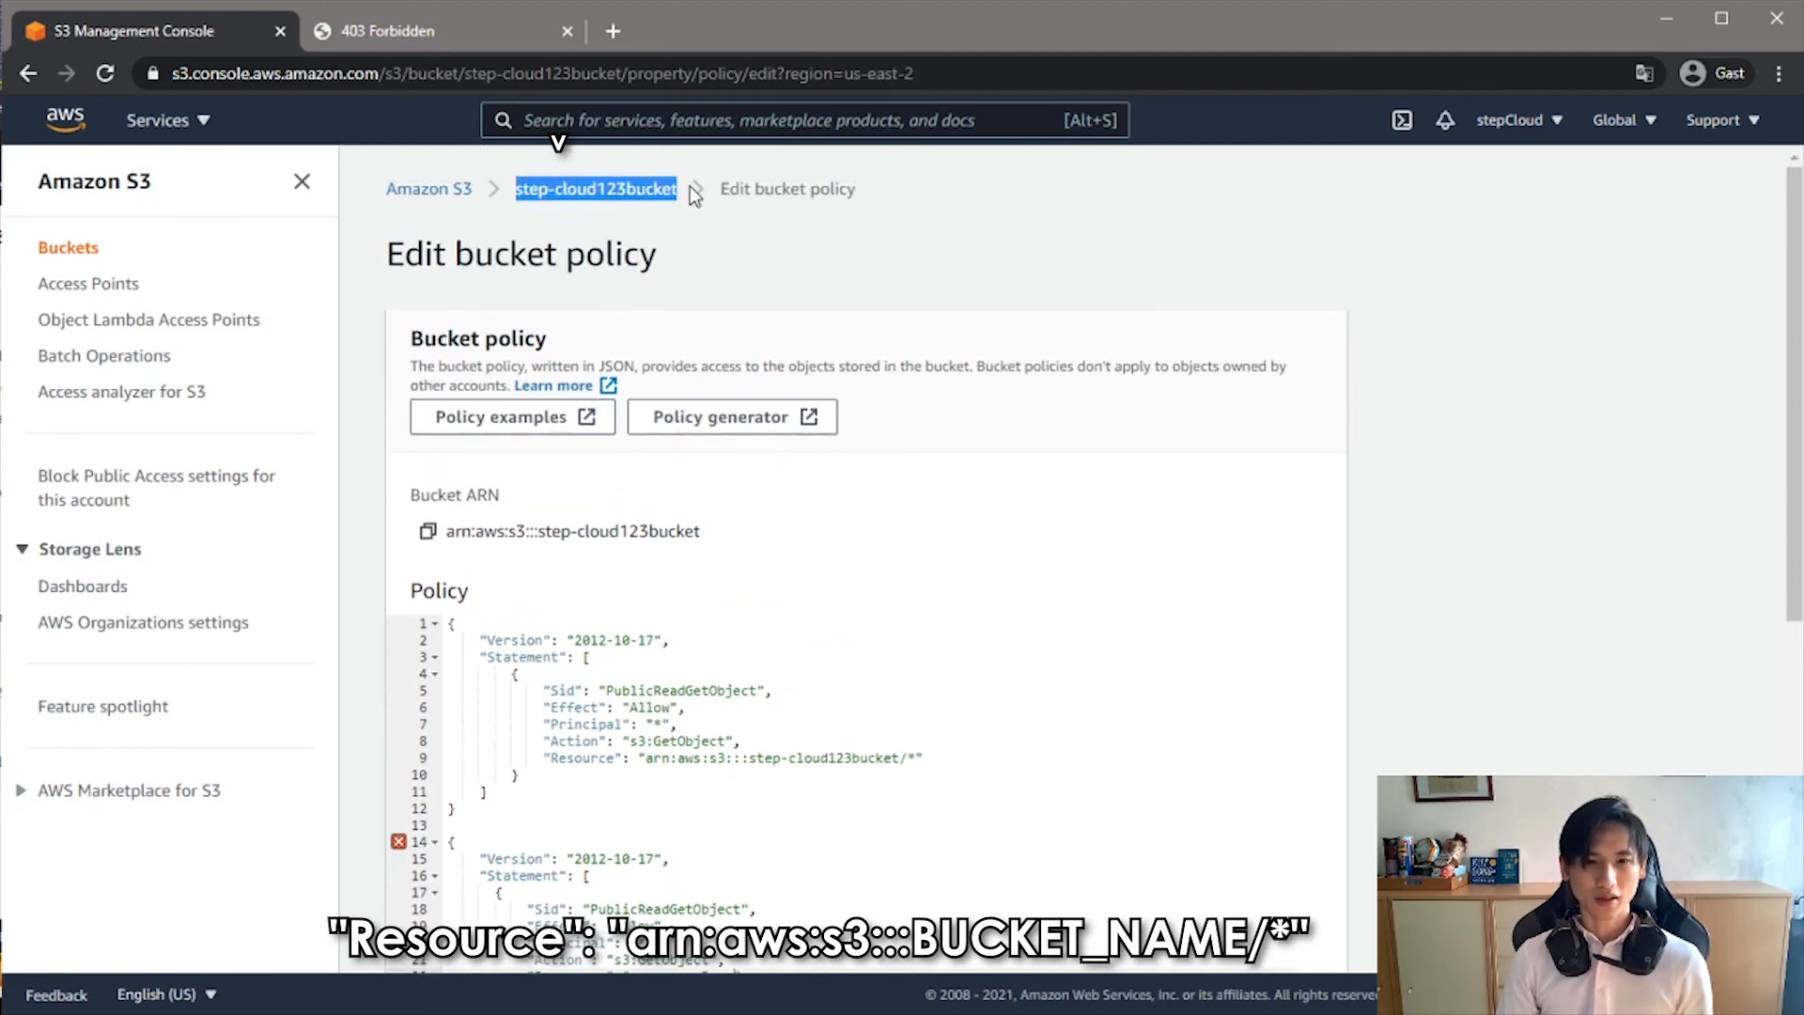
scroll(779, 574, down, 5)
scroll(779, 574, up, 1)
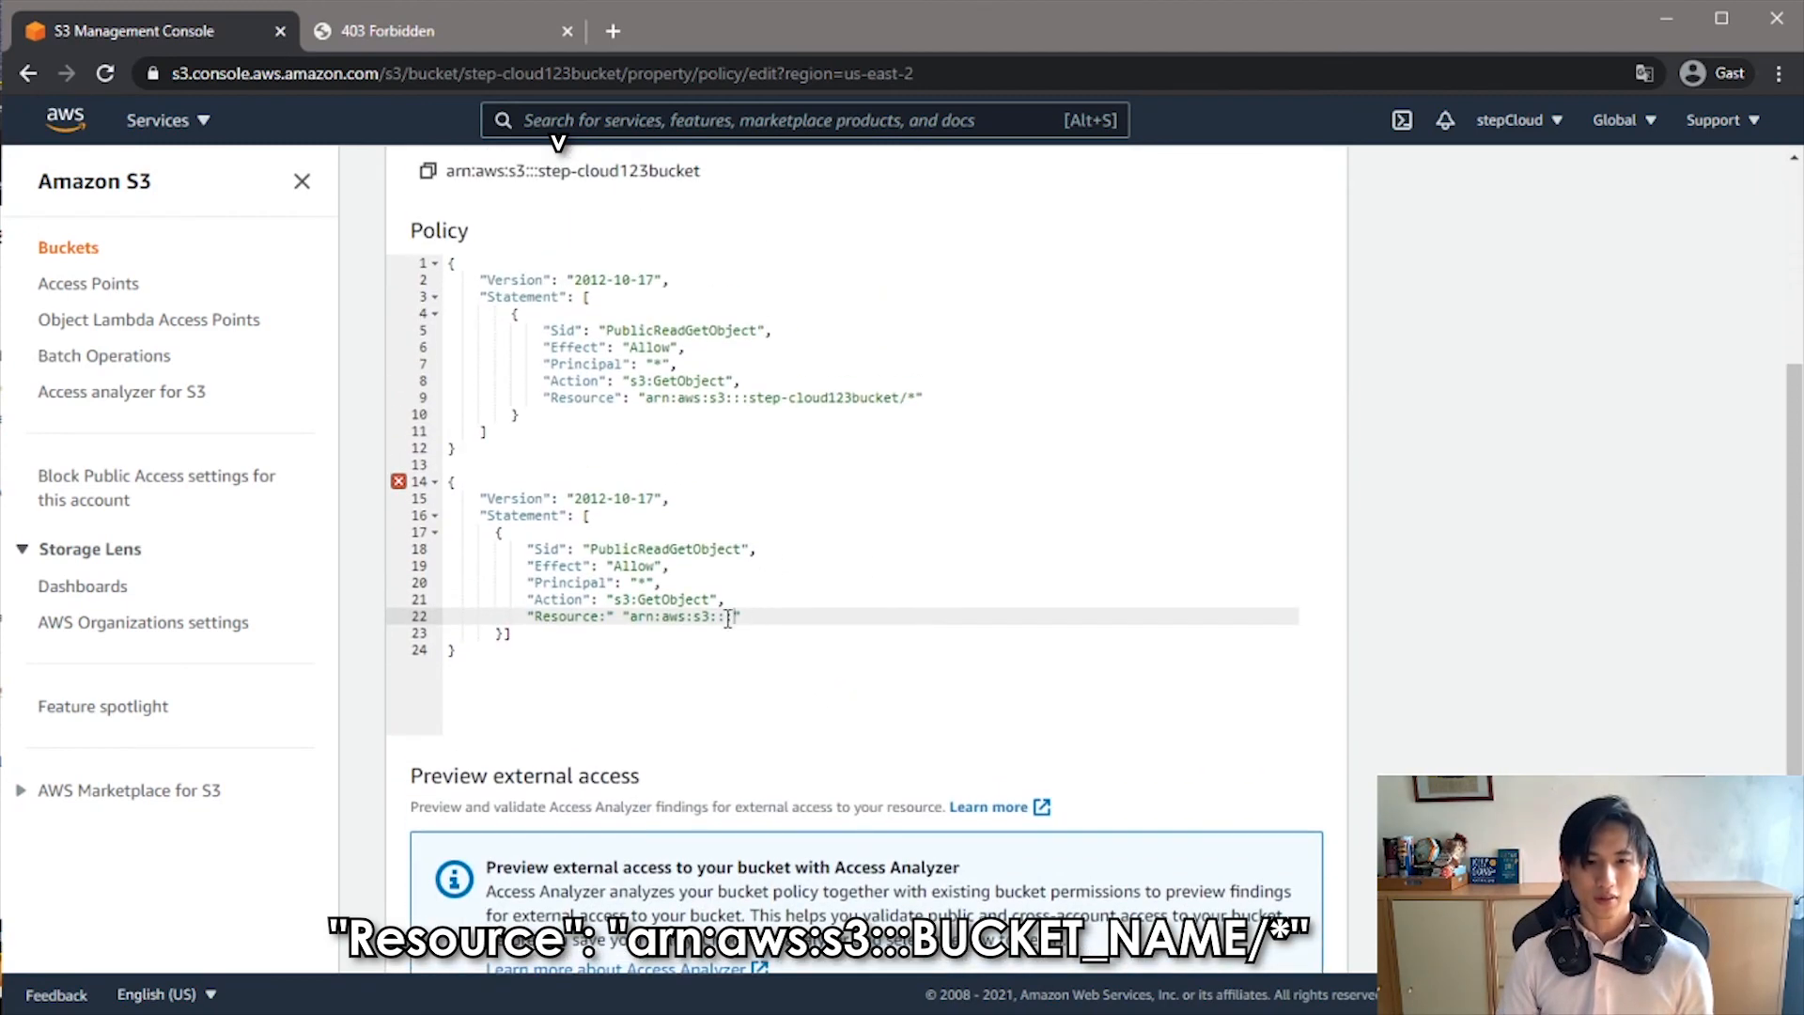
key(Left)
key(ctrl+v)
key(BackSpace)
text(/)
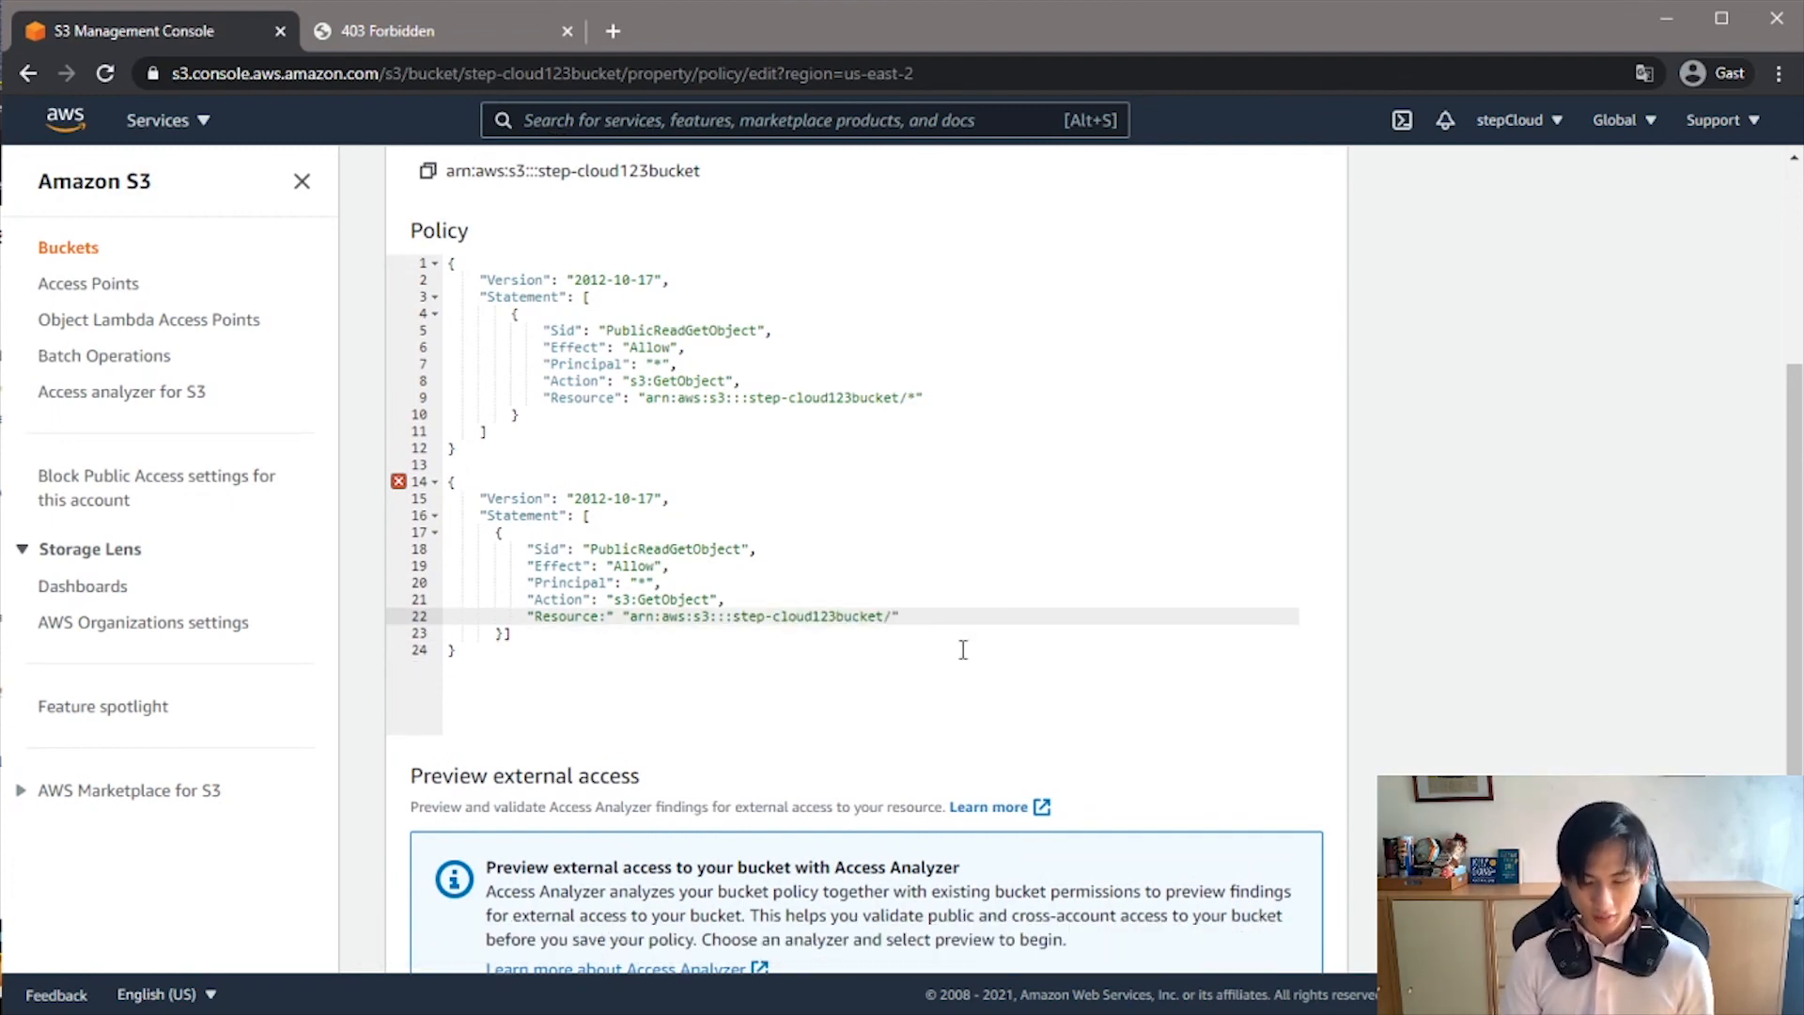
text(*)
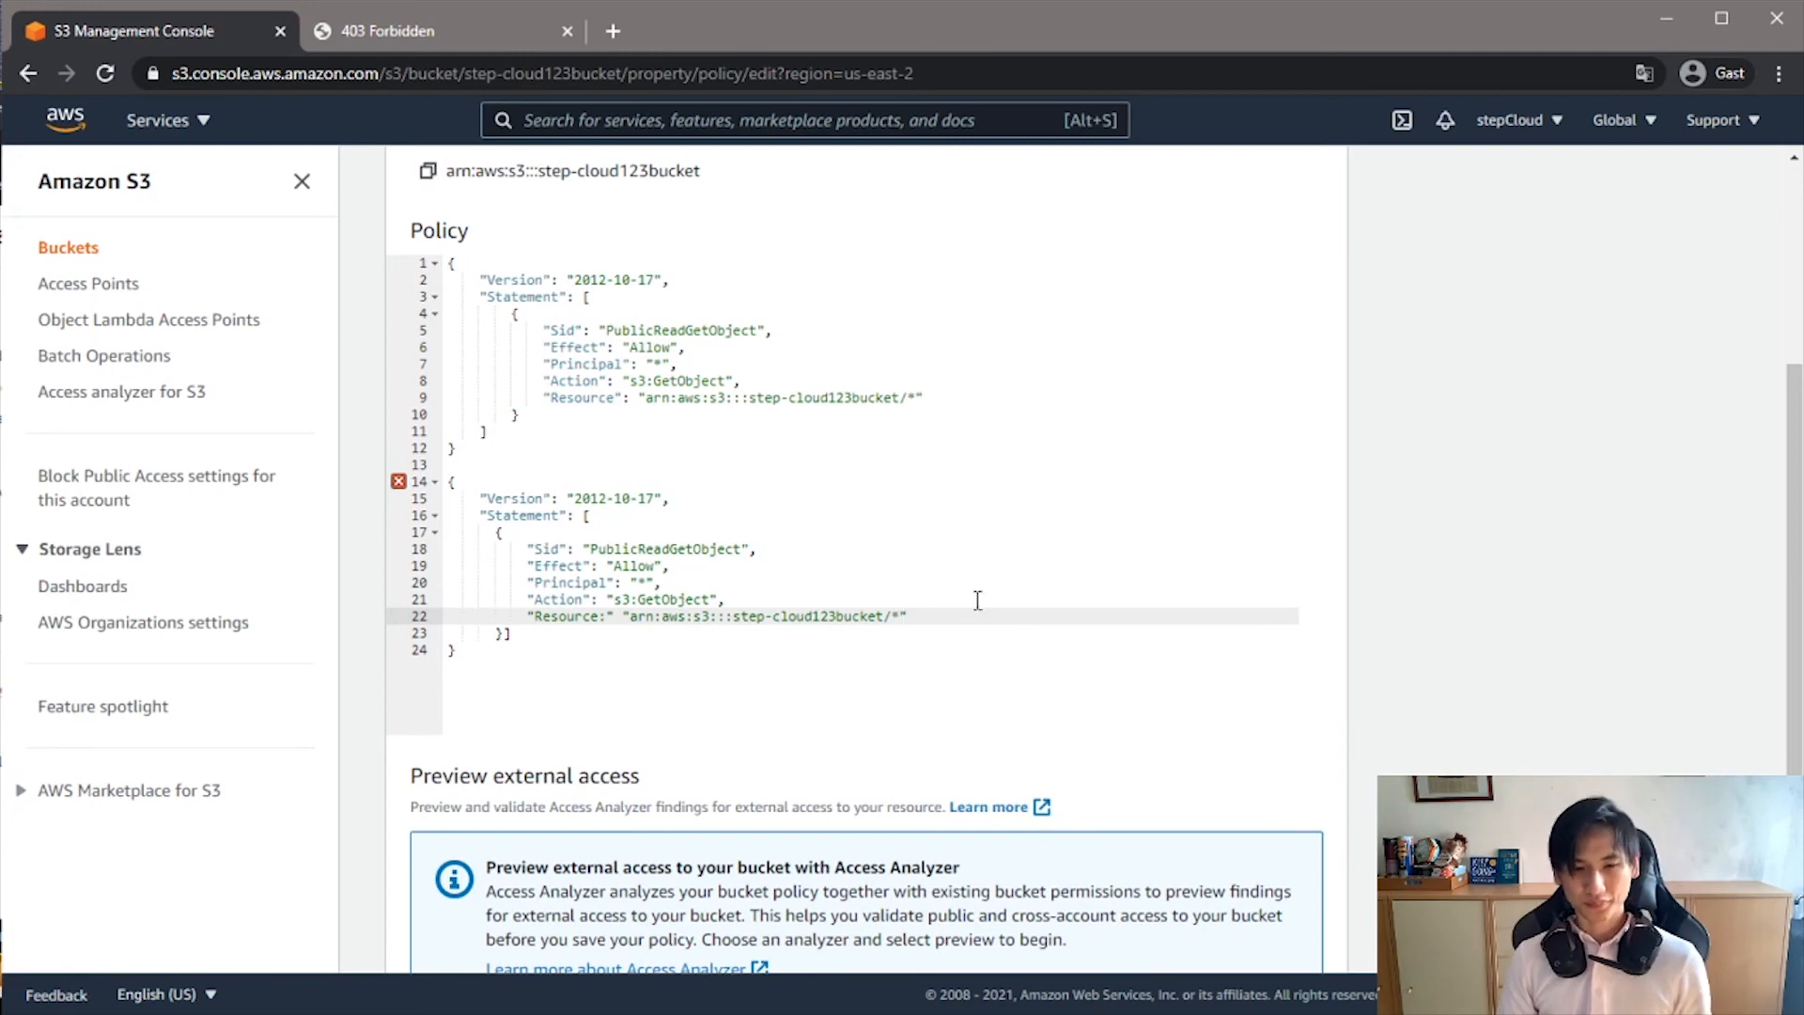
- Delete the original policy block and the blank lines above the newly written policy so that it starts on line 1
drag(555, 453, 329, 190)
key(BackSpace)
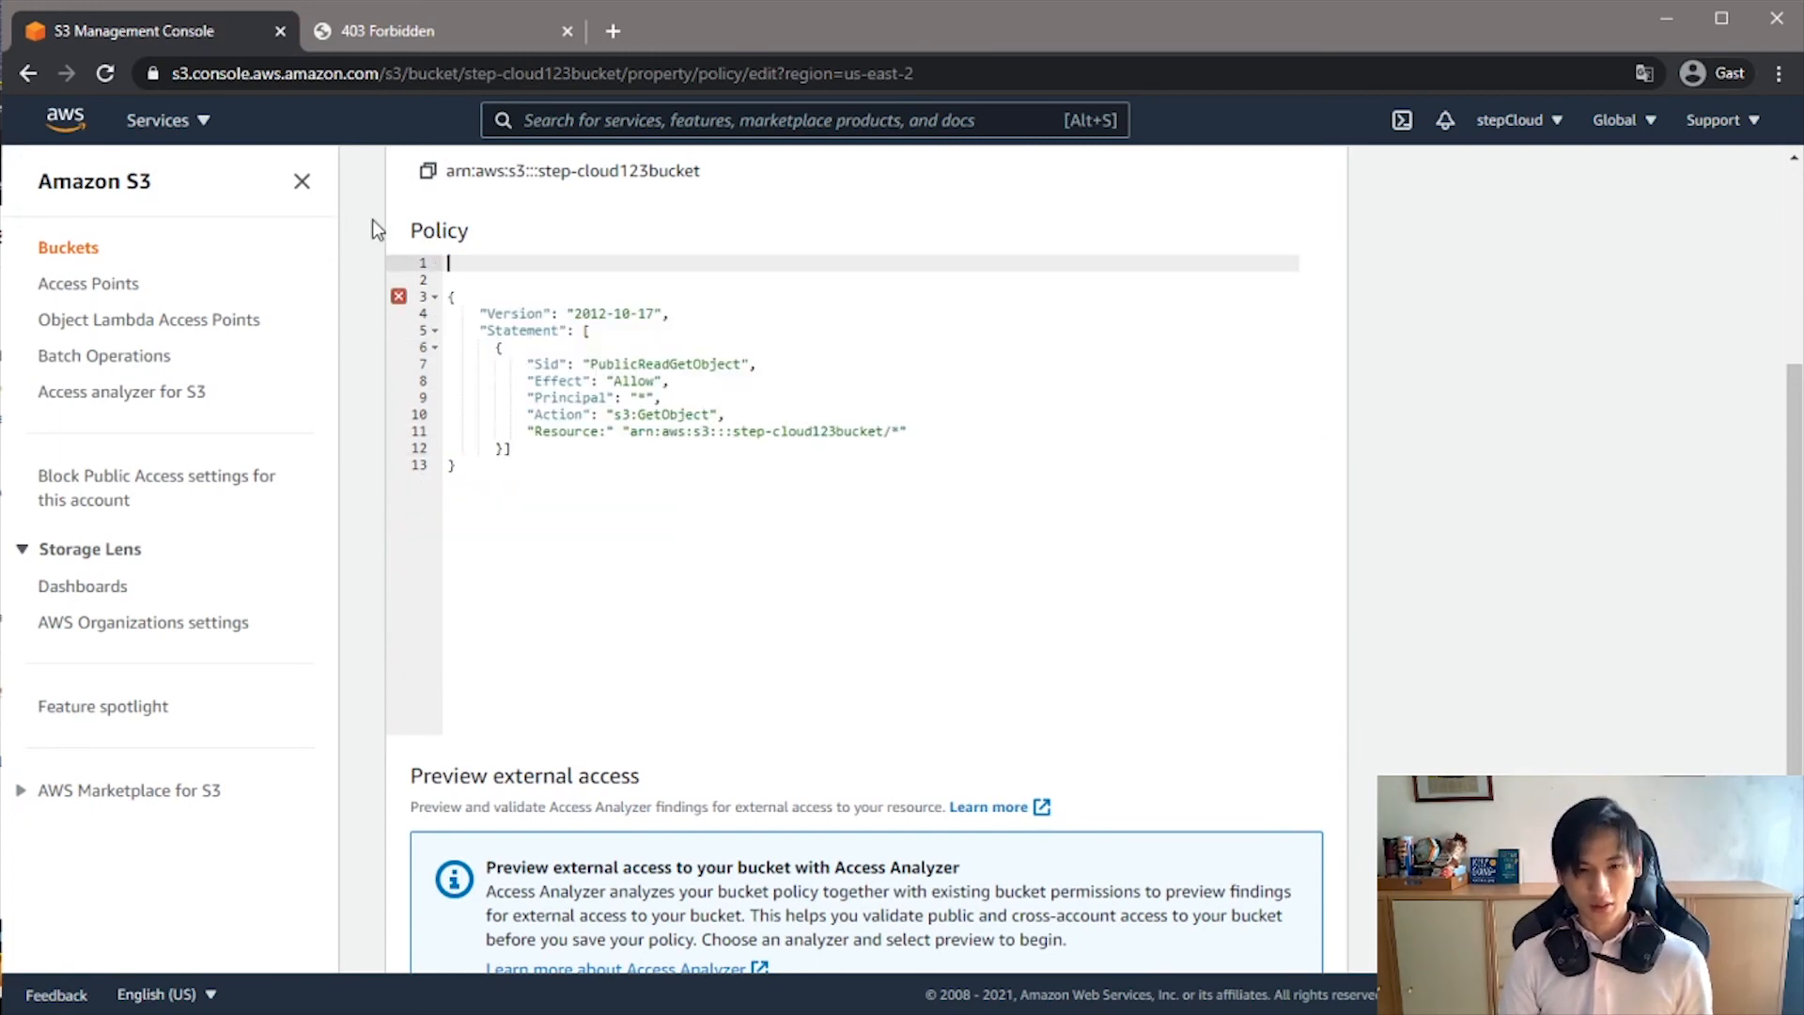
scroll(644, 483, down, 1)
scroll(611, 467, up, 3)
click(472, 397)
key(BackSpace)
click(450, 400)
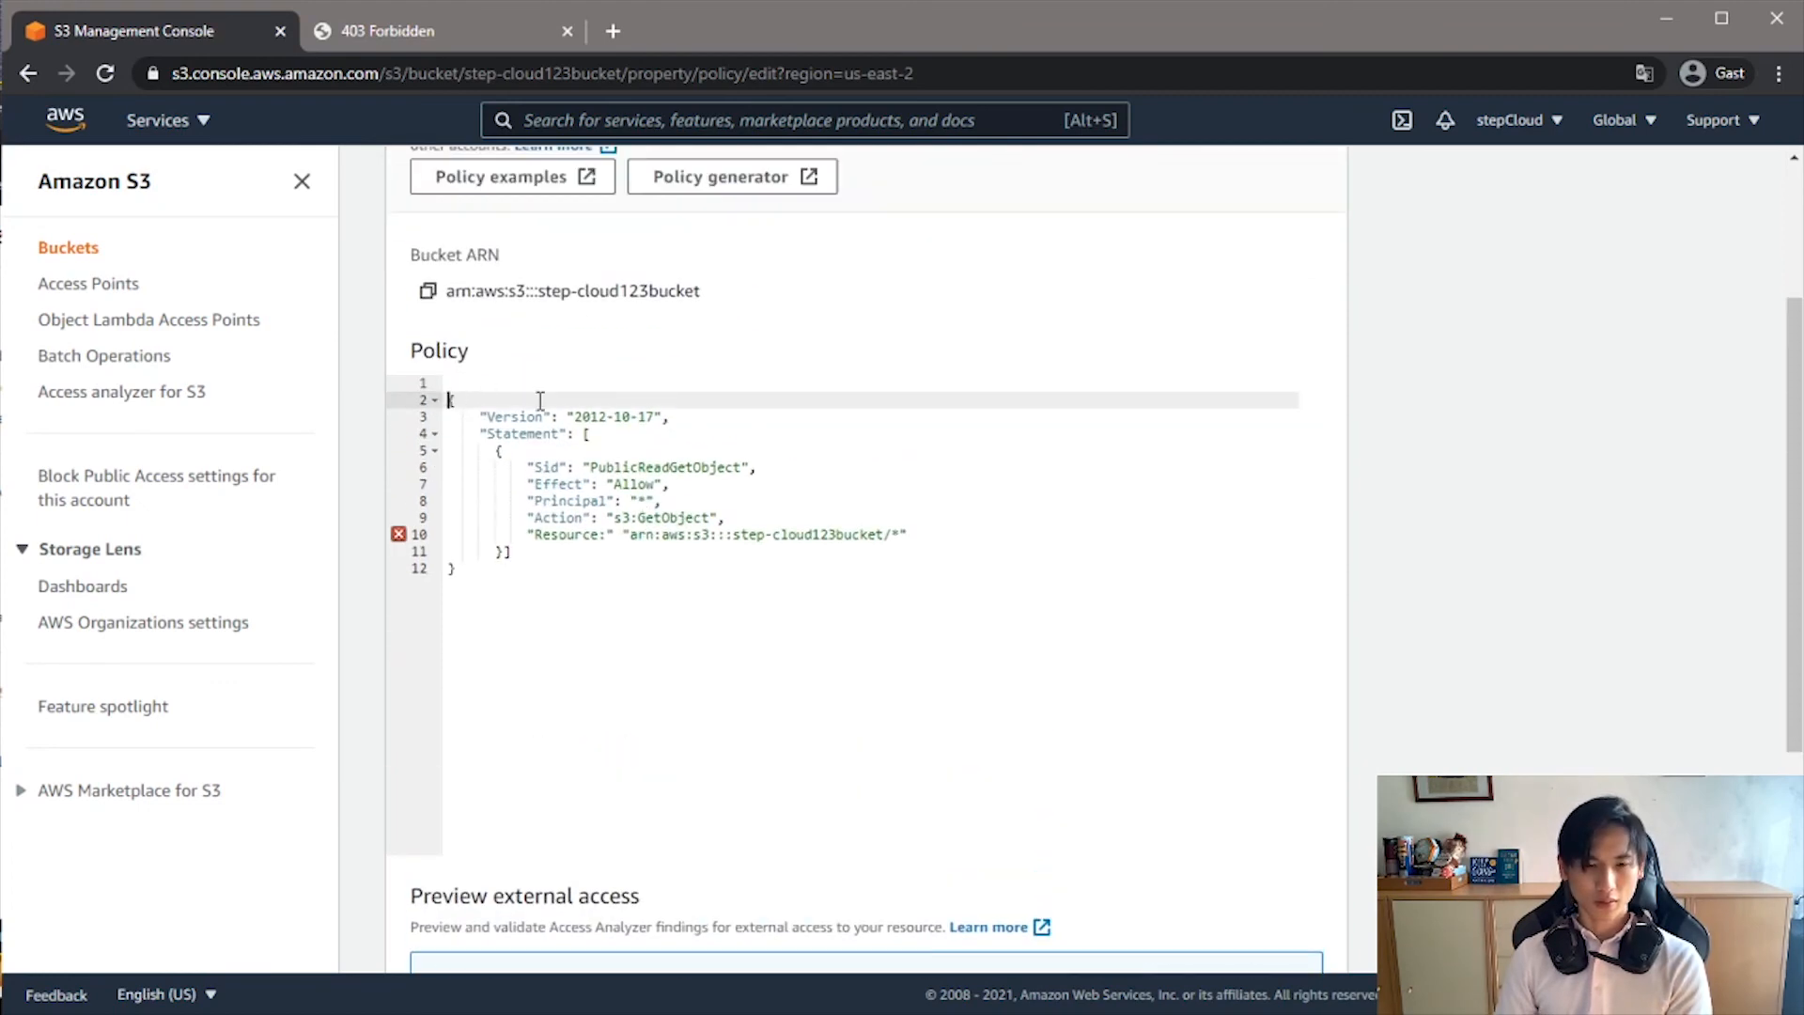
key(BackSpace)
- Move the colon outside the Resource key's closing quote and save the bucket policy
click(404, 517)
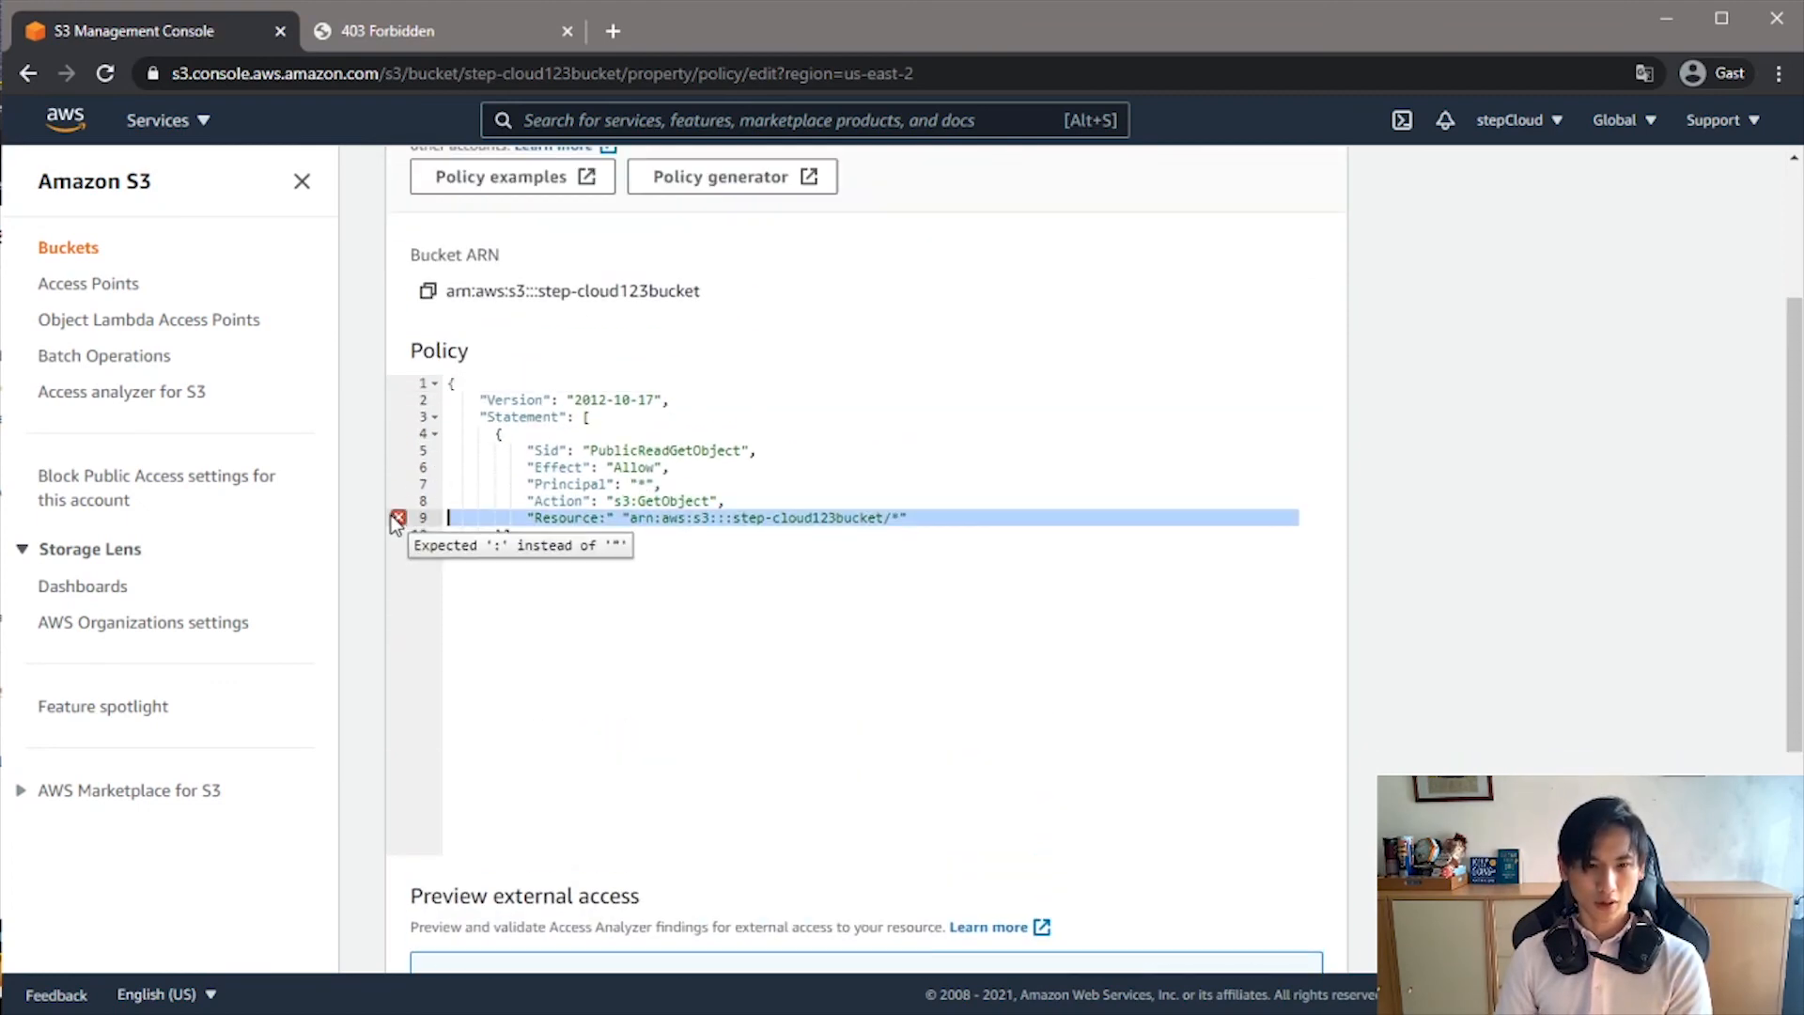
click(605, 517)
key(BackSpace)
text(:)
scroll(705, 582, down, 1)
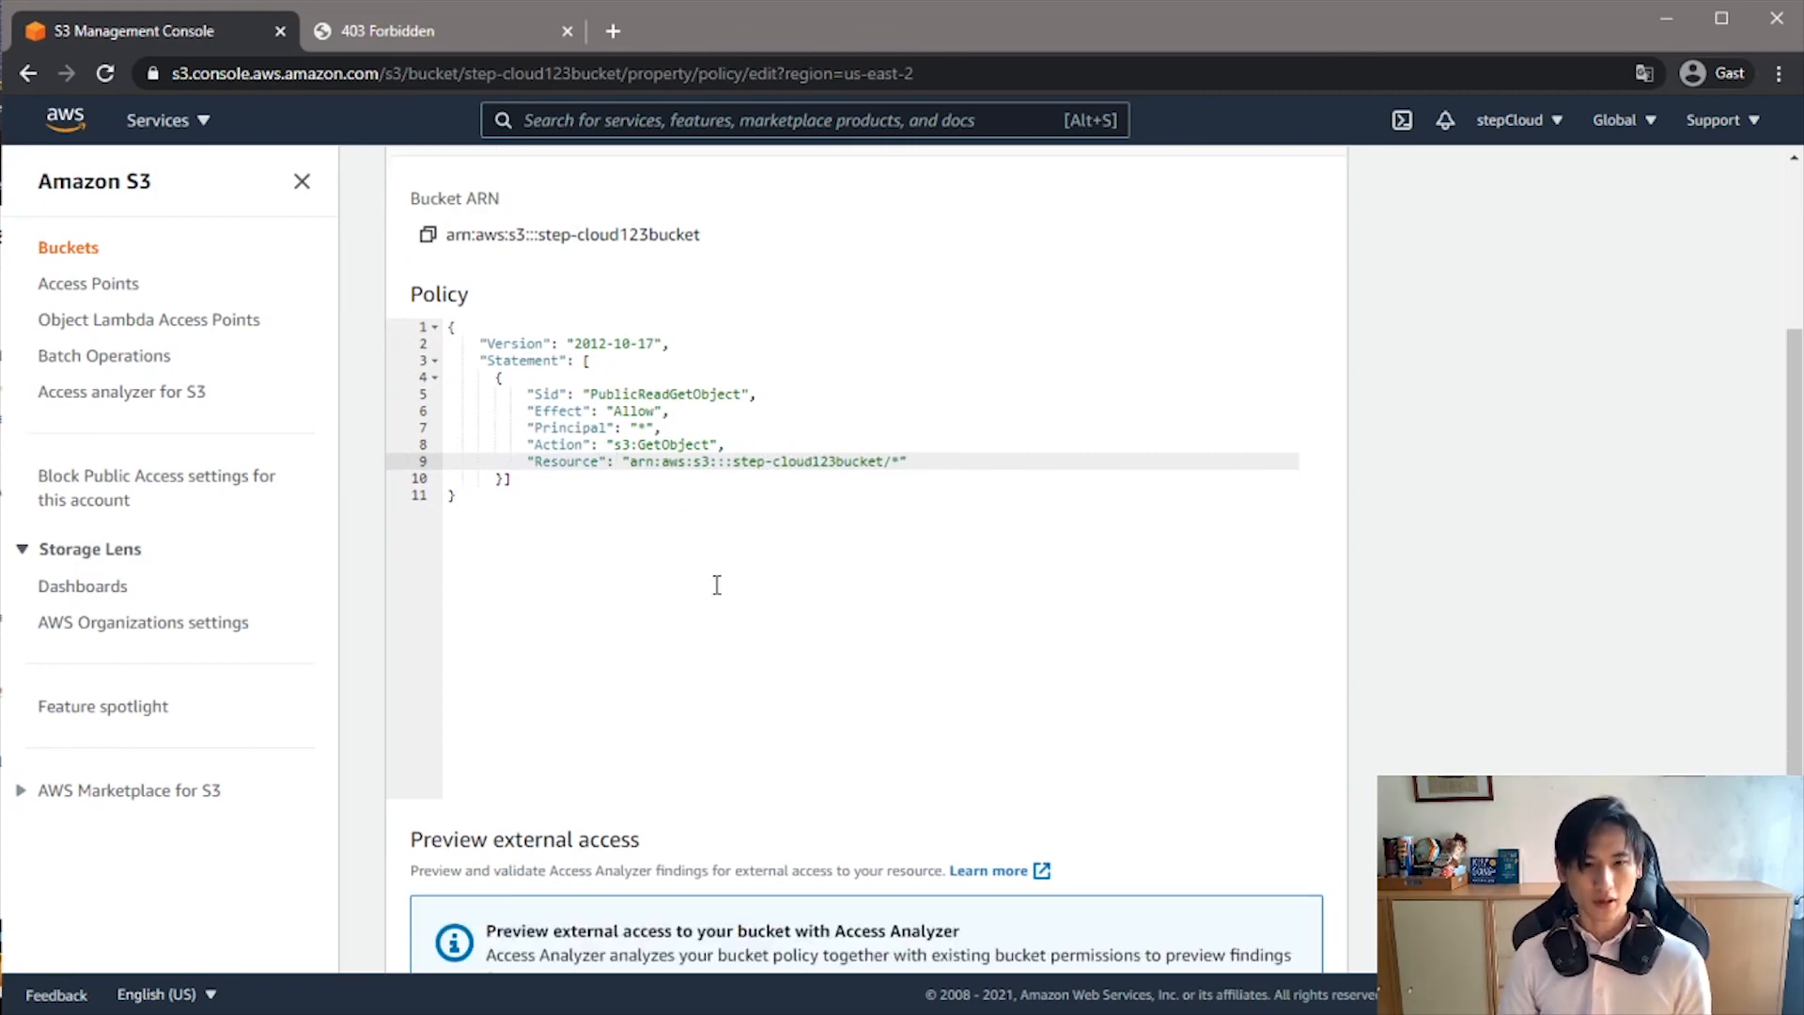
scroll(717, 584, down, 3)
click(1274, 945)
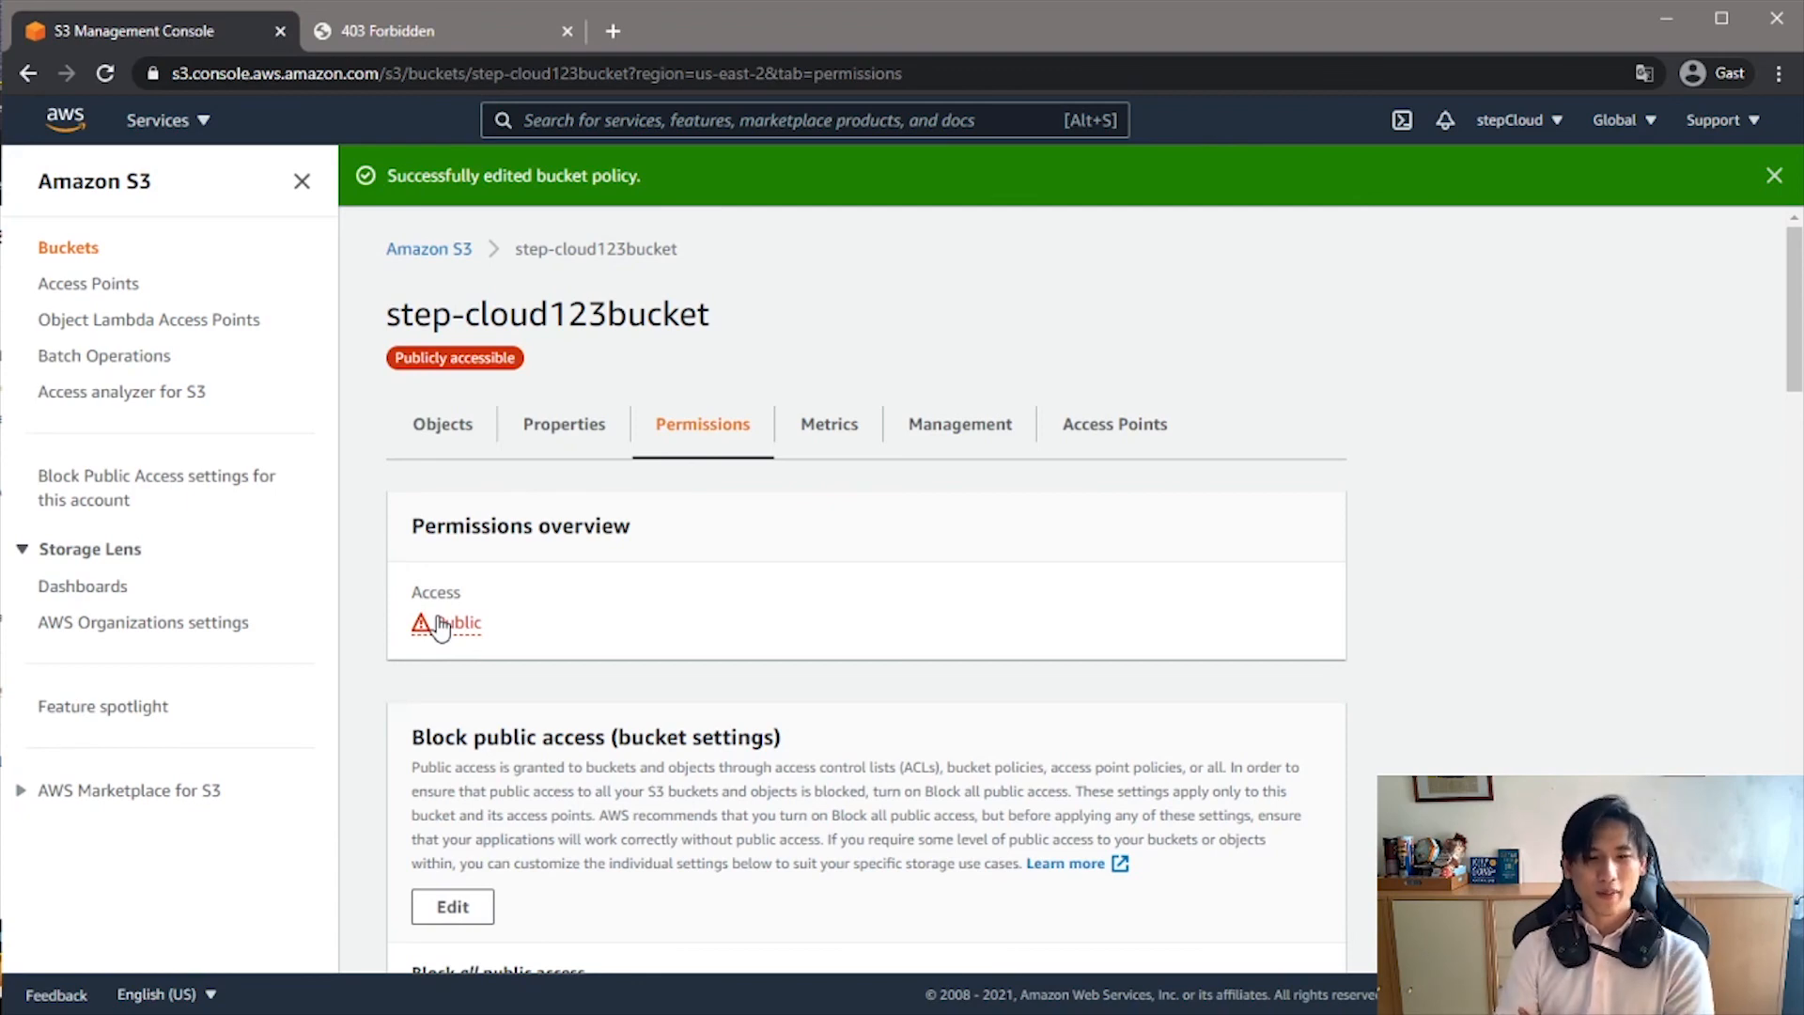
- Reload the website endpoint page in the 403 Forbidden tab to check the hosted page, and return to the bucket's permissions
click(414, 31)
click(104, 73)
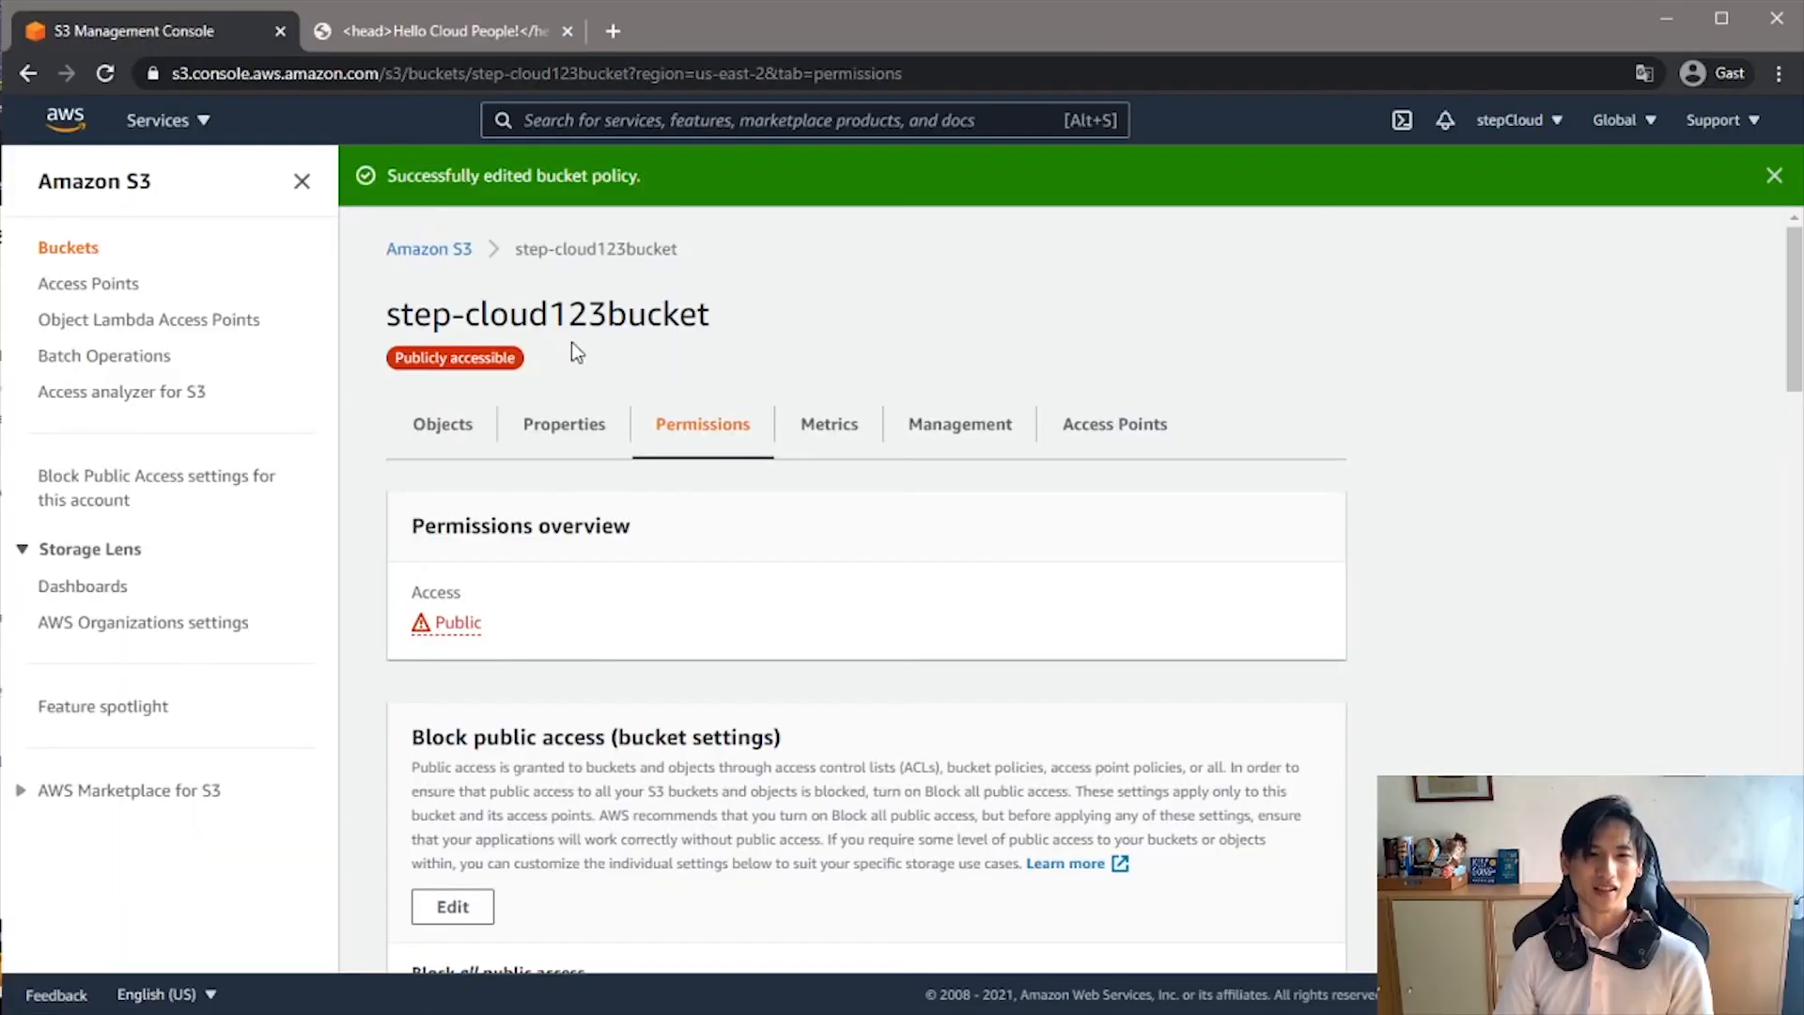
scroll(821, 536, down, 10)
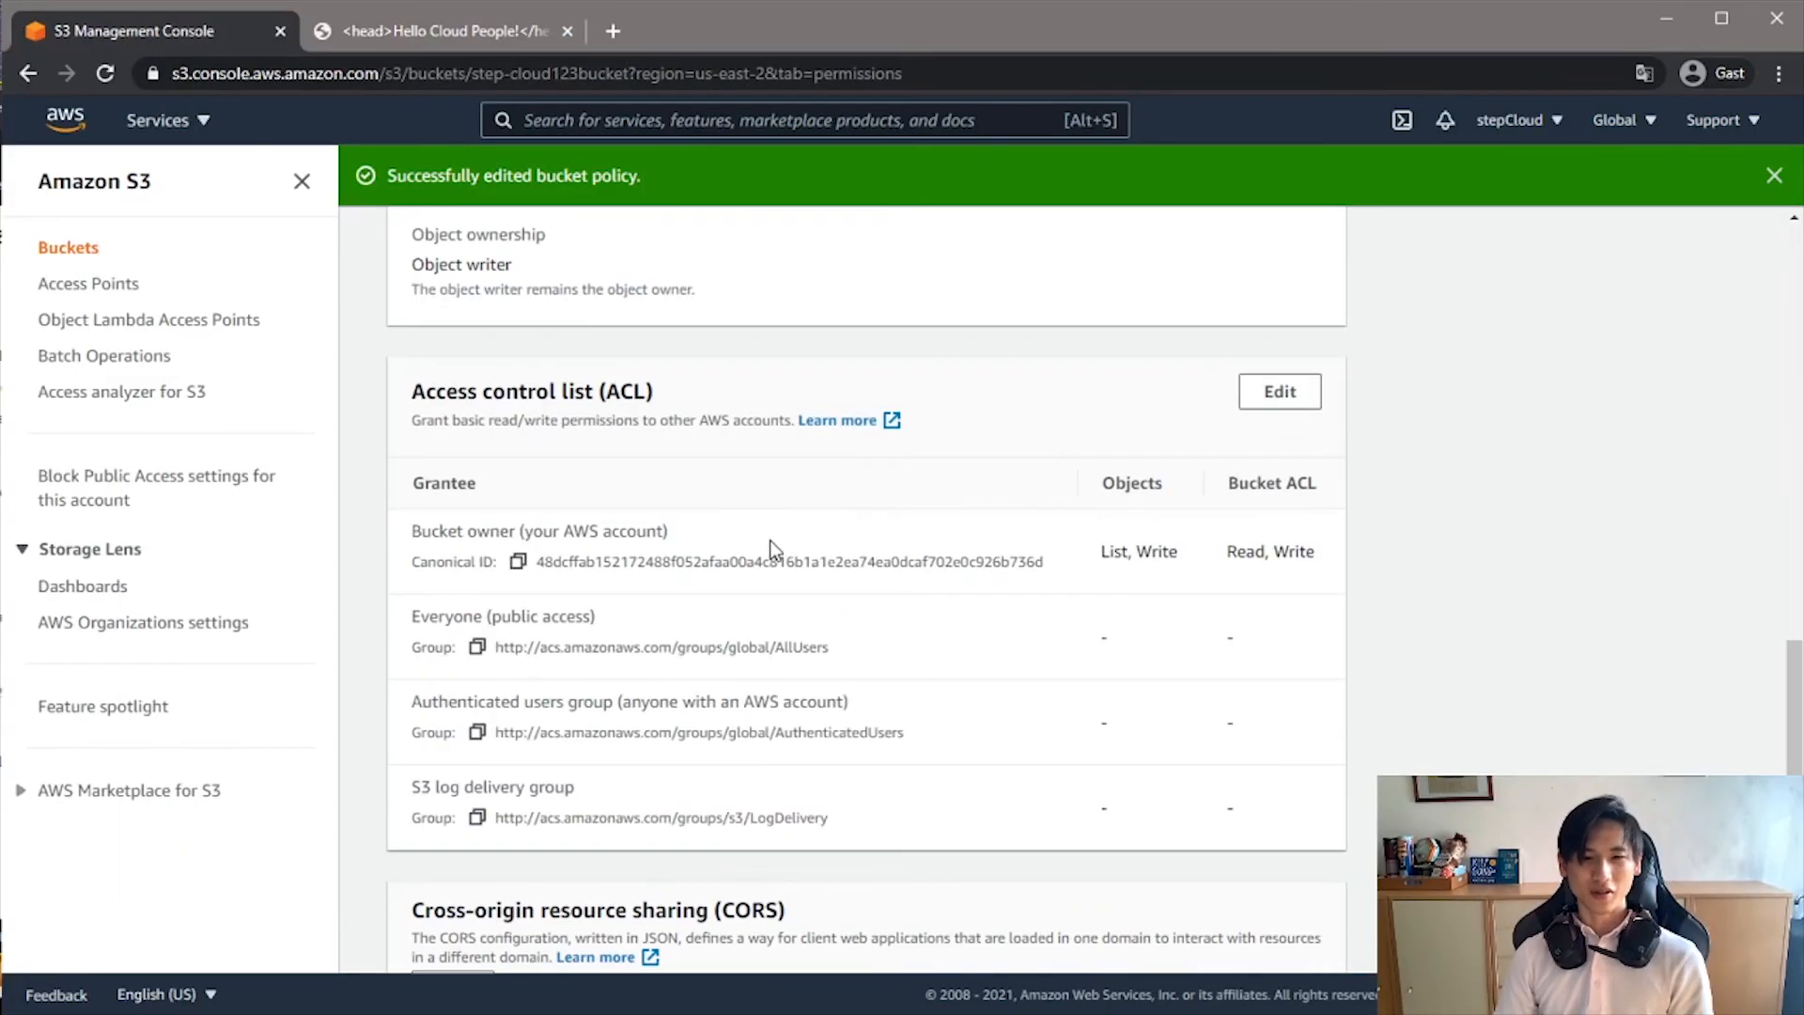
- Open step-cloud123bucket from the bucket list and go to the Static website hosting section of its properties
scroll(761, 554, down, 7)
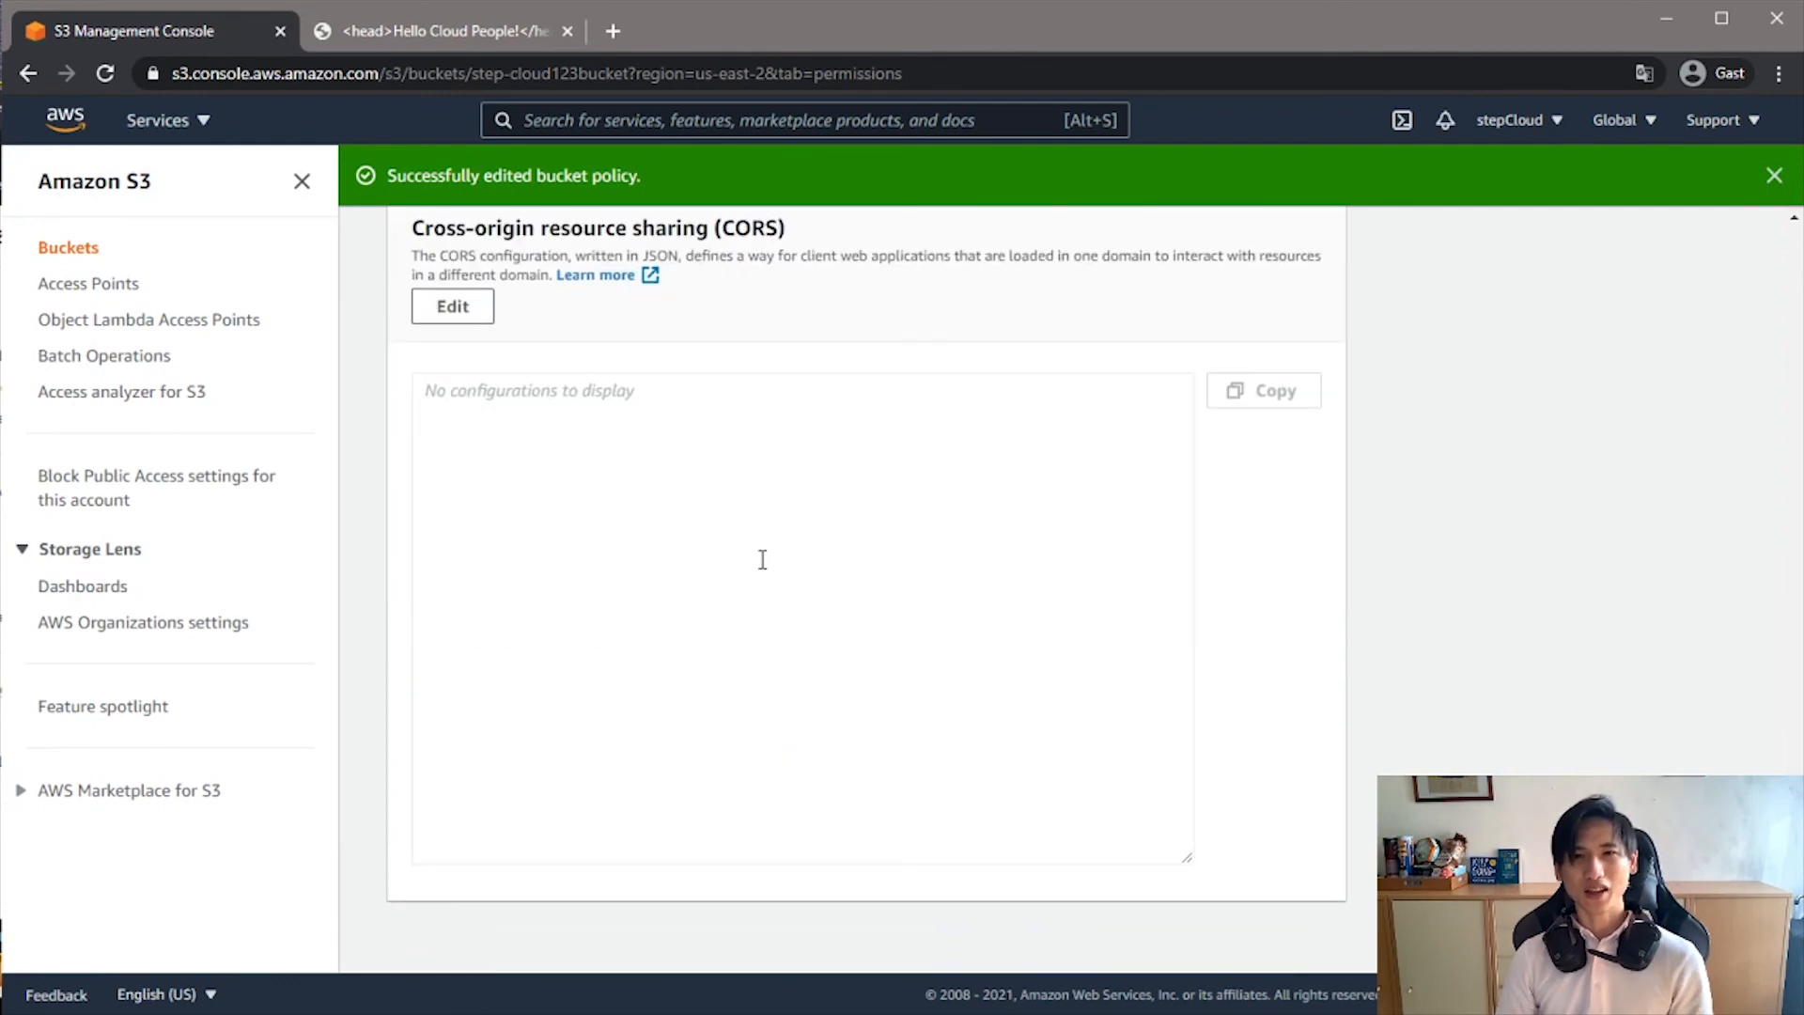
scroll(607, 532, up, 9)
scroll(607, 532, up, 8)
click(62, 250)
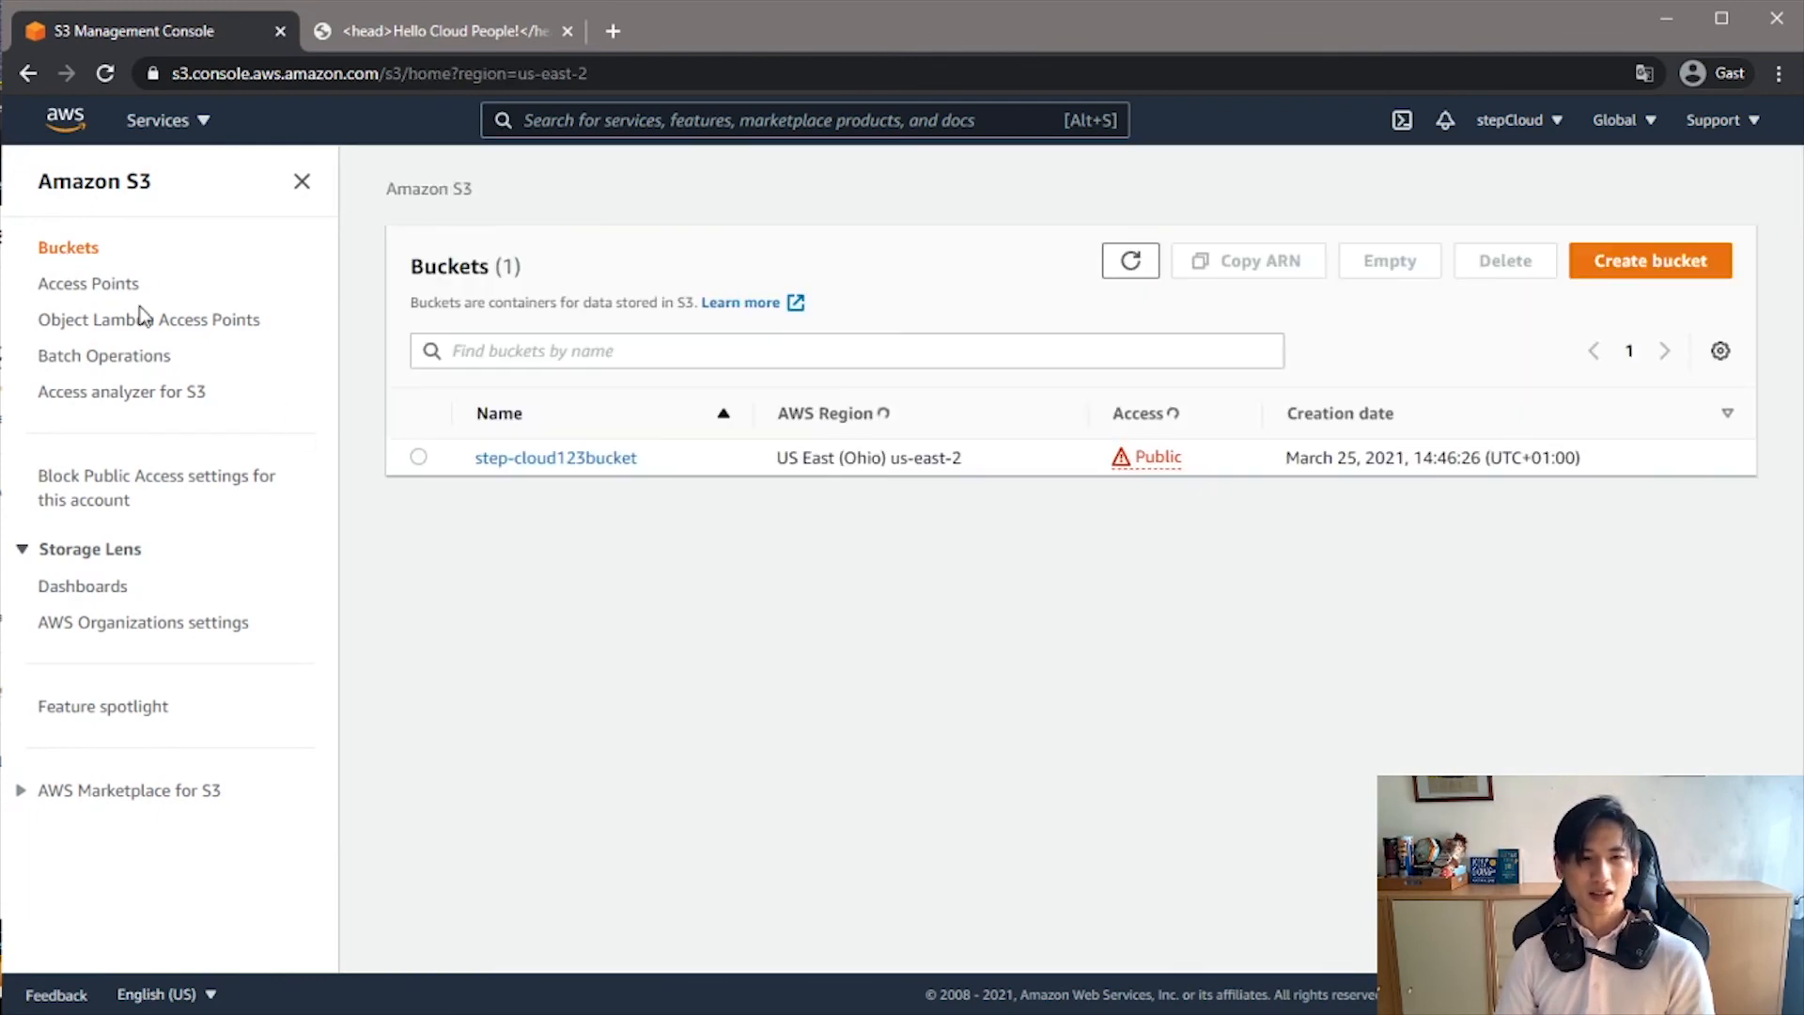
click(590, 474)
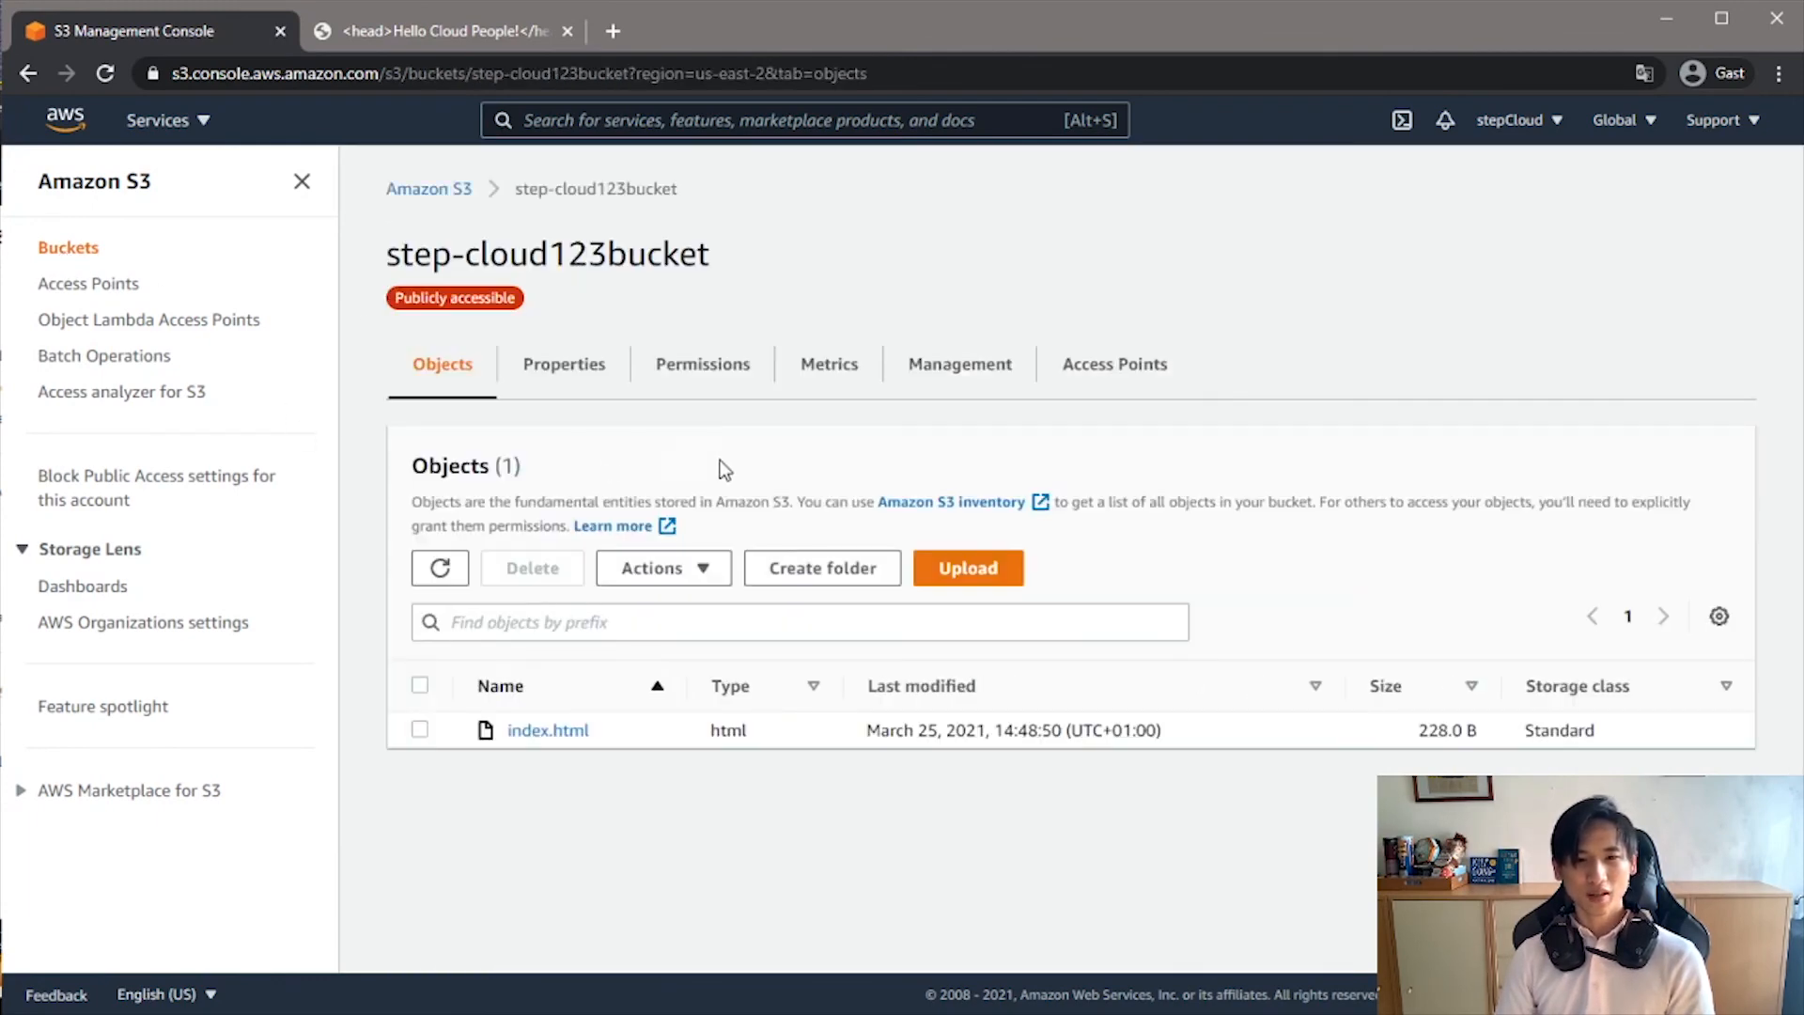
click(582, 376)
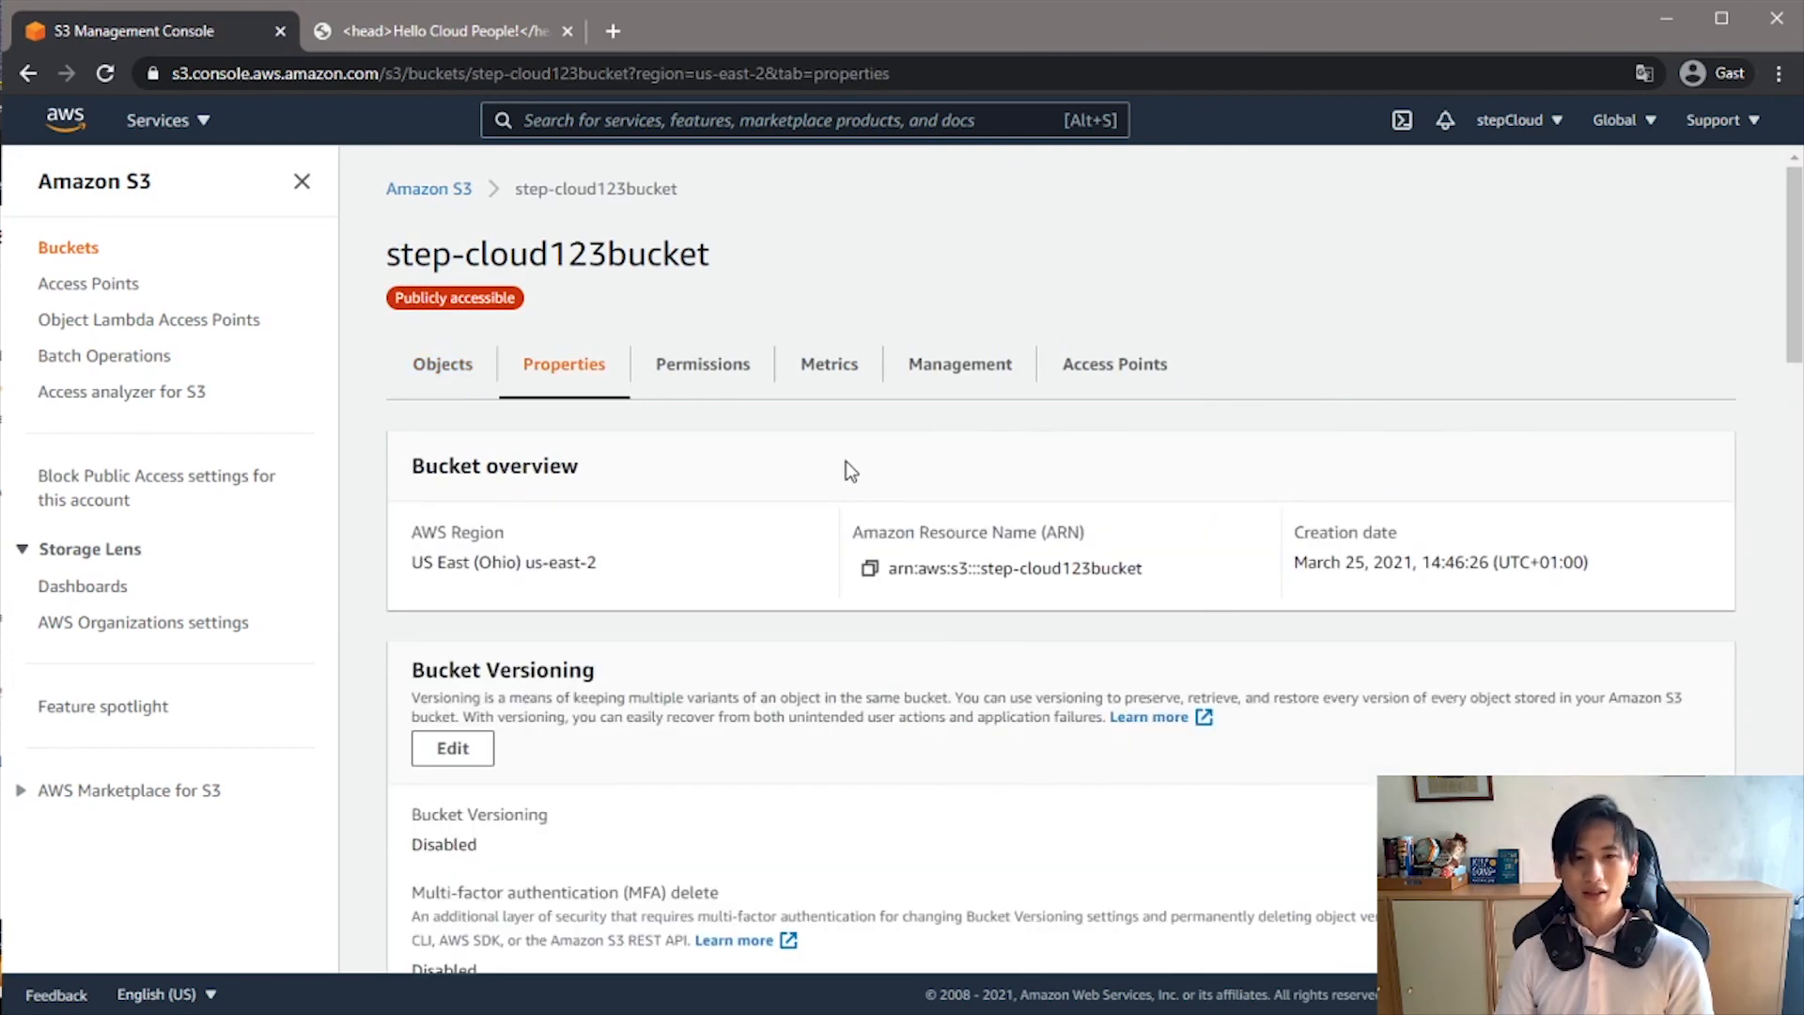
scroll(850, 479, down, 15)
scroll(861, 512, down, 2)
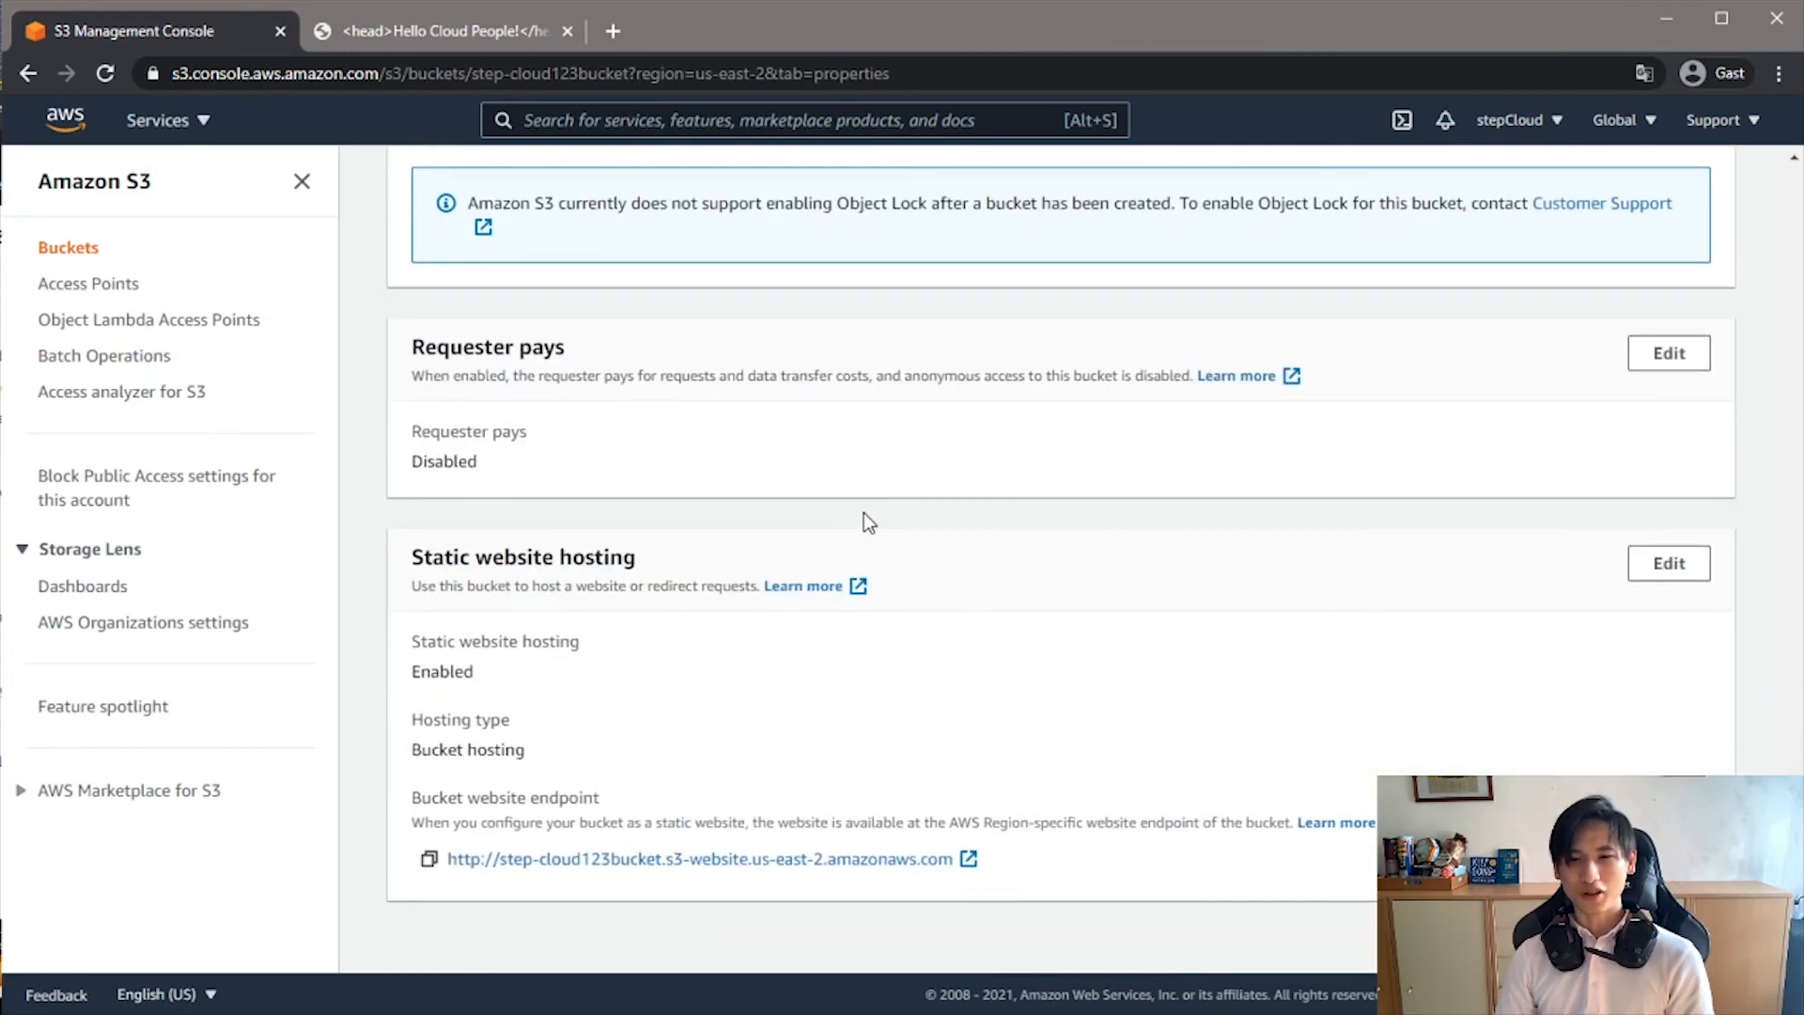
drag(415, 557, 570, 547)
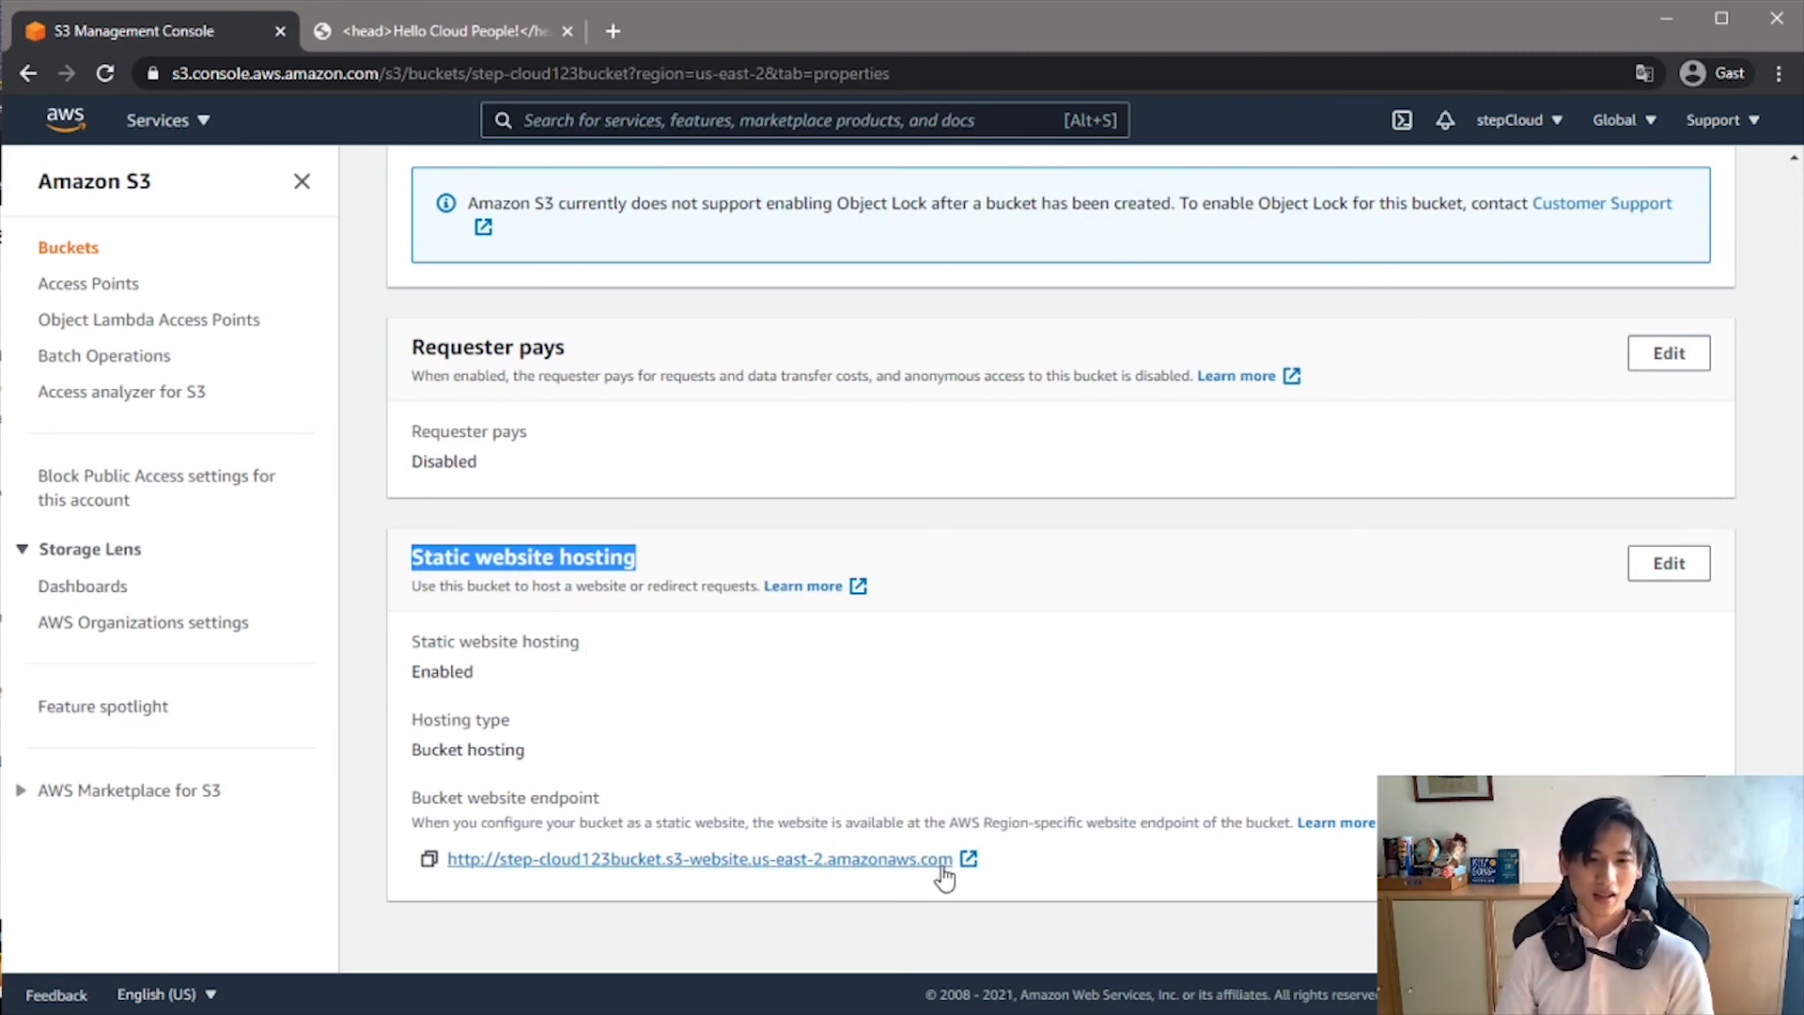
- Copy the bucket website endpoint URL and load it in the already open website tab to check the hosted page
click(428, 858)
click(494, 34)
click(527, 68)
key(ctrl+v)
key(Return)
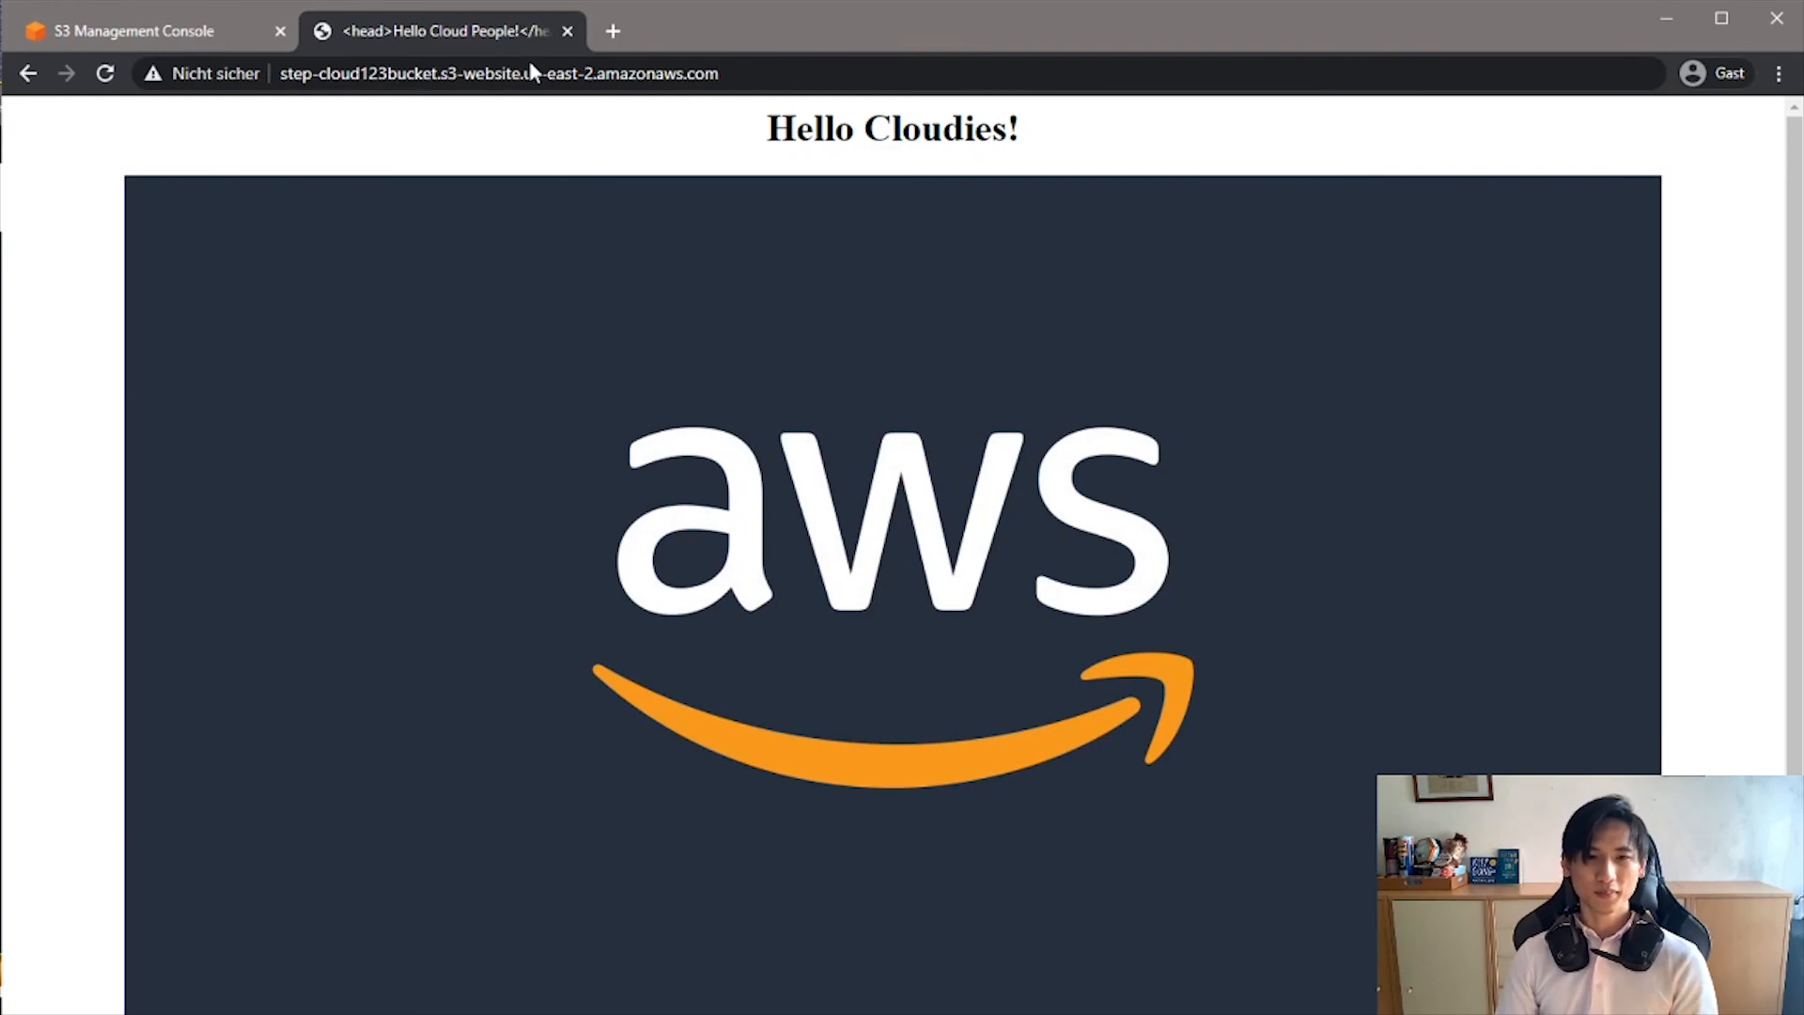